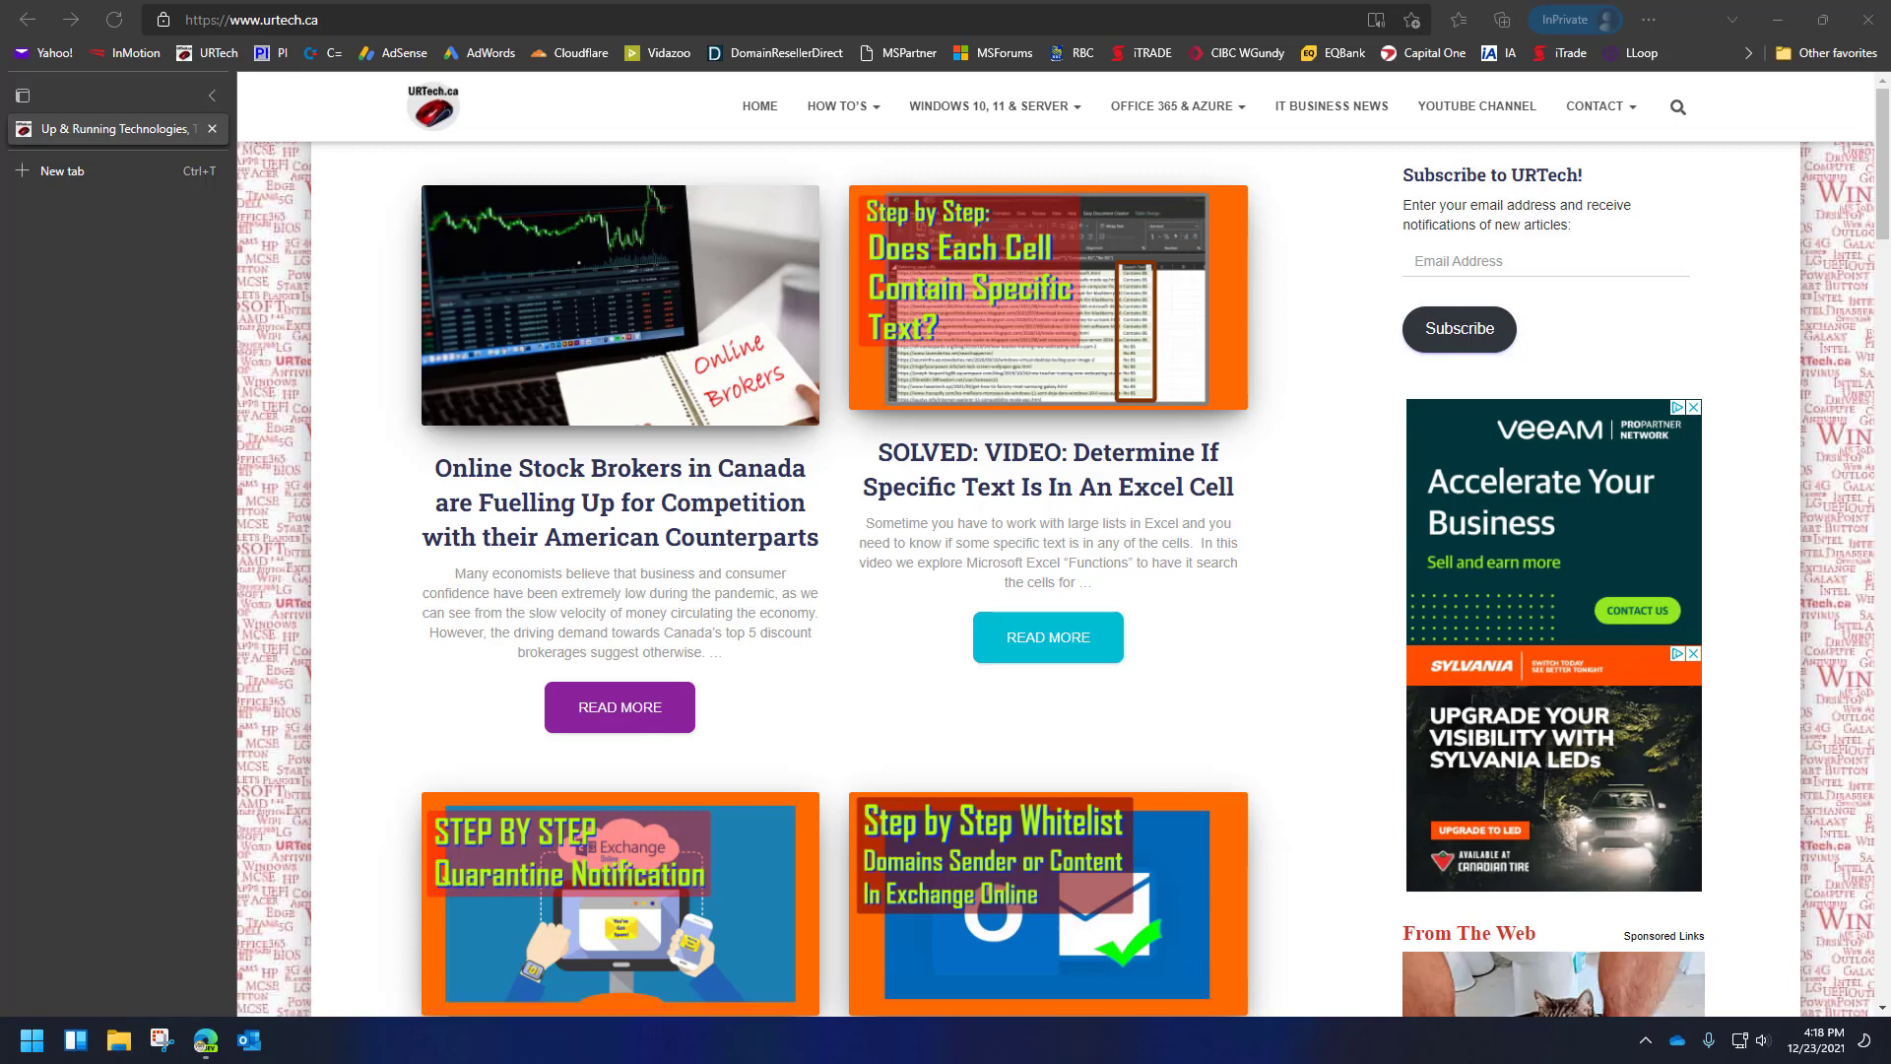
# Open the 'Determine If Specific Text Is In An Excel Cell' article, then fiverr.com in a new tab.
pyautogui.click(945, 335)
pyautogui.moveTo(823, 116)
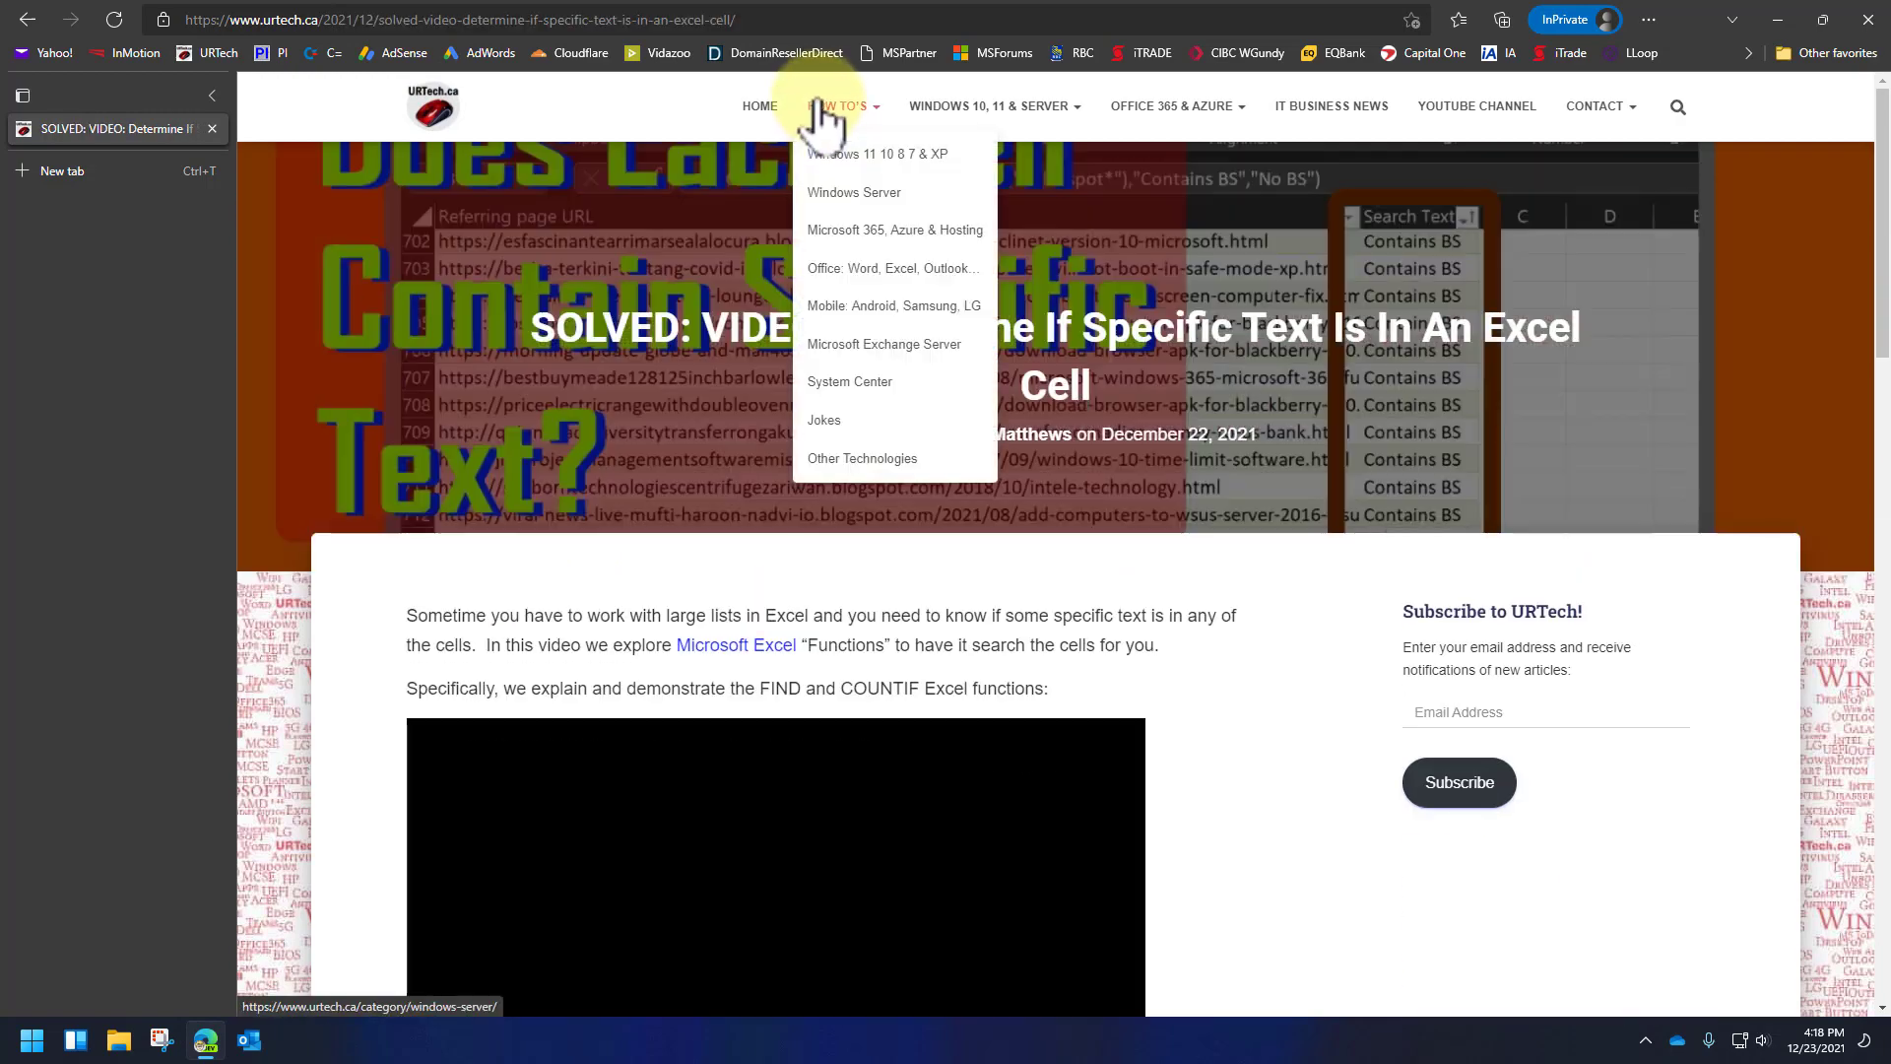
pyautogui.click(884, 158)
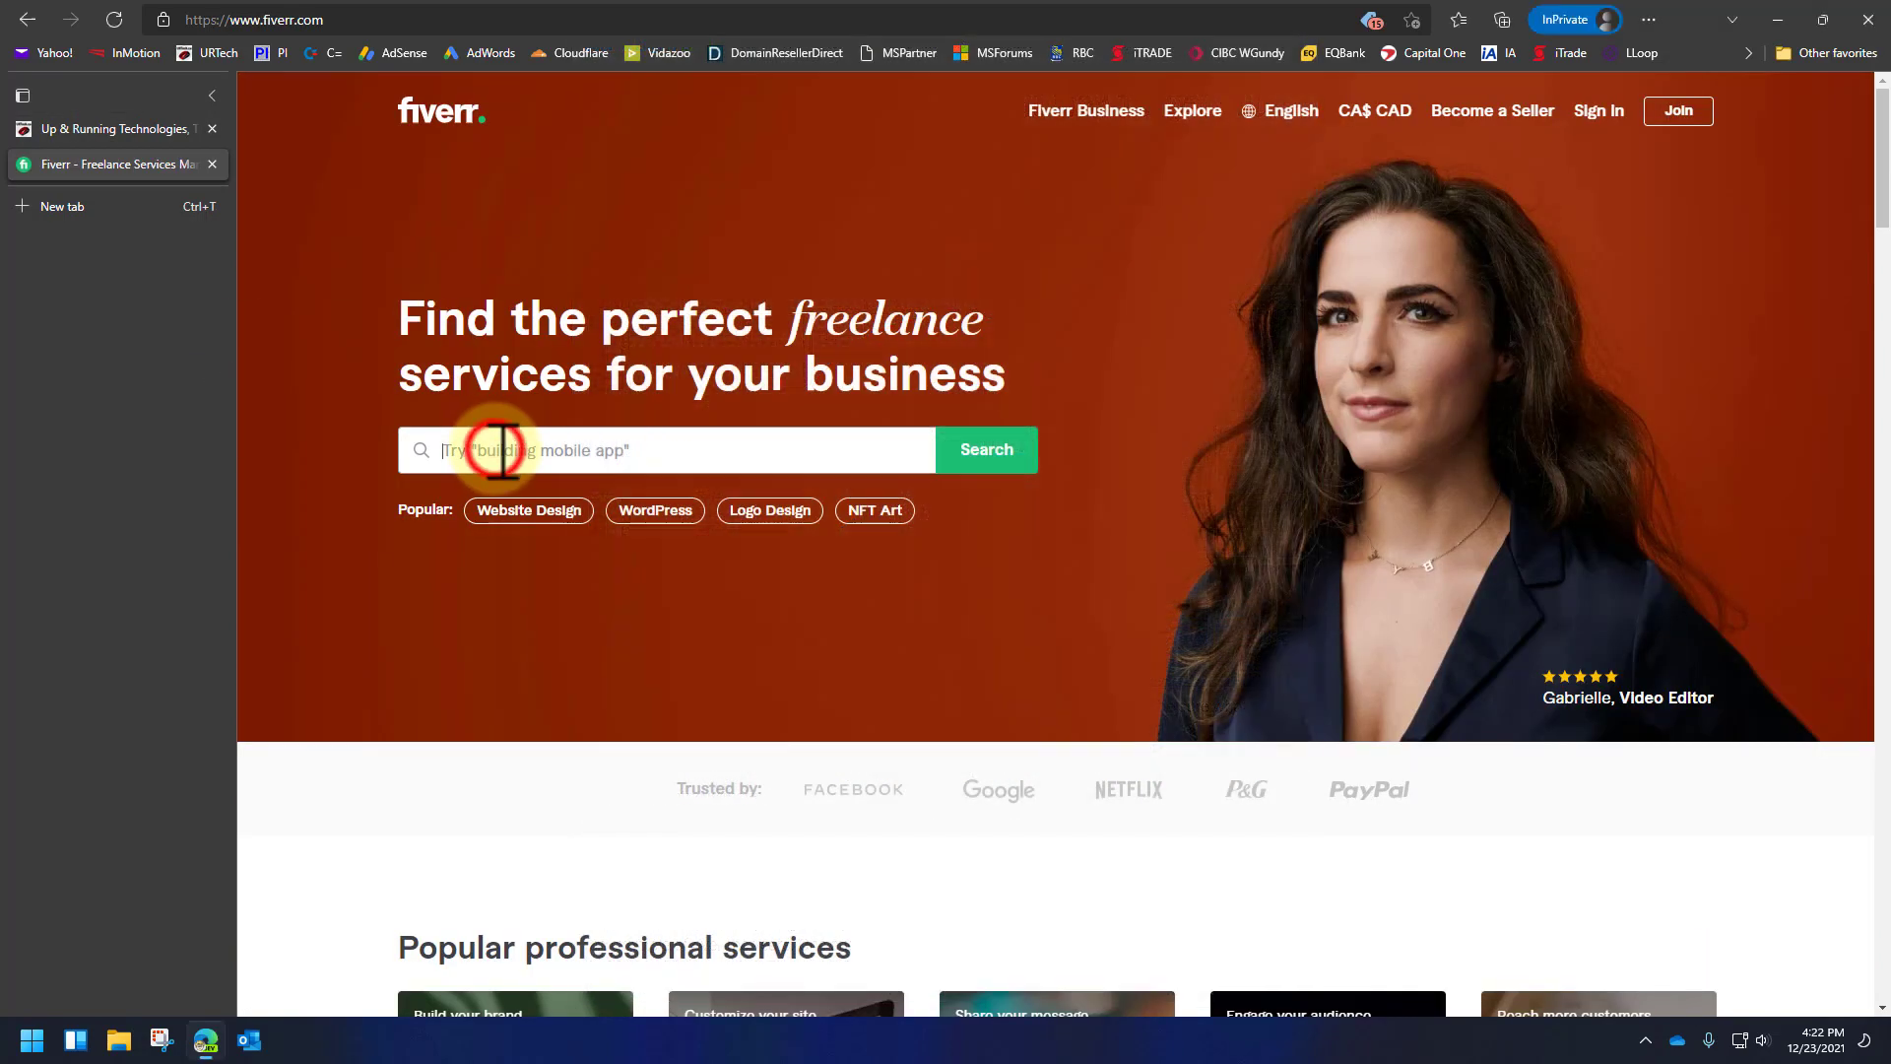
# Search Fiverr for 'link building' and scroll through the 2,774 results.
pyautogui.click(502, 450)
pyautogui.write('link')
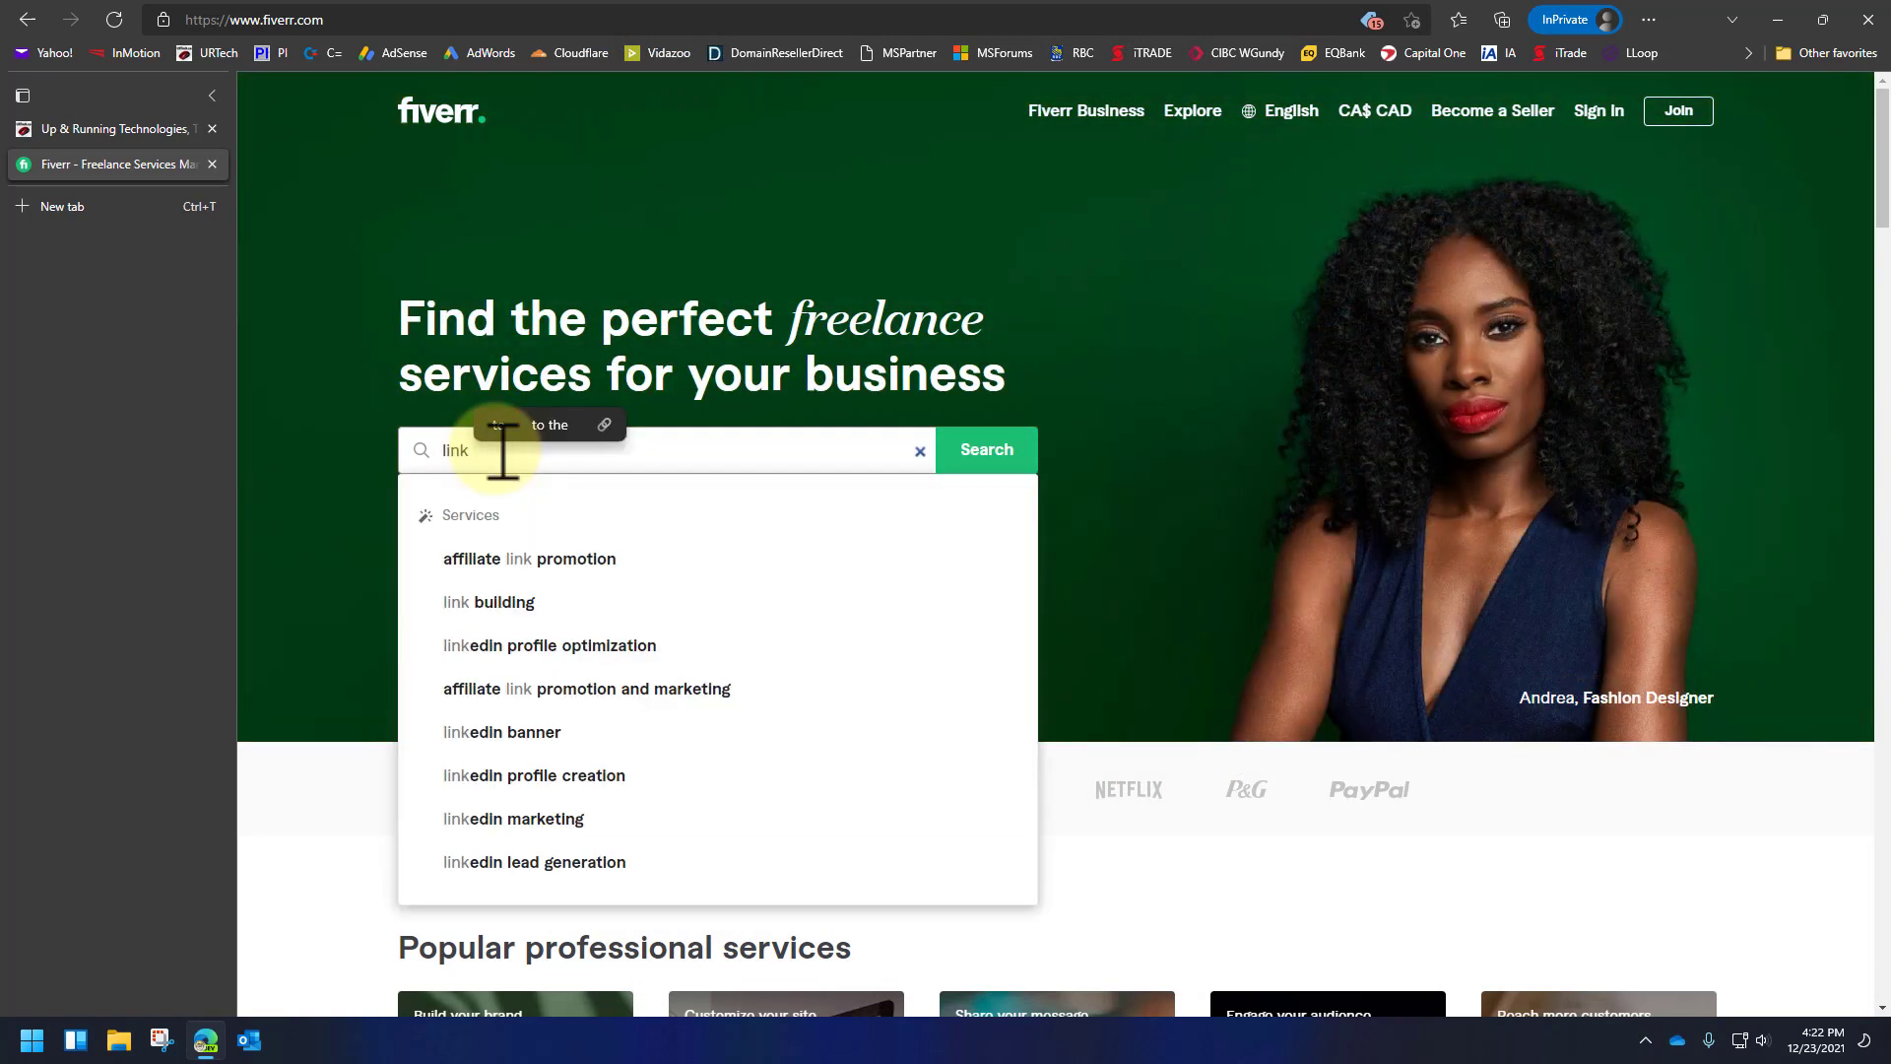
pyautogui.write(' building')
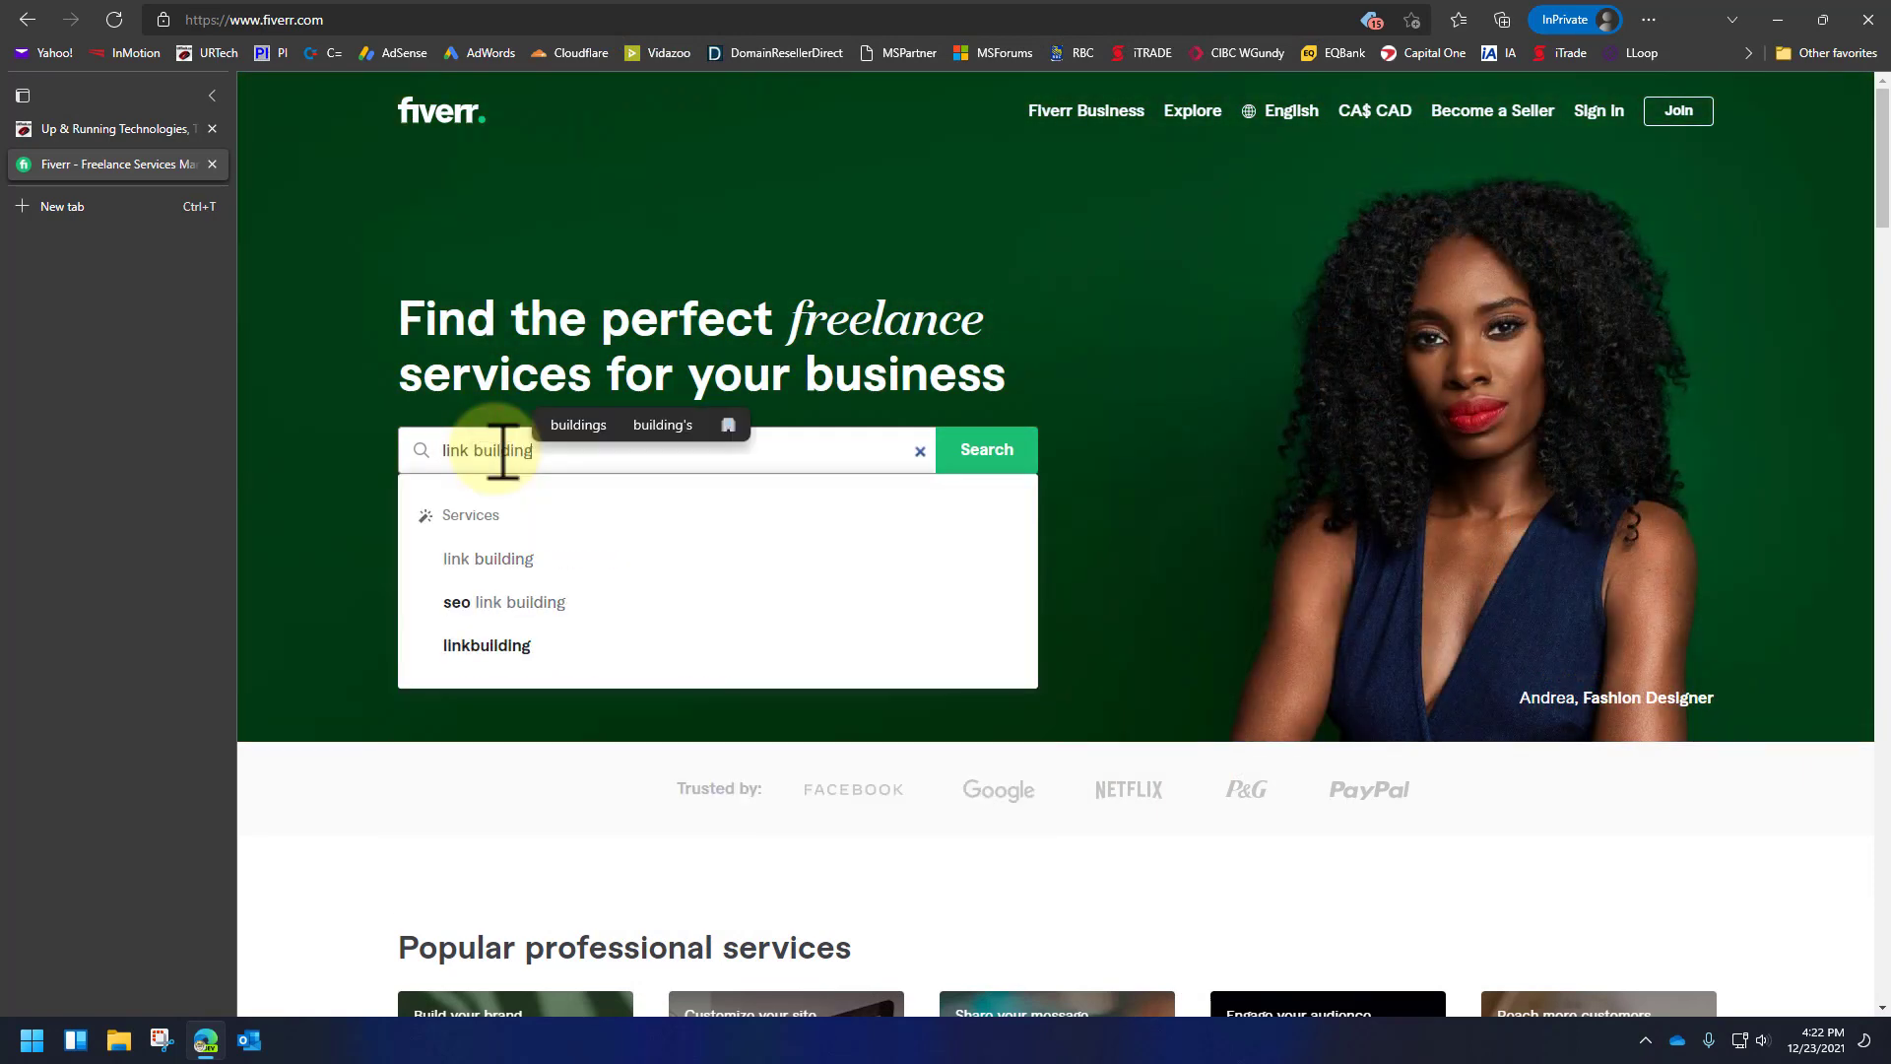
pyautogui.press('Return')
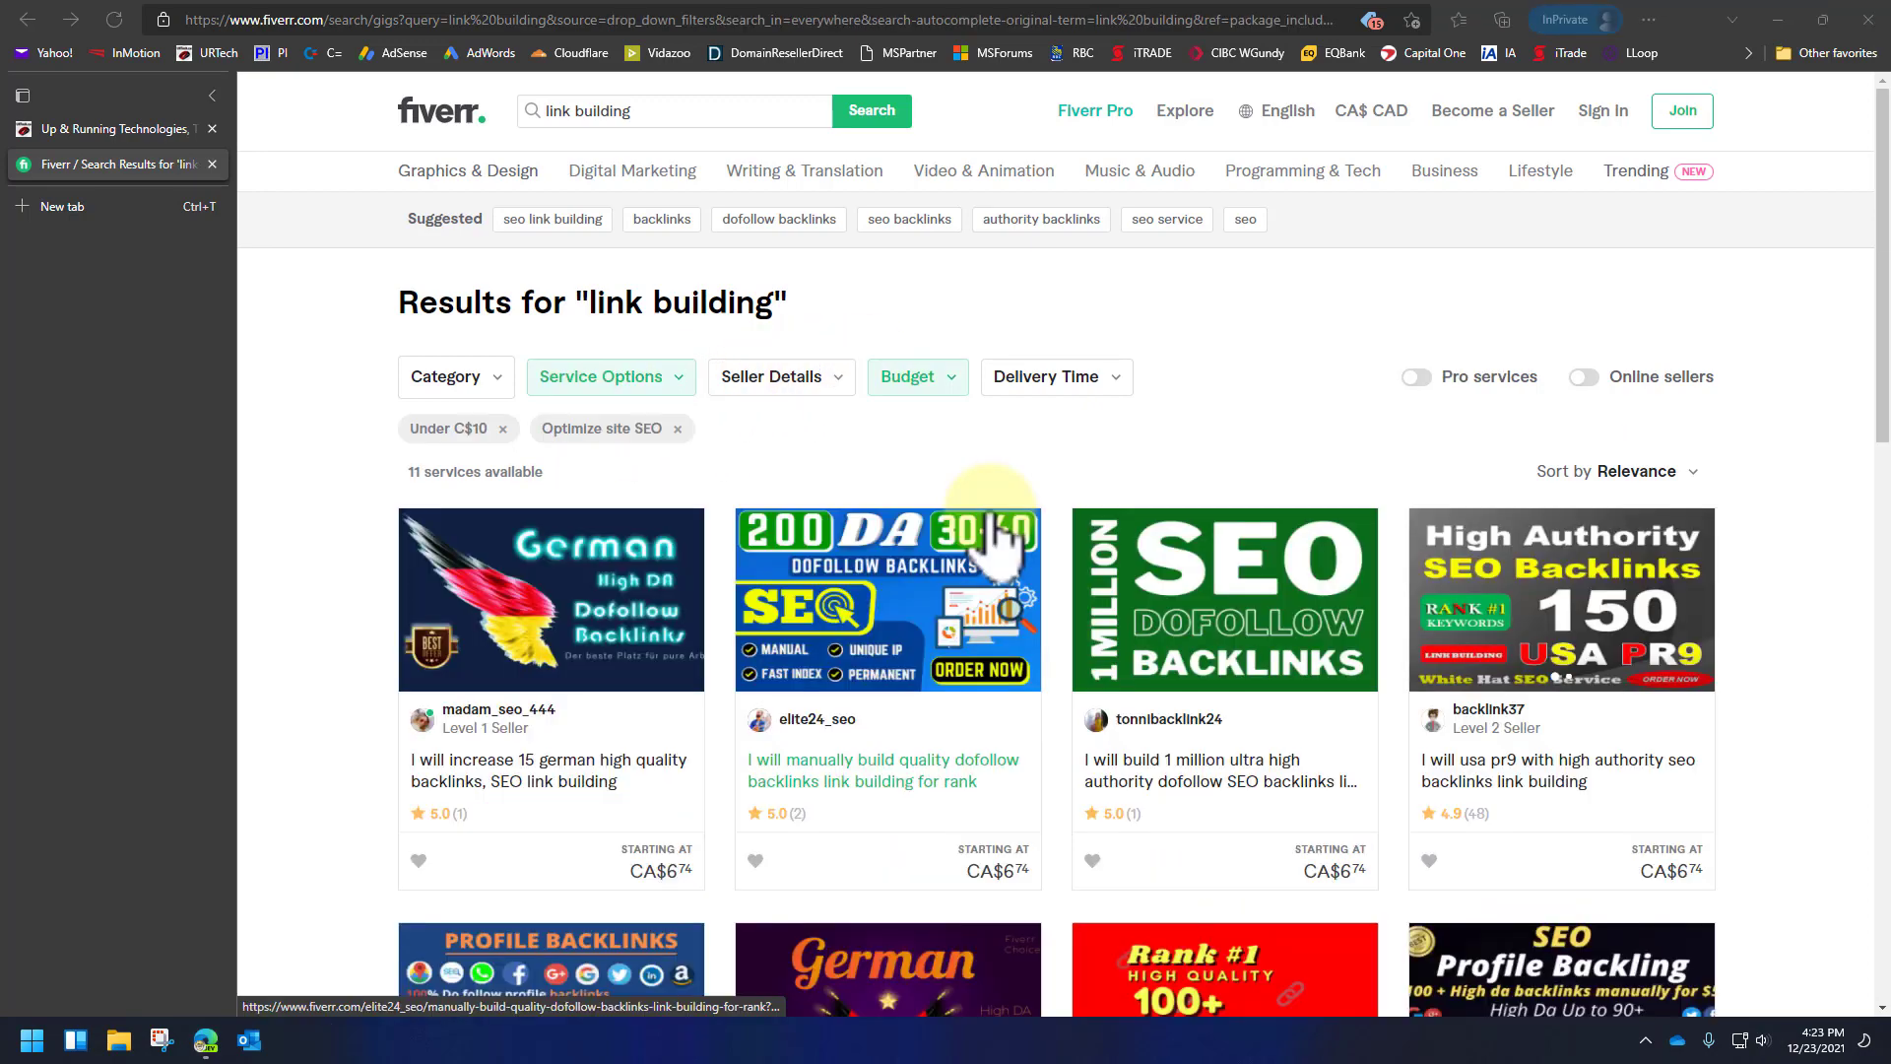
pyautogui.scroll(-4, 995, 537)
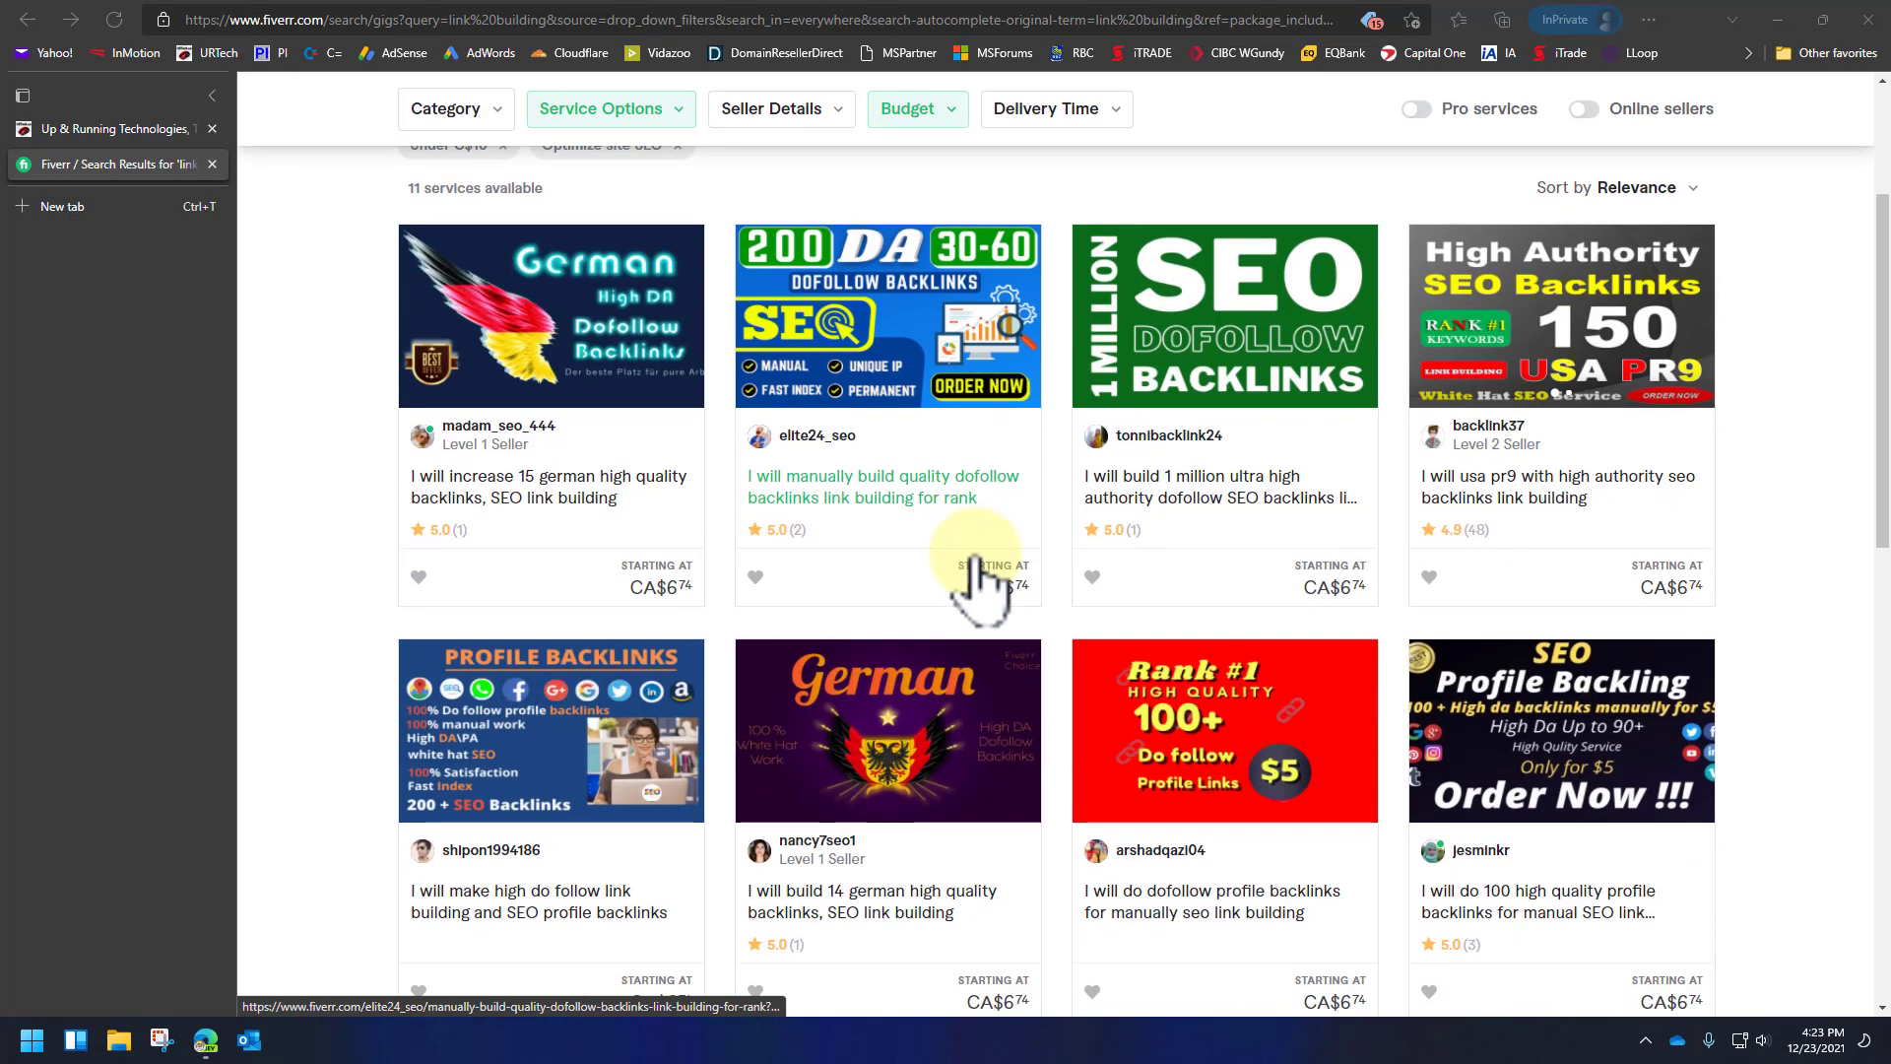
pyautogui.scroll(-3, 980, 581)
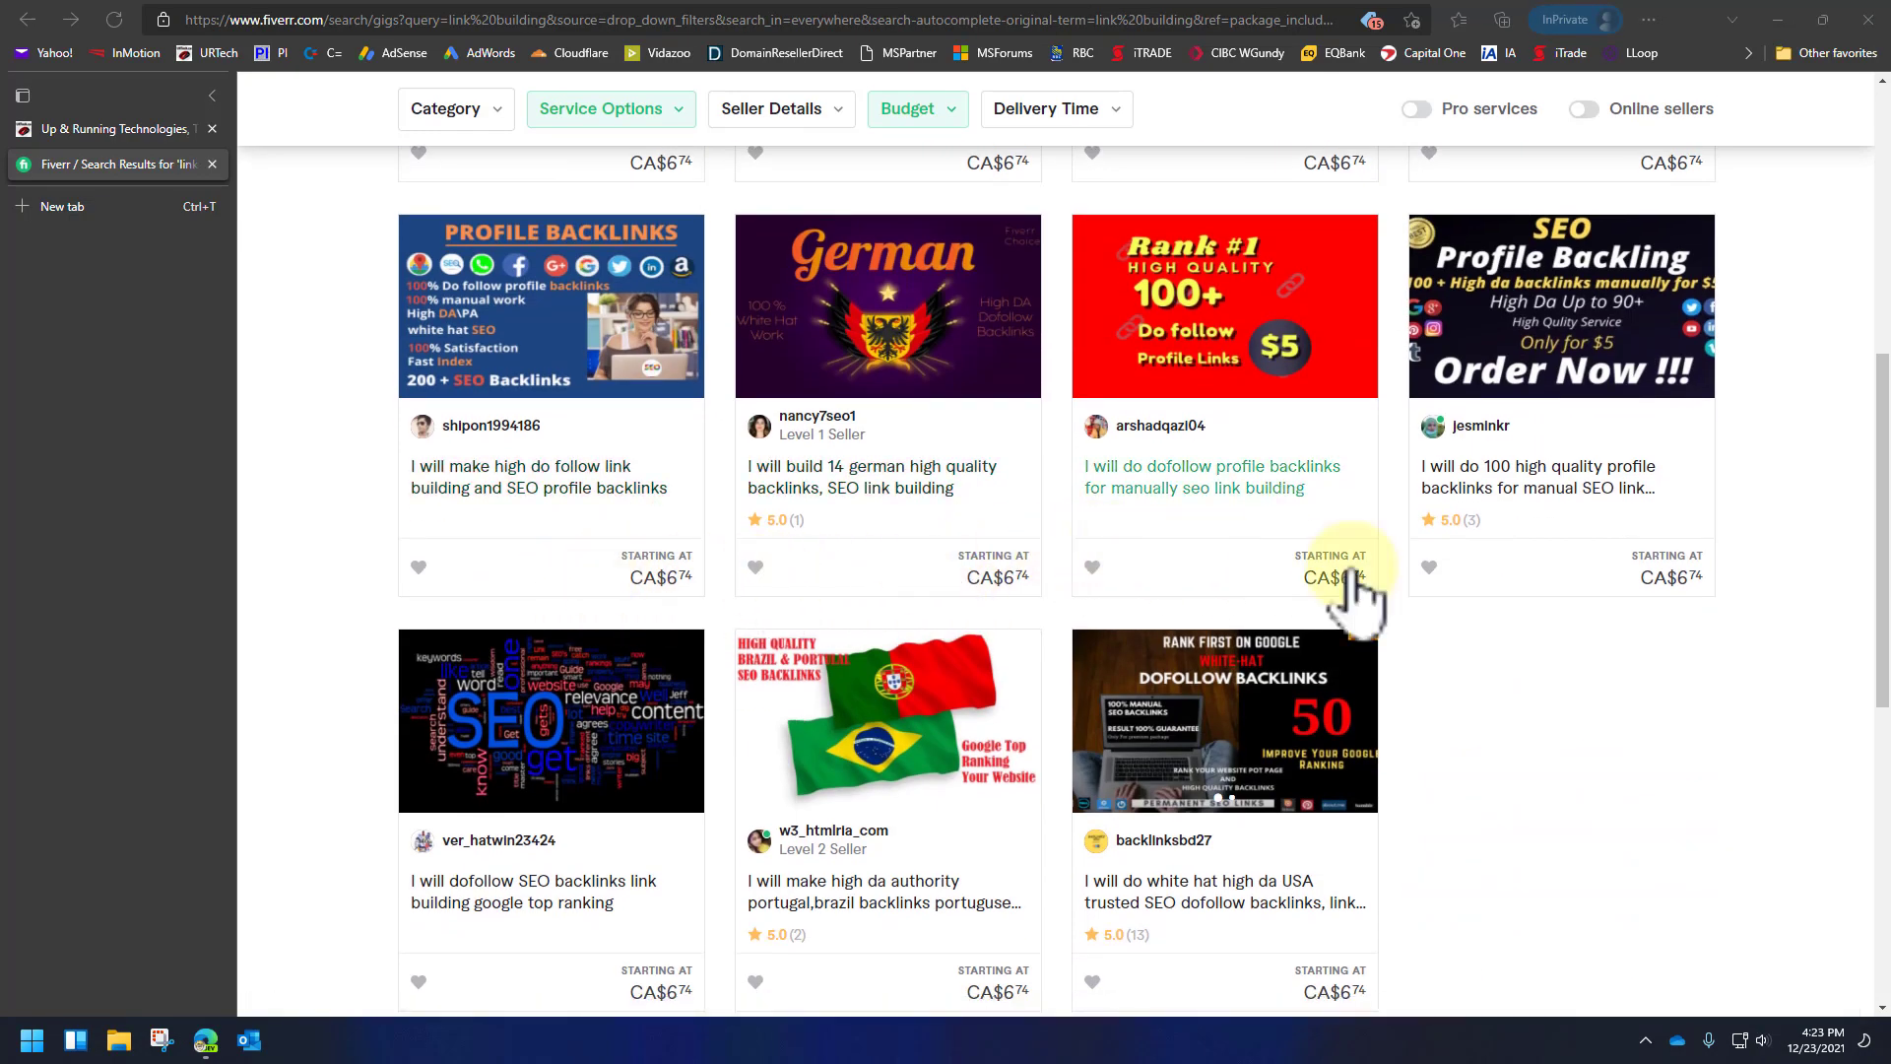
pyautogui.scroll(7, 1224, 794)
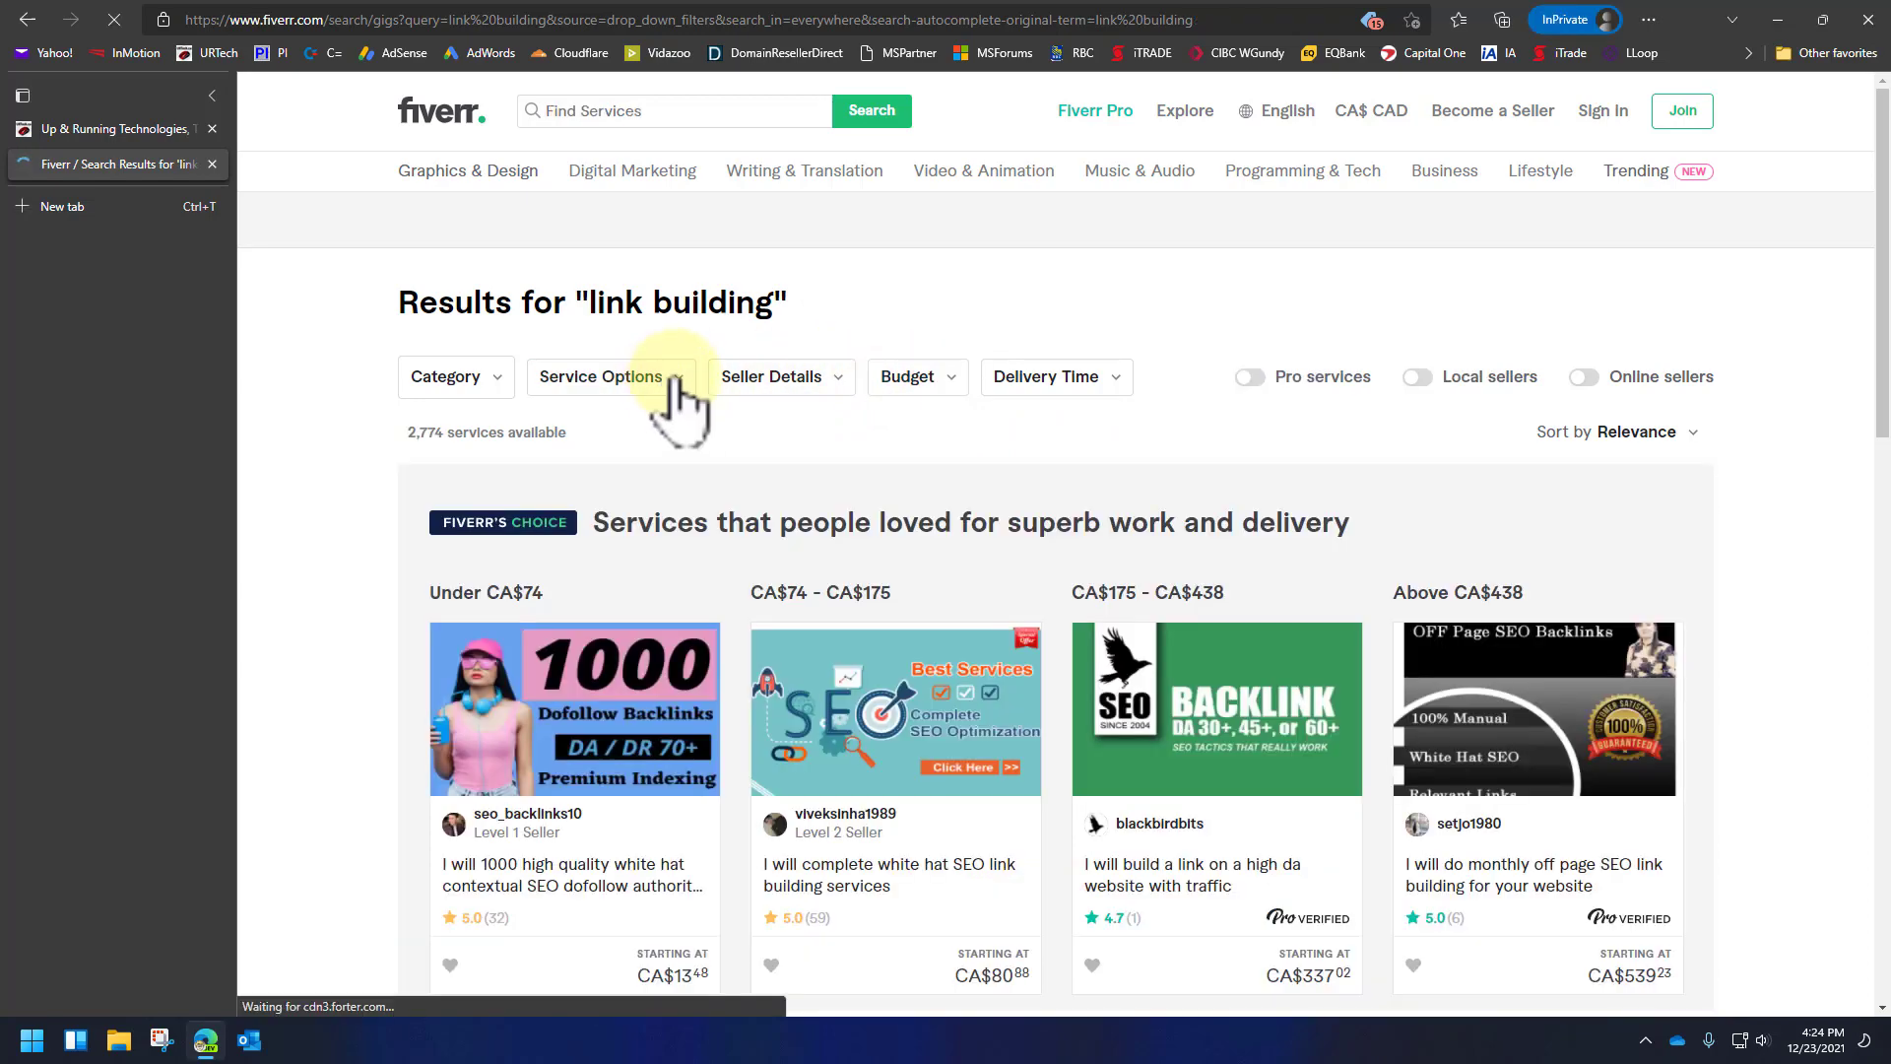
# Apply the Bad Links Removal service option, leaving 27 link building gigs.
pyautogui.click(678, 386)
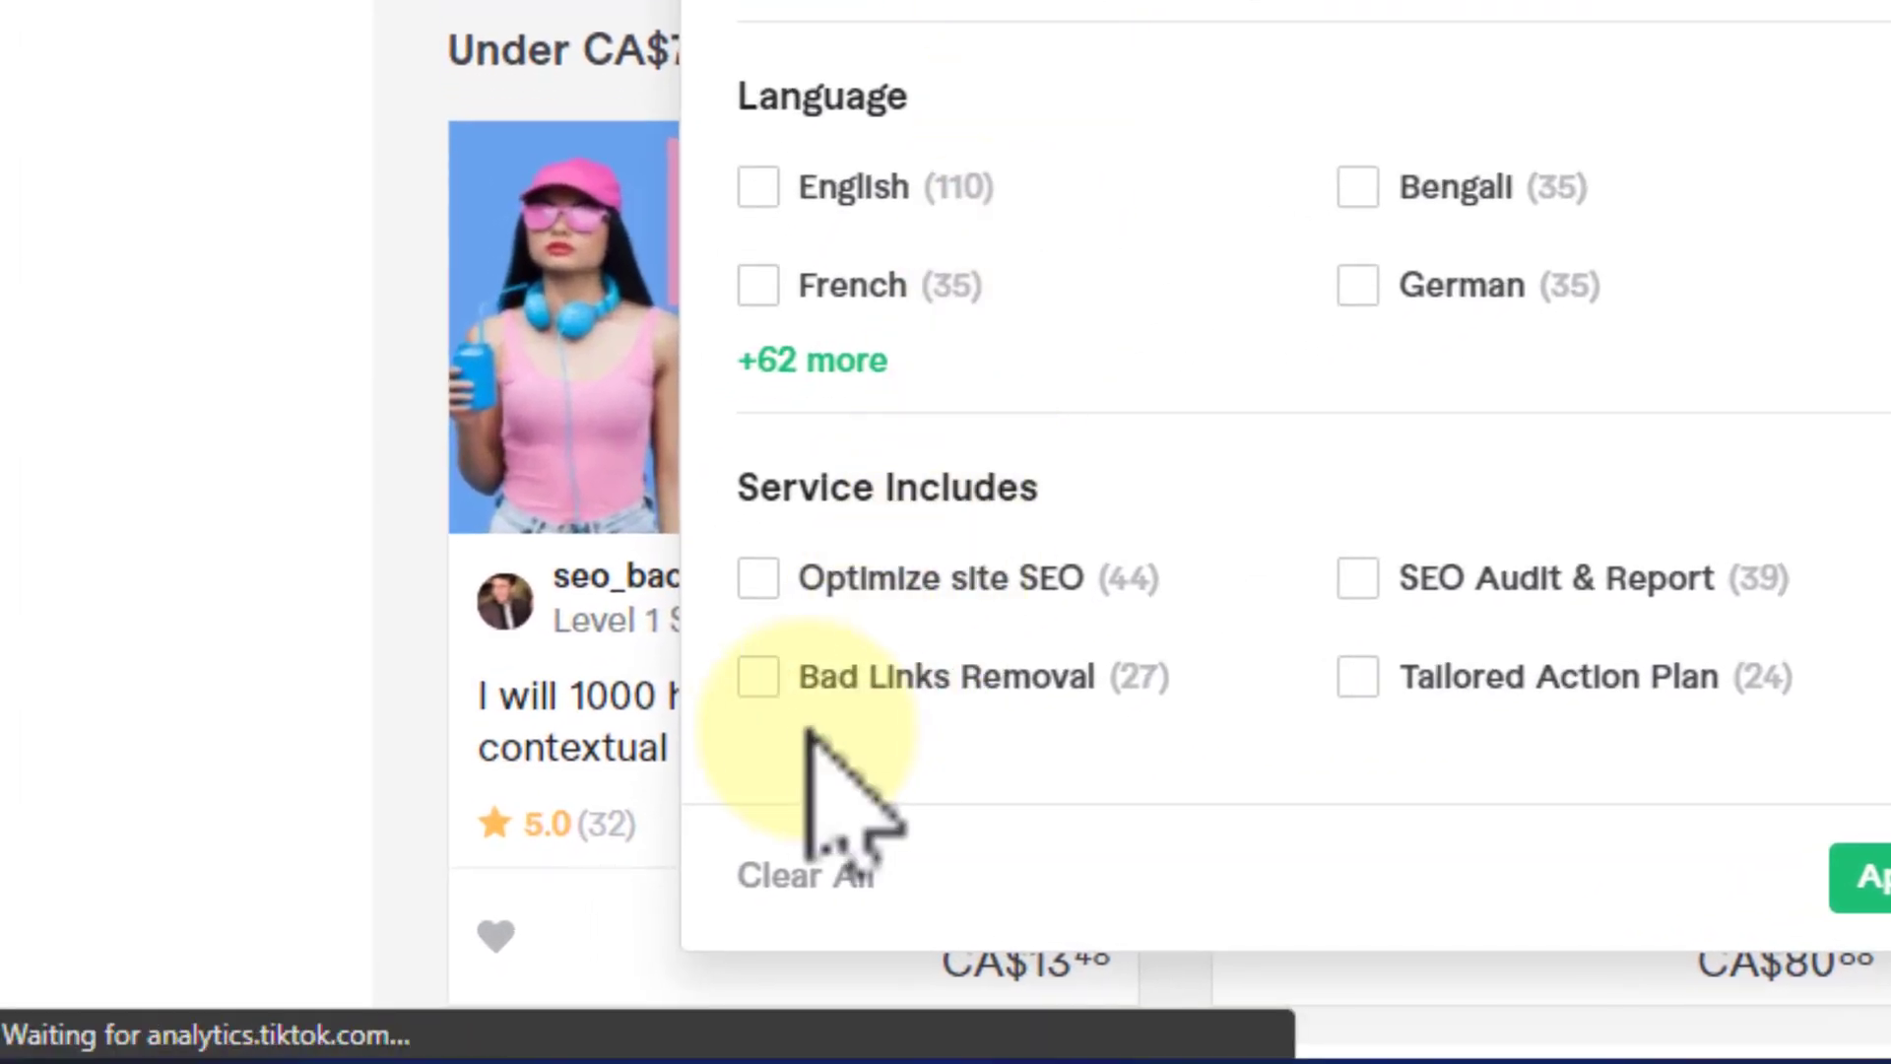
pyautogui.click(758, 675)
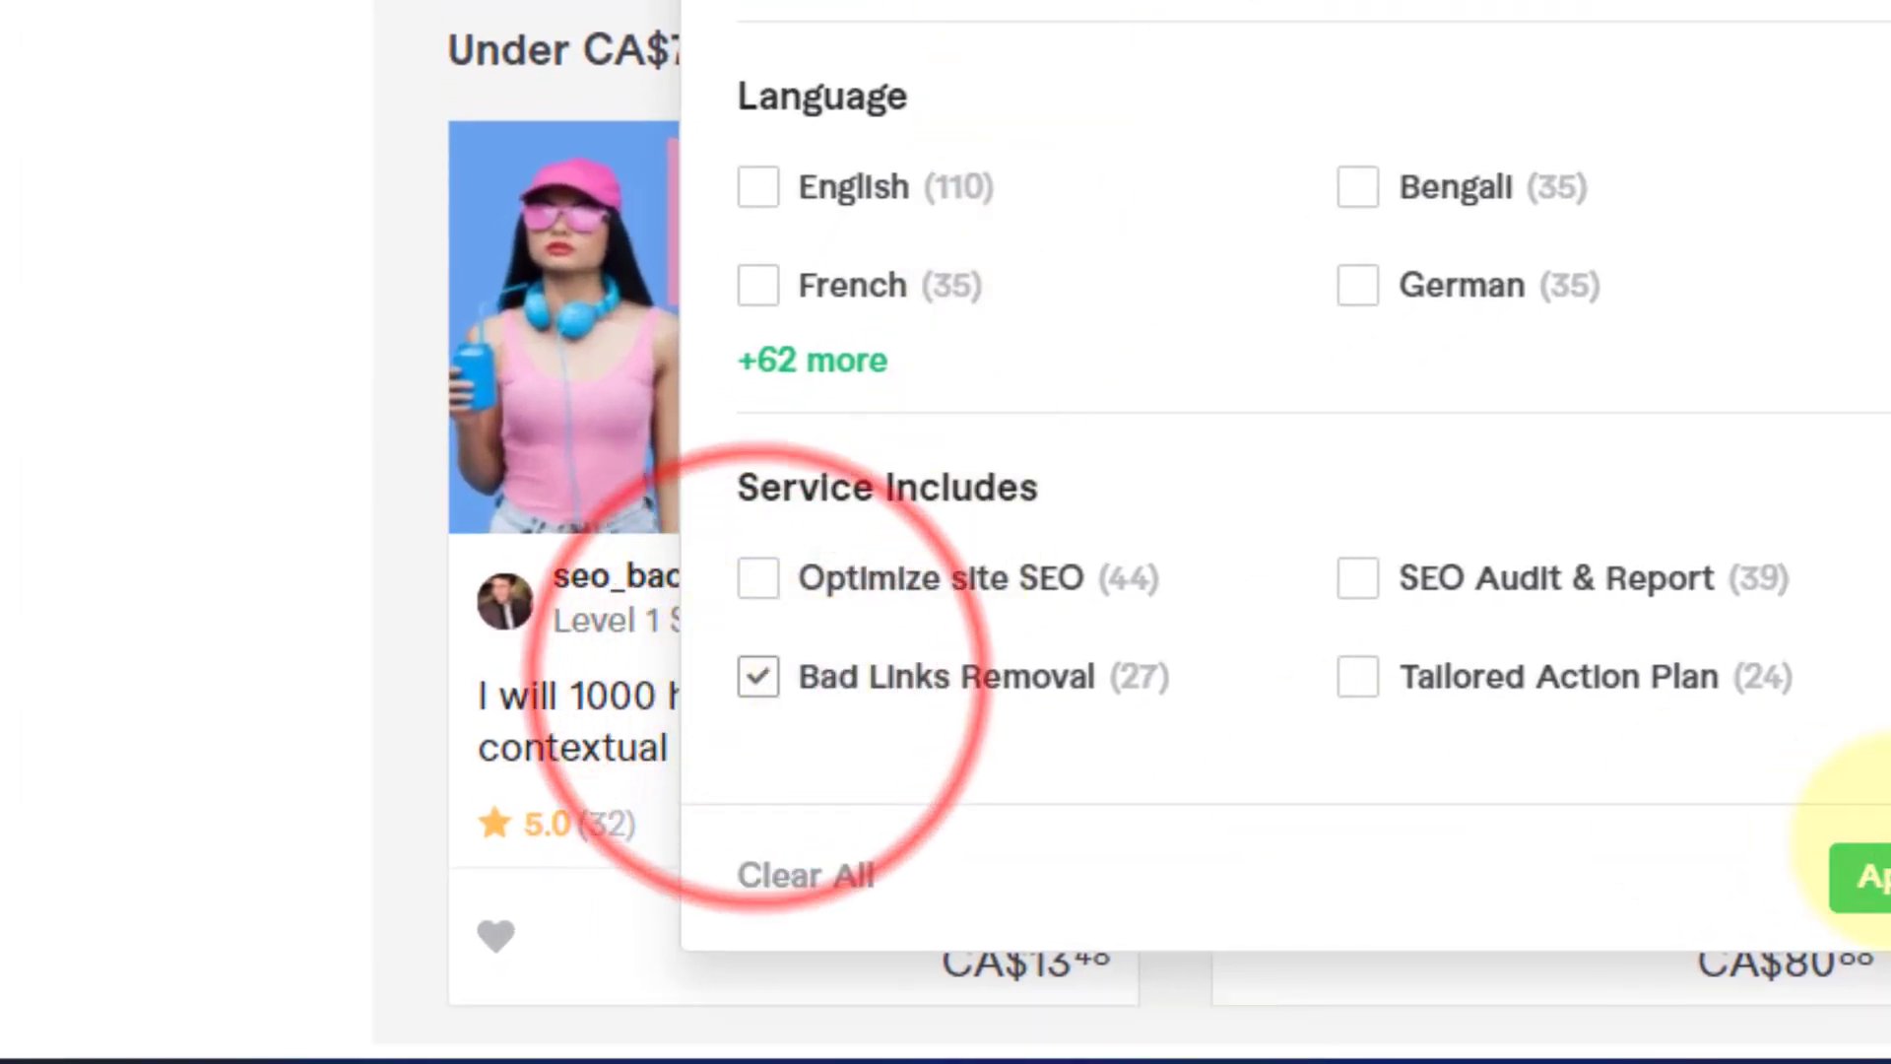
pyautogui.click(1866, 877)
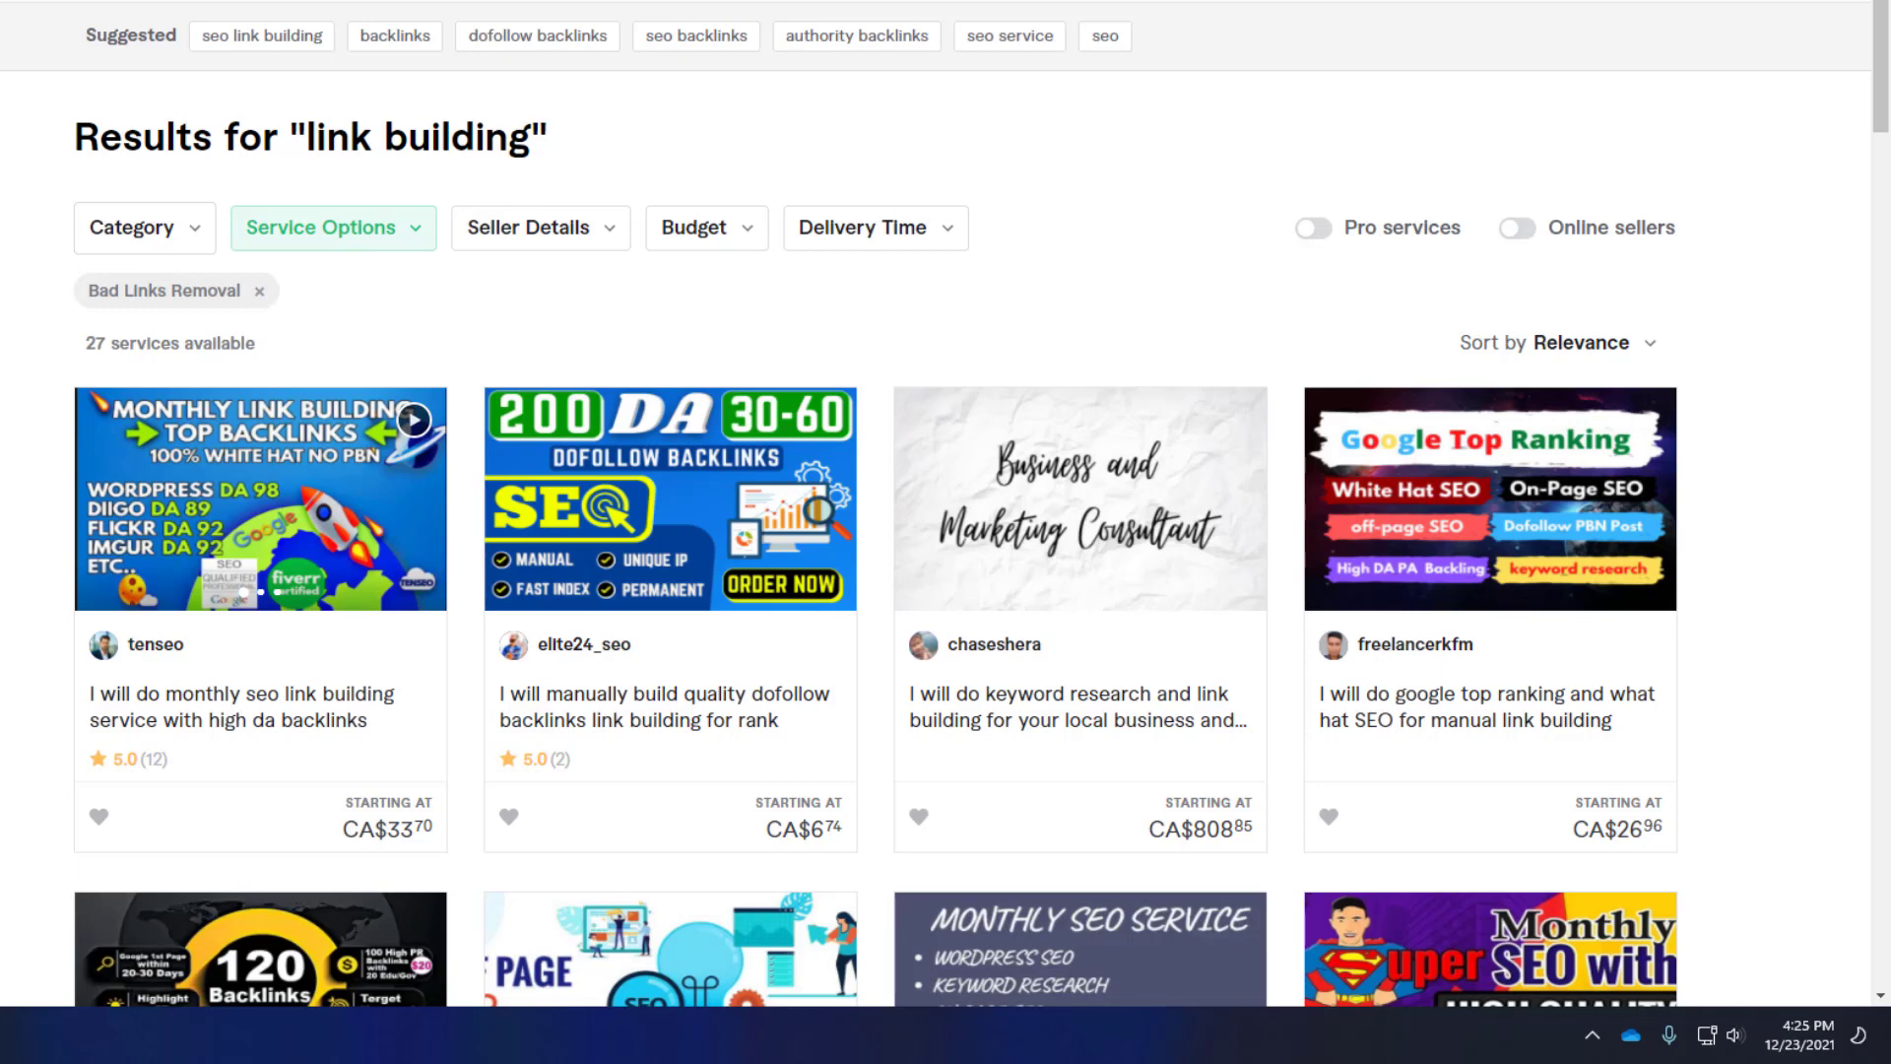
# Remove the Bad Links Removal filter and open the 5000 safe backlinks gig's starter plan.
pyautogui.click(259, 291)
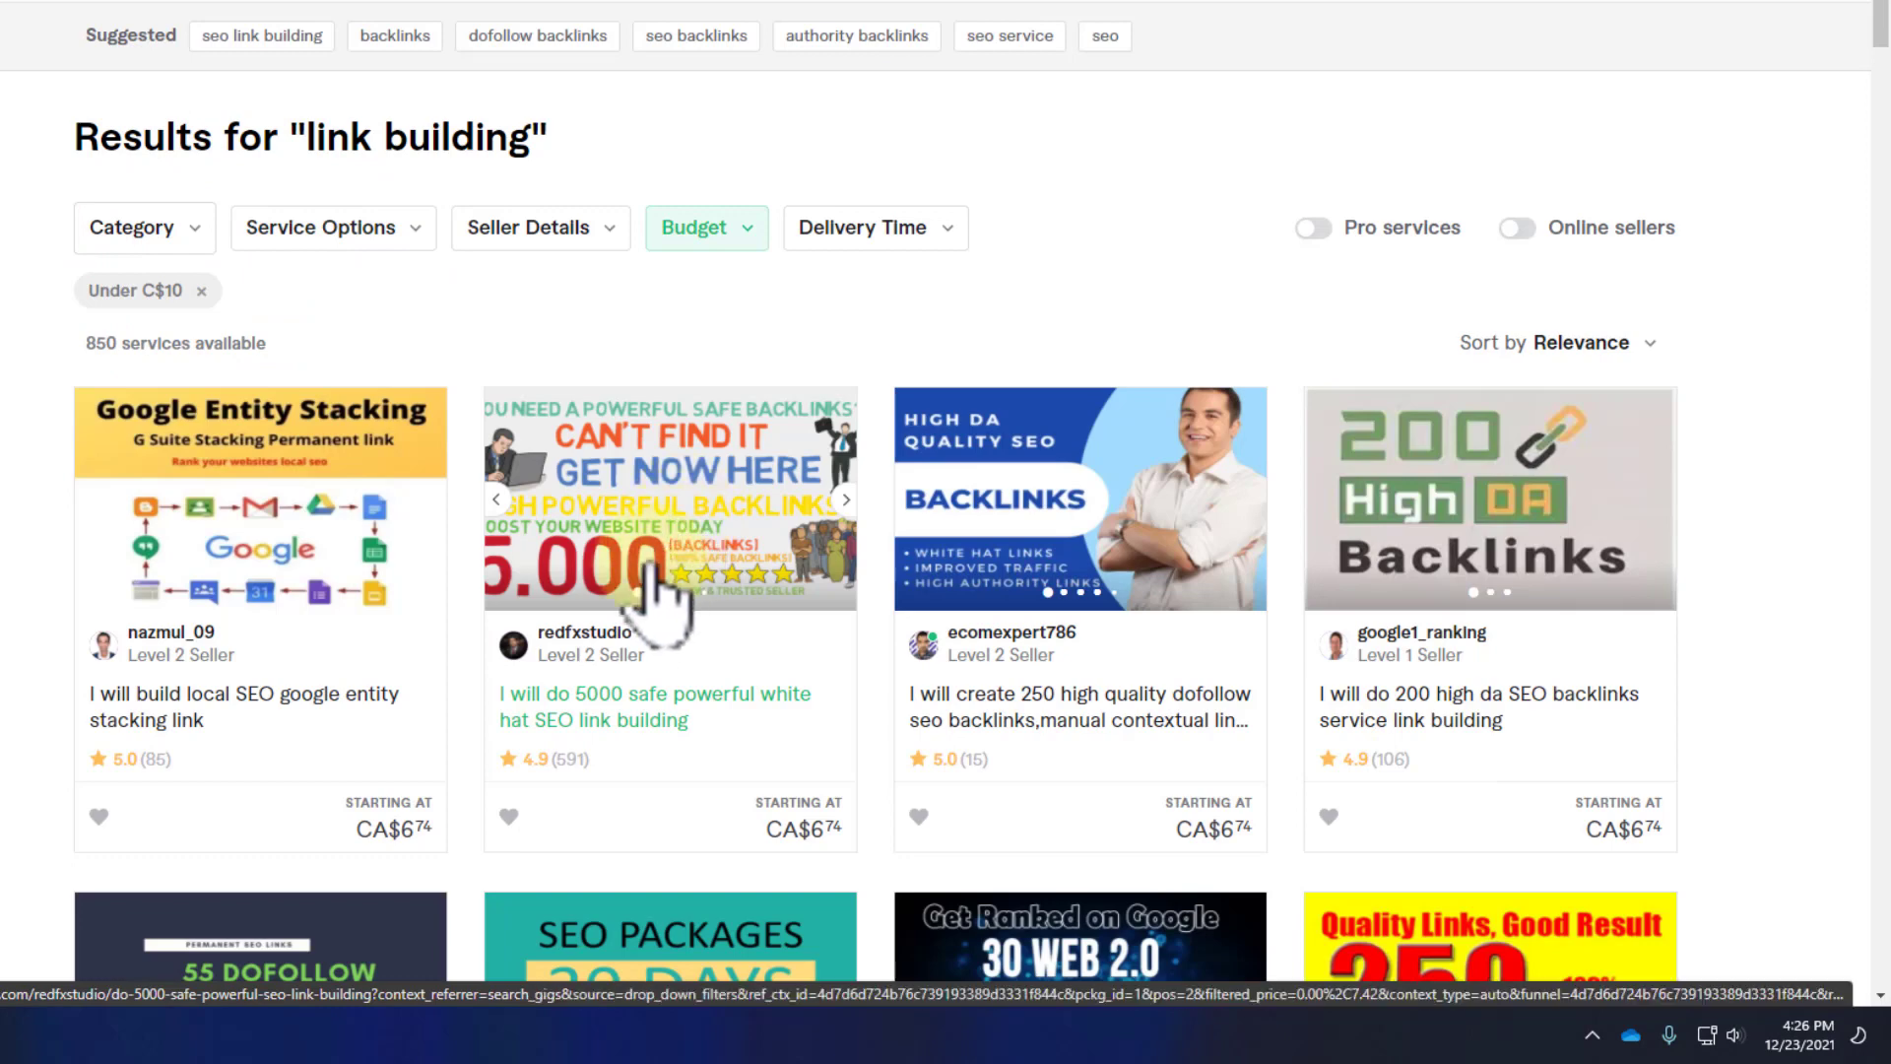
pyautogui.click(717, 531)
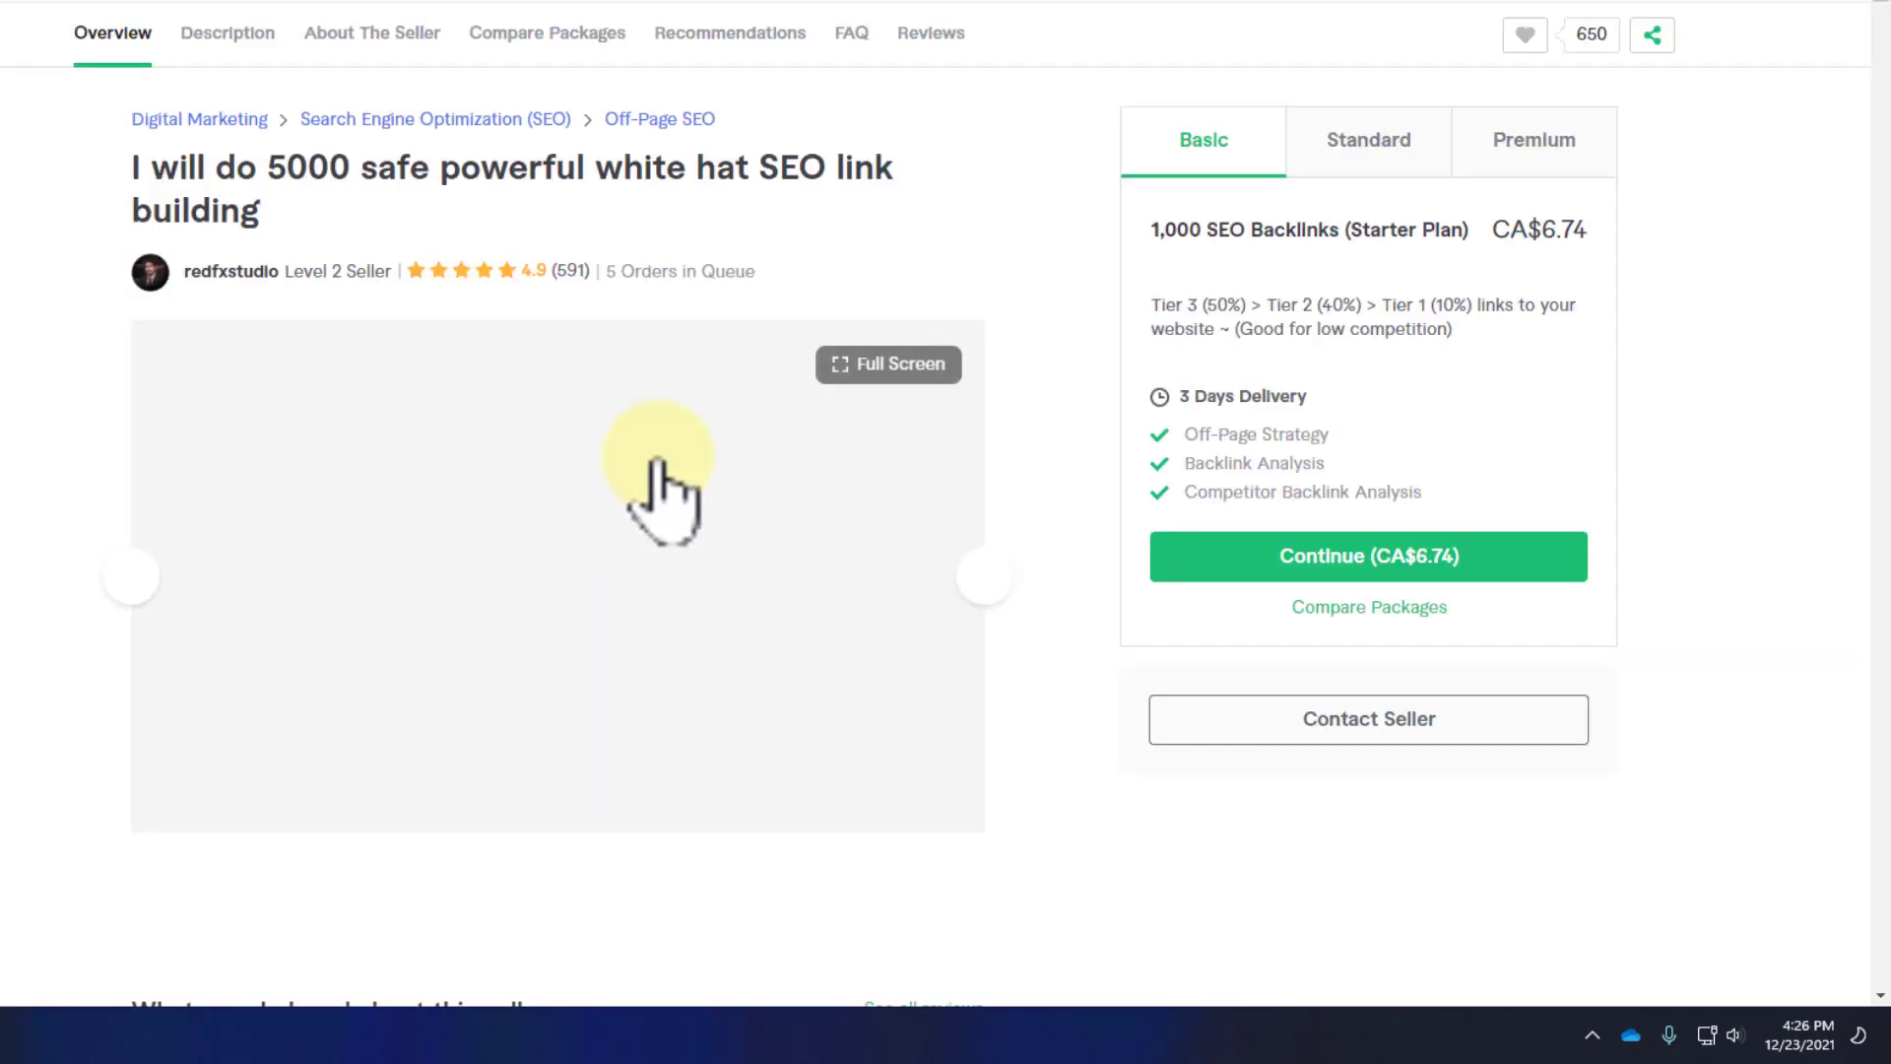
pyautogui.click(1158, 229)
pyautogui.moveTo(1217, 228); pyautogui.dragTo(1448, 244)
# Compare the 5,000 (CA$33.70), 1,000 and 10,000-backlink (CA$67.40) packages.
pyautogui.click(1359, 136)
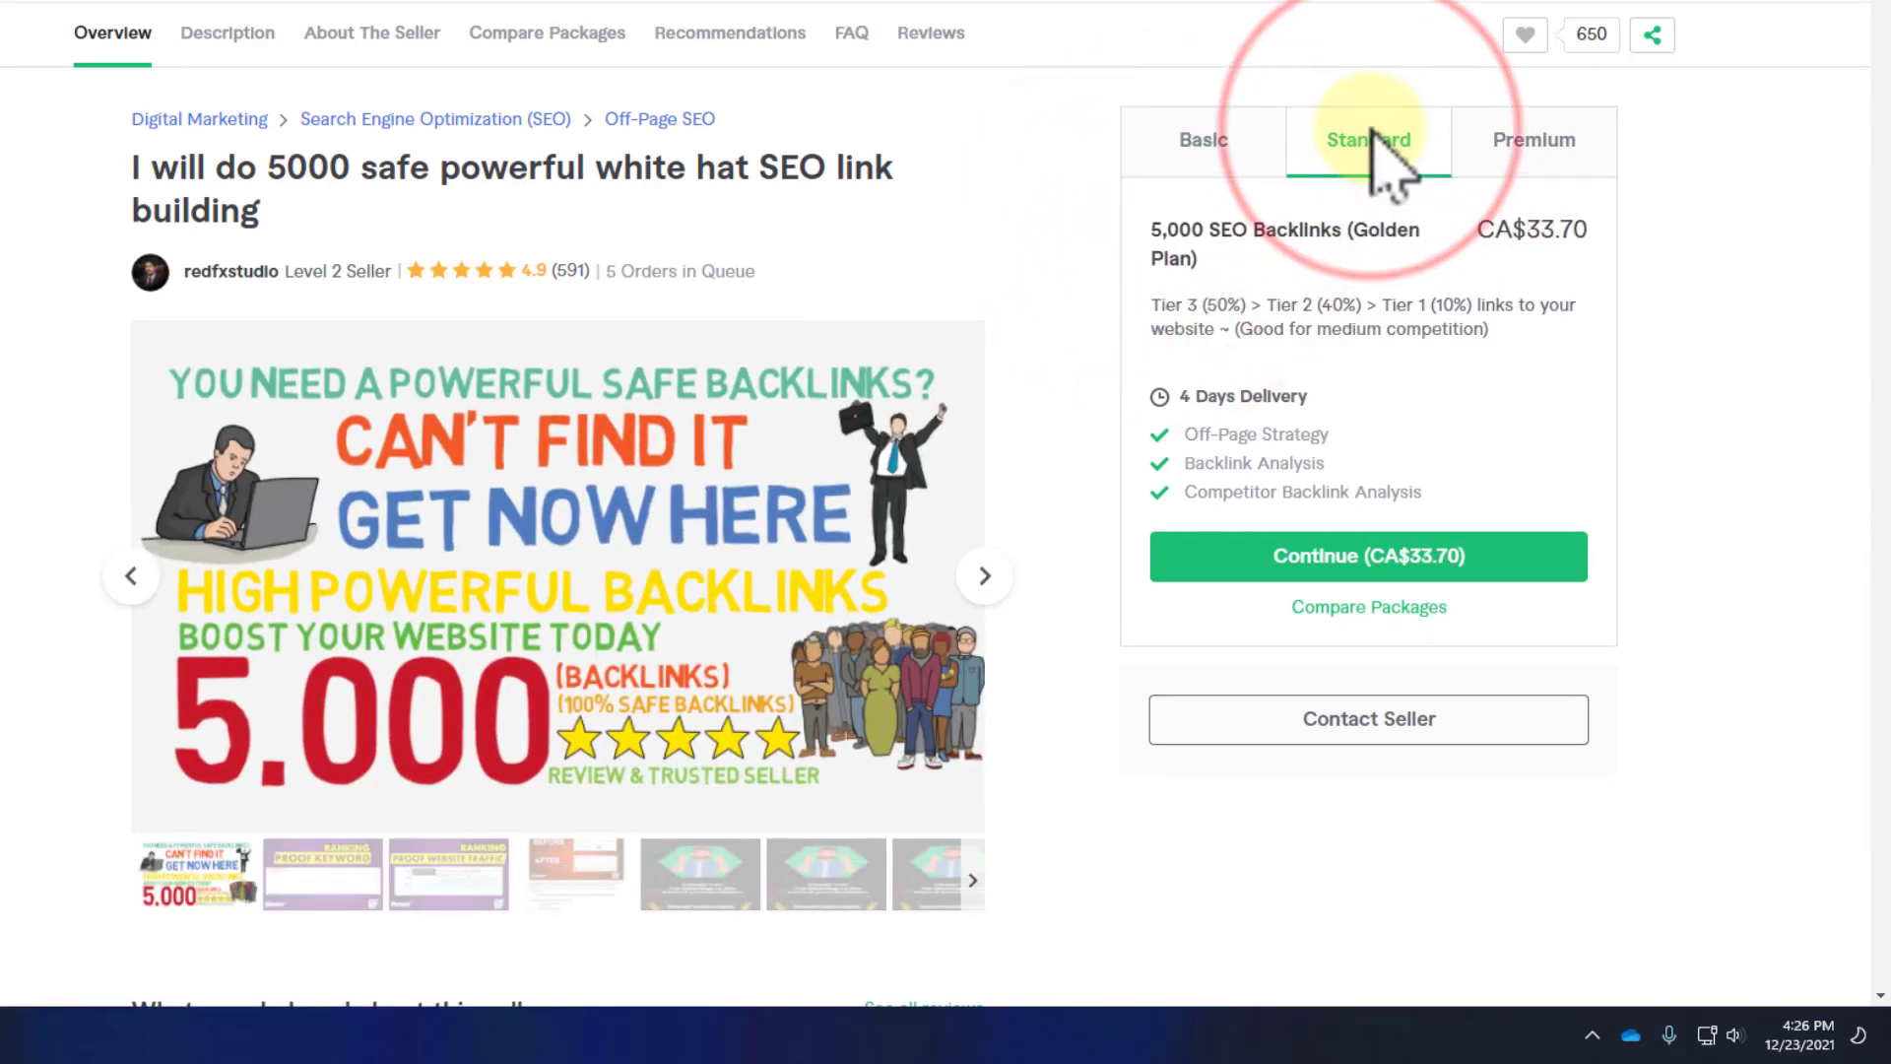
pyautogui.click(1503, 140)
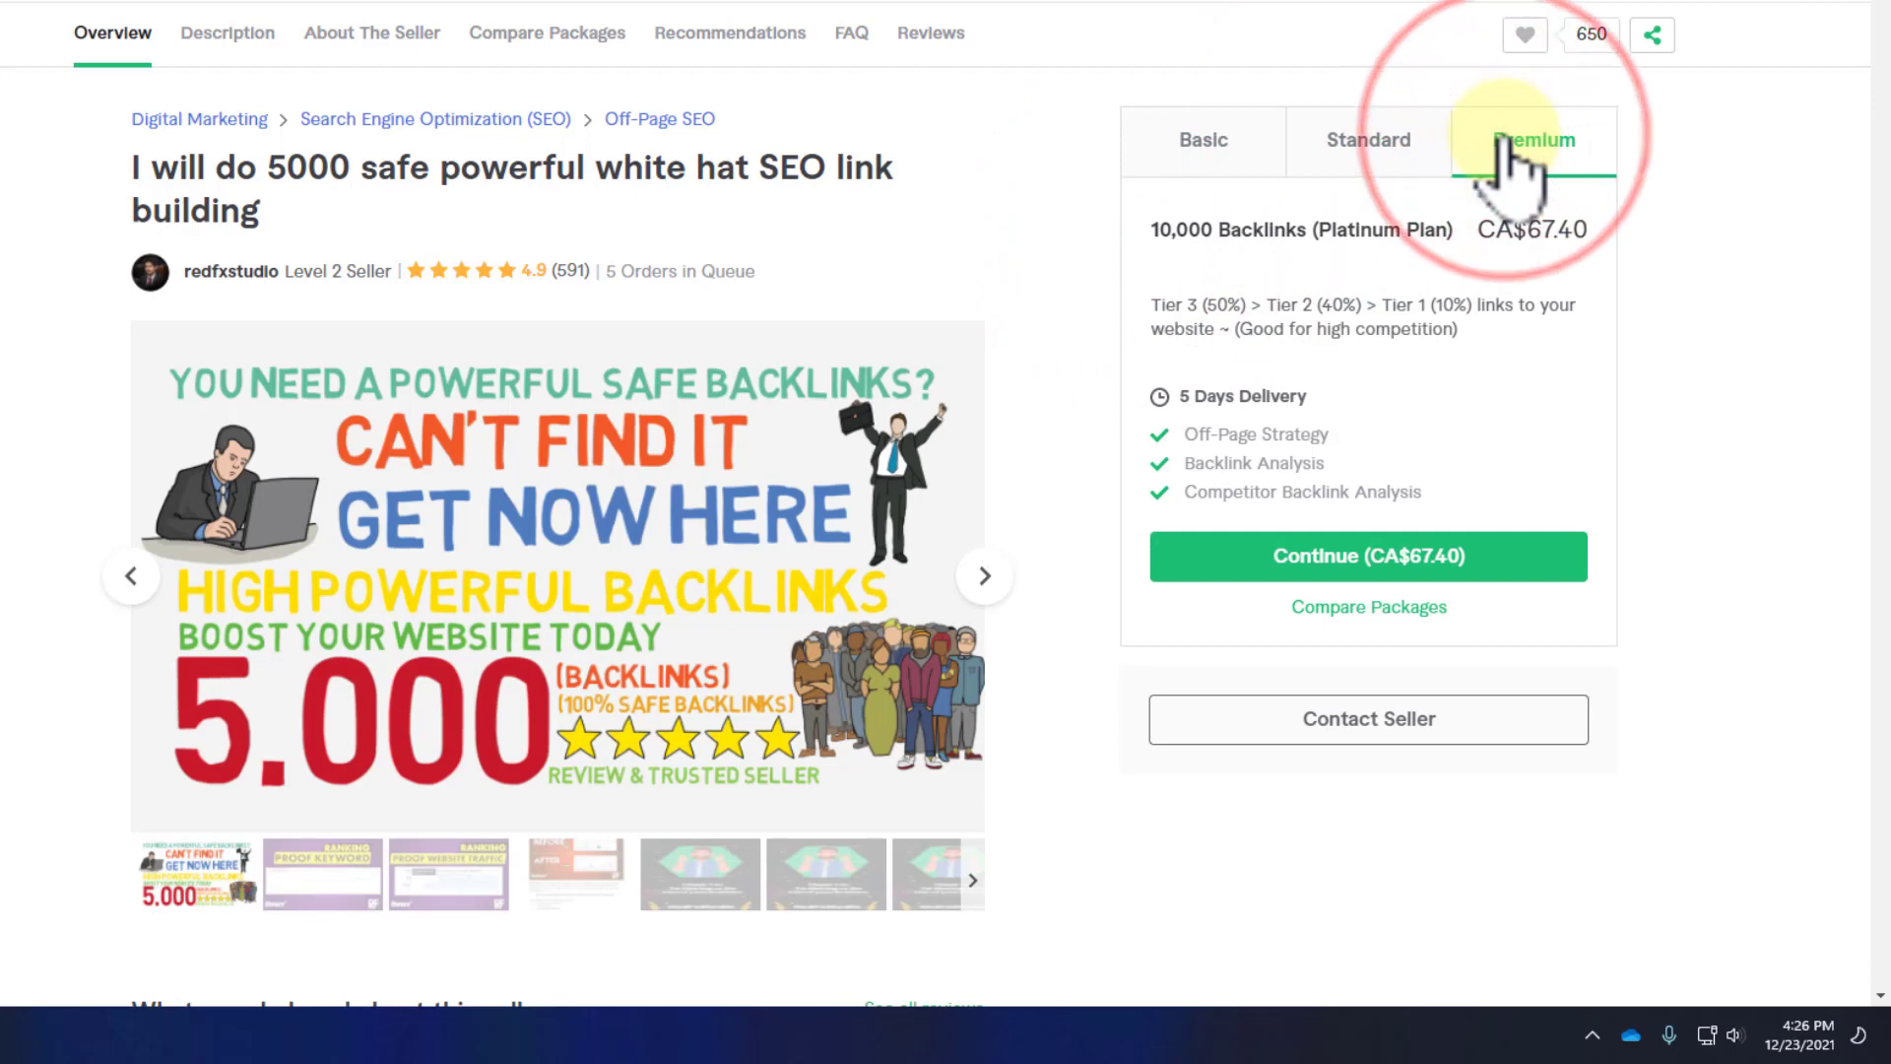
pyautogui.click(1206, 126)
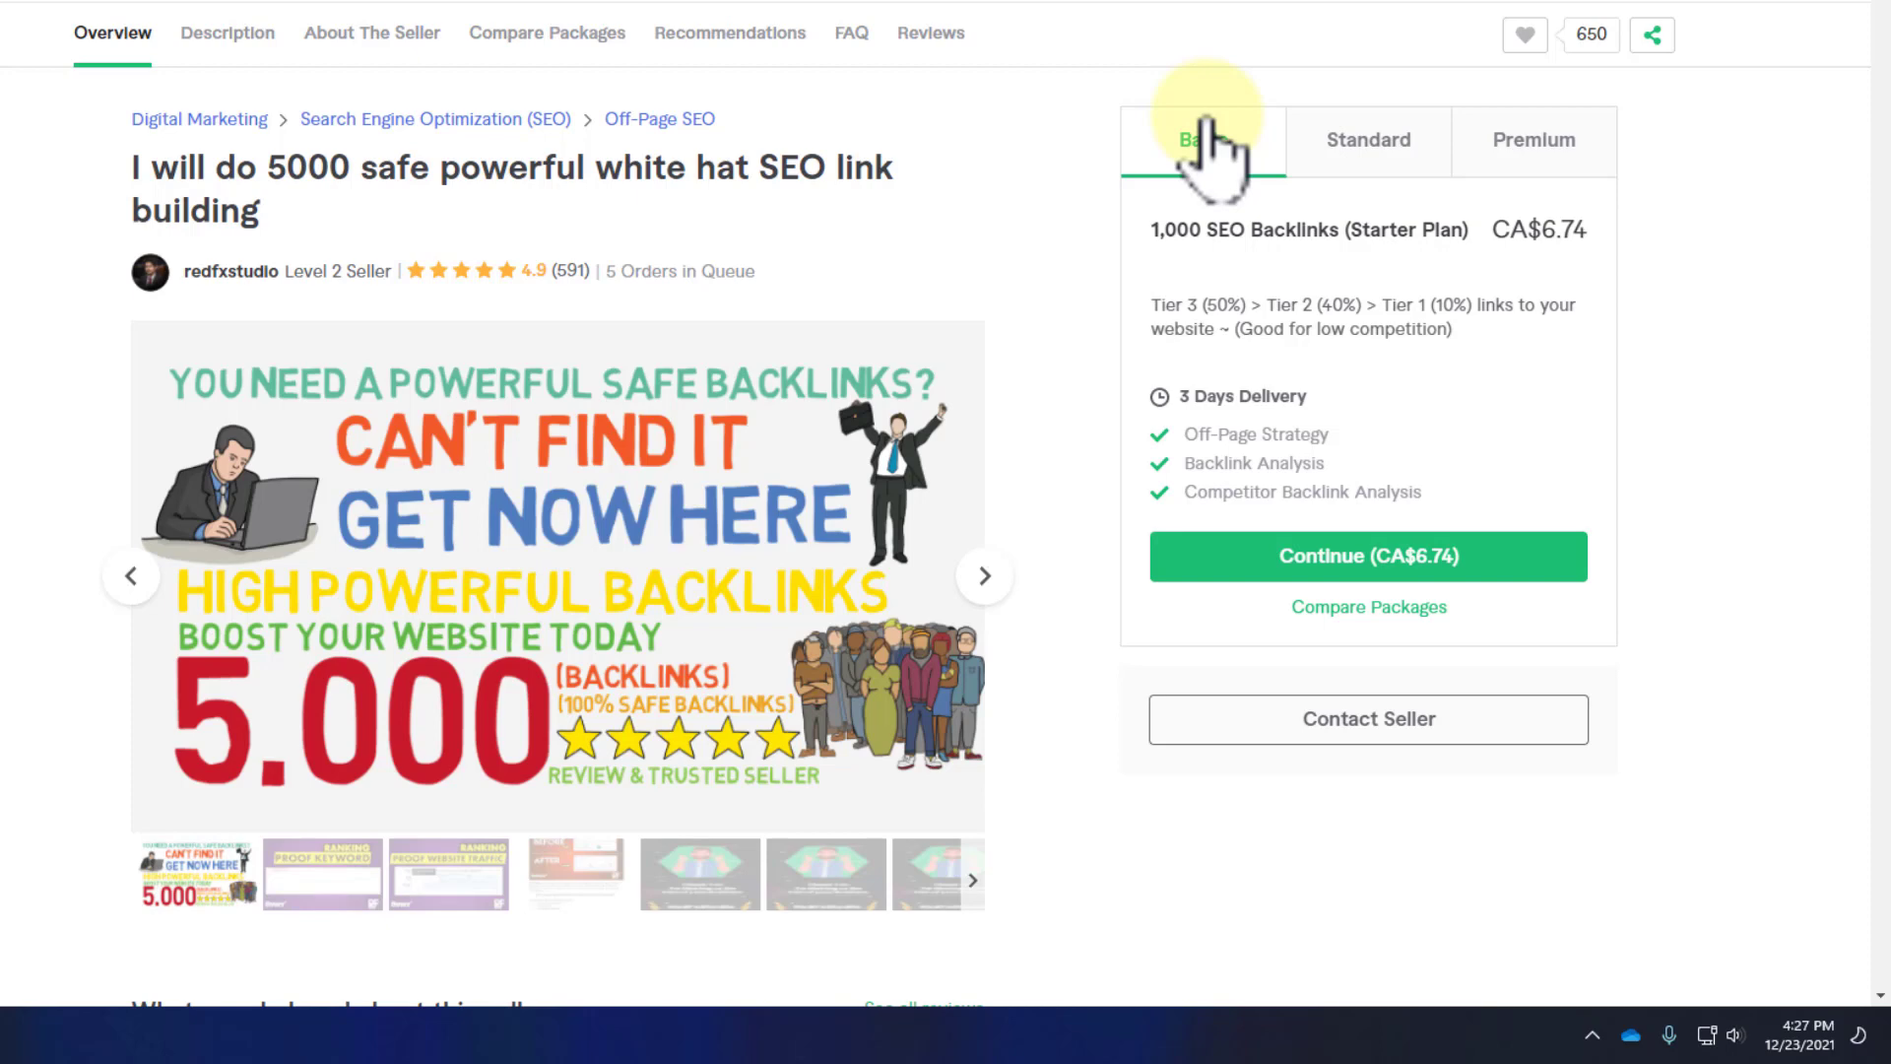
pyautogui.click(1502, 158)
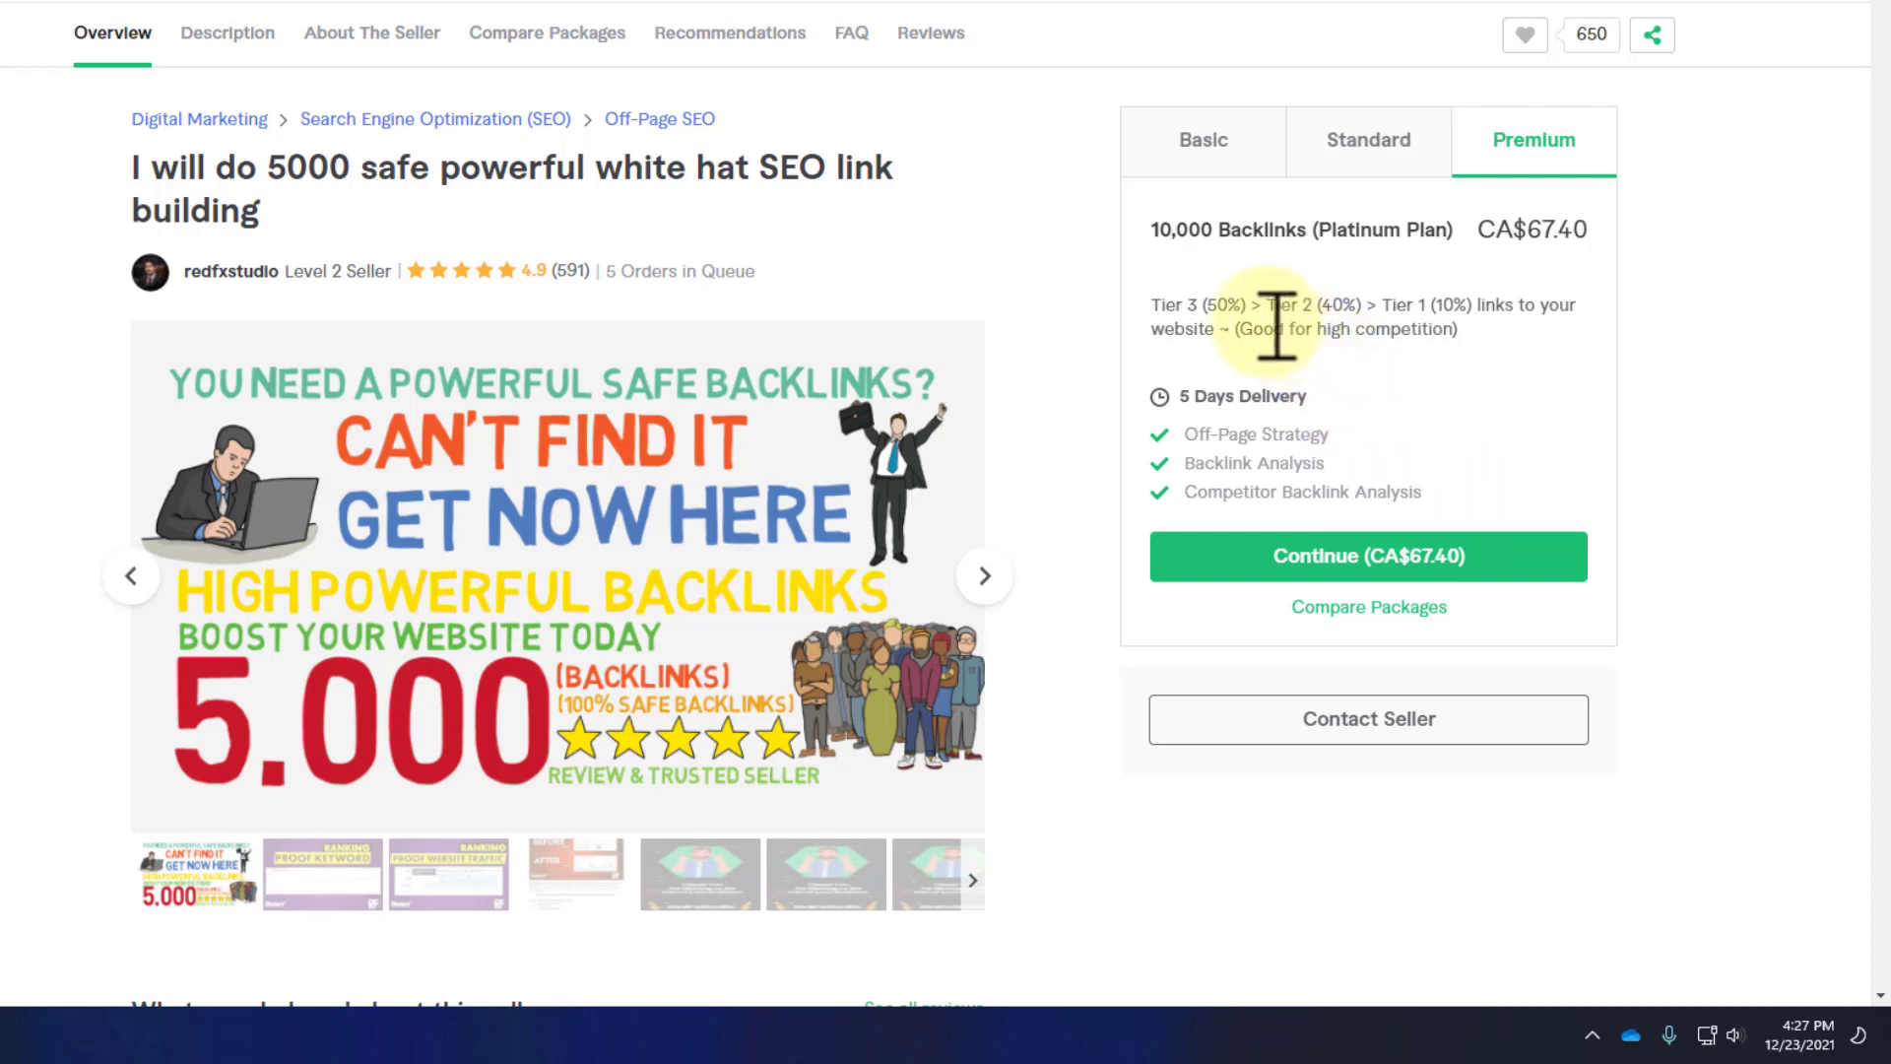
pyautogui.moveTo(1157, 231); pyautogui.dragTo(1308, 232)
pyautogui.click(1318, 232)
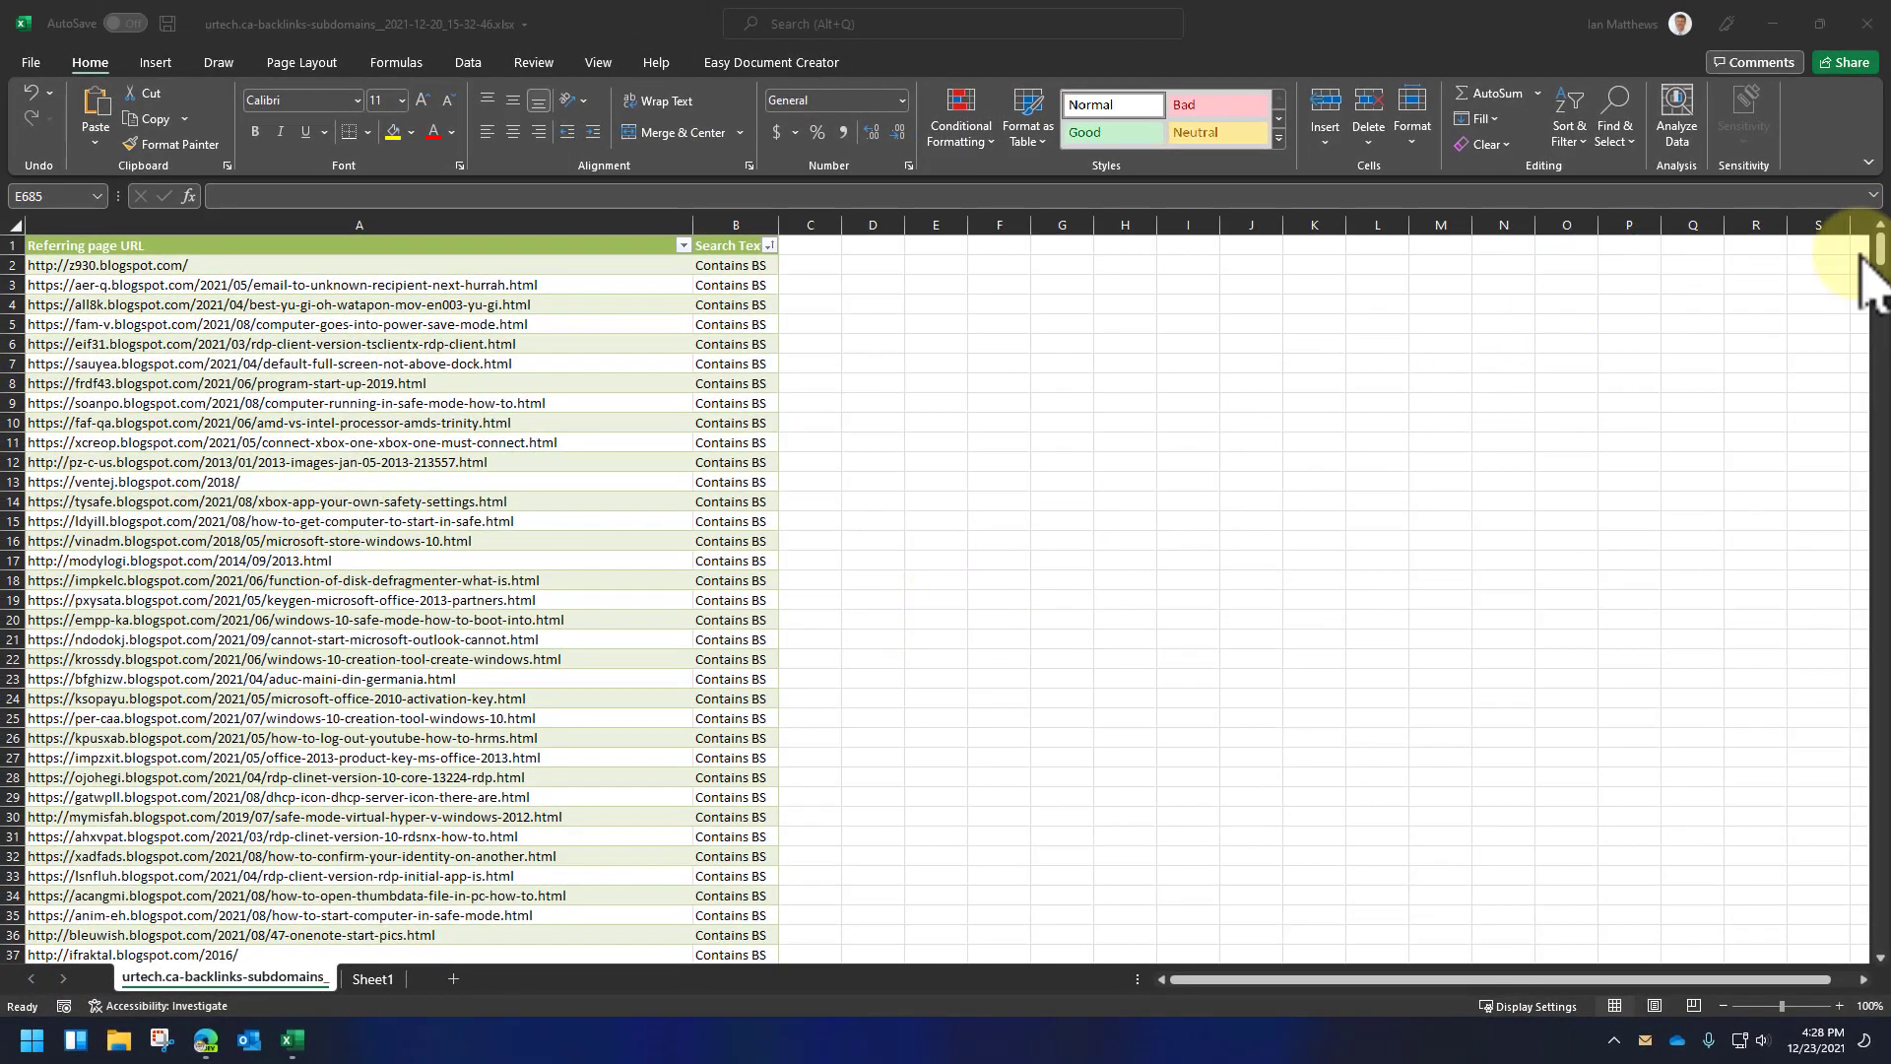
# Inspect the IF(COUNTIF) blogspot formula in cells B2 and B3.
pyautogui.click(1209, 423)
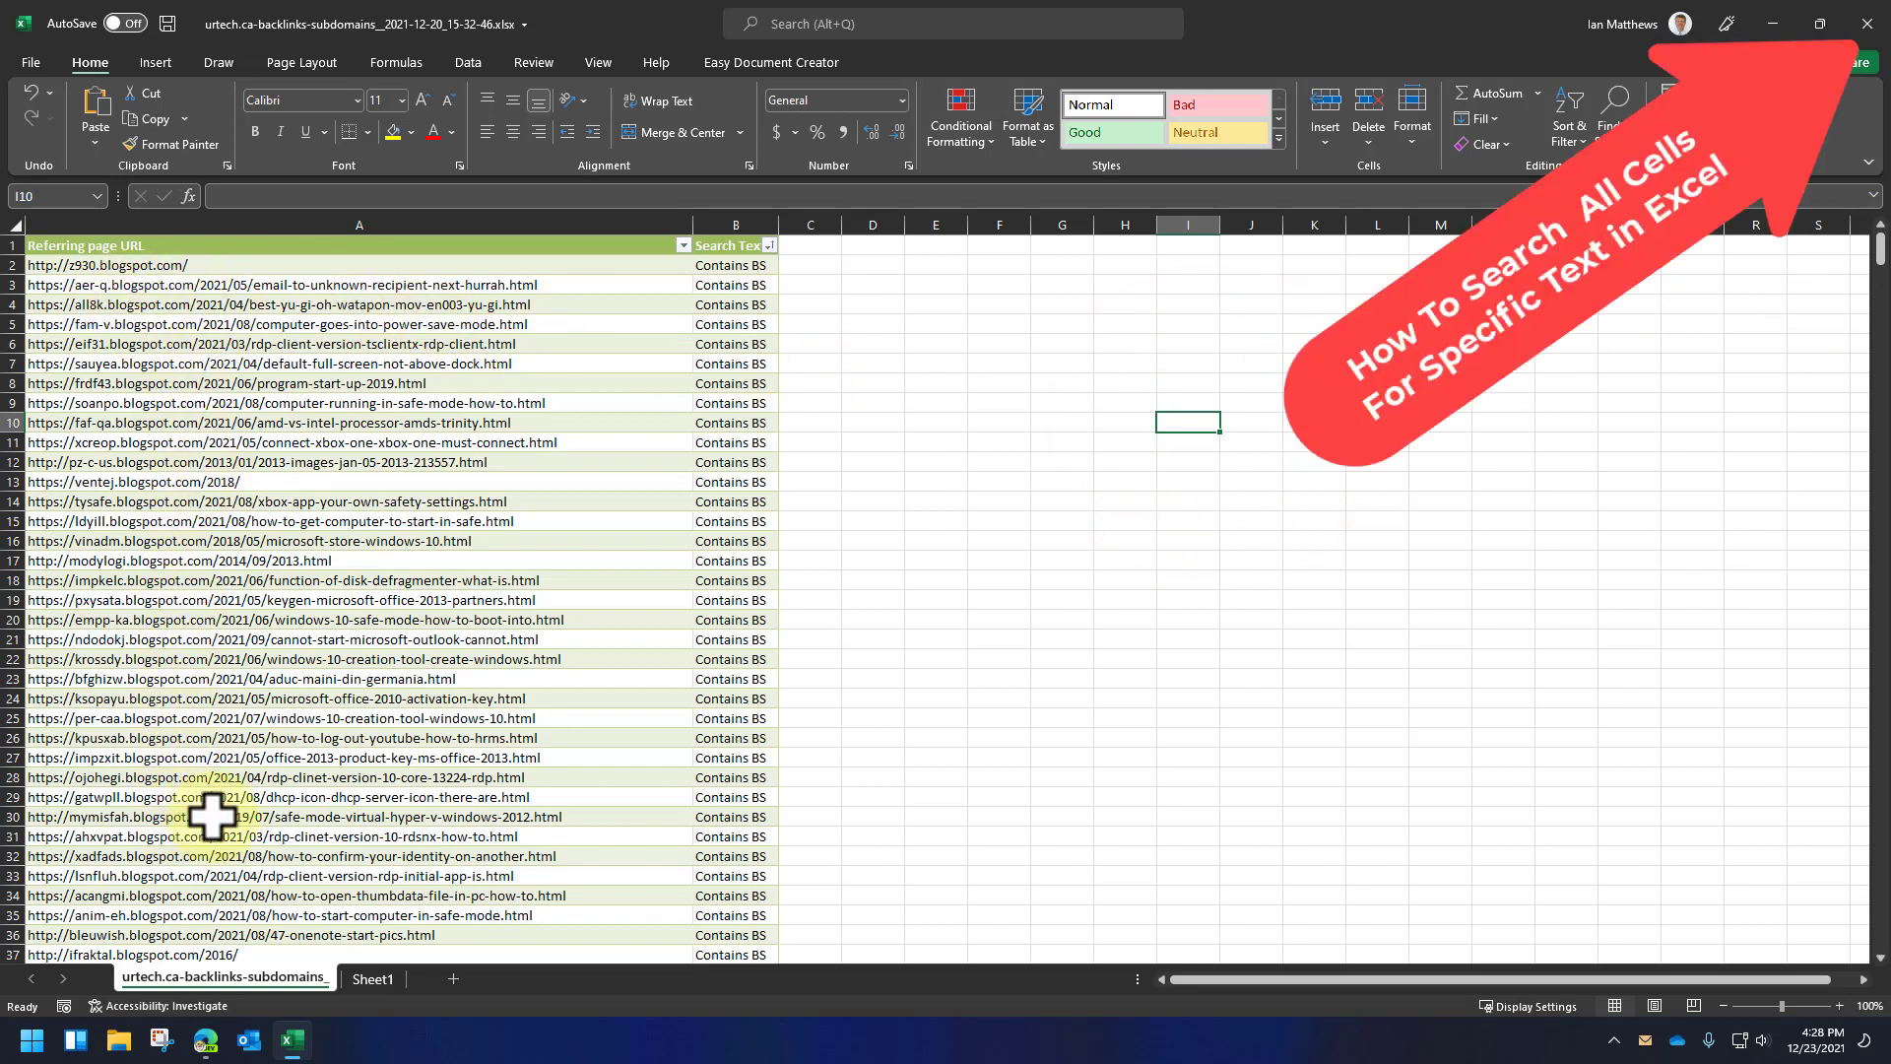
pyautogui.scroll(-11, 212, 815)
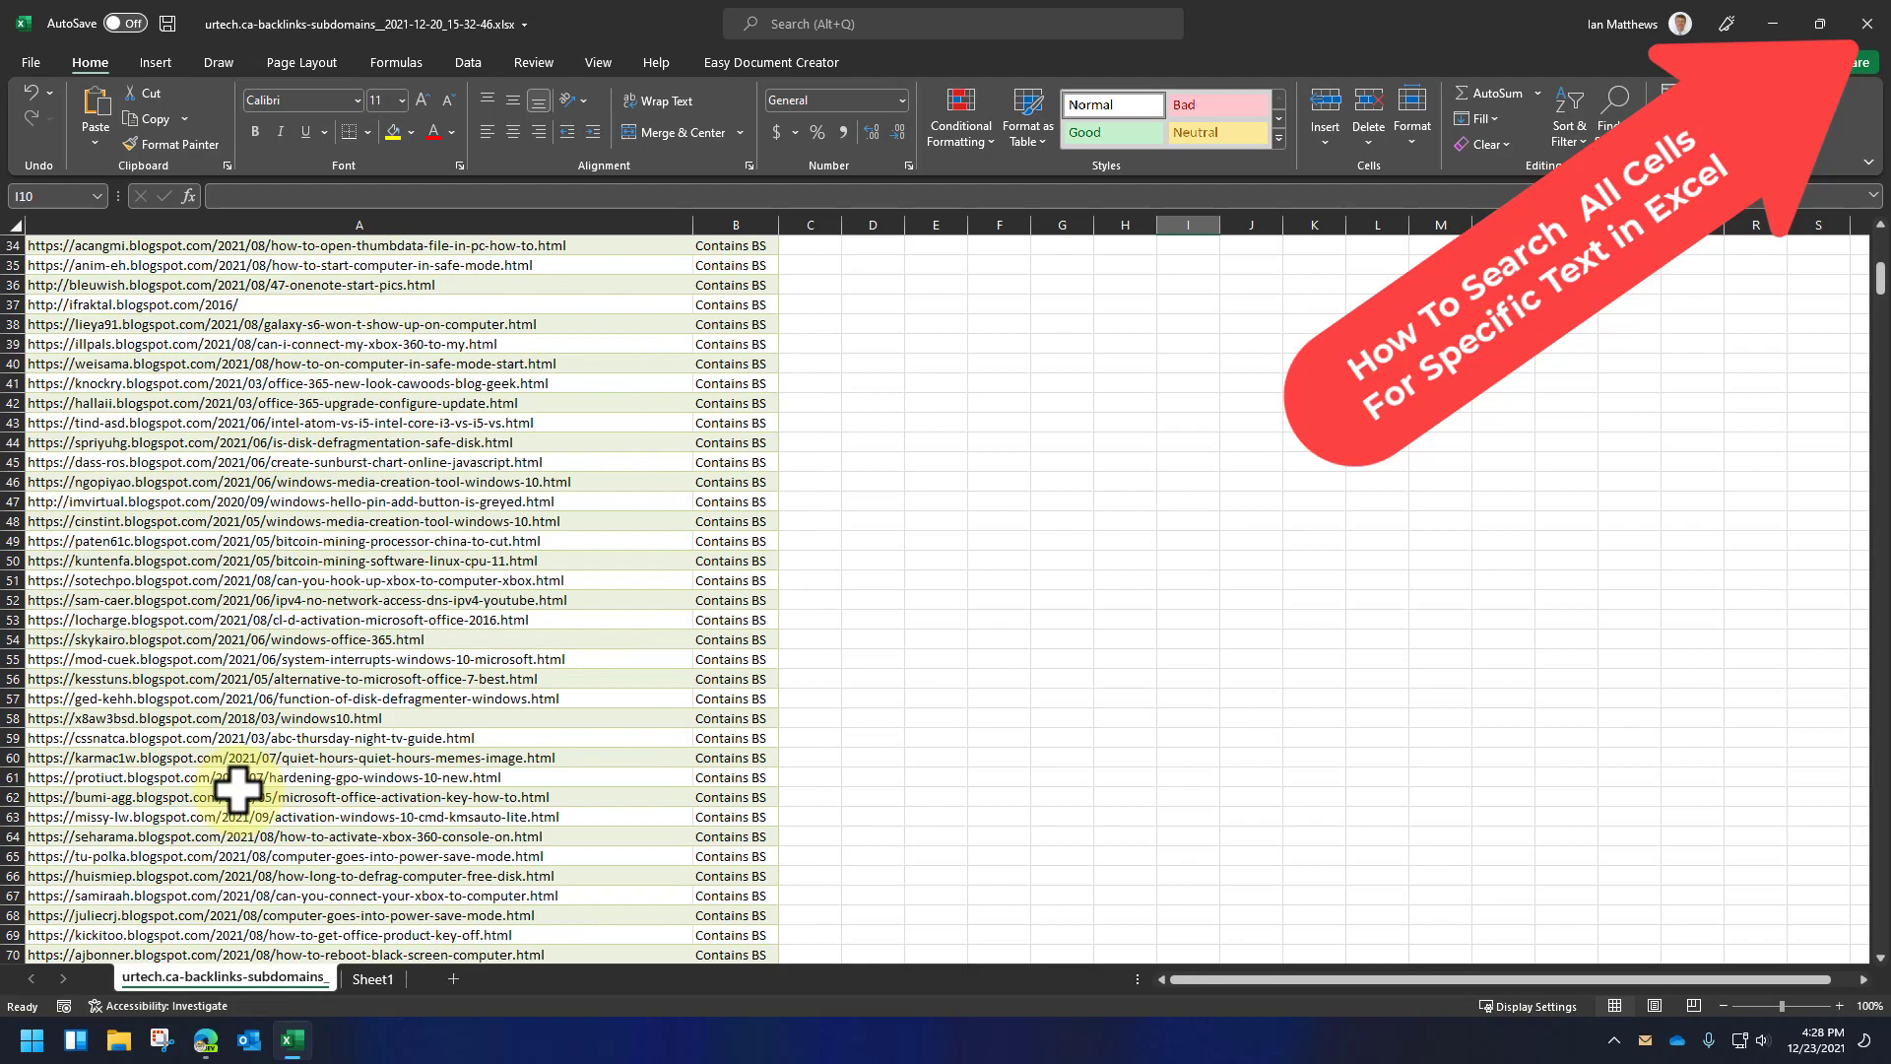
pyautogui.scroll(-20, 236, 788)
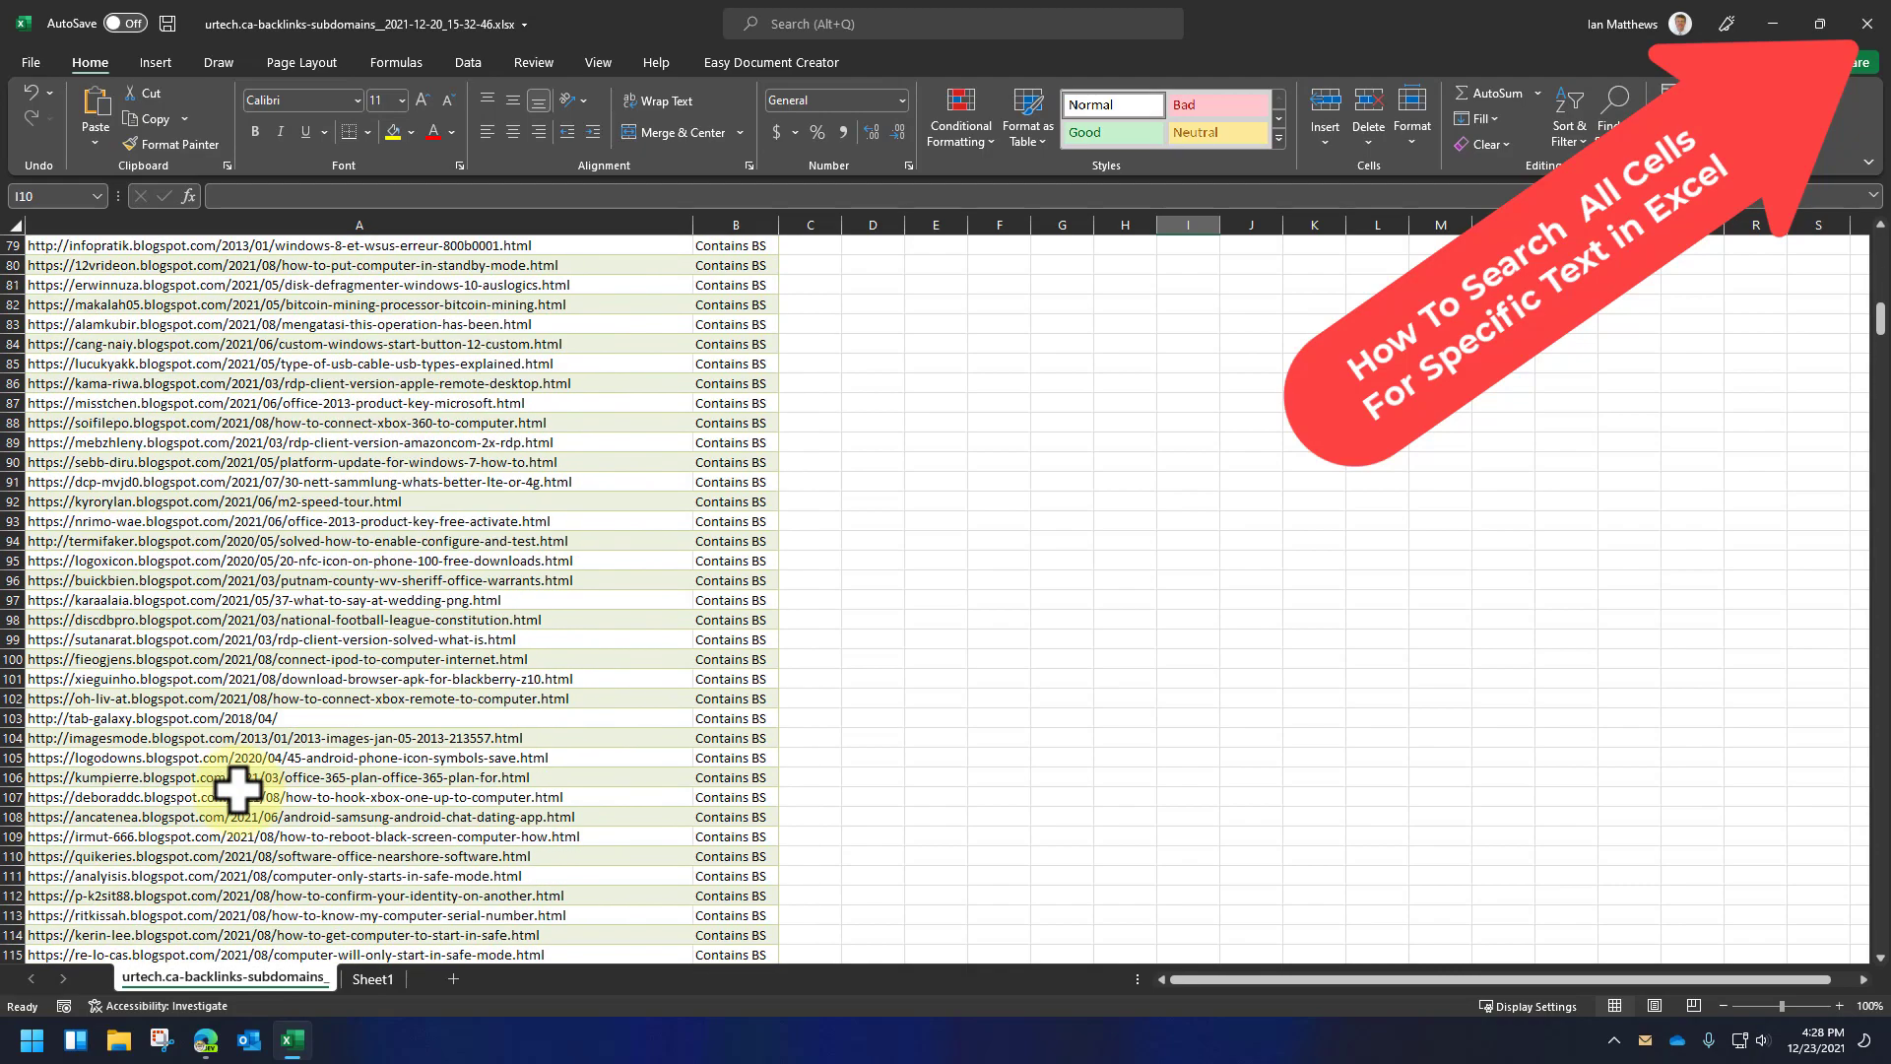
pyautogui.scroll(-18, 236, 788)
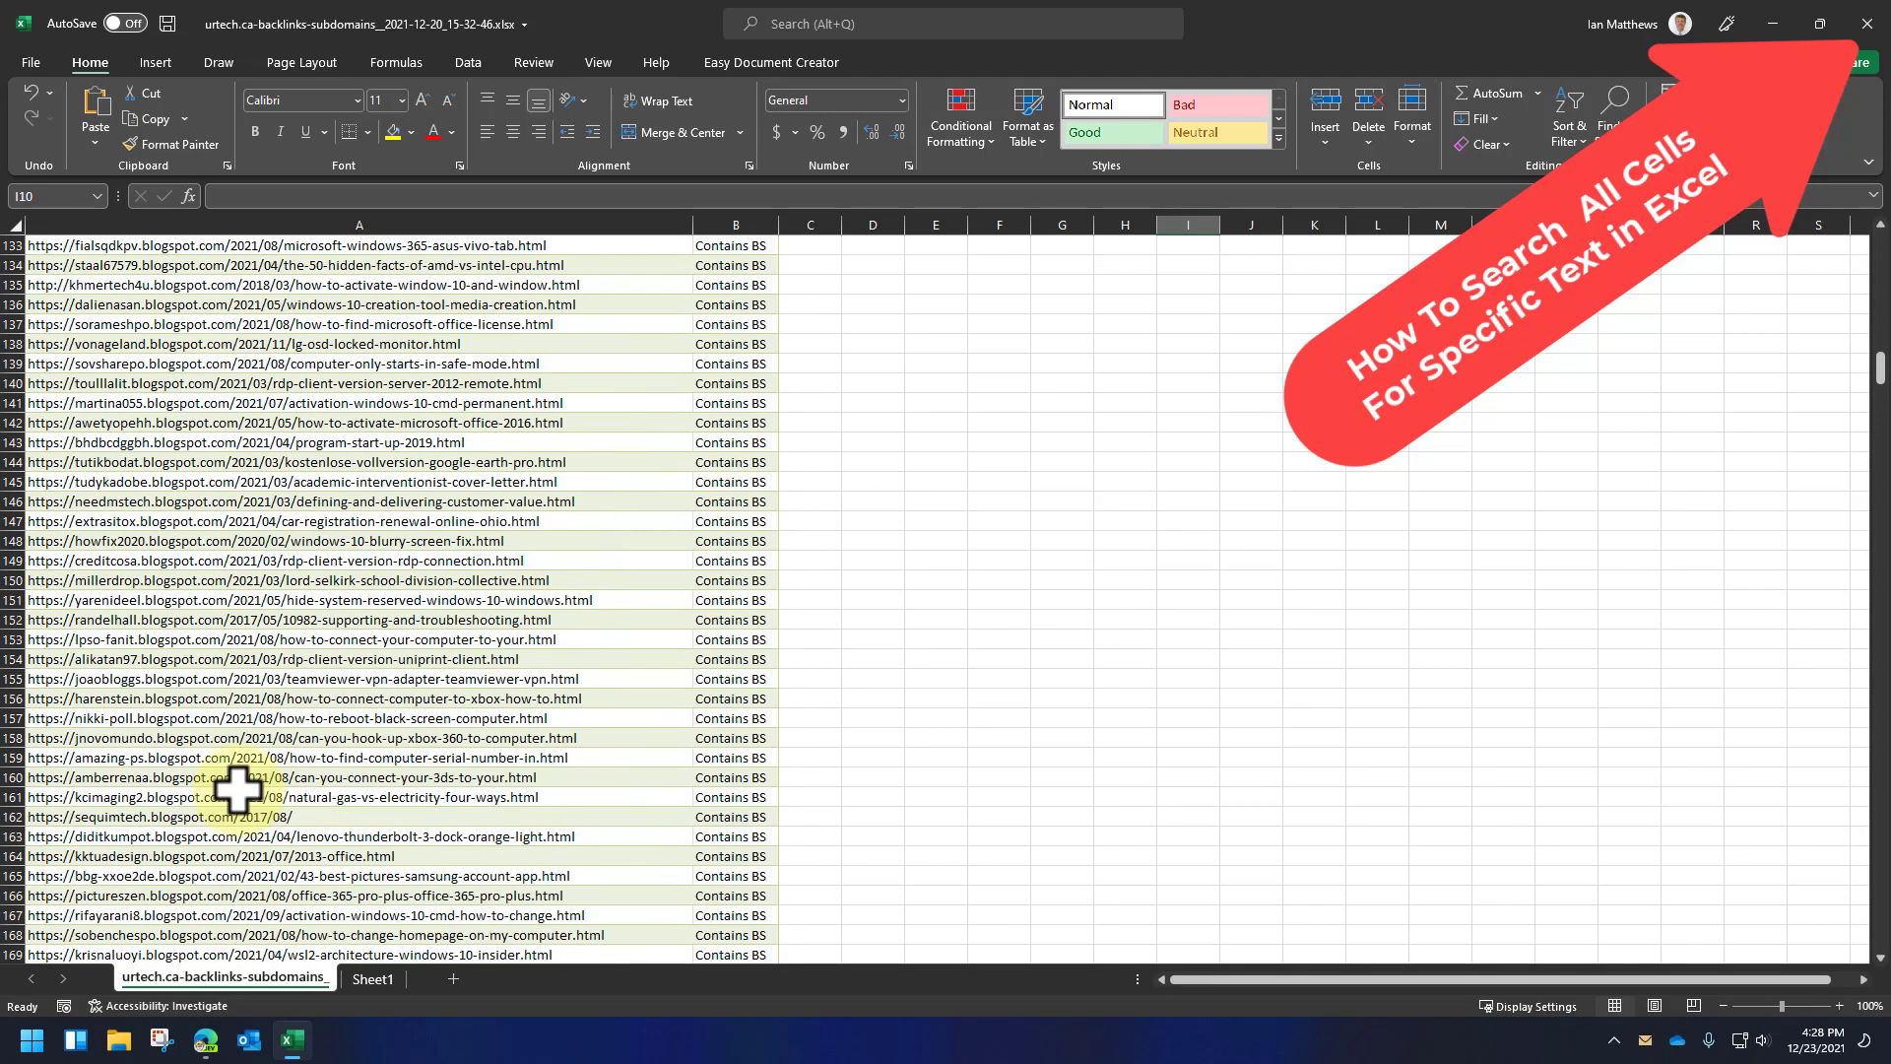
pyautogui.scroll(20, 356, 700)
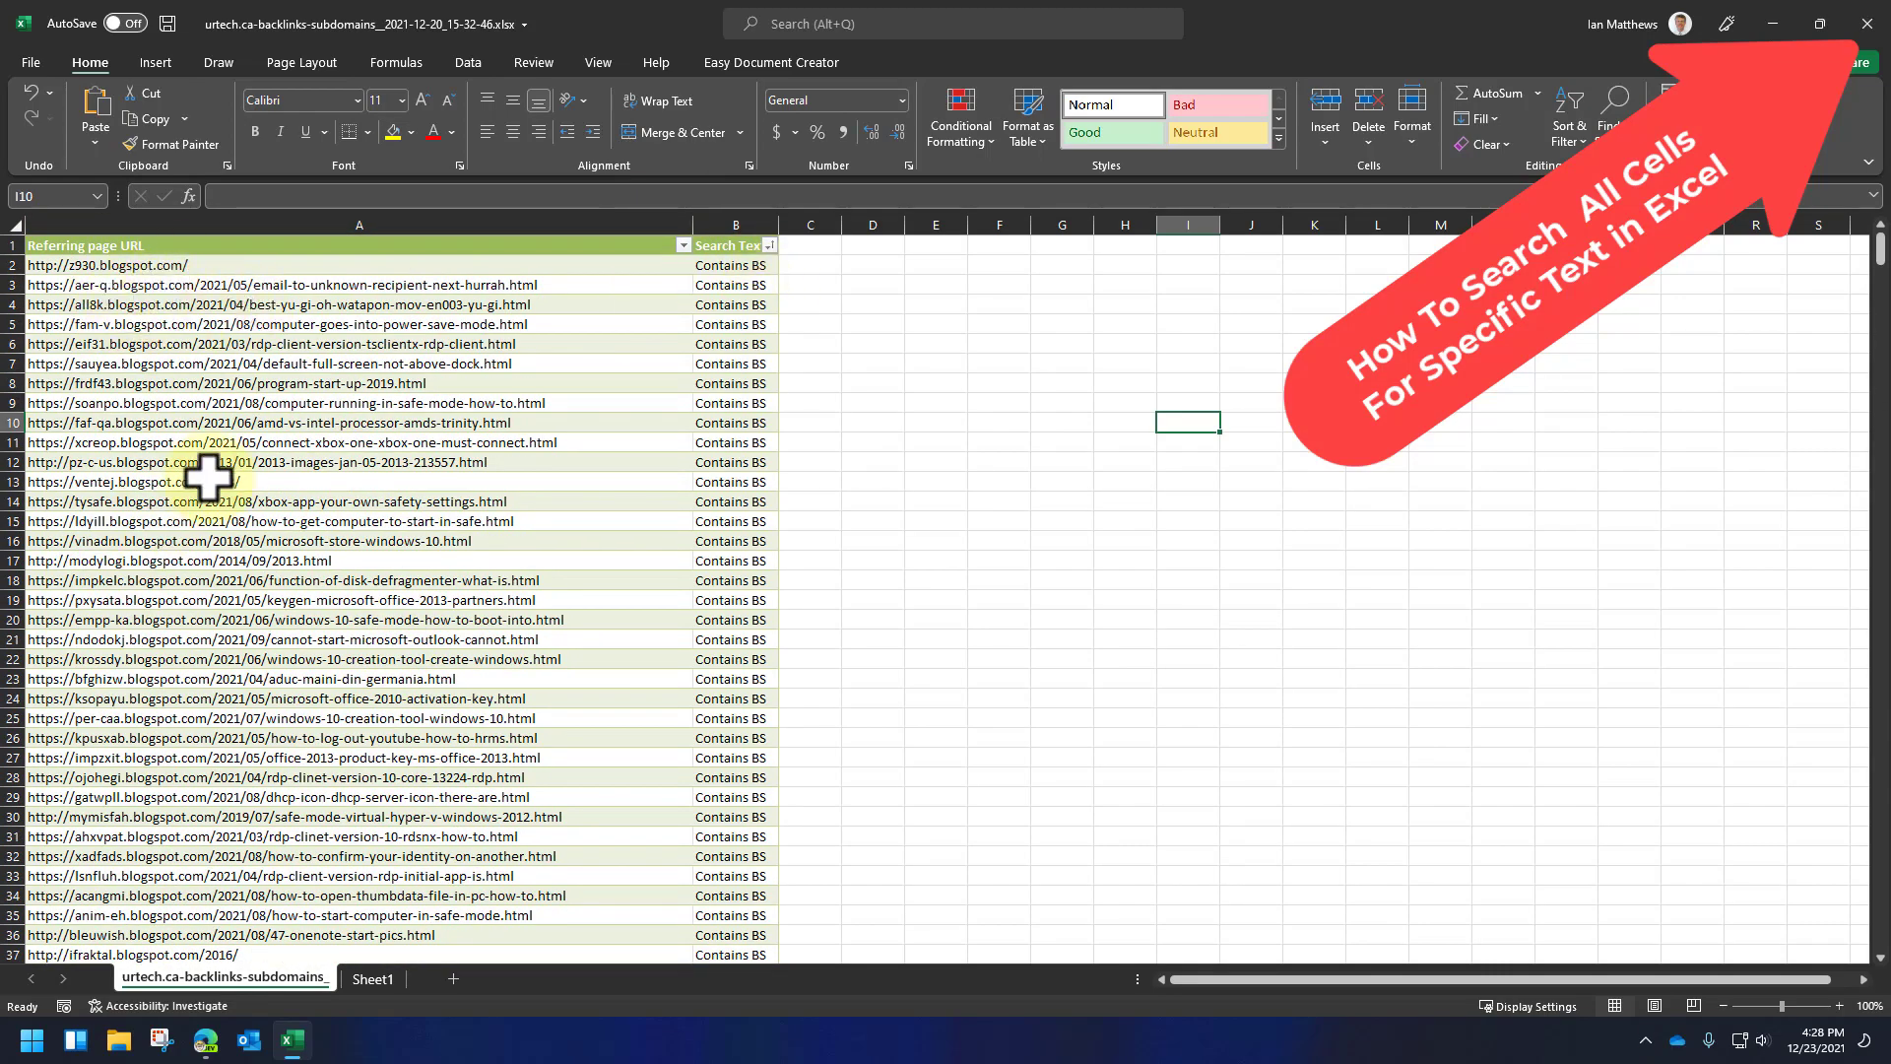
pyautogui.click(735, 264)
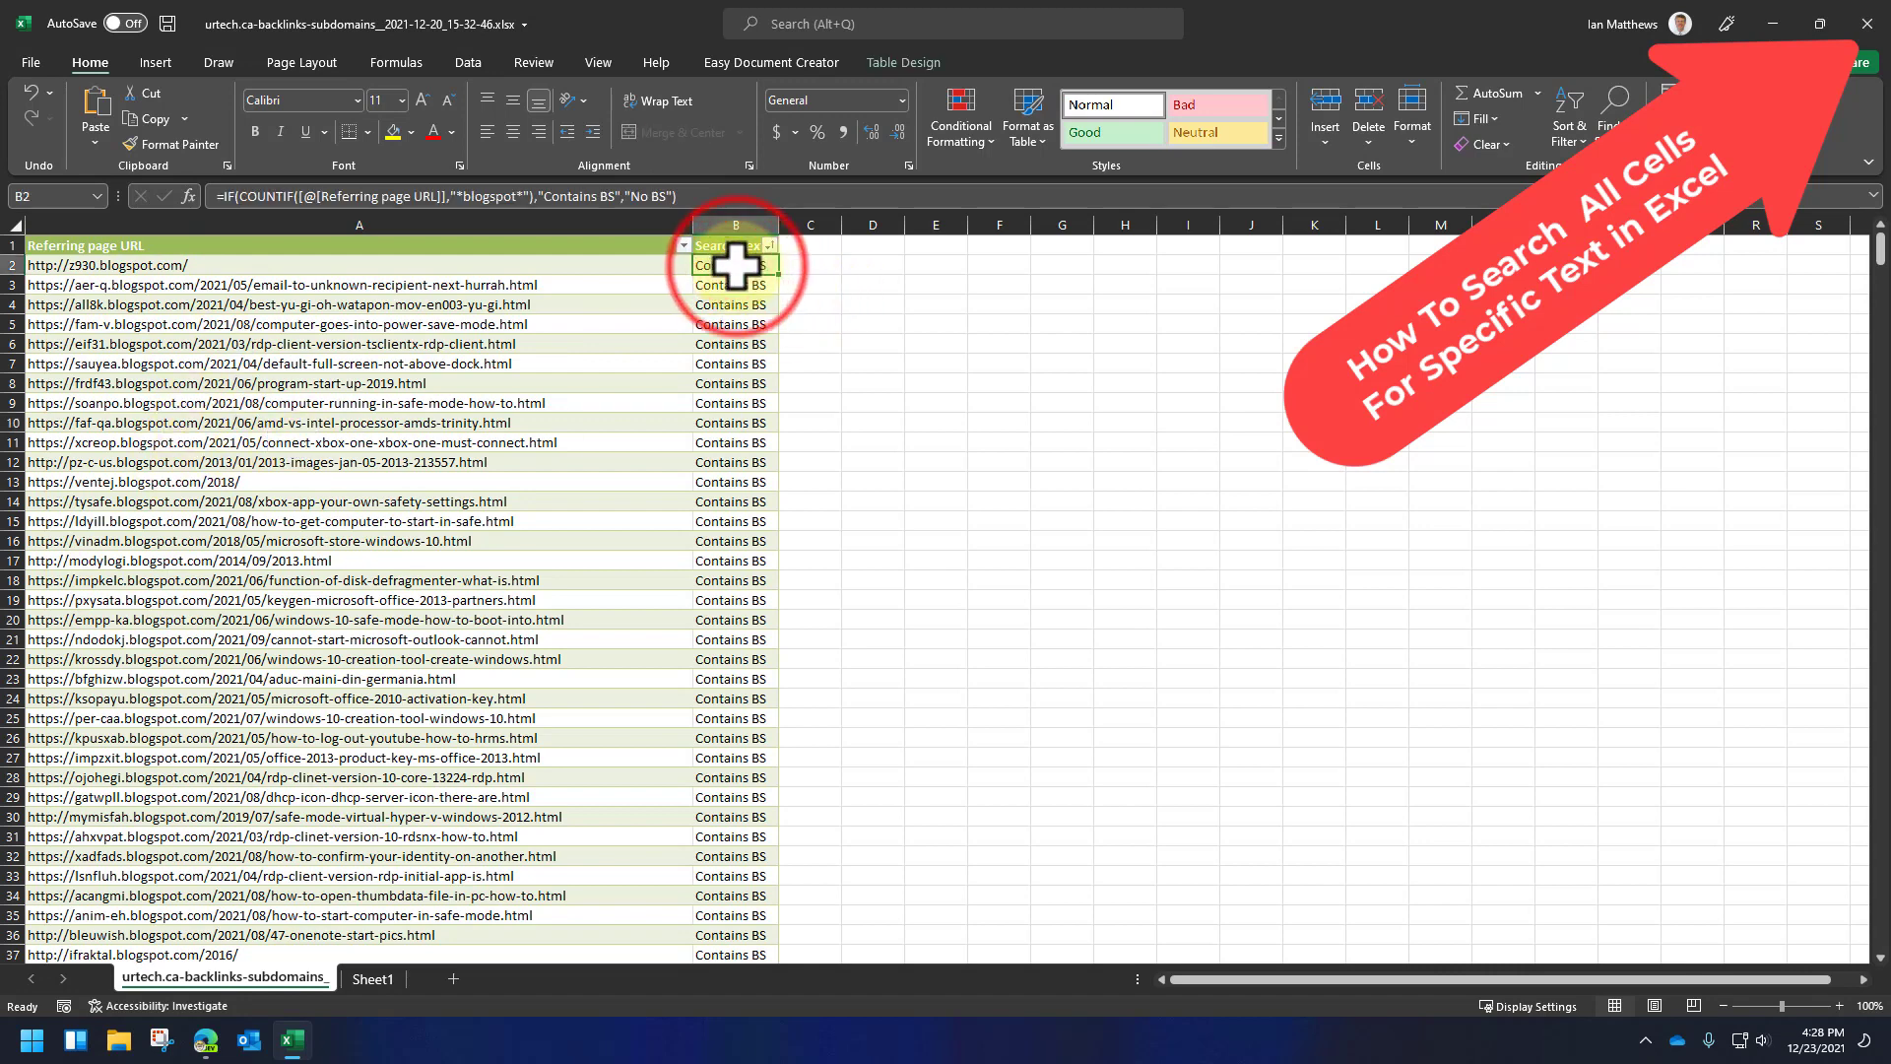
pyautogui.click(739, 286)
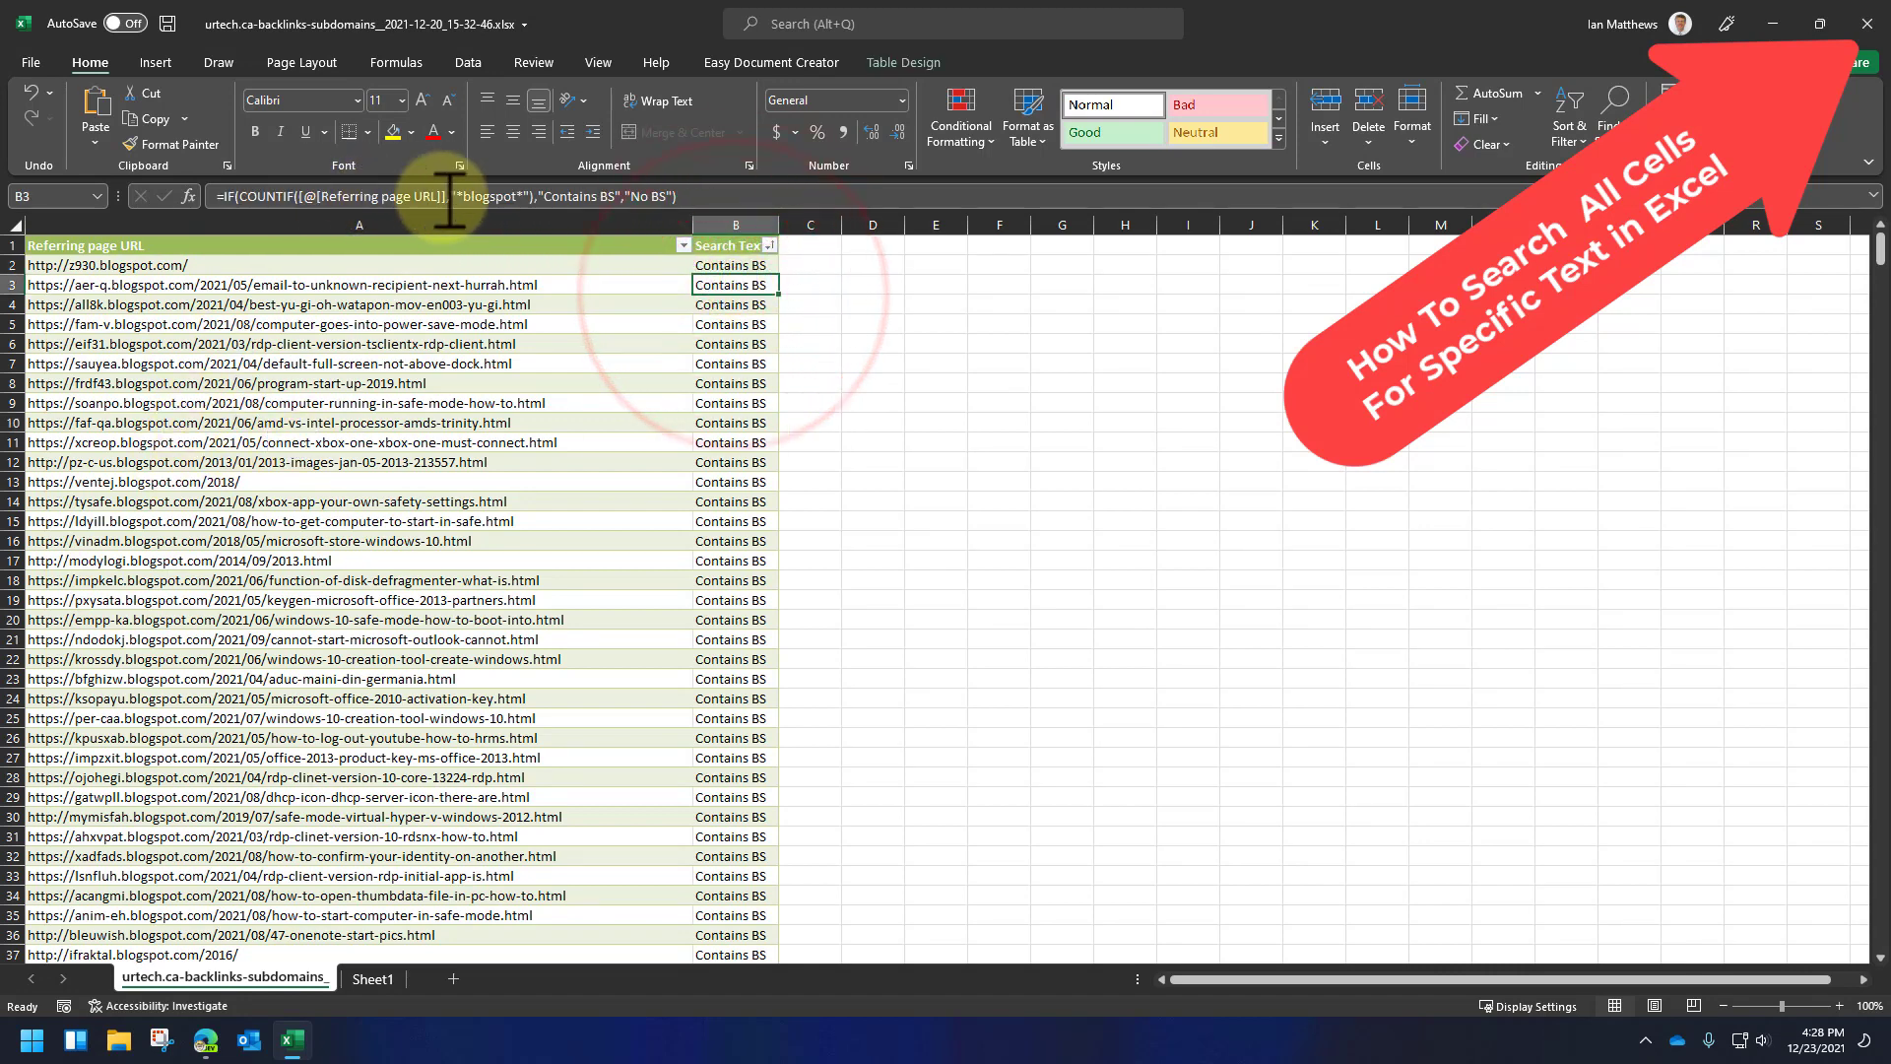
pyautogui.click(996, 501)
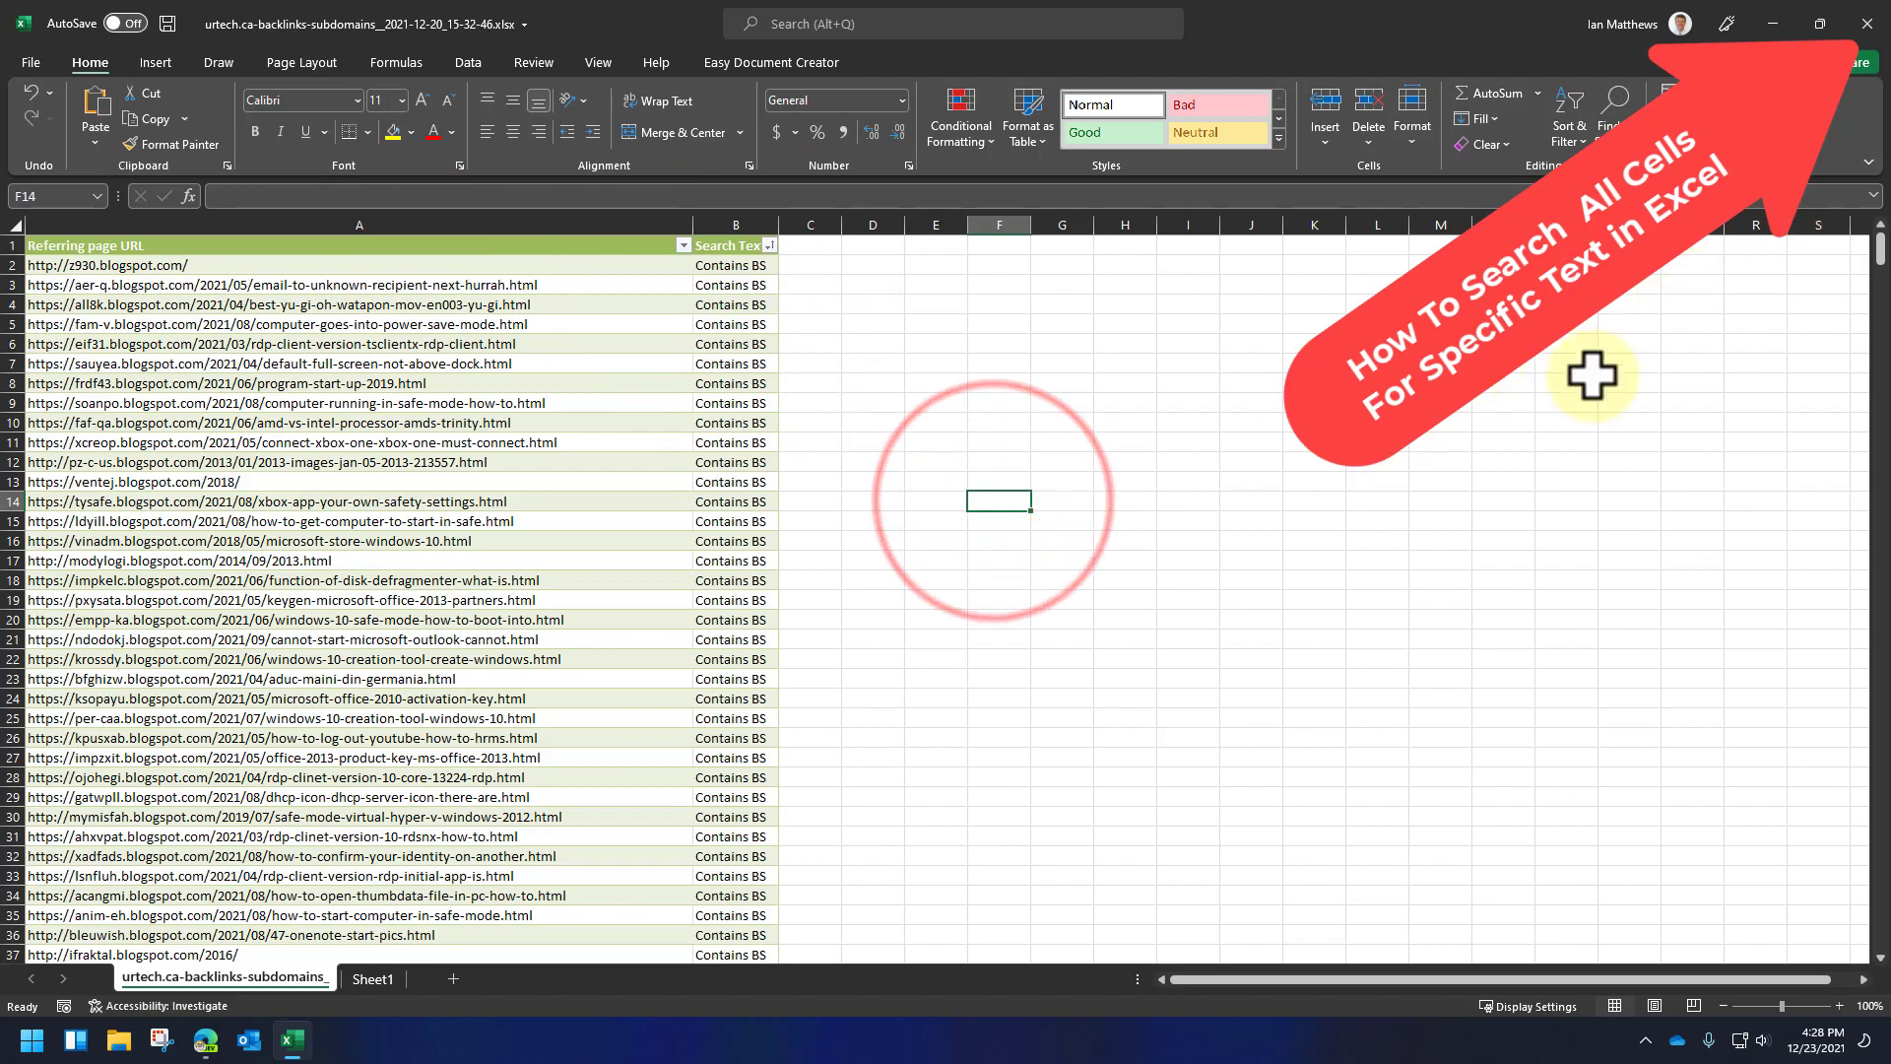
# Jump down to row 713 and view the first No BS row's formula.
pyautogui.moveTo(1883, 280); pyautogui.dragTo(1880, 885)
pyautogui.click(1061, 448)
pyautogui.click(726, 330)
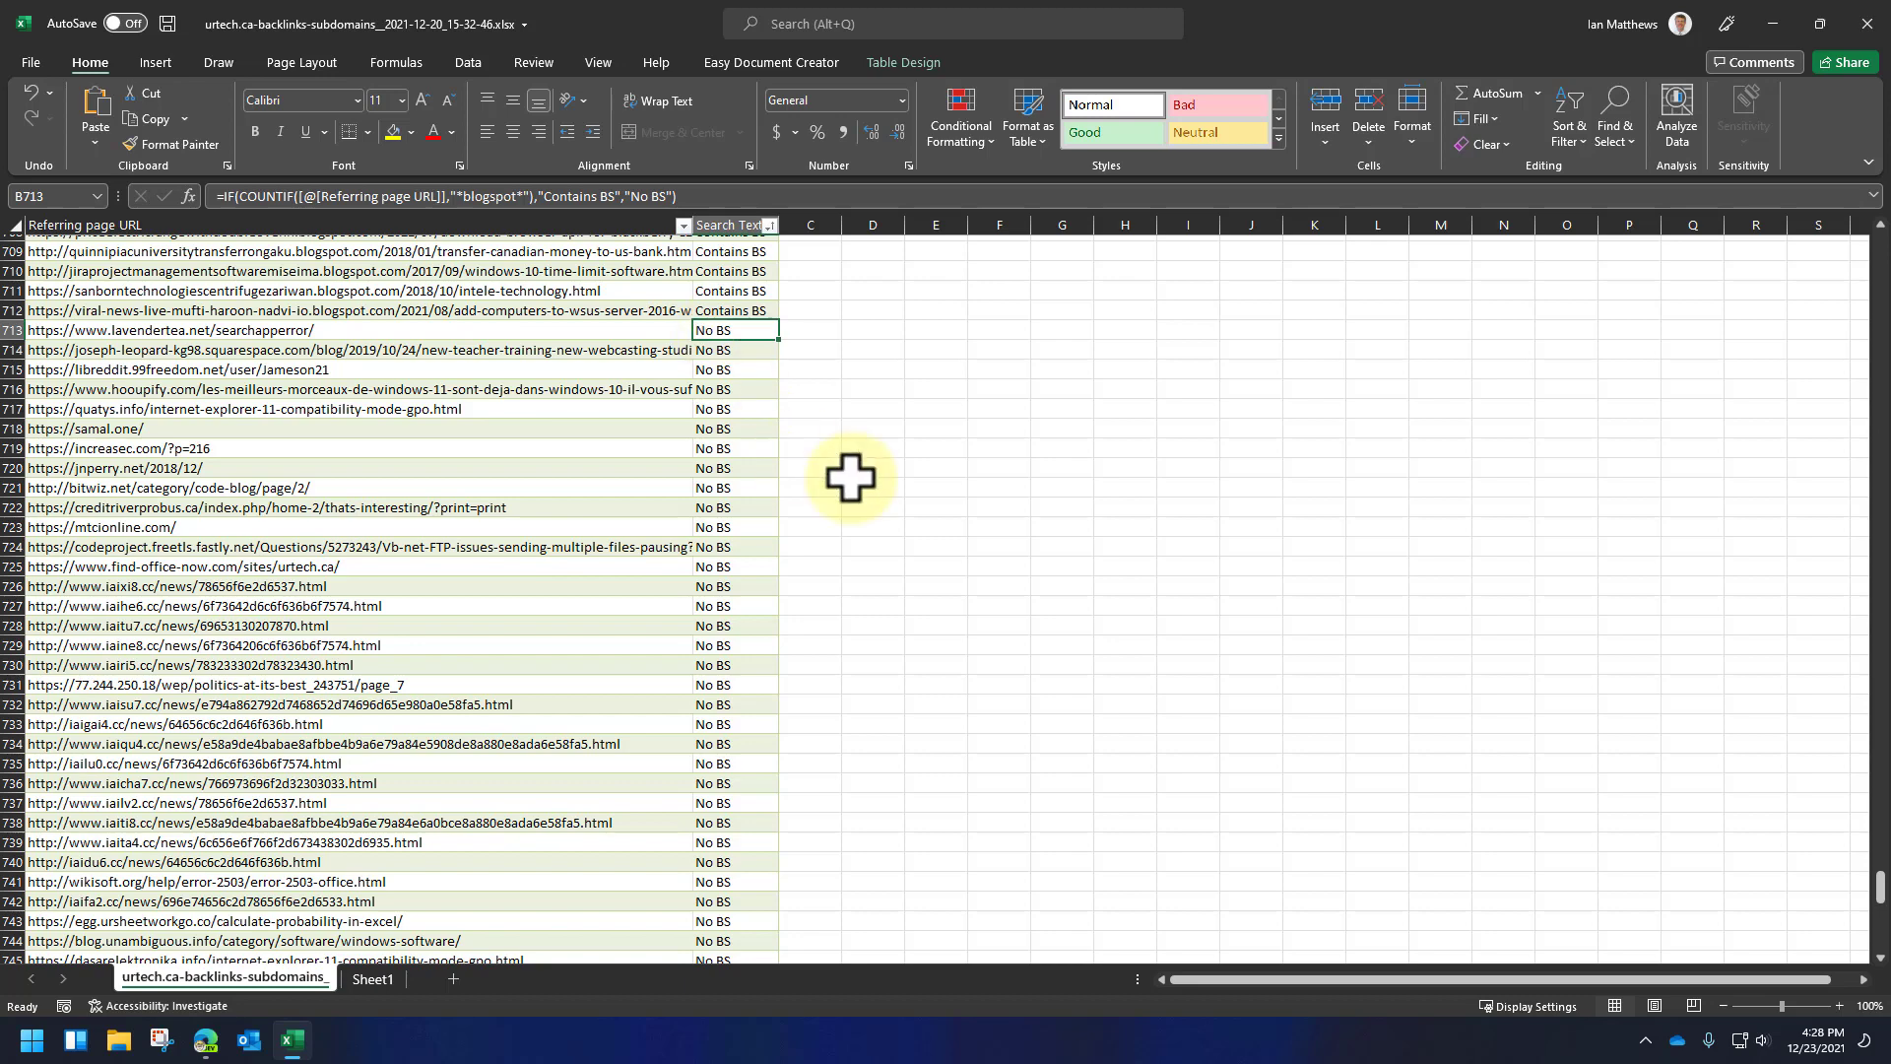
# Review the referring URLs in column A around rows 714 to 730.
pyautogui.click(934, 484)
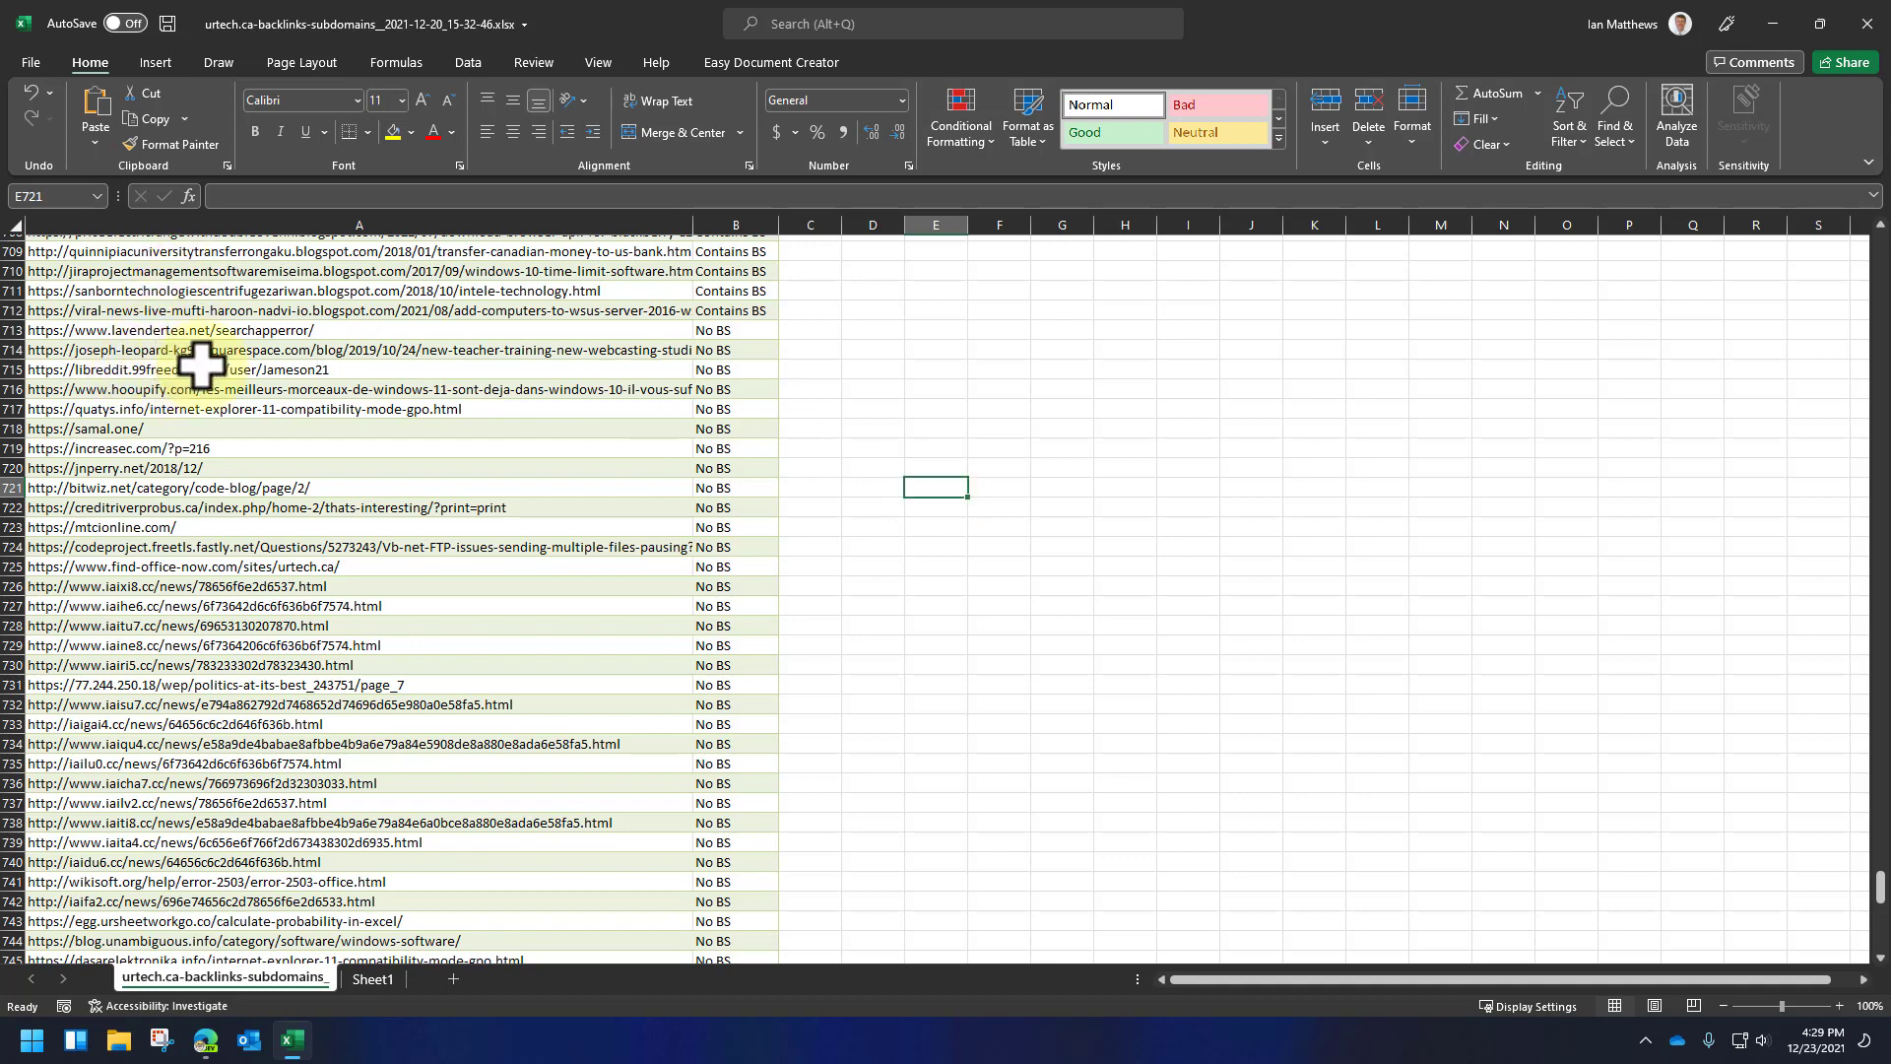
pyautogui.click(494, 349)
pyautogui.click(127, 624)
pyautogui.click(141, 665)
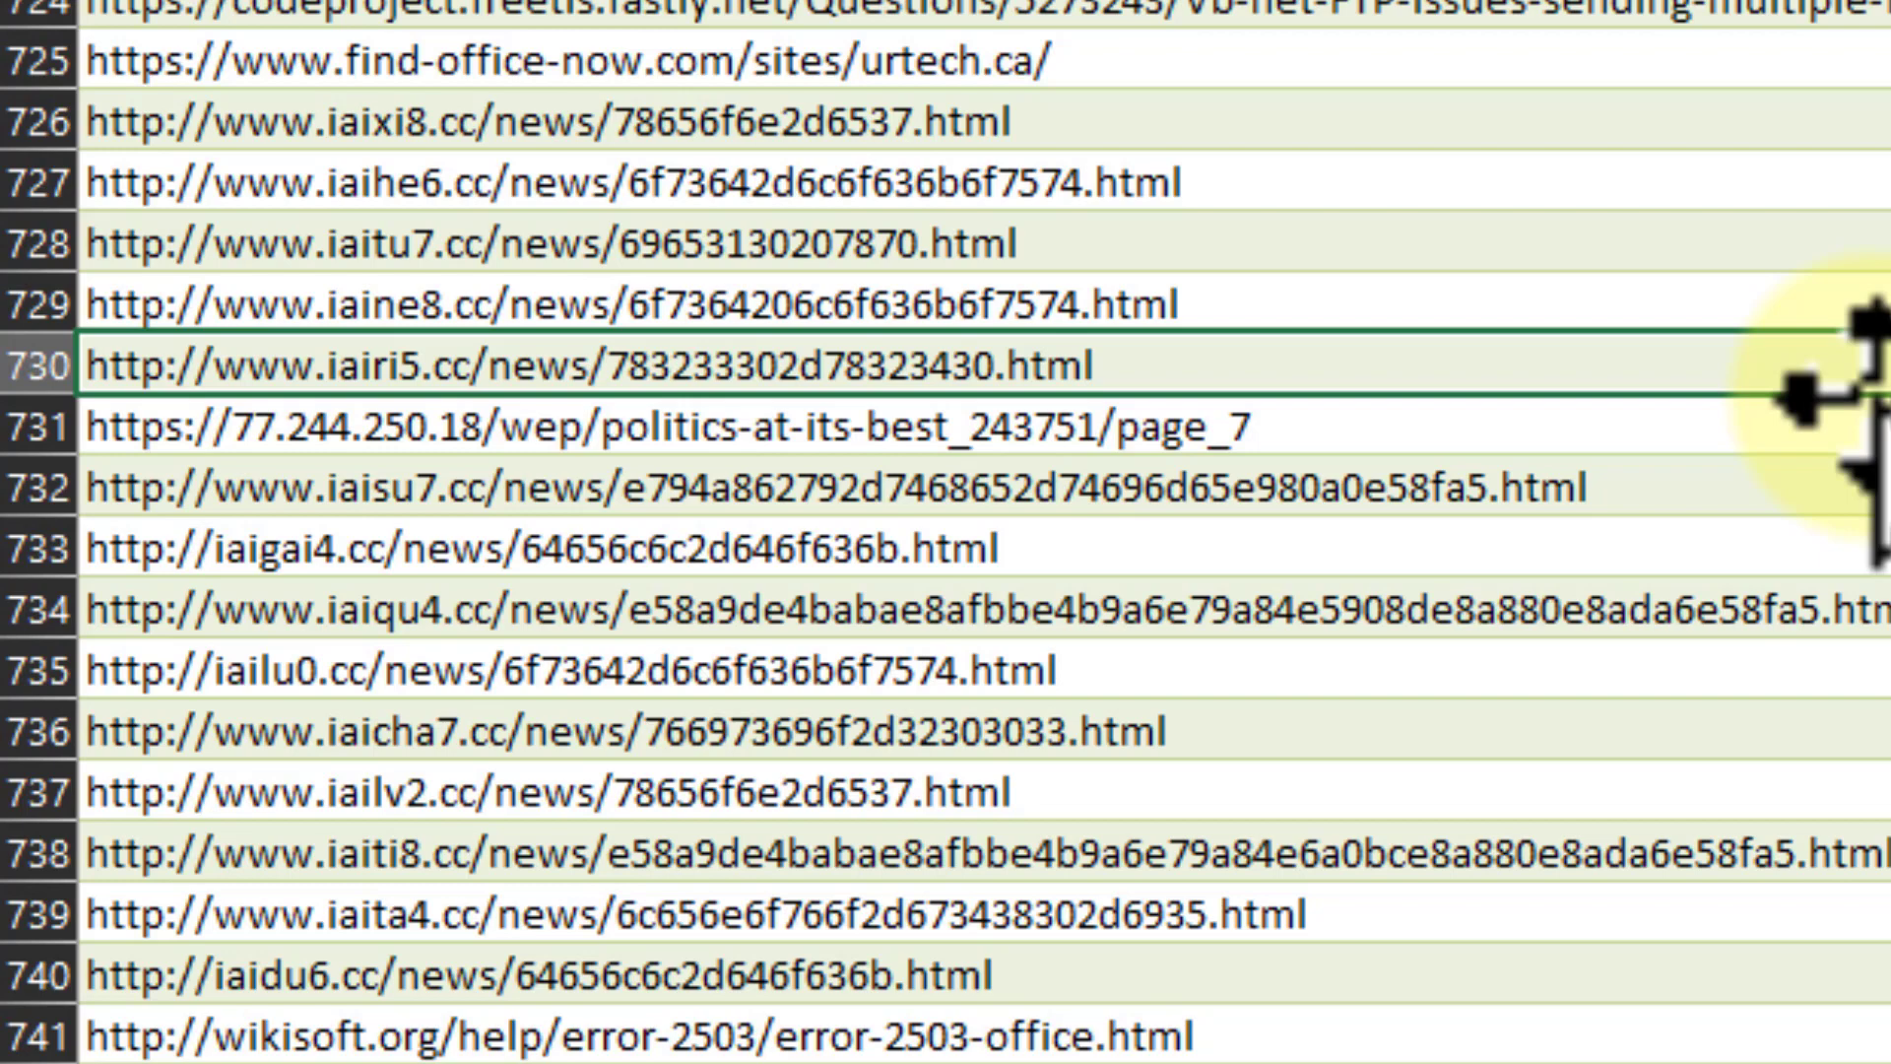
pyautogui.scroll(-6, 1857, 394)
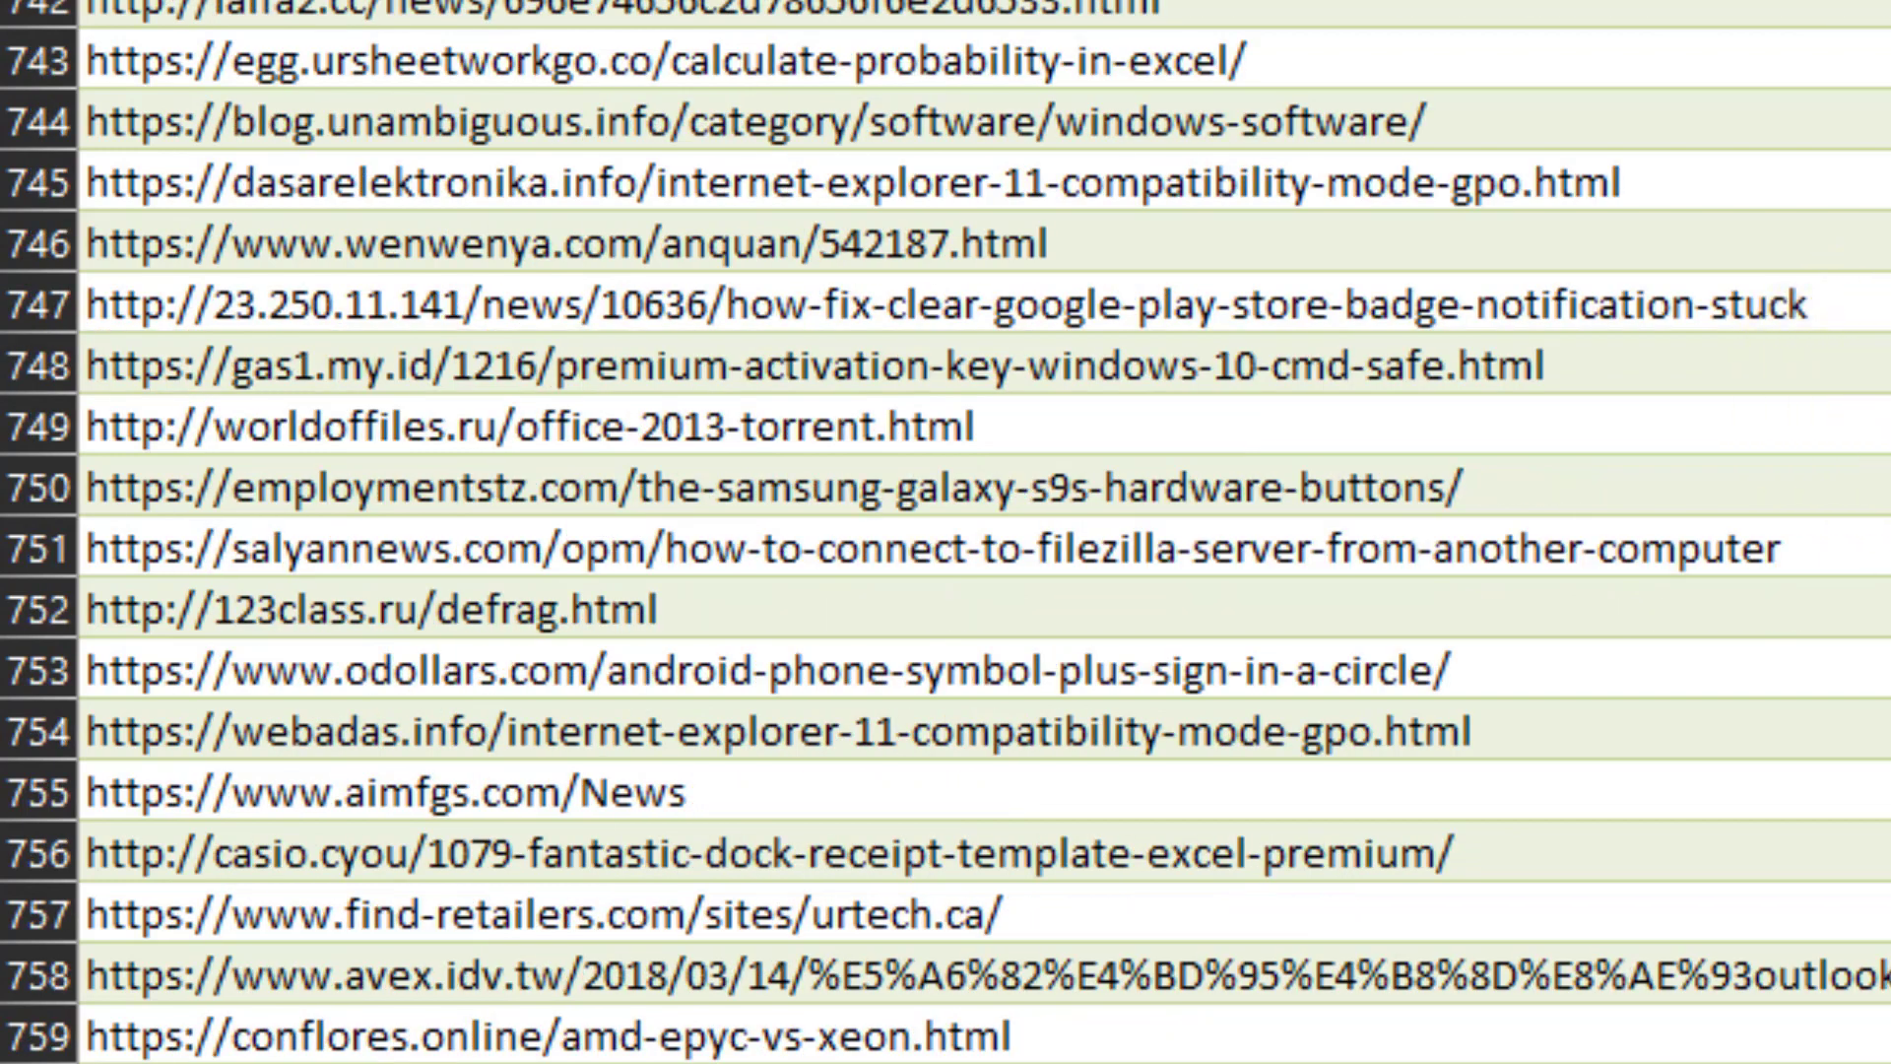
pyautogui.scroll(12, 946, 532)
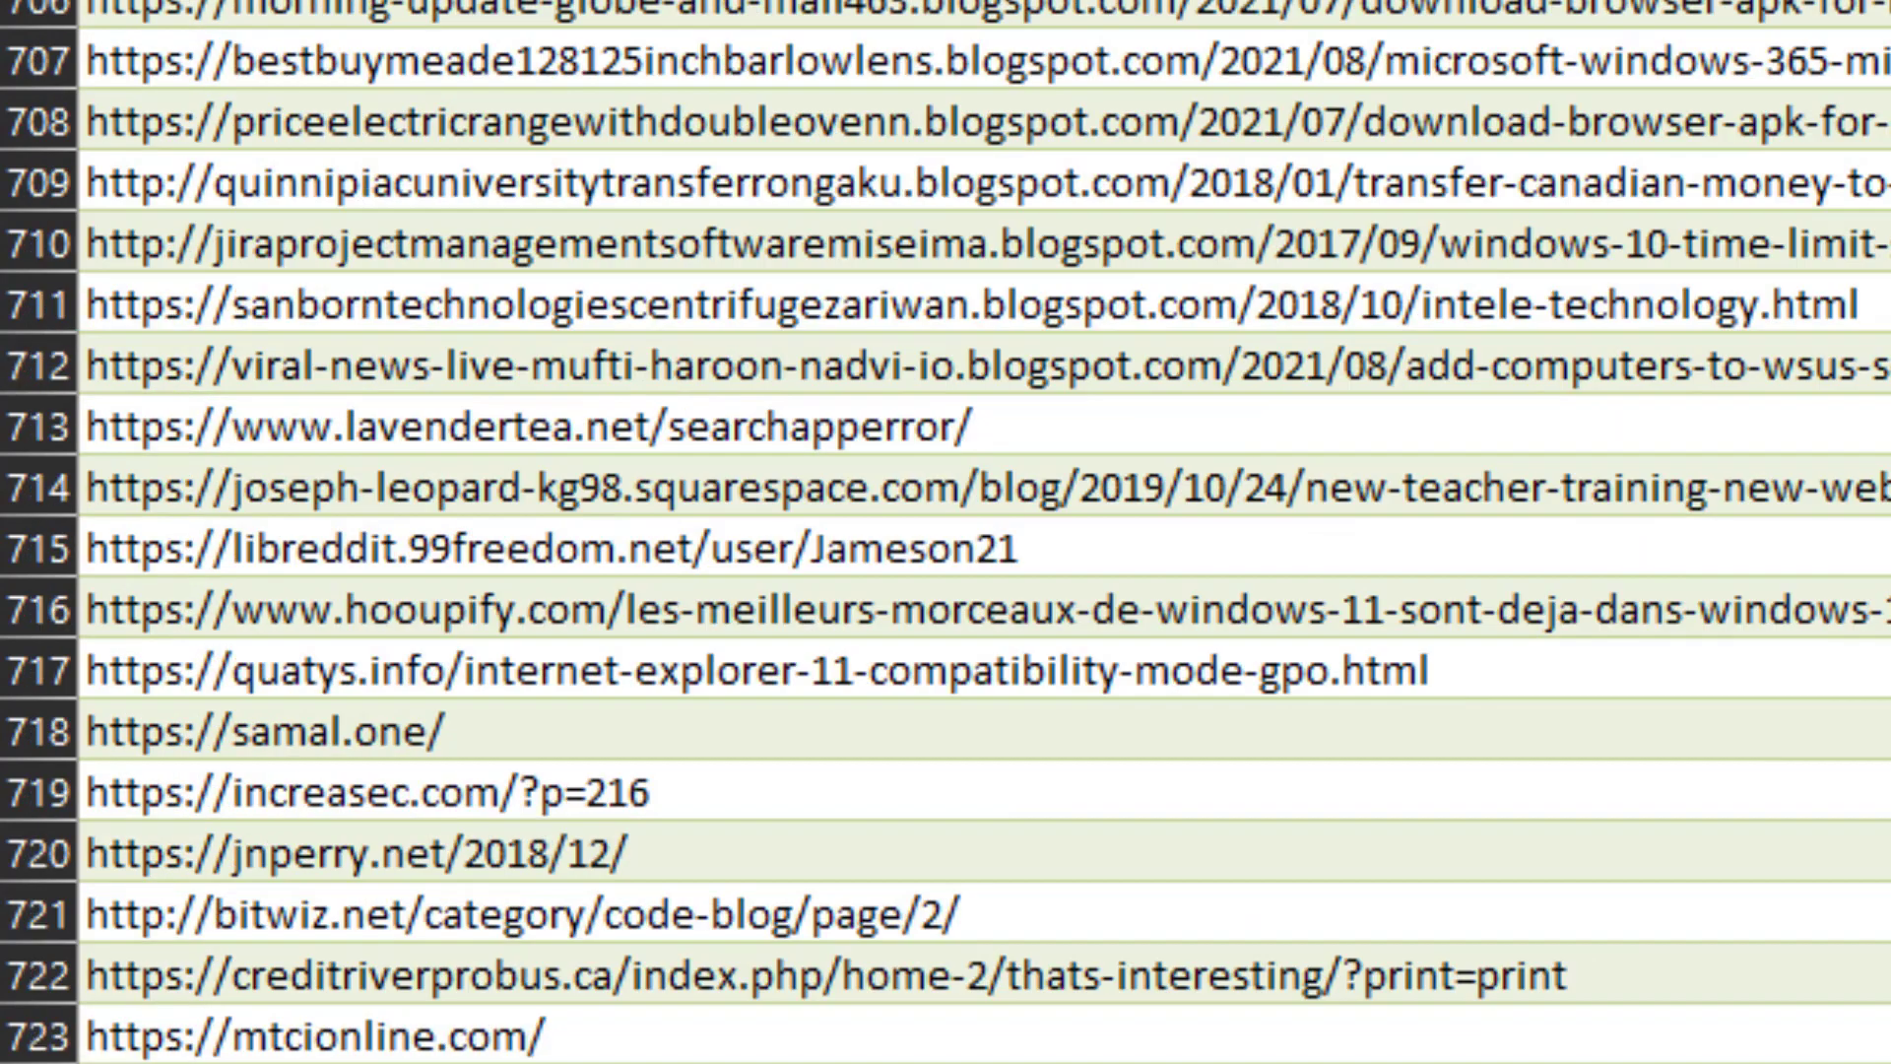
pyautogui.scroll(-13, 946, 532)
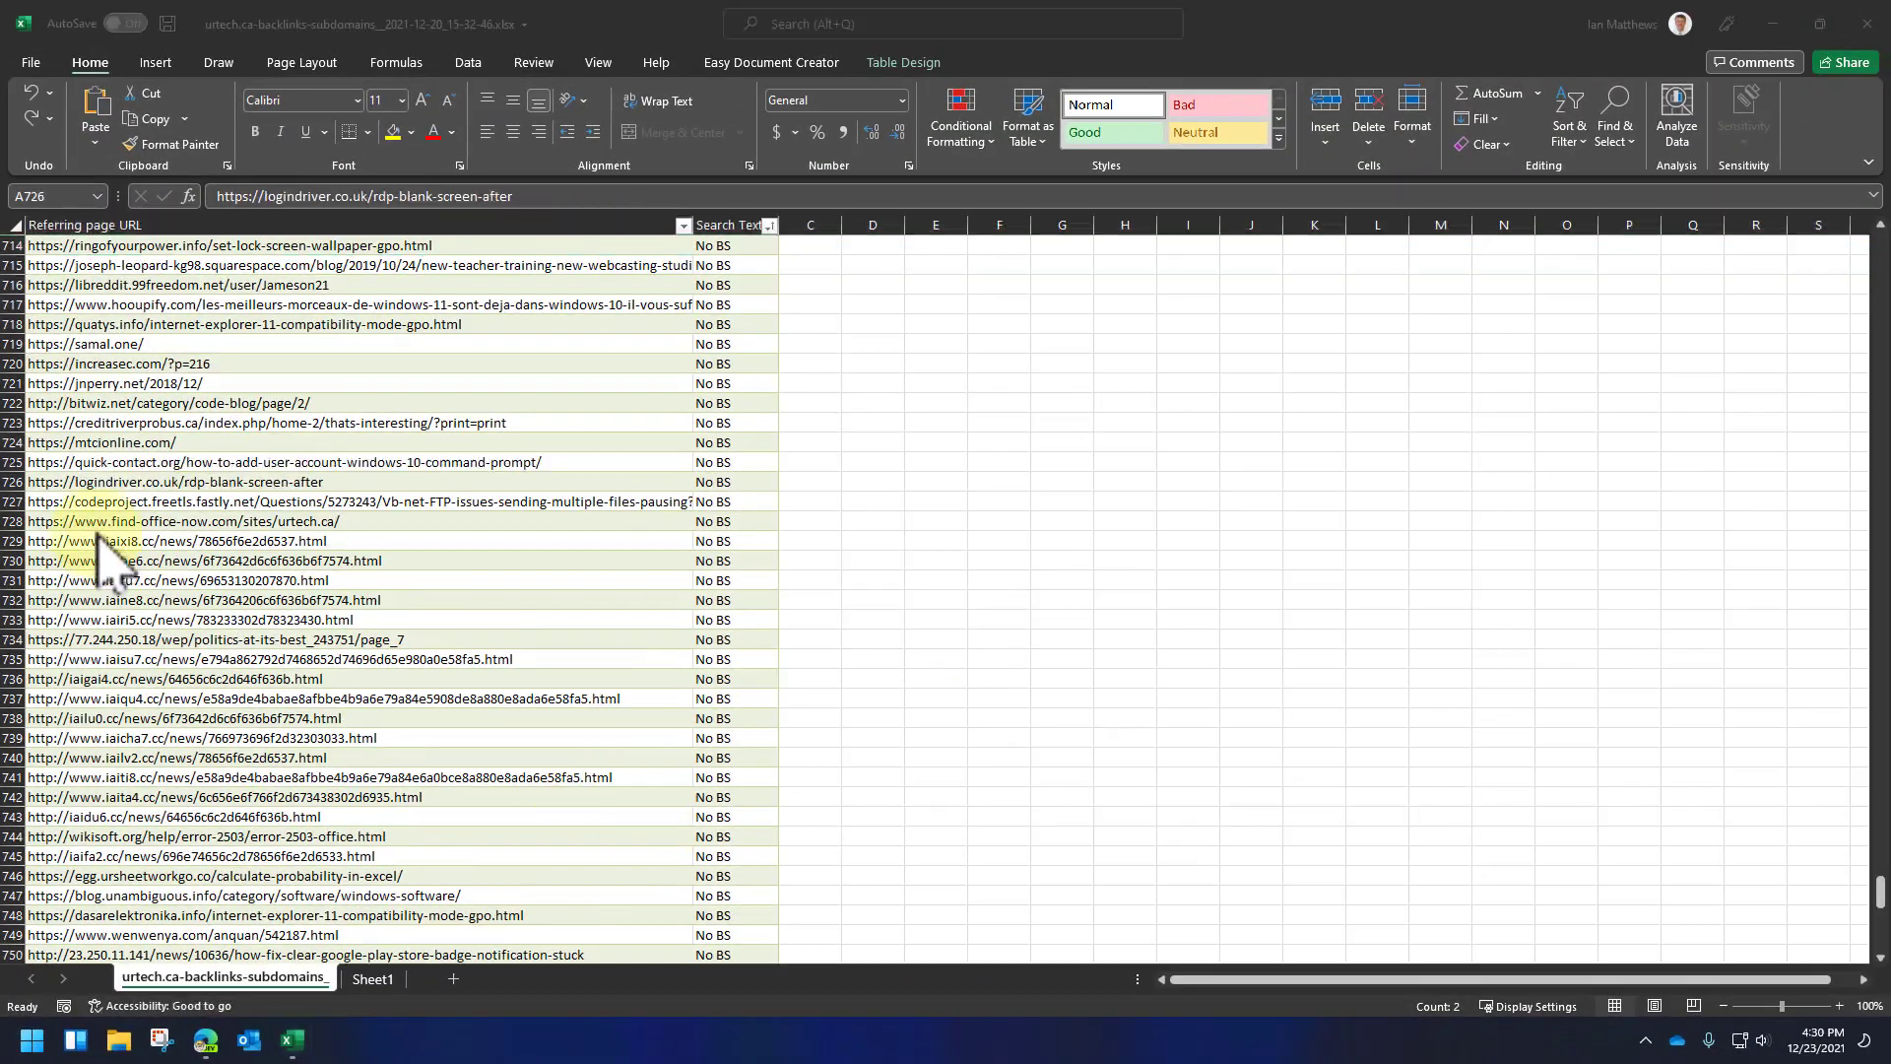
# Delete the logindriver.co.uk row 726.
pyautogui.hotkey('shift', 'space')
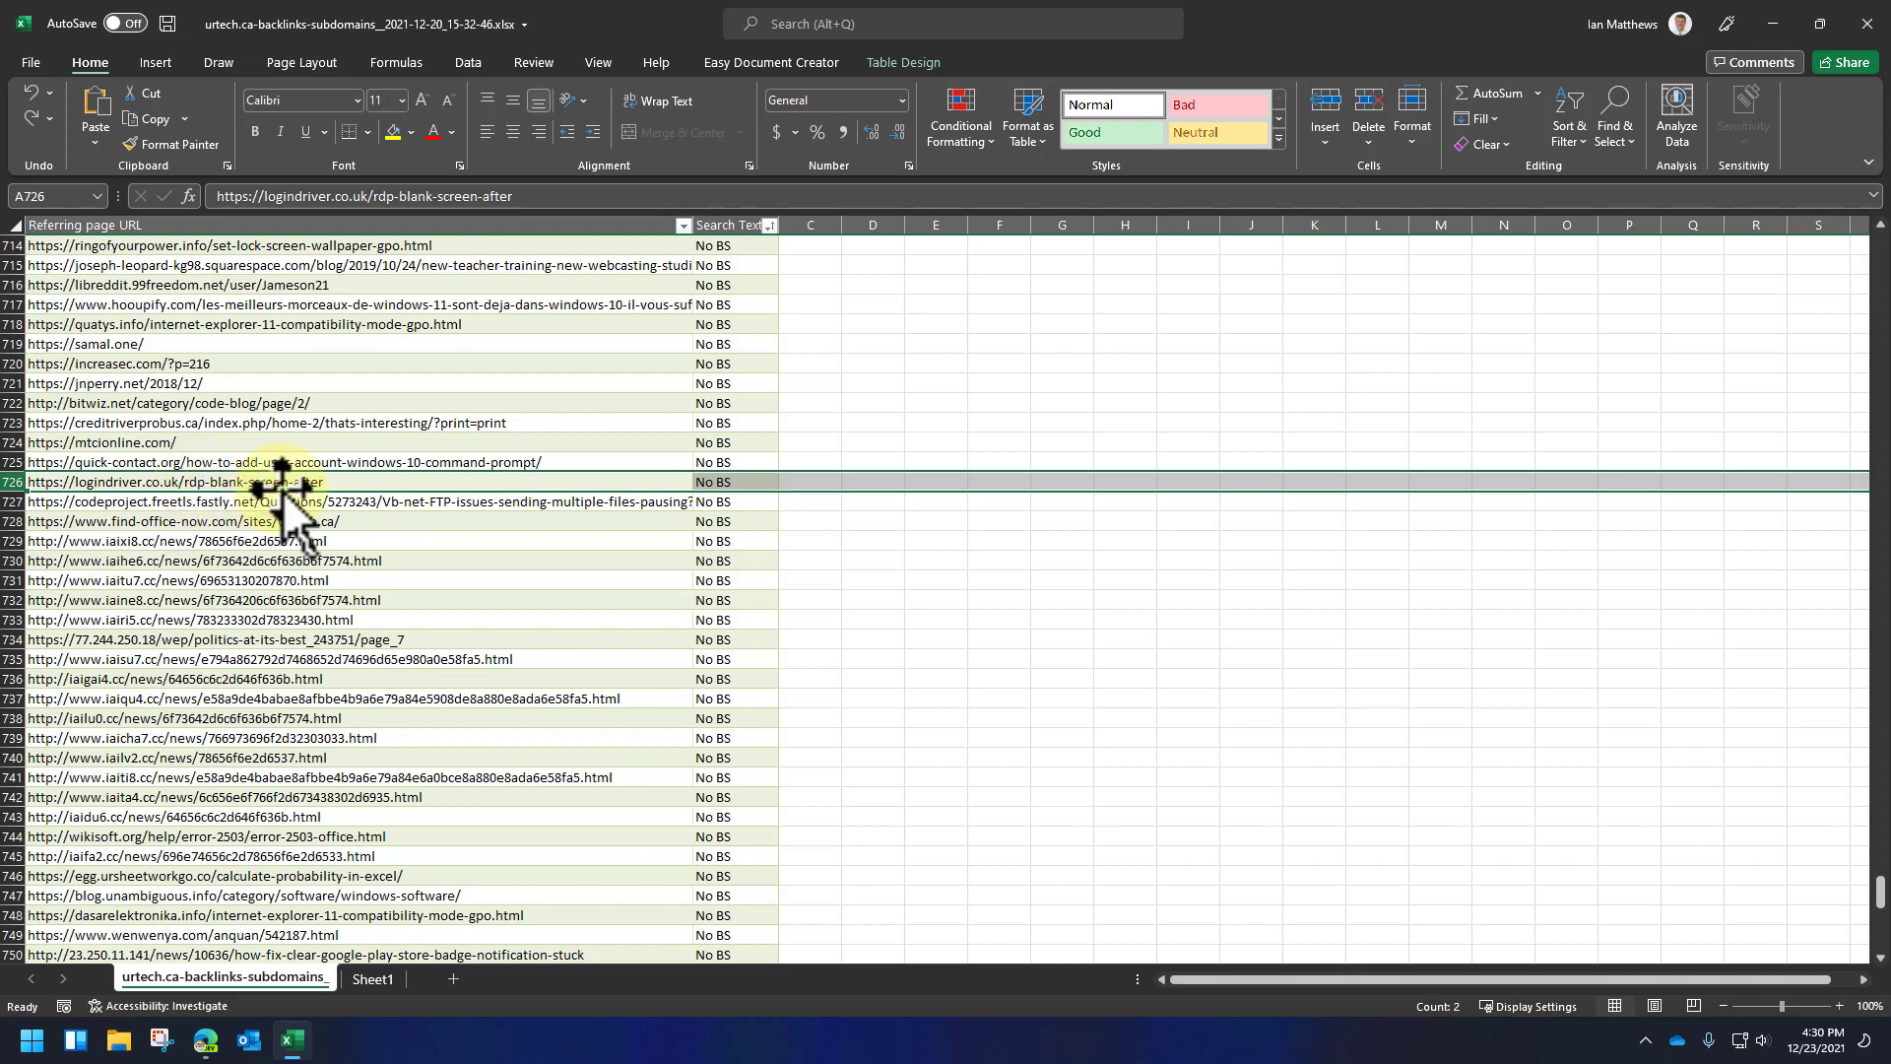
pyautogui.rightClick(8, 483)
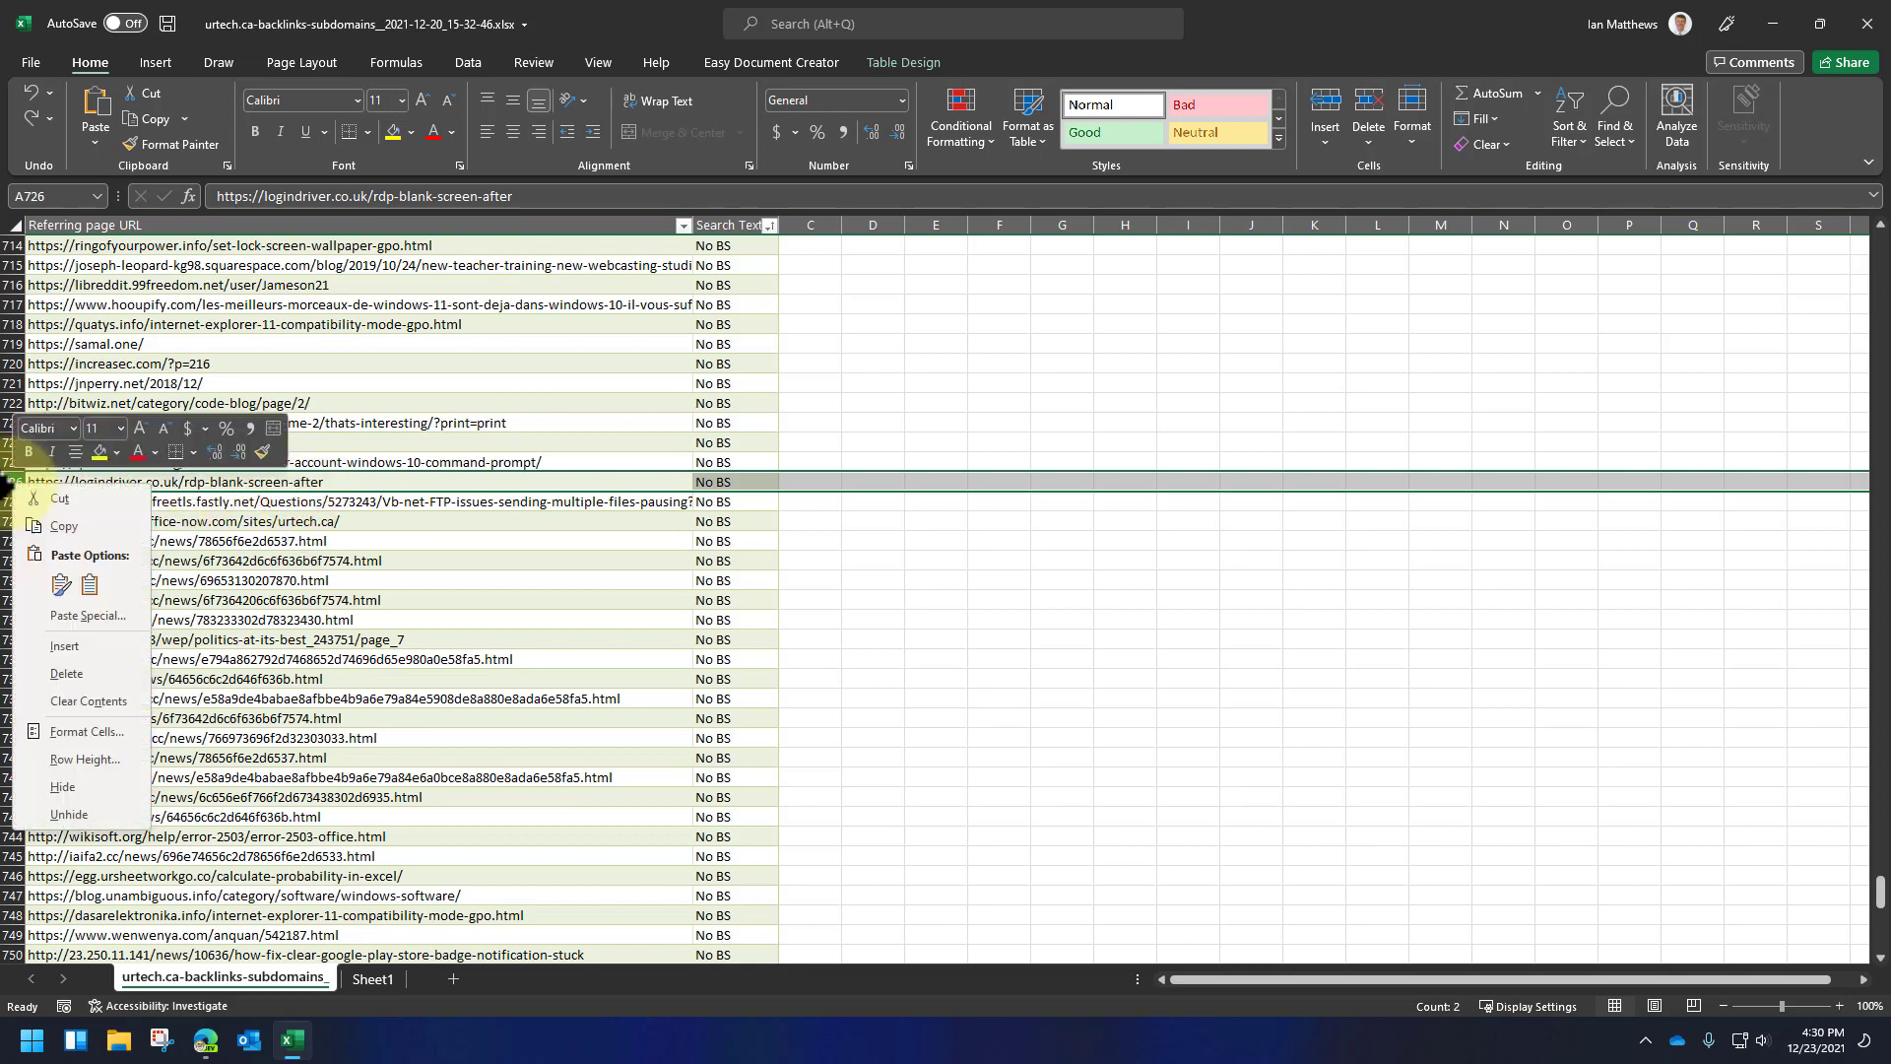
pyautogui.click(73, 670)
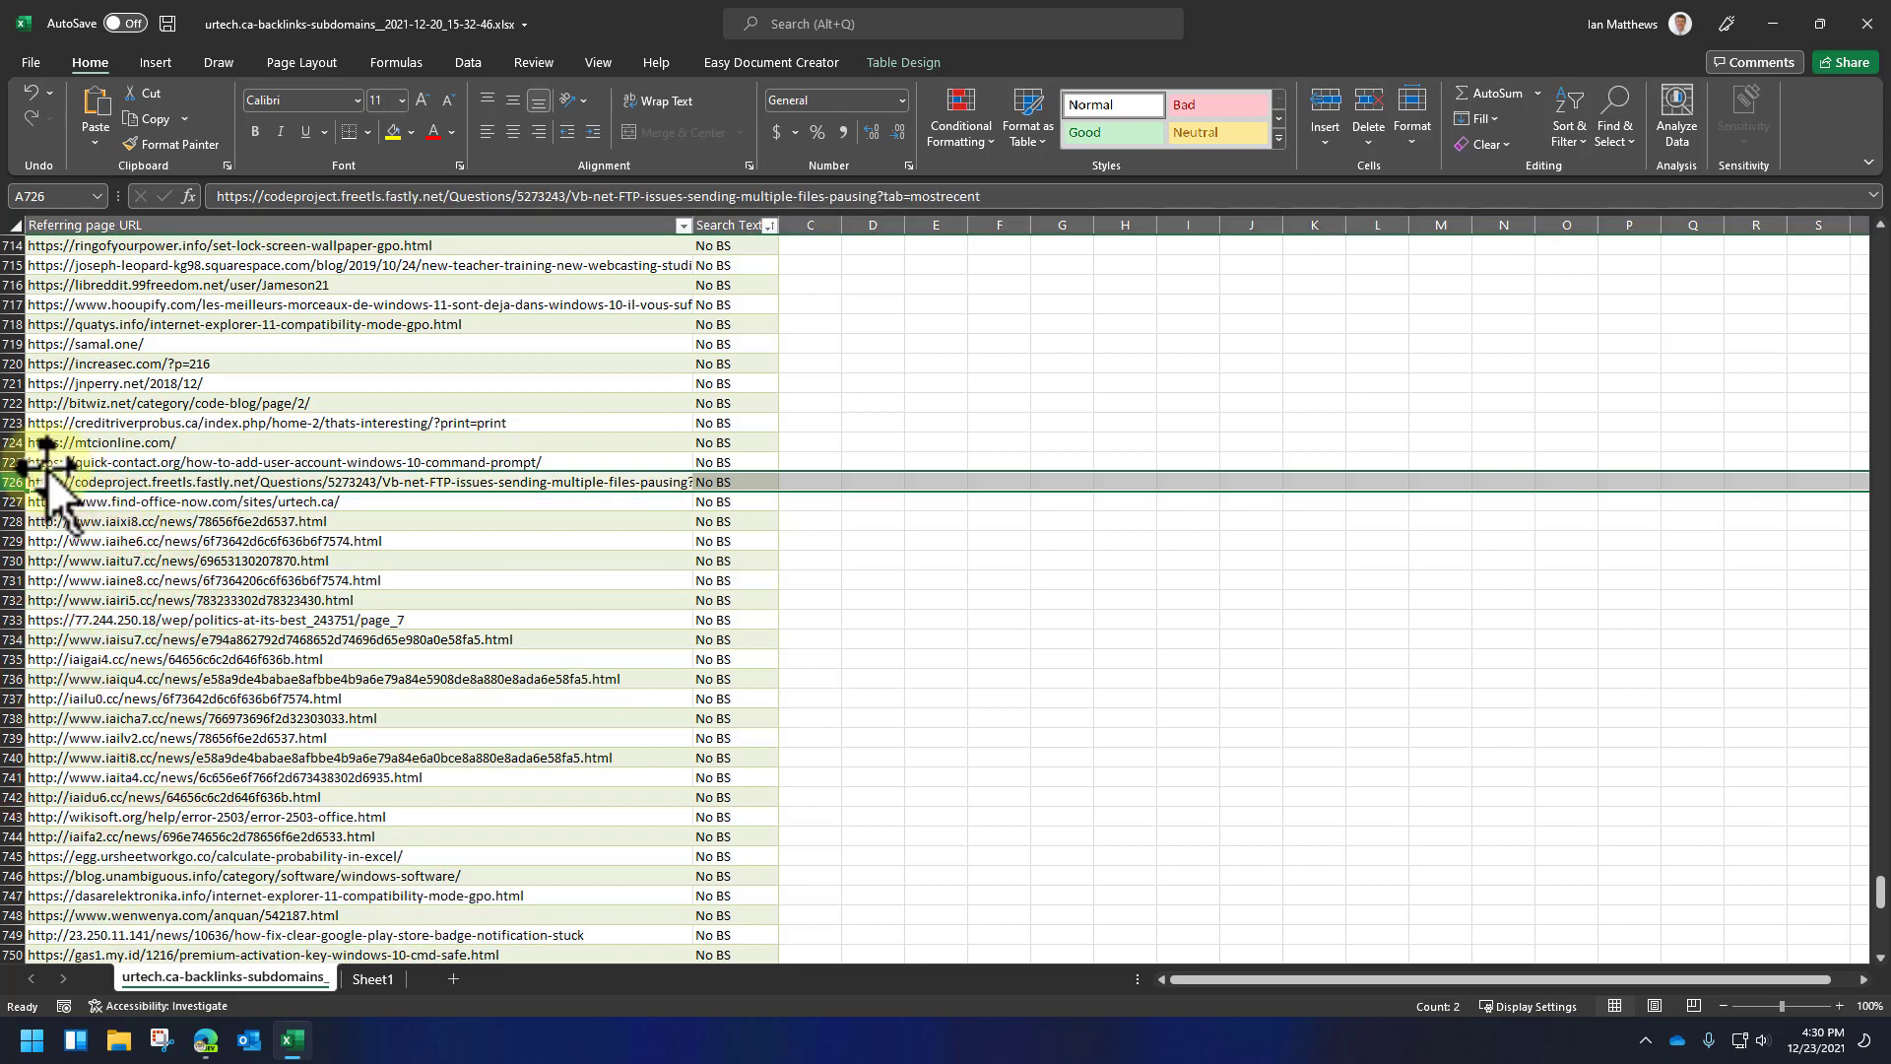
# Select the full quick-contact.org URL in cell A725 for copying.
pyautogui.click(106, 460)
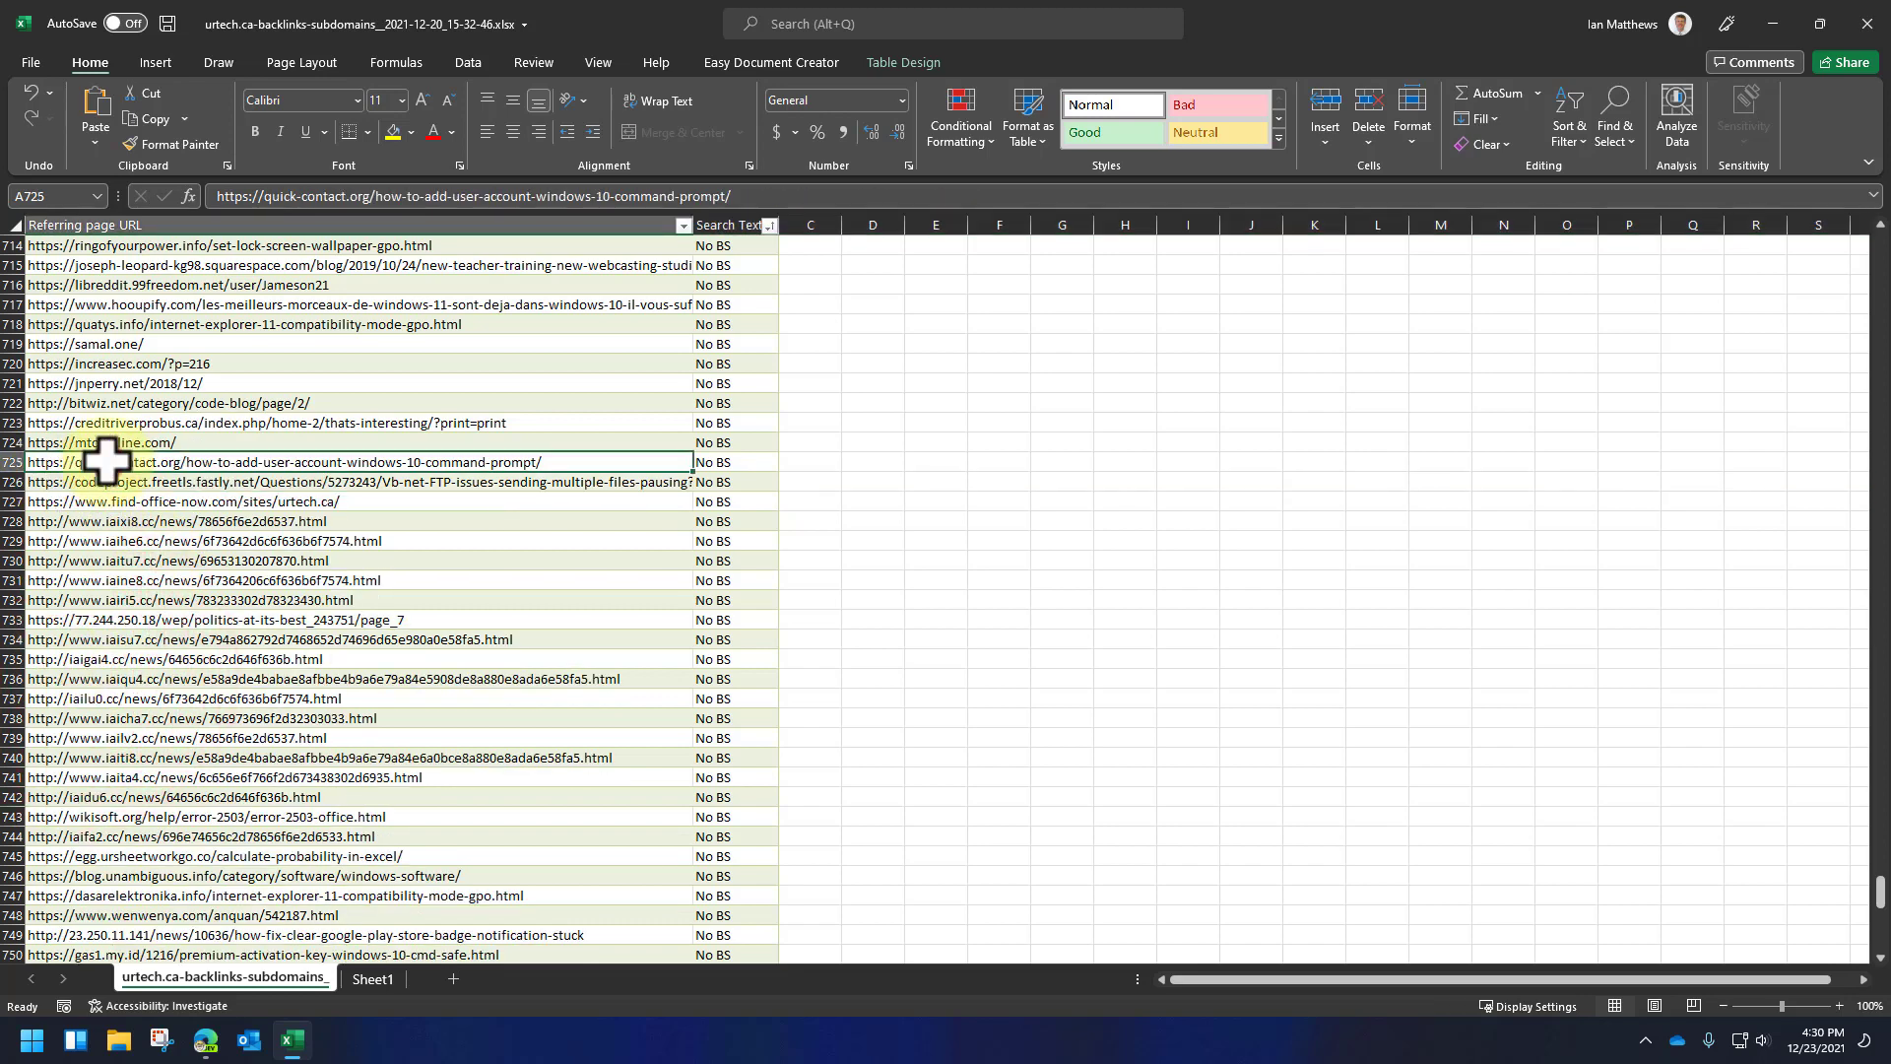
pyautogui.doubleClick(107, 460)
pyautogui.moveTo(559, 462); pyautogui.dragTo(11, 462)
pyautogui.hotkey('ctrl', 'c')
# Load the copied quick-contact.org URL in a new InPrivate tab.
pyautogui.click(205, 1039)
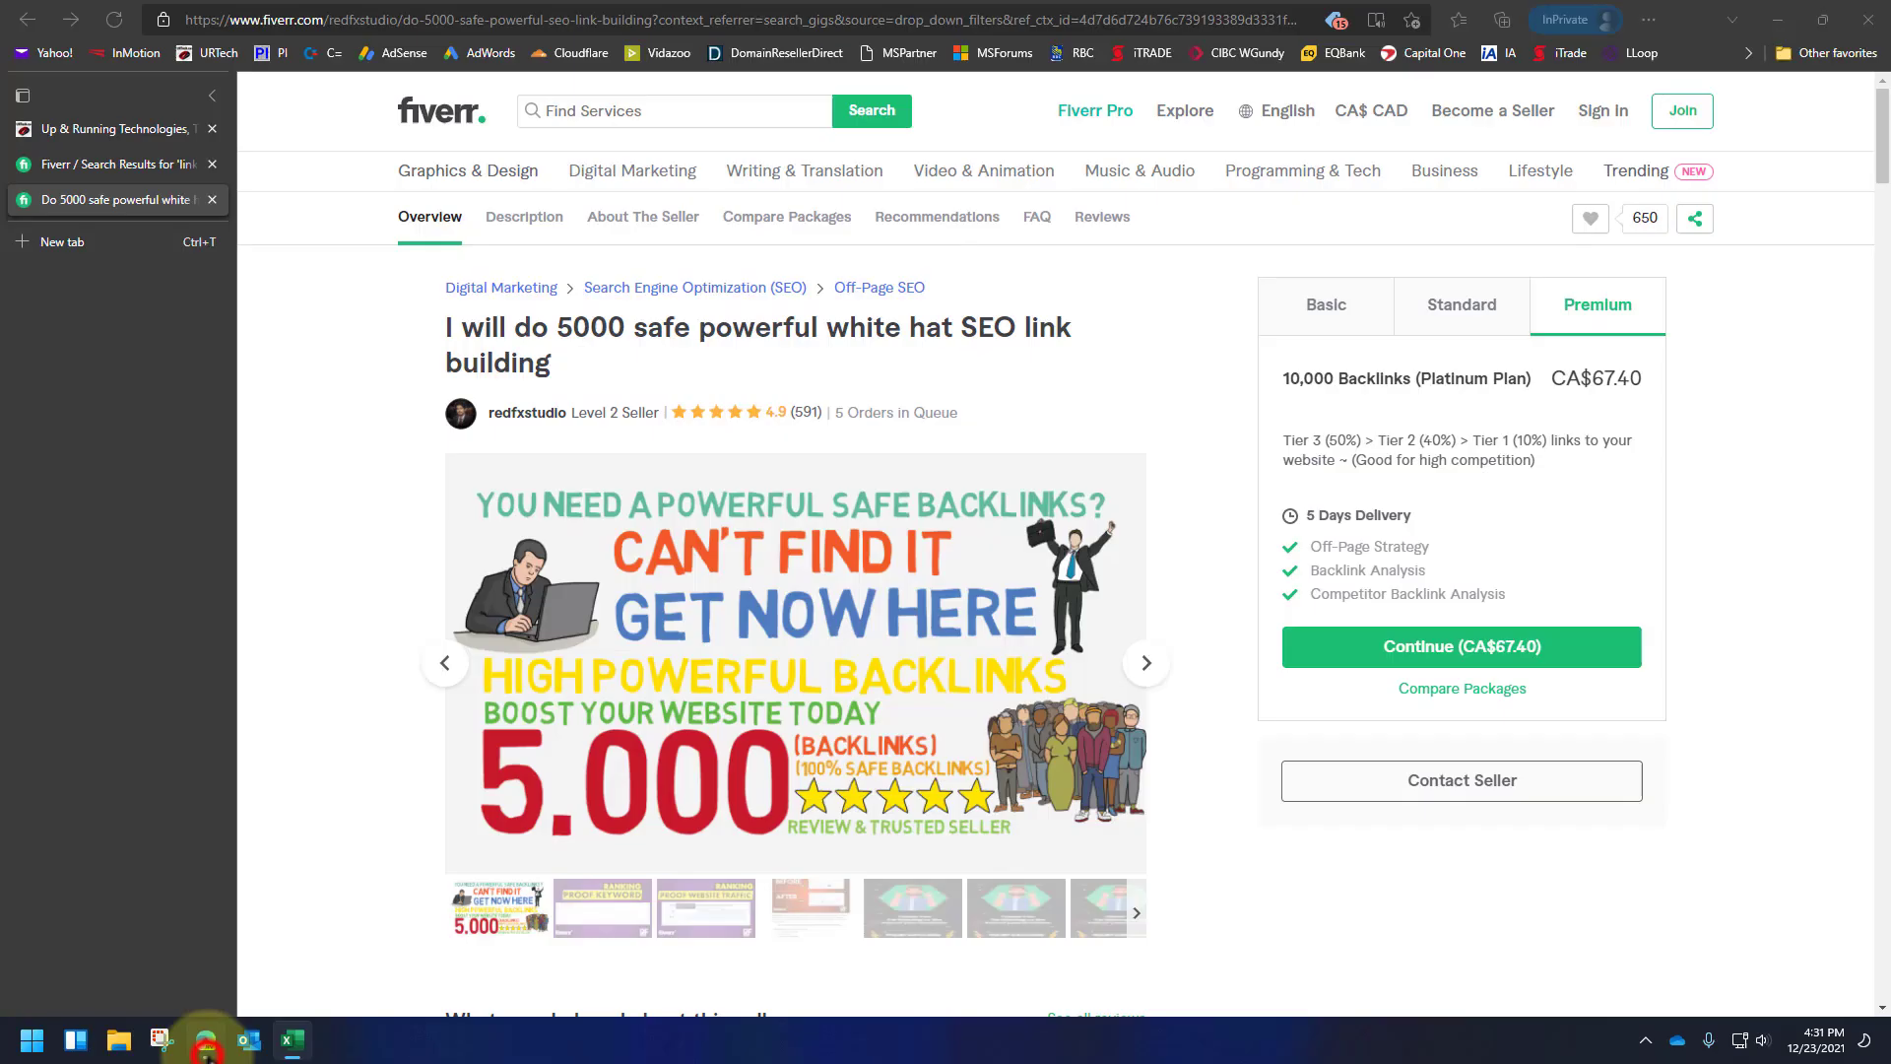
pyautogui.click(82, 243)
pyautogui.hotkey('ctrl', 'v')
pyautogui.press('Return')
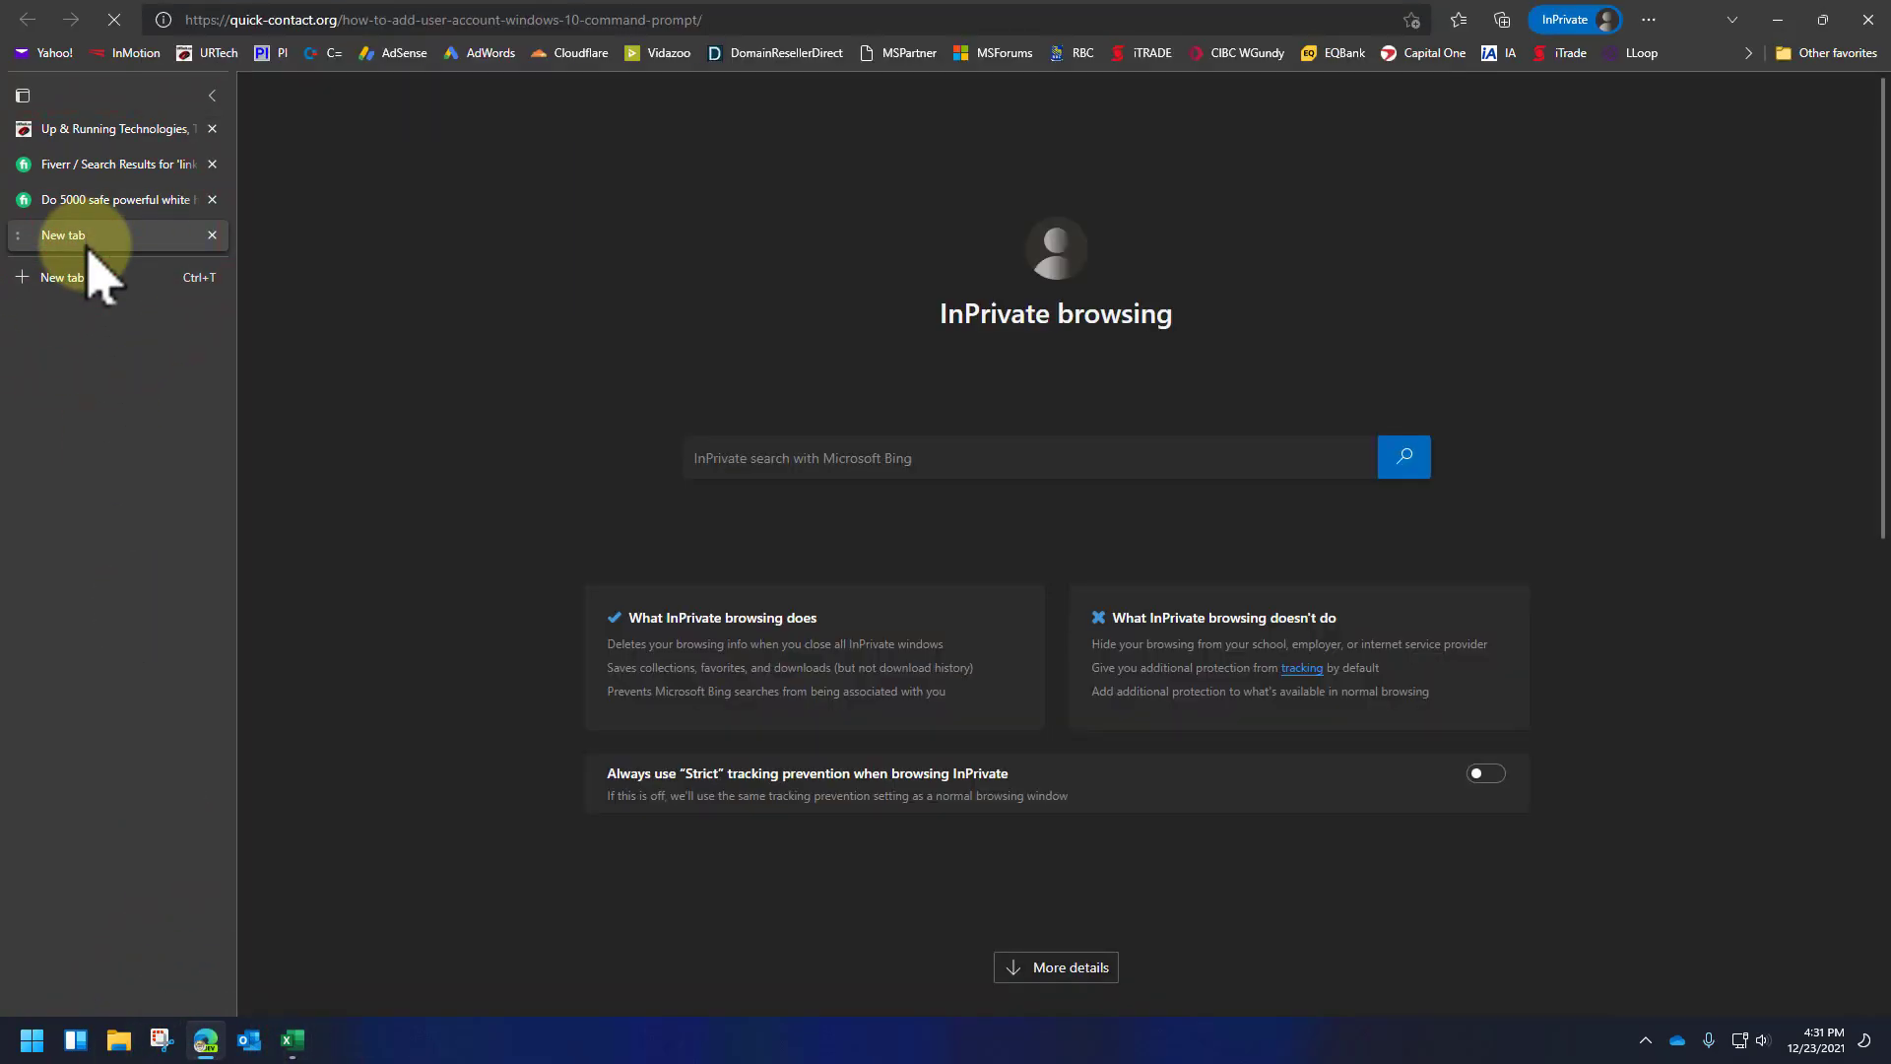
# Scroll through the command-prompt user account page, then go to the site's home page.
pyautogui.scroll(-5, 852, 635)
pyautogui.scroll(-9, 872, 636)
pyautogui.scroll(-6, 868, 643)
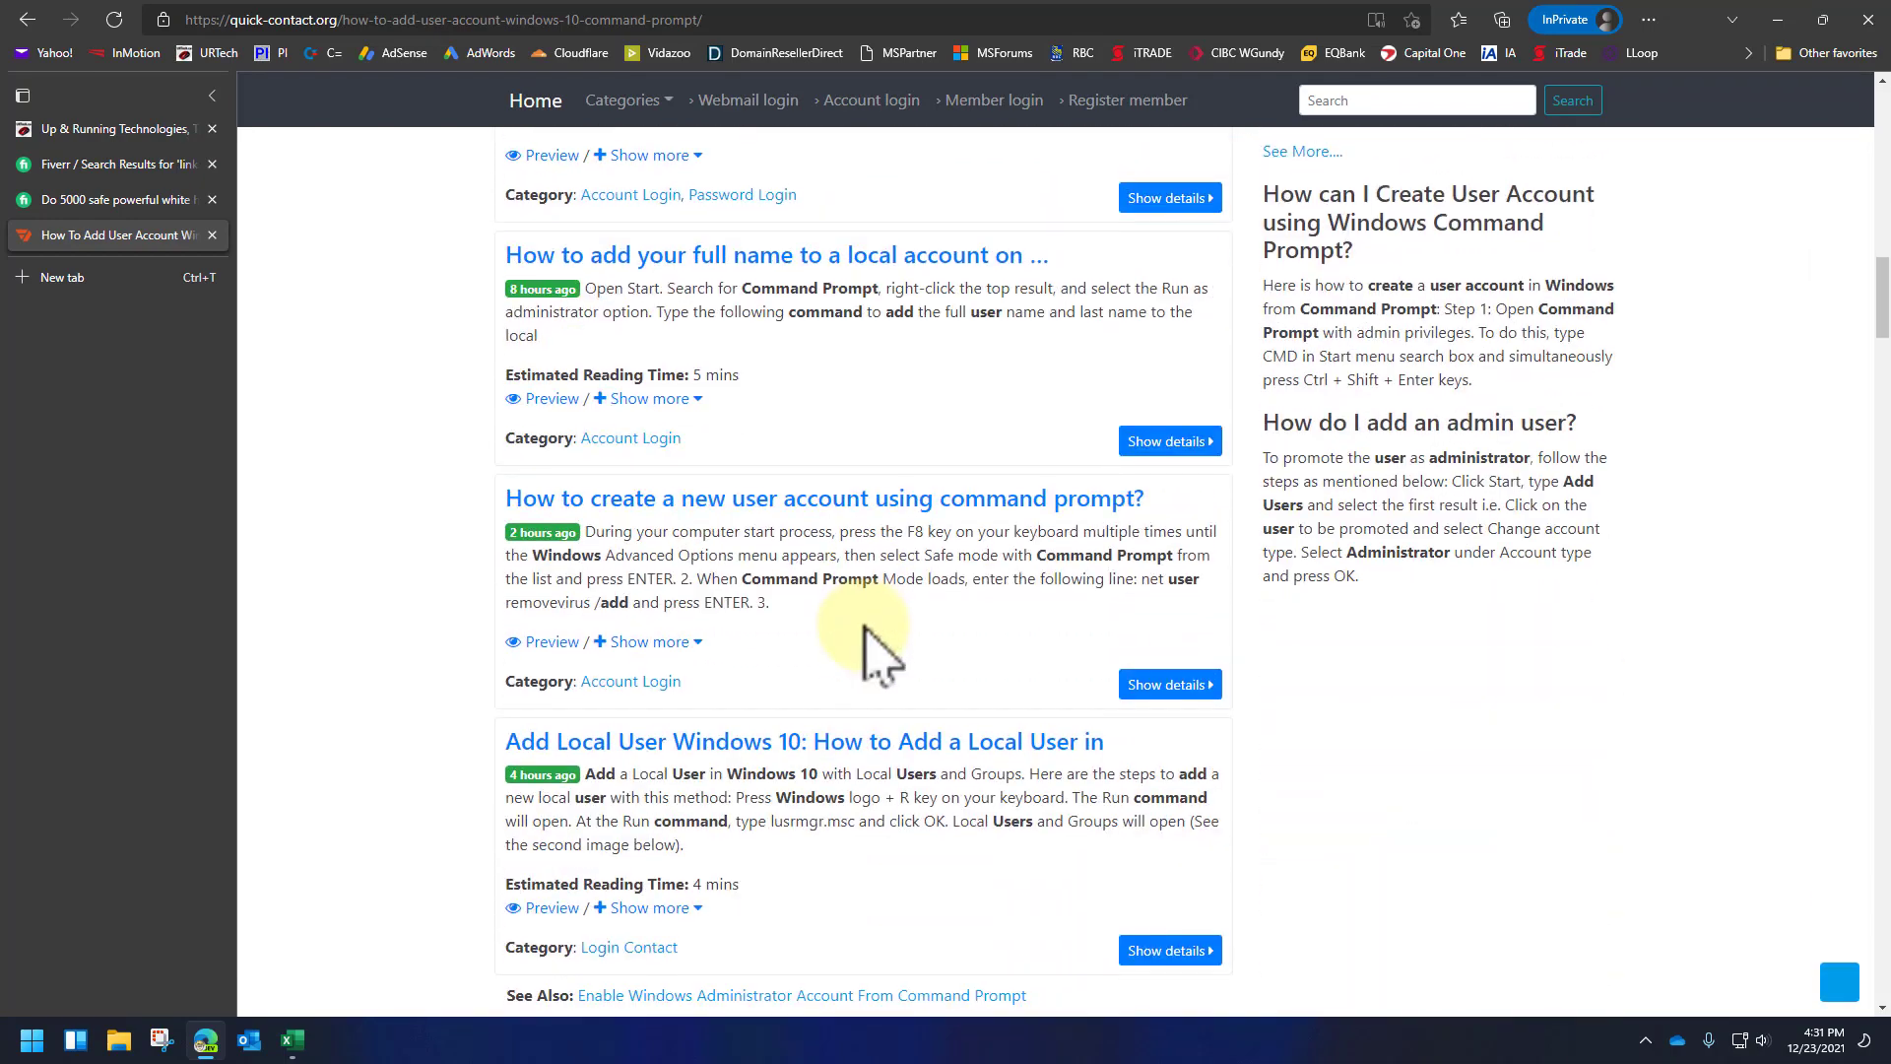
pyautogui.scroll(20, 868, 642)
pyautogui.scroll(1, 872, 537)
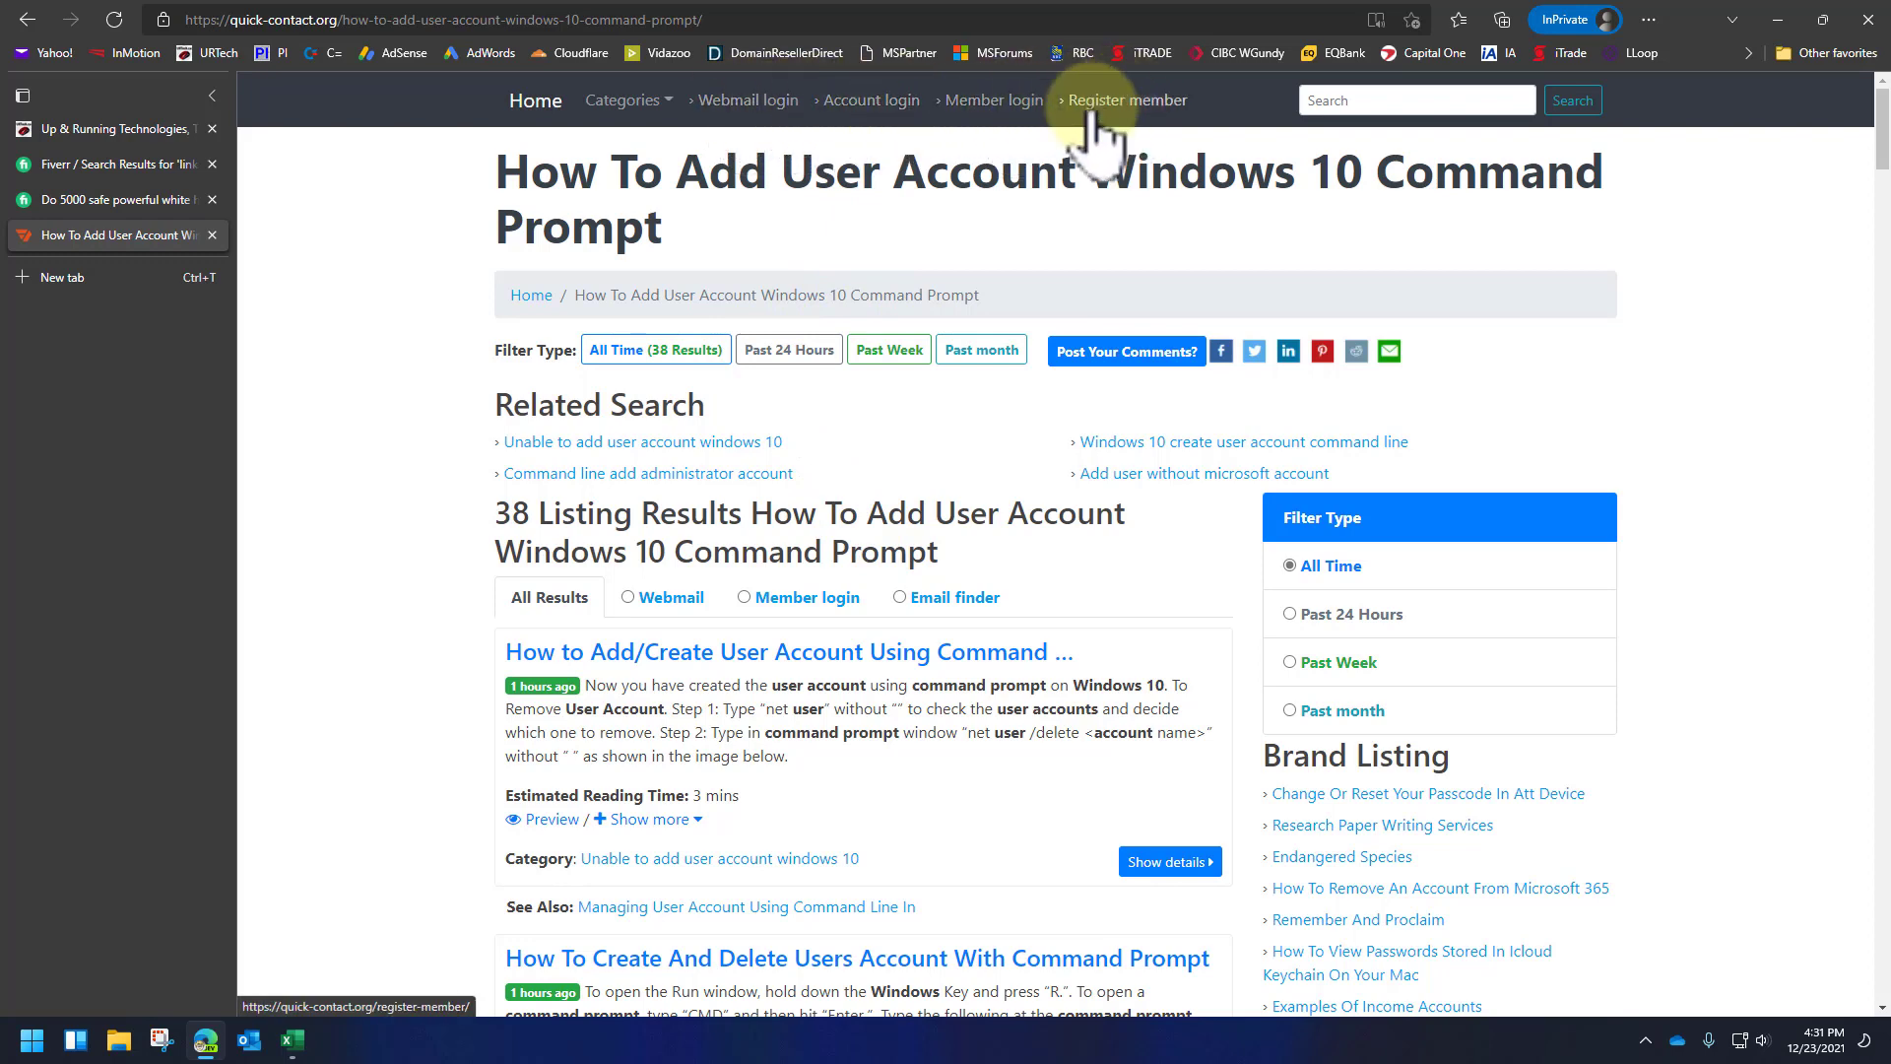
pyautogui.click(538, 105)
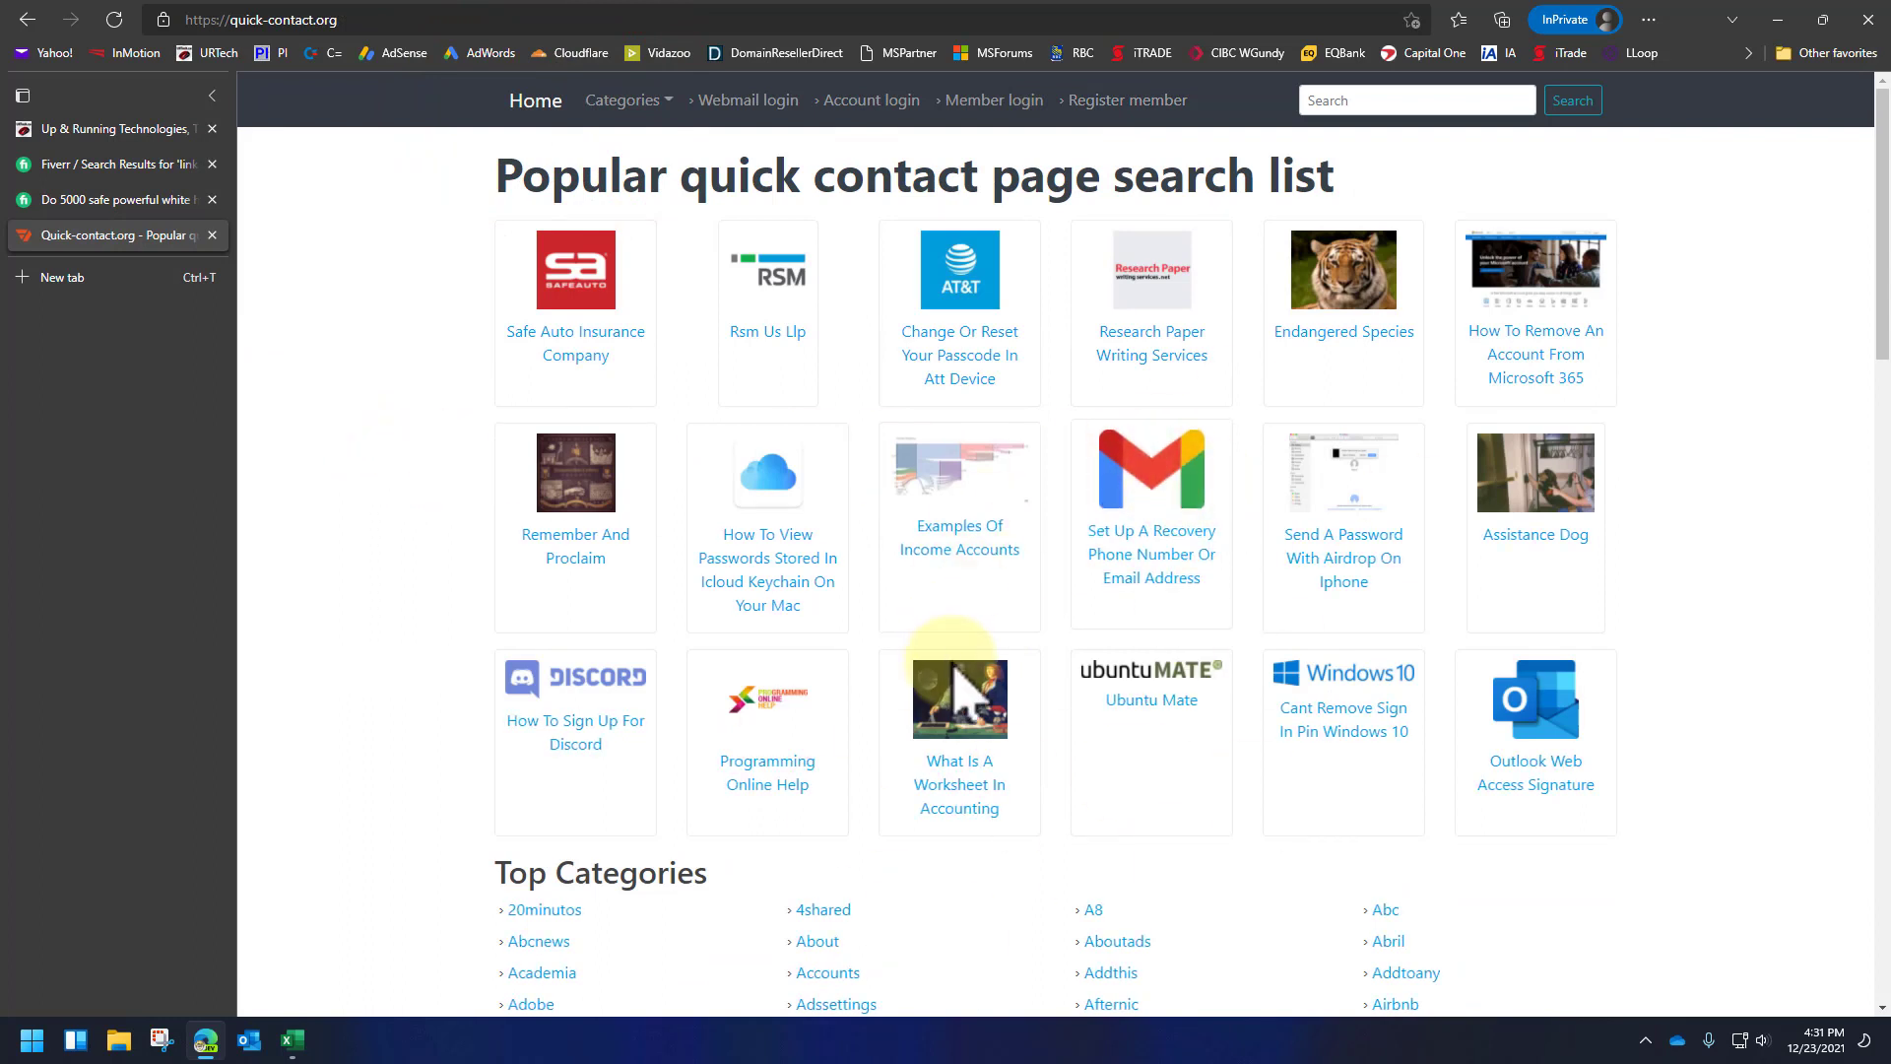
# Delete the quick-contact.org row 725 from the backlinks workbook.
pyautogui.click(298, 1039)
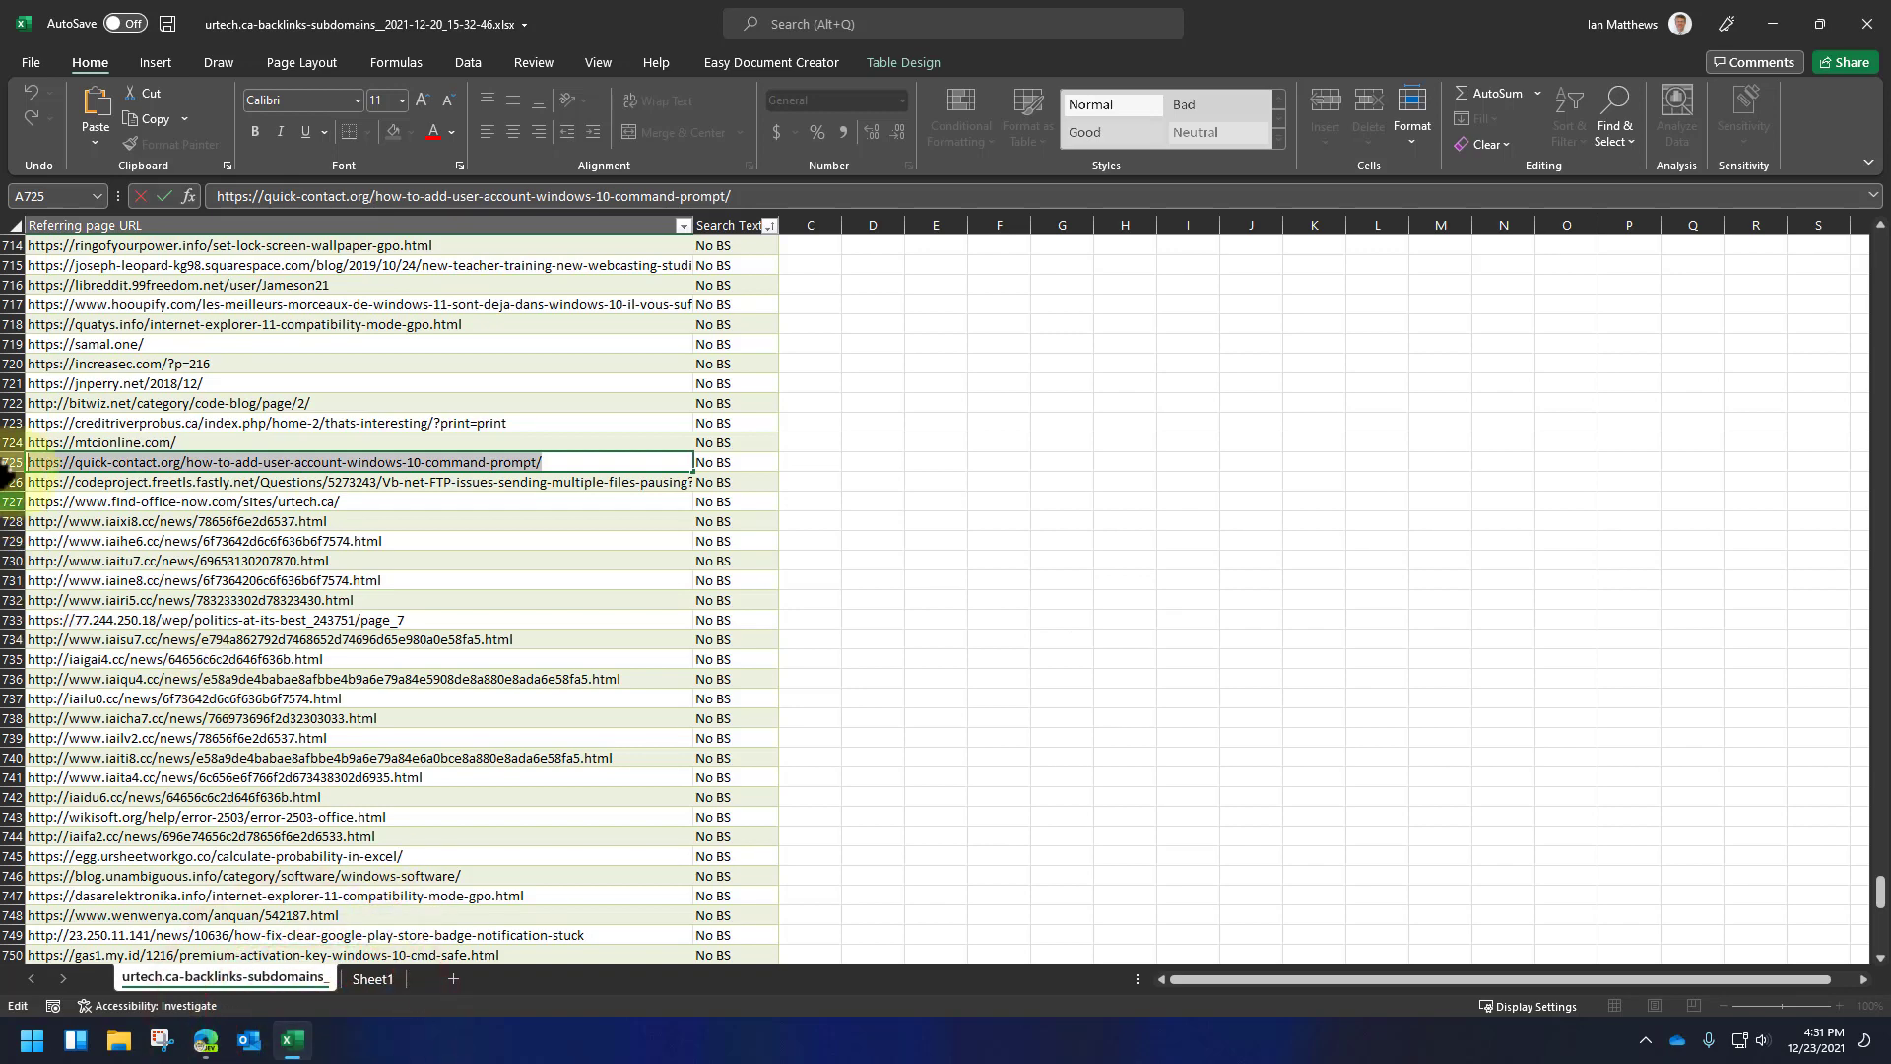
pyautogui.click(10, 462)
pyautogui.rightClick(9, 462)
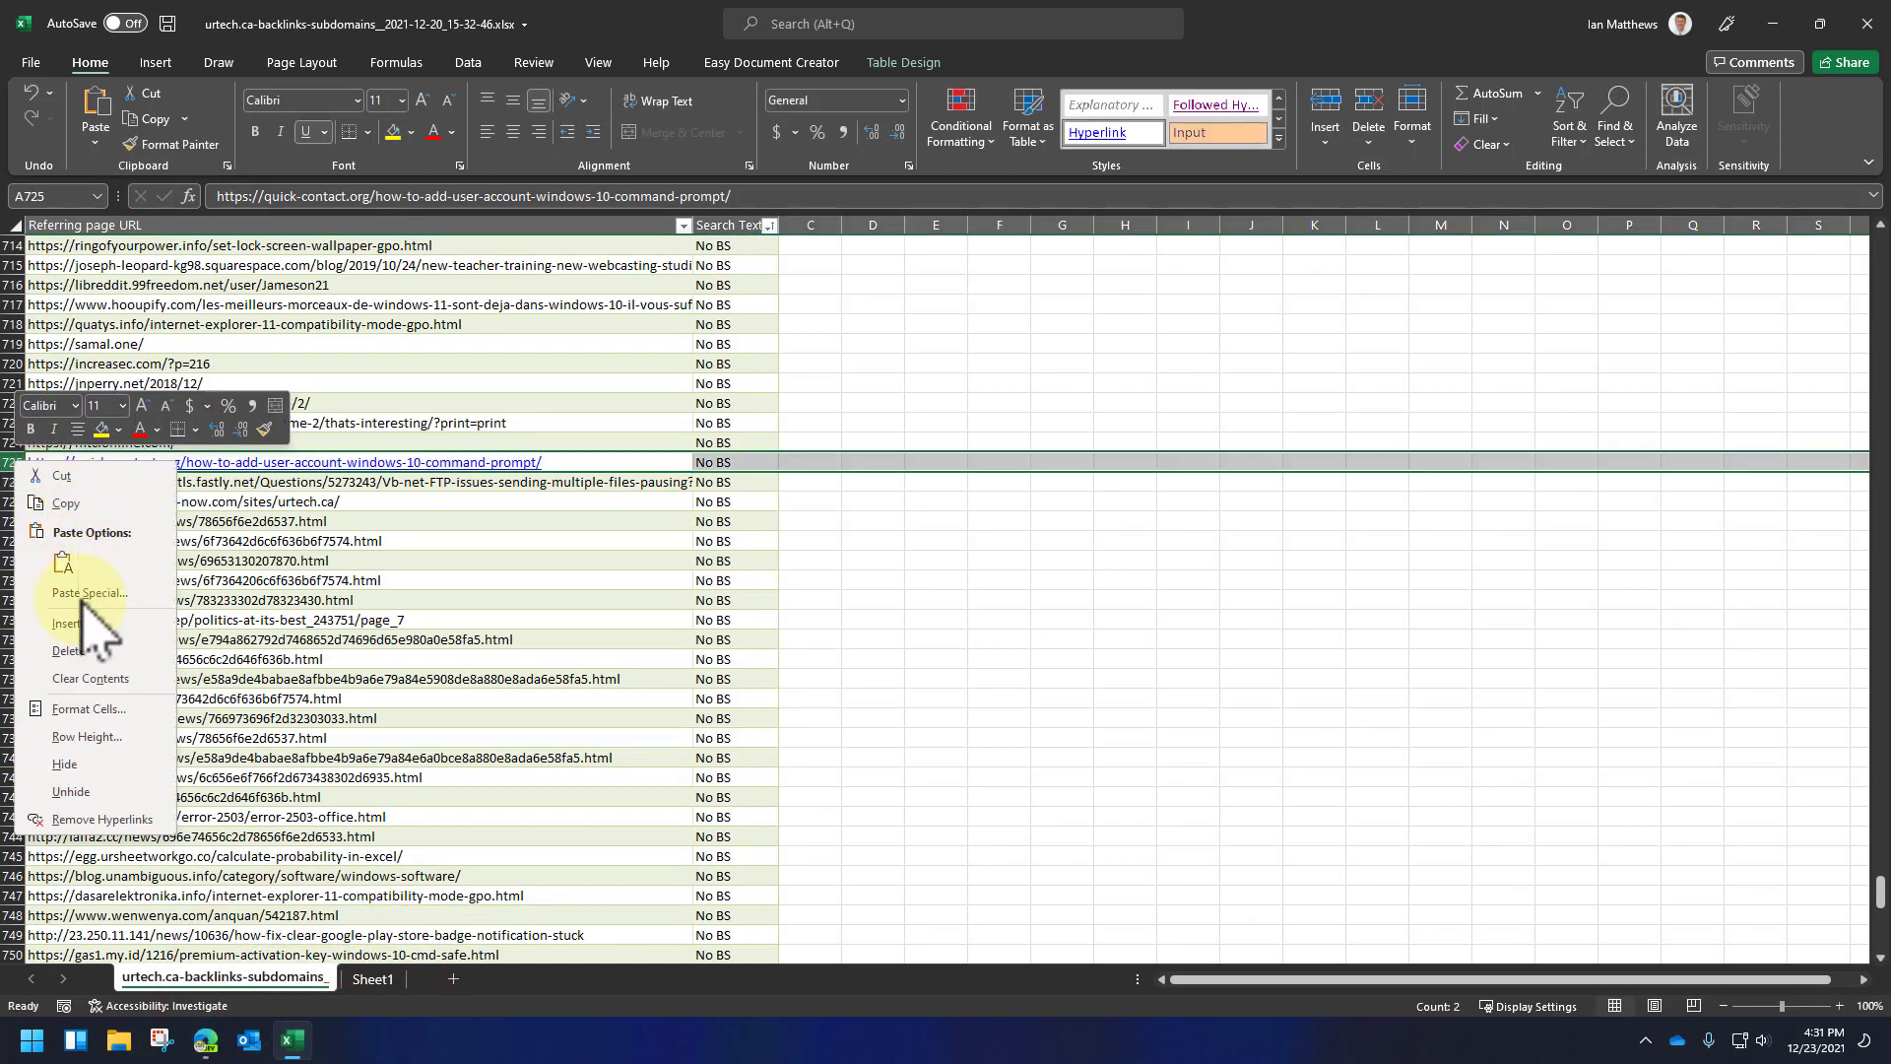
pyautogui.click(84, 647)
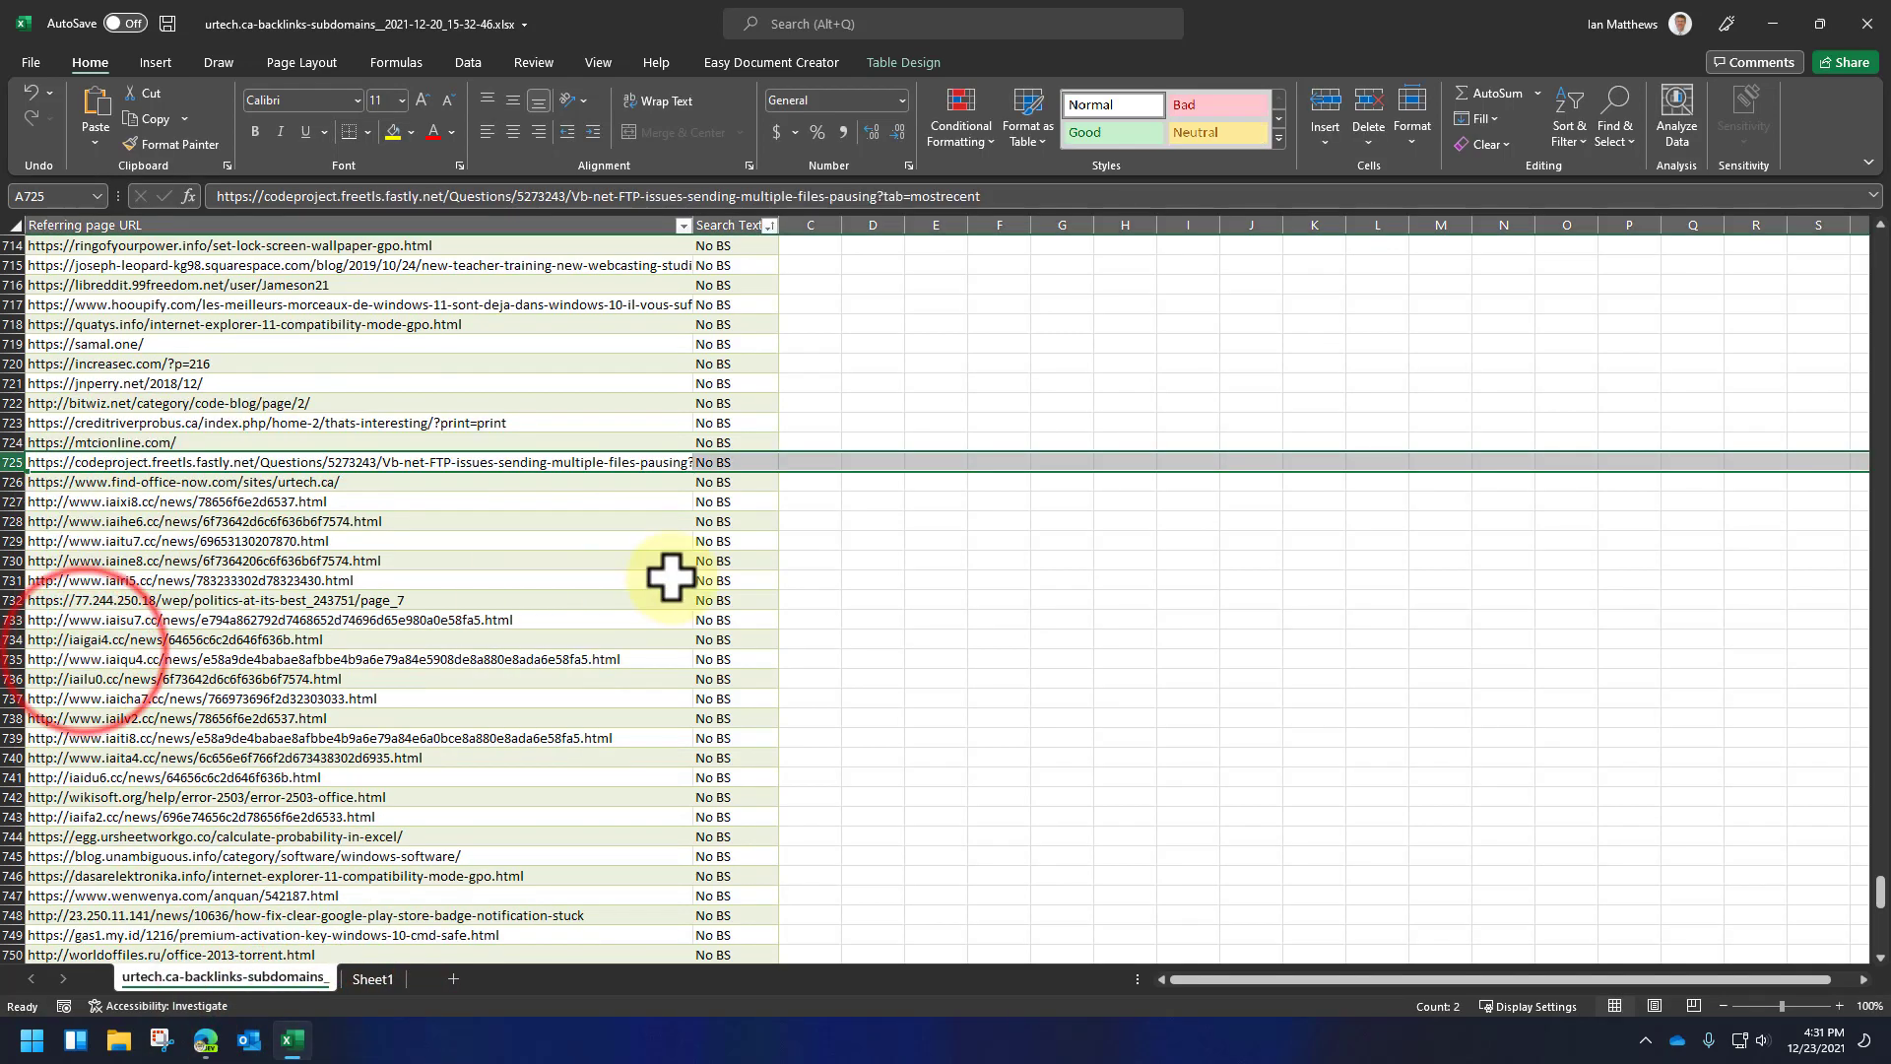
# Delete the ringofyourpower.info row 714 and minimize Excel.
pyautogui.click(10, 245)
pyautogui.rightClick(10, 246)
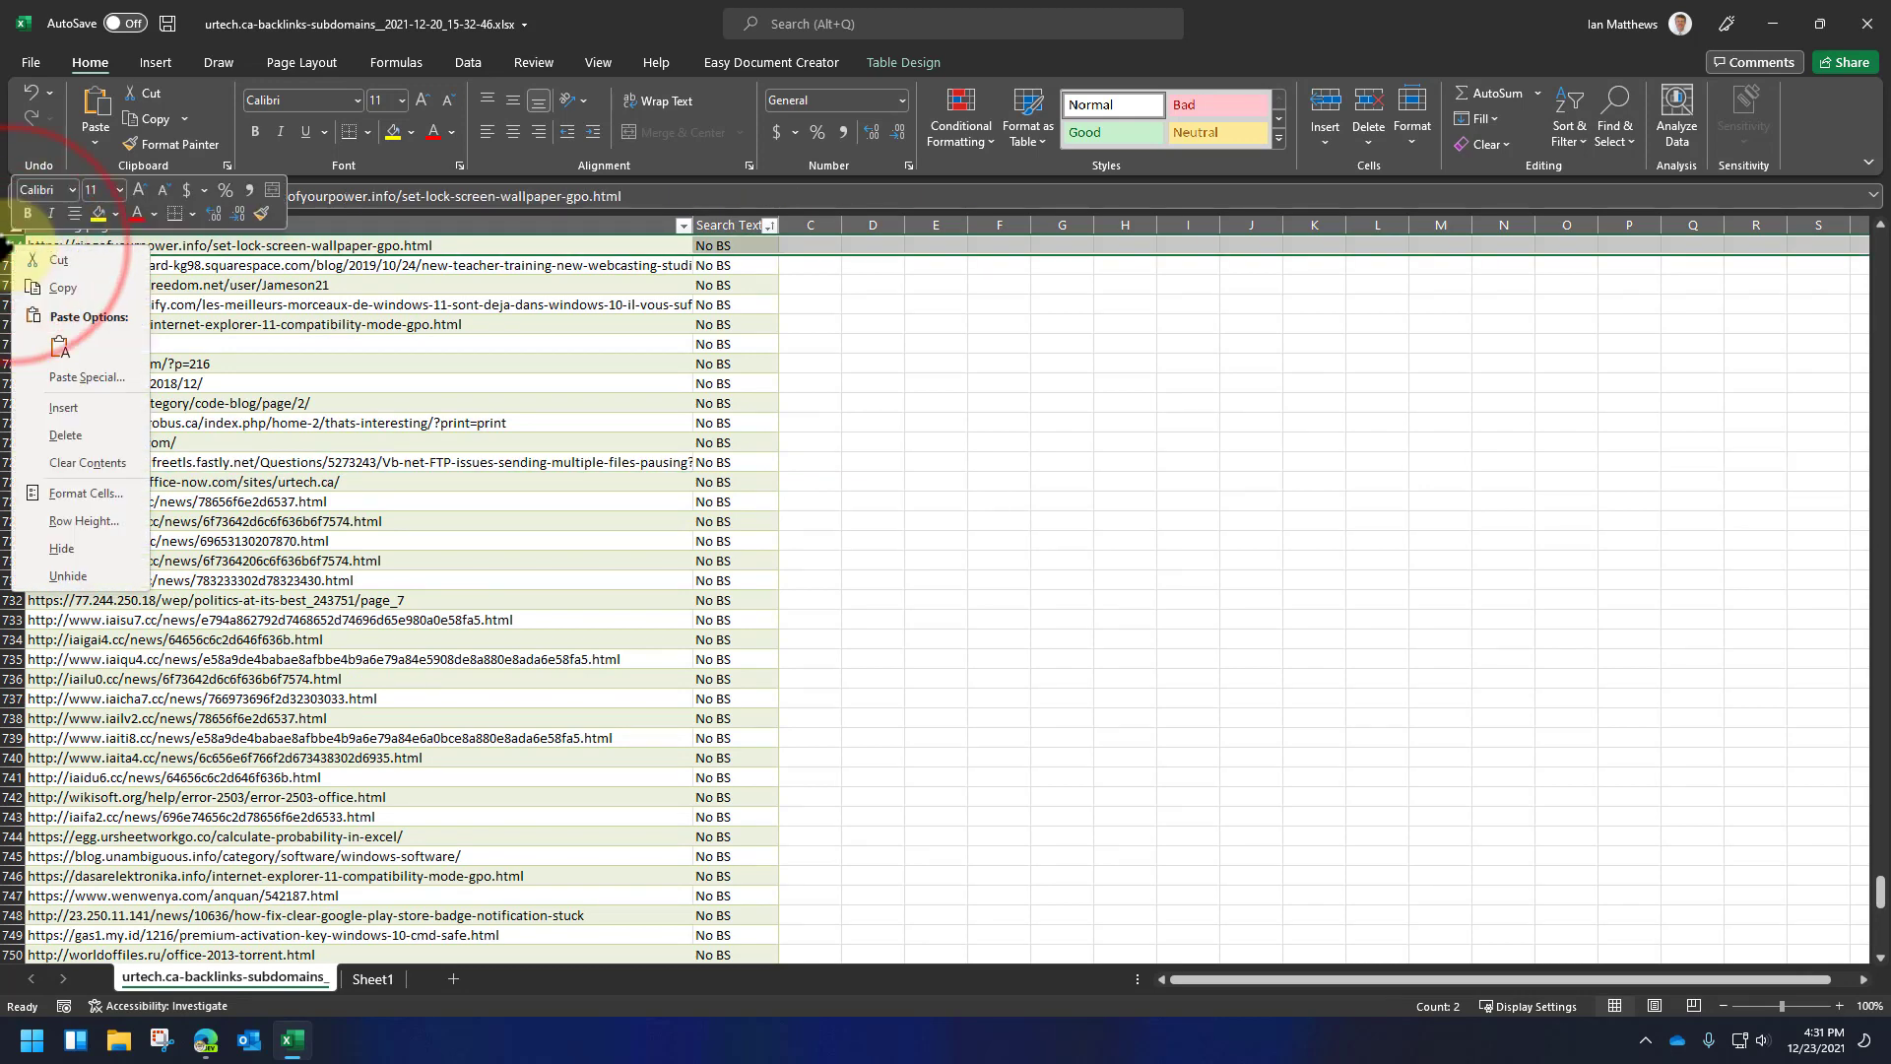
pyautogui.click(85, 427)
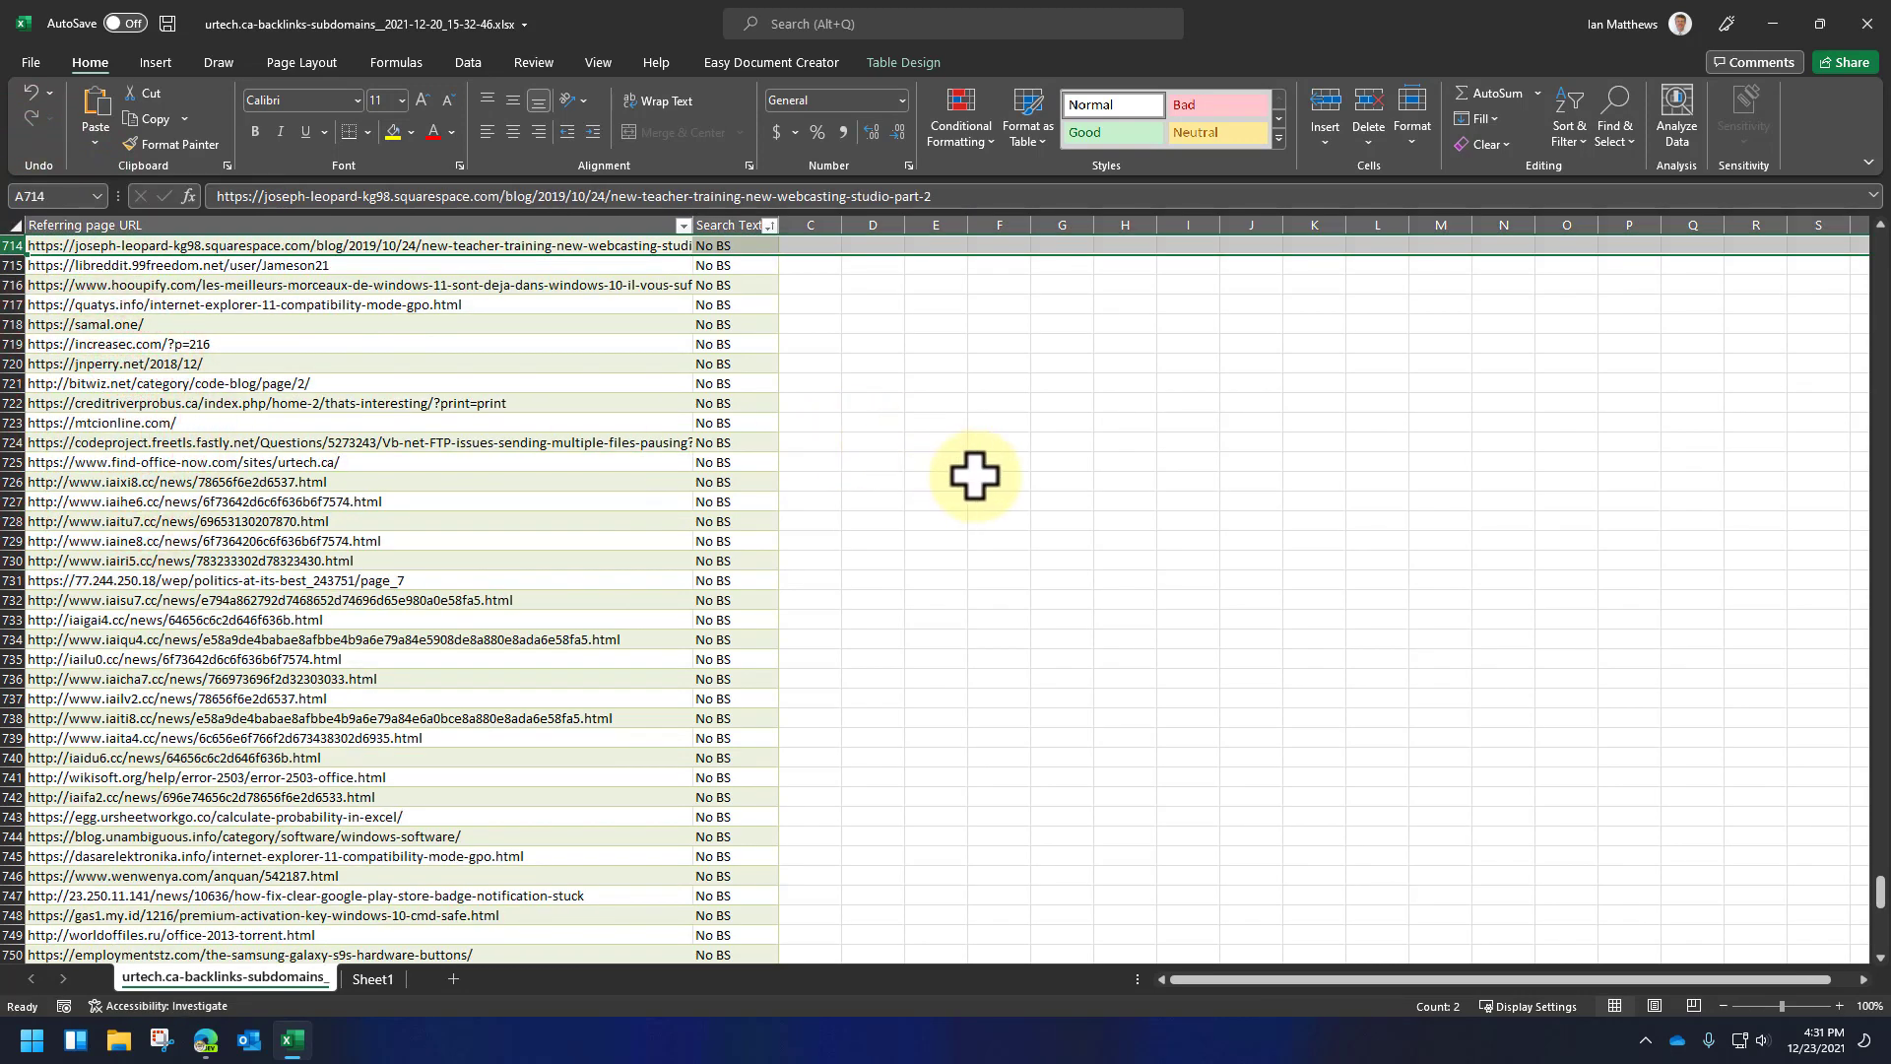
pyautogui.click(1771, 23)
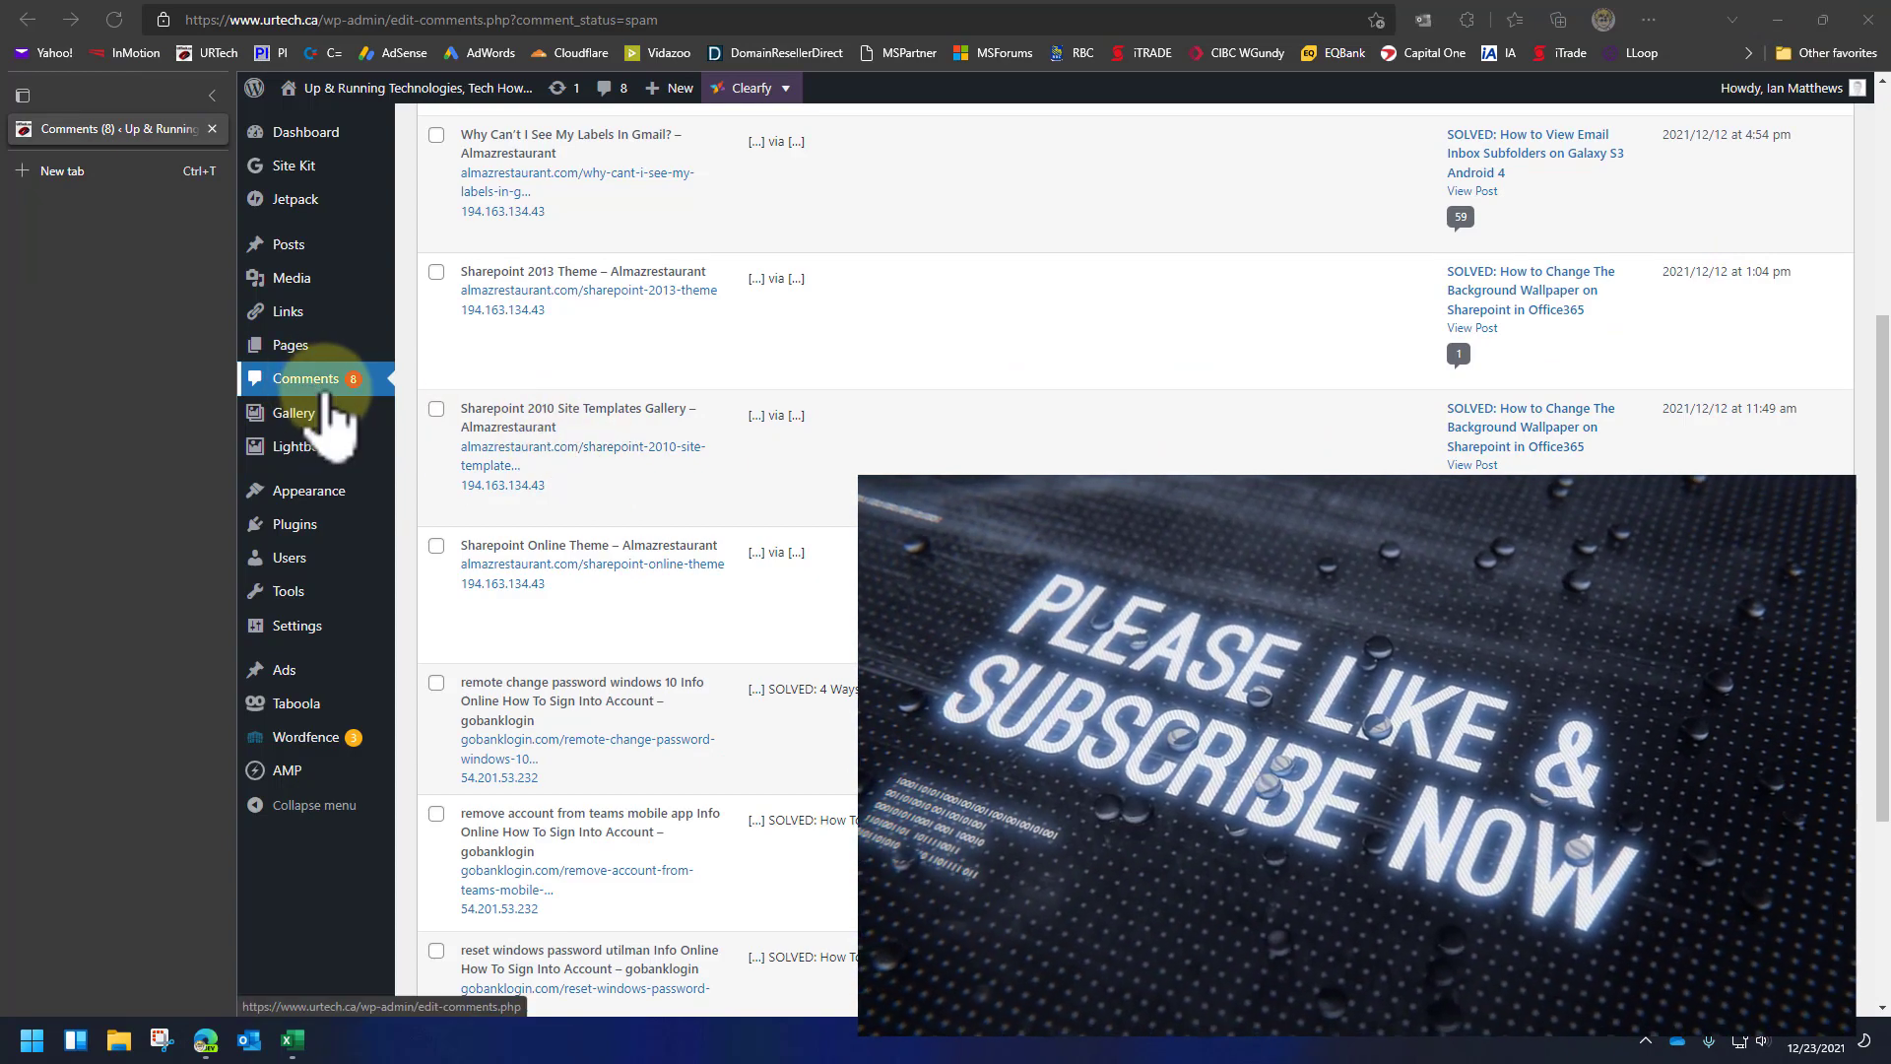
# Filter WordPress comments to Pending and follow a comment's gobanklogin.com link.
pyautogui.click(312, 386)
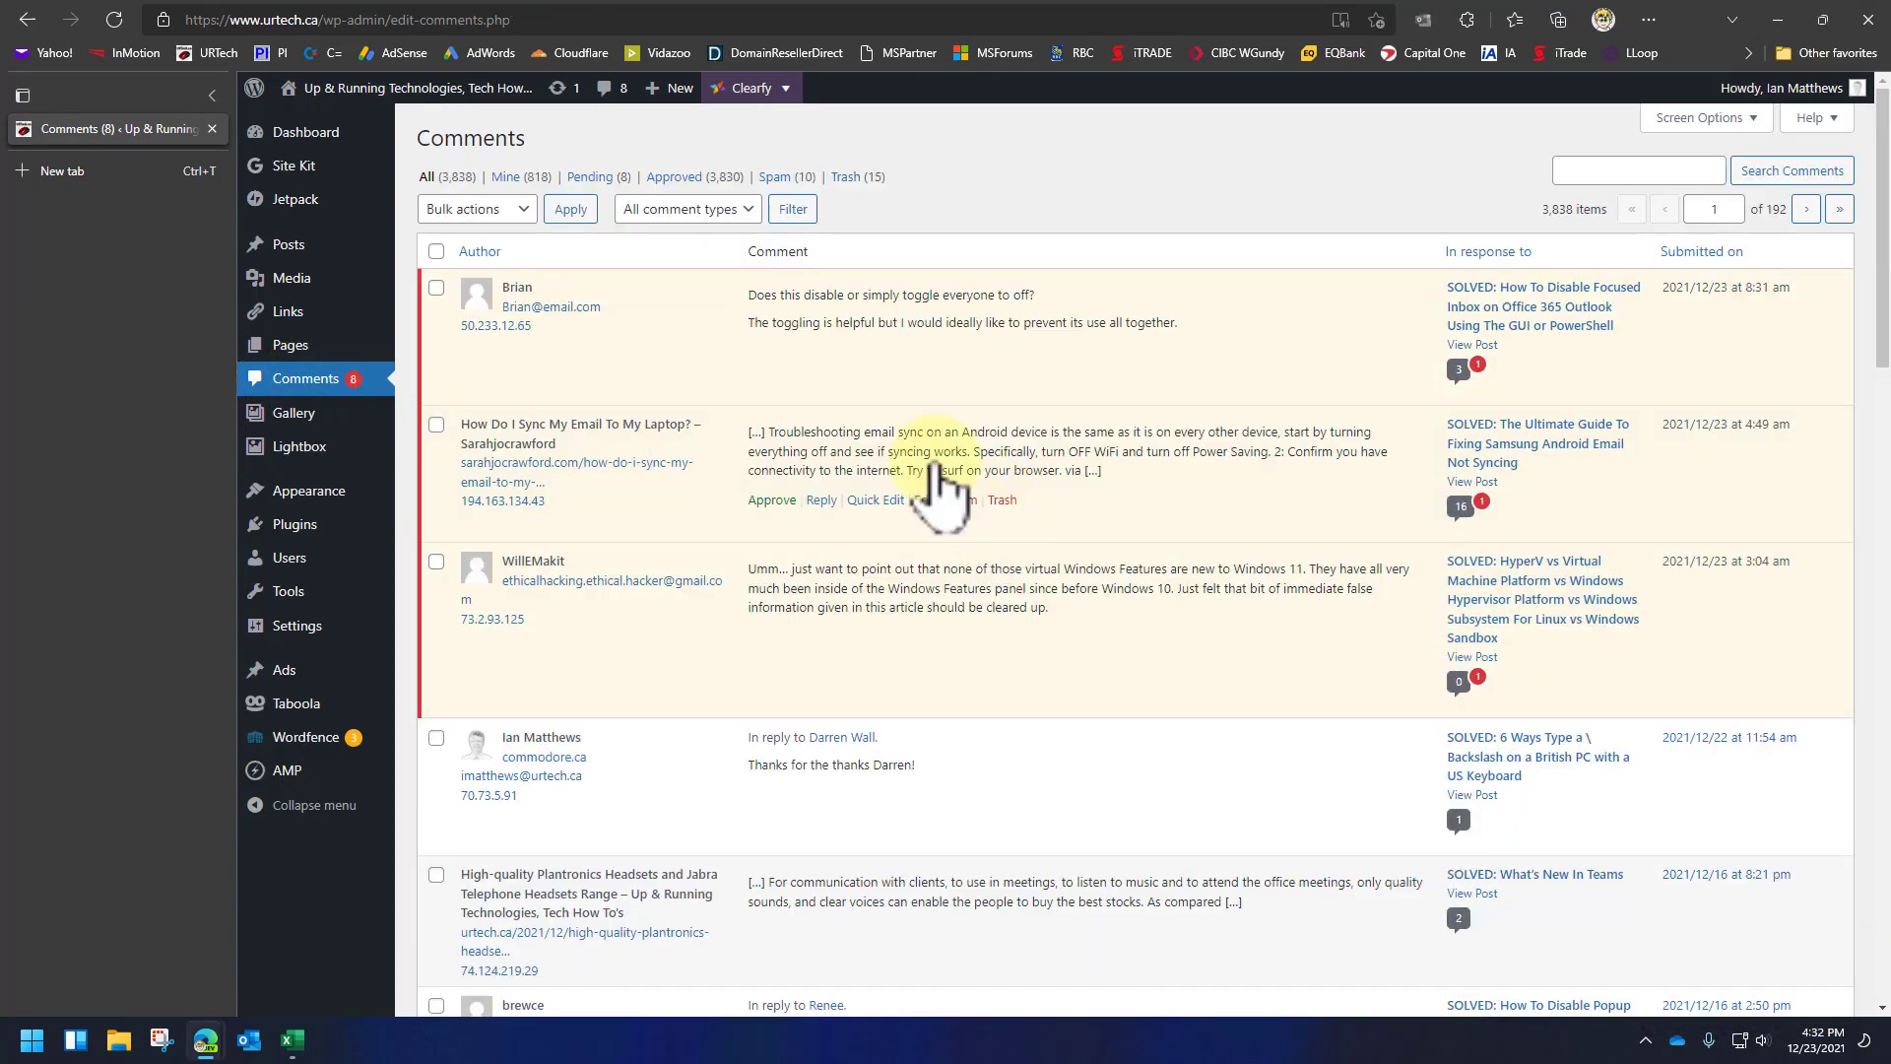
pyautogui.click(588, 177)
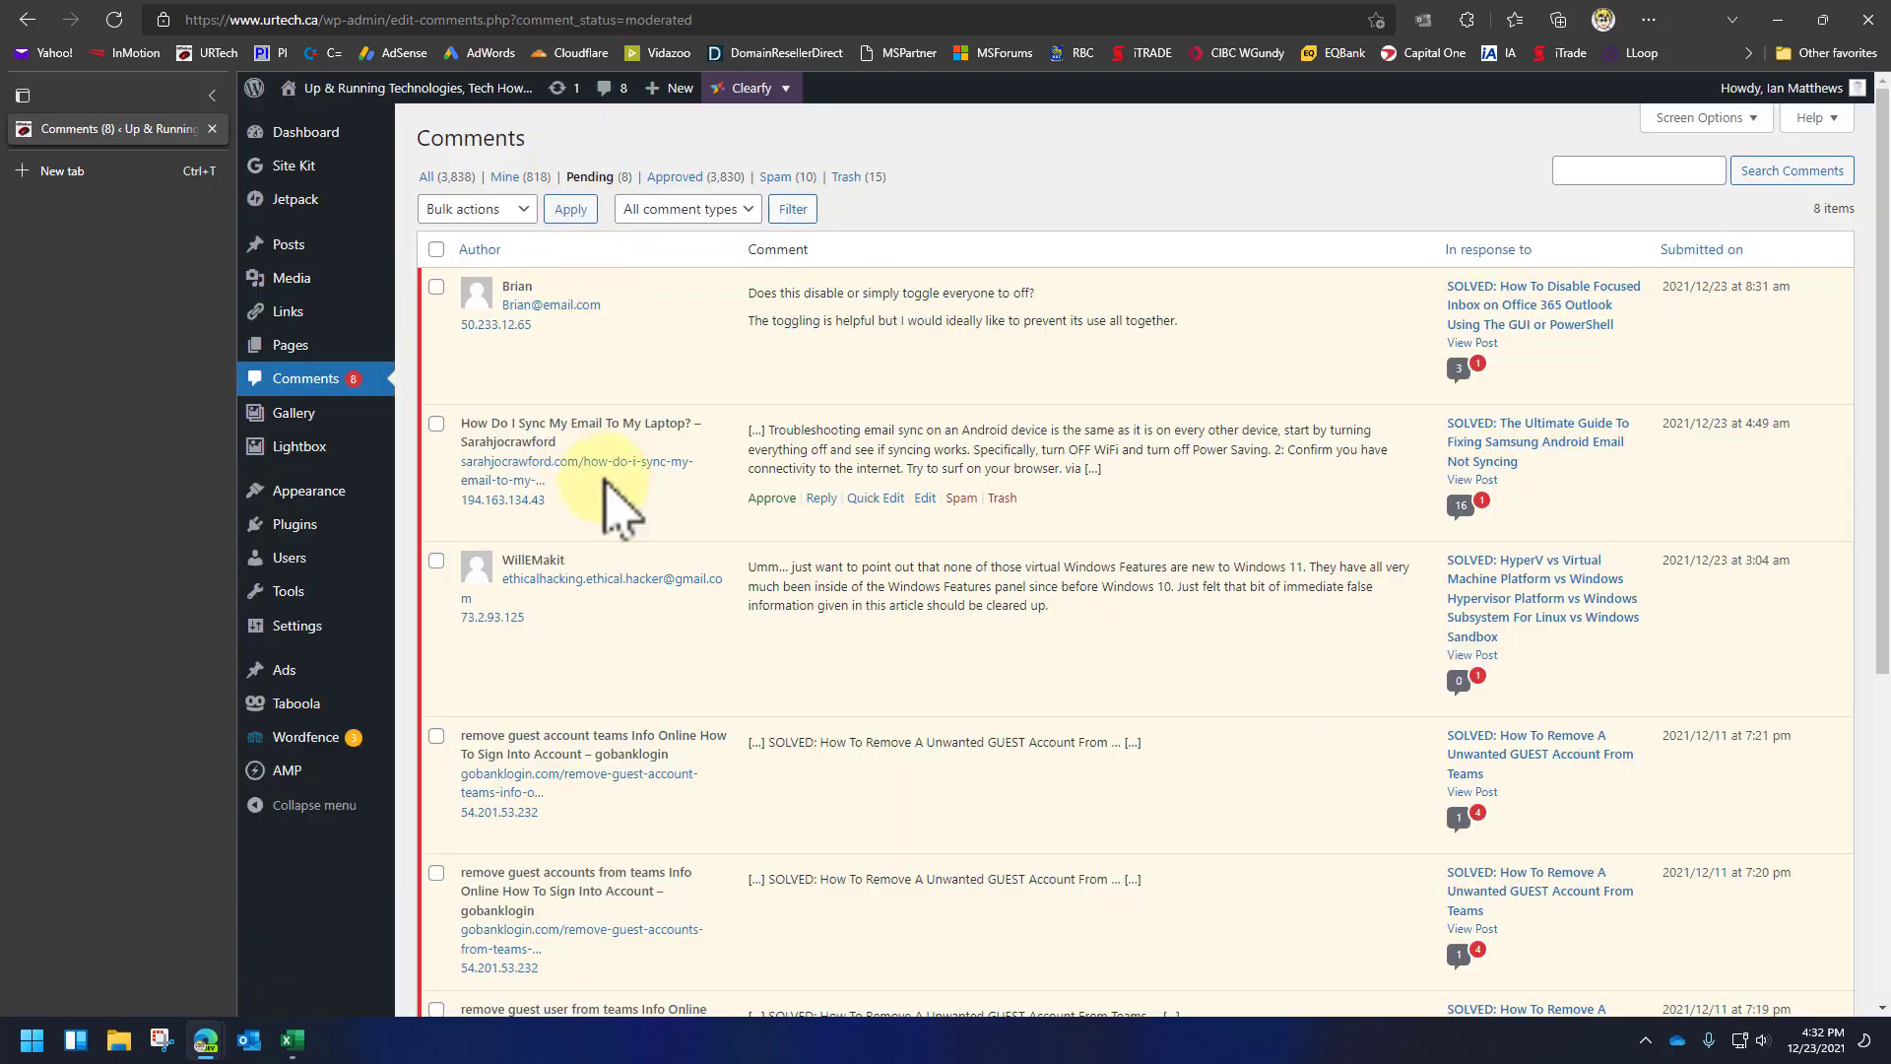
pyautogui.scroll(-5, 633, 536)
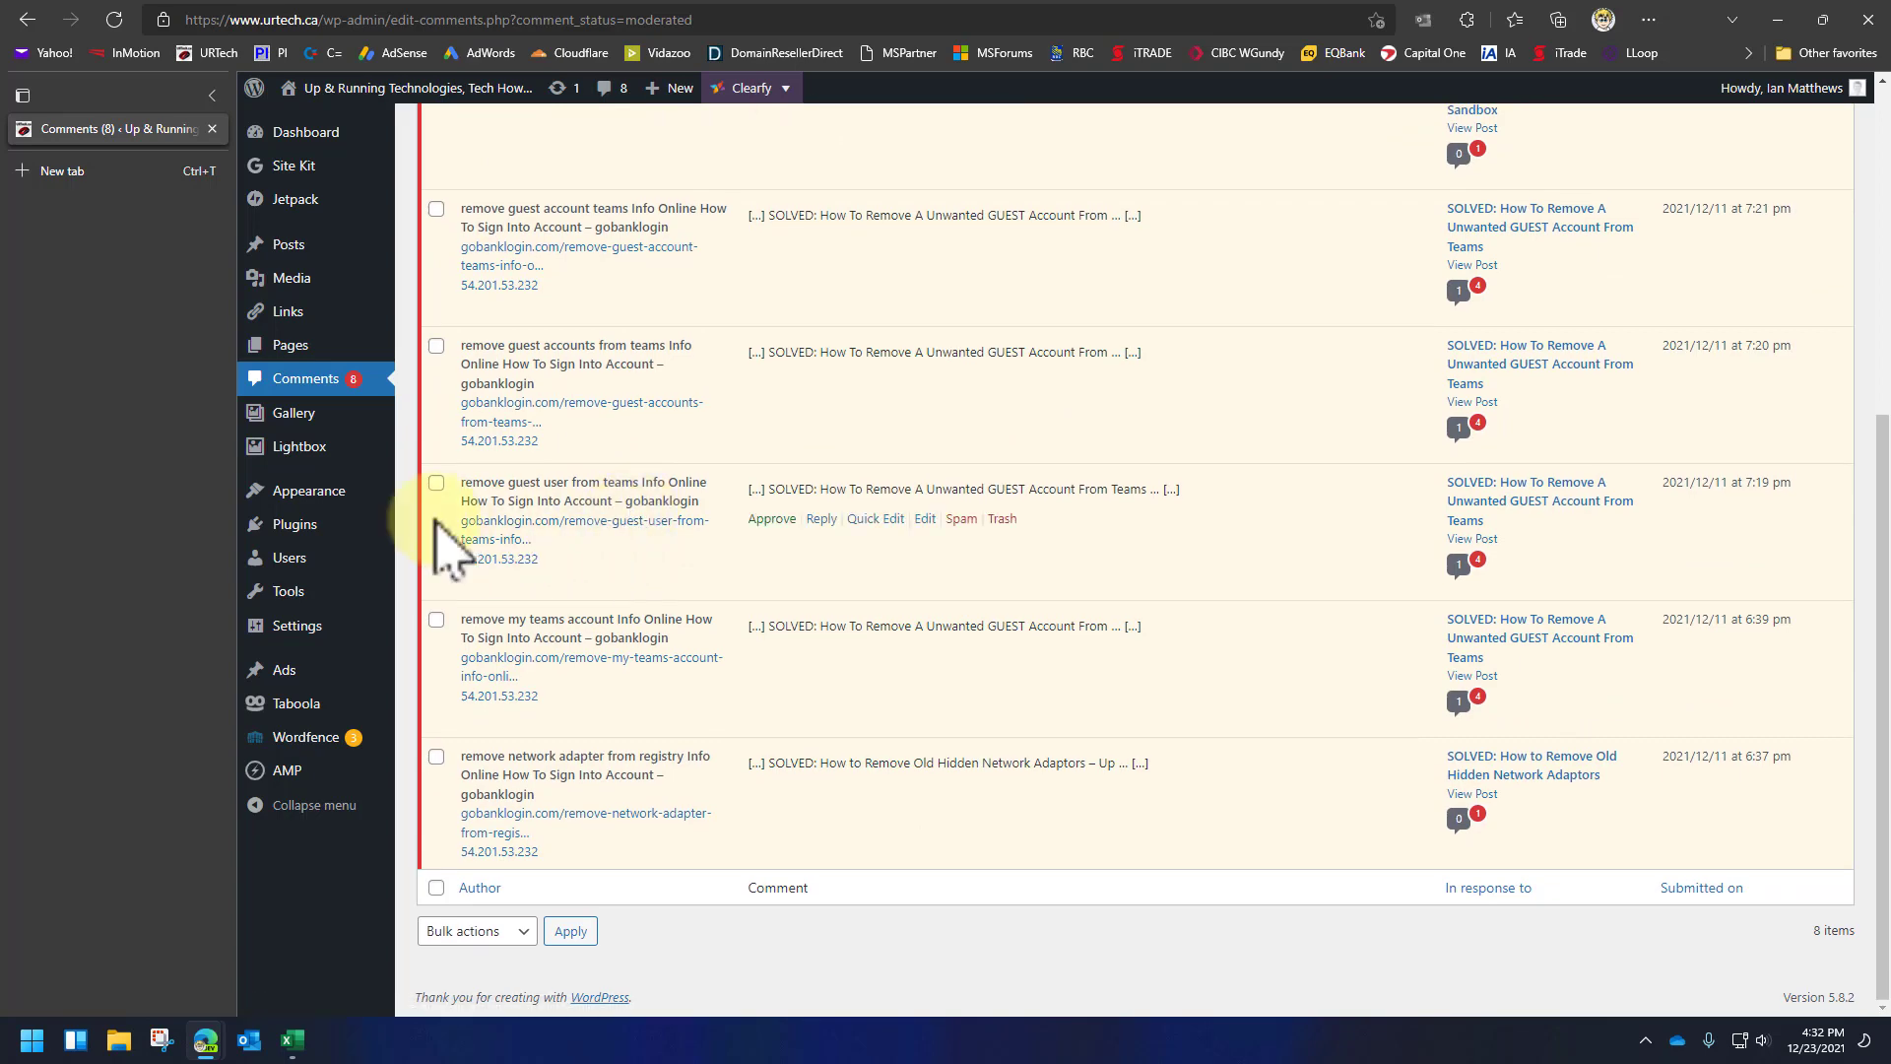
pyautogui.moveTo(461, 522); pyautogui.dragTo(556, 522)
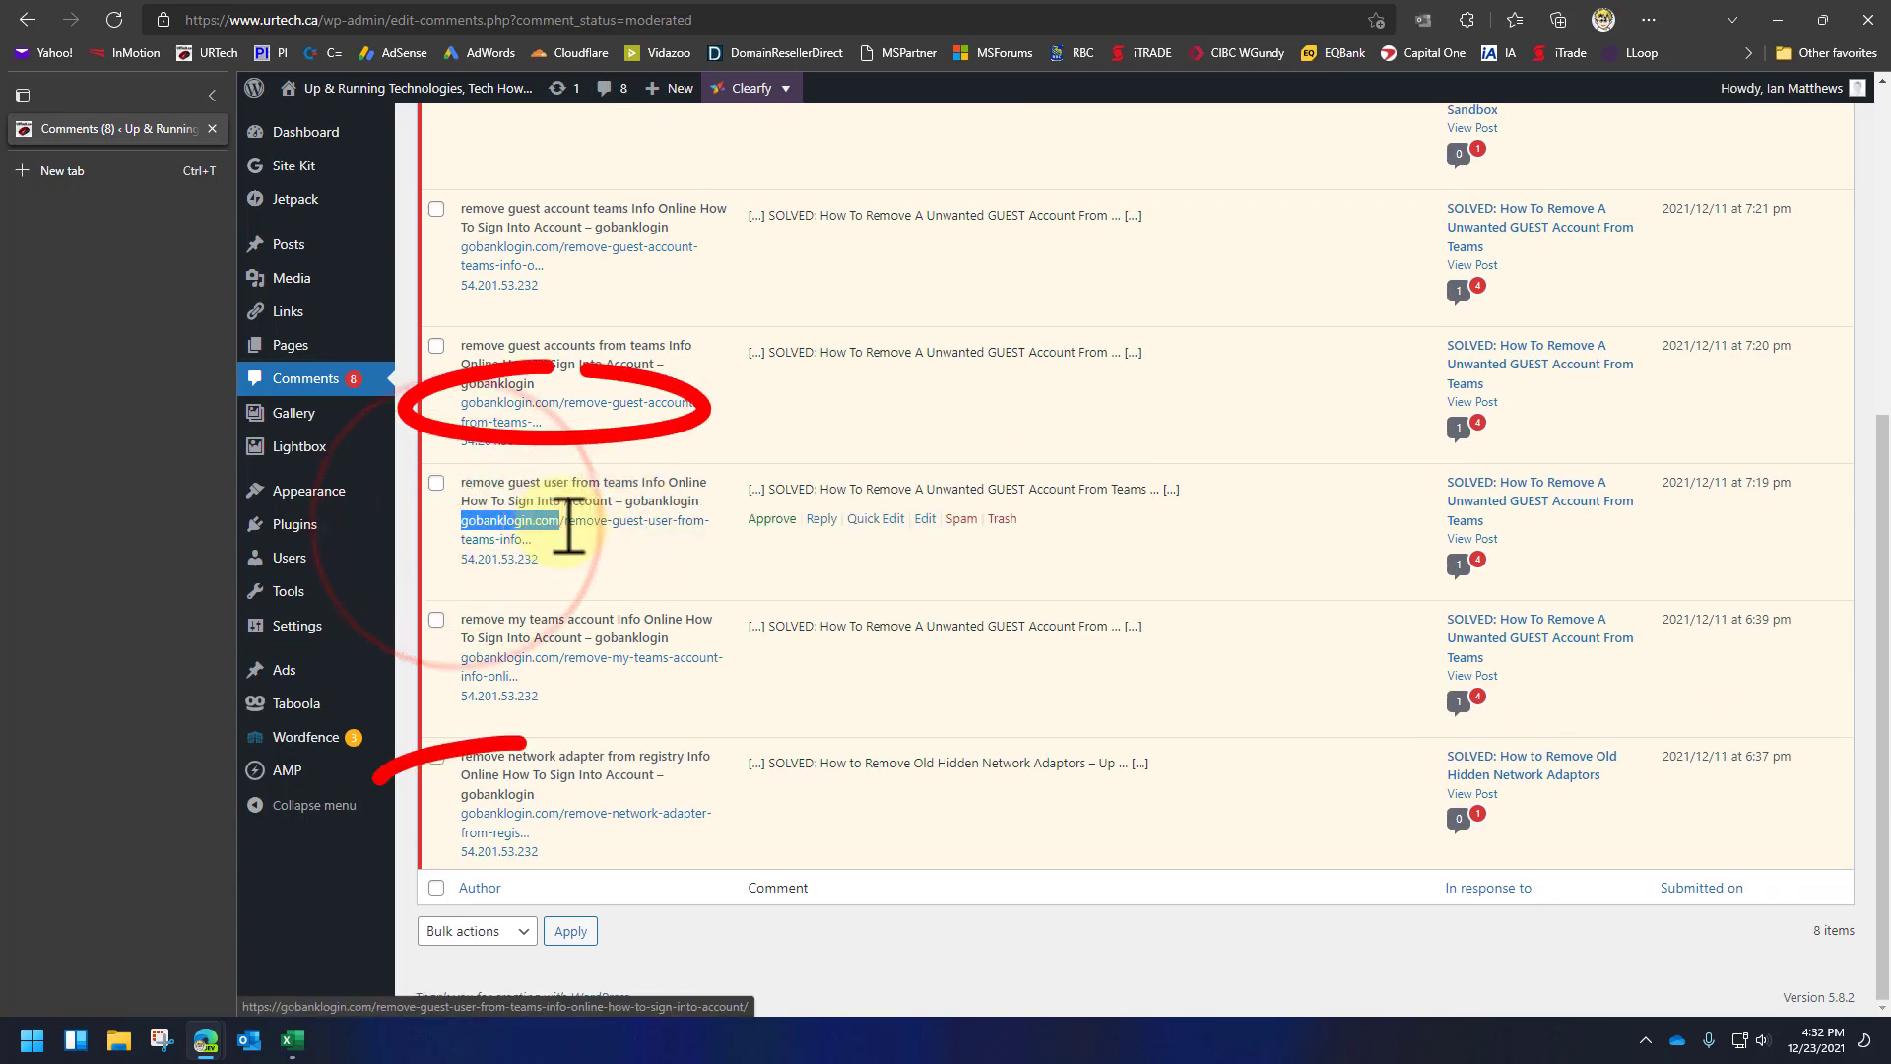
pyautogui.click(621, 524)
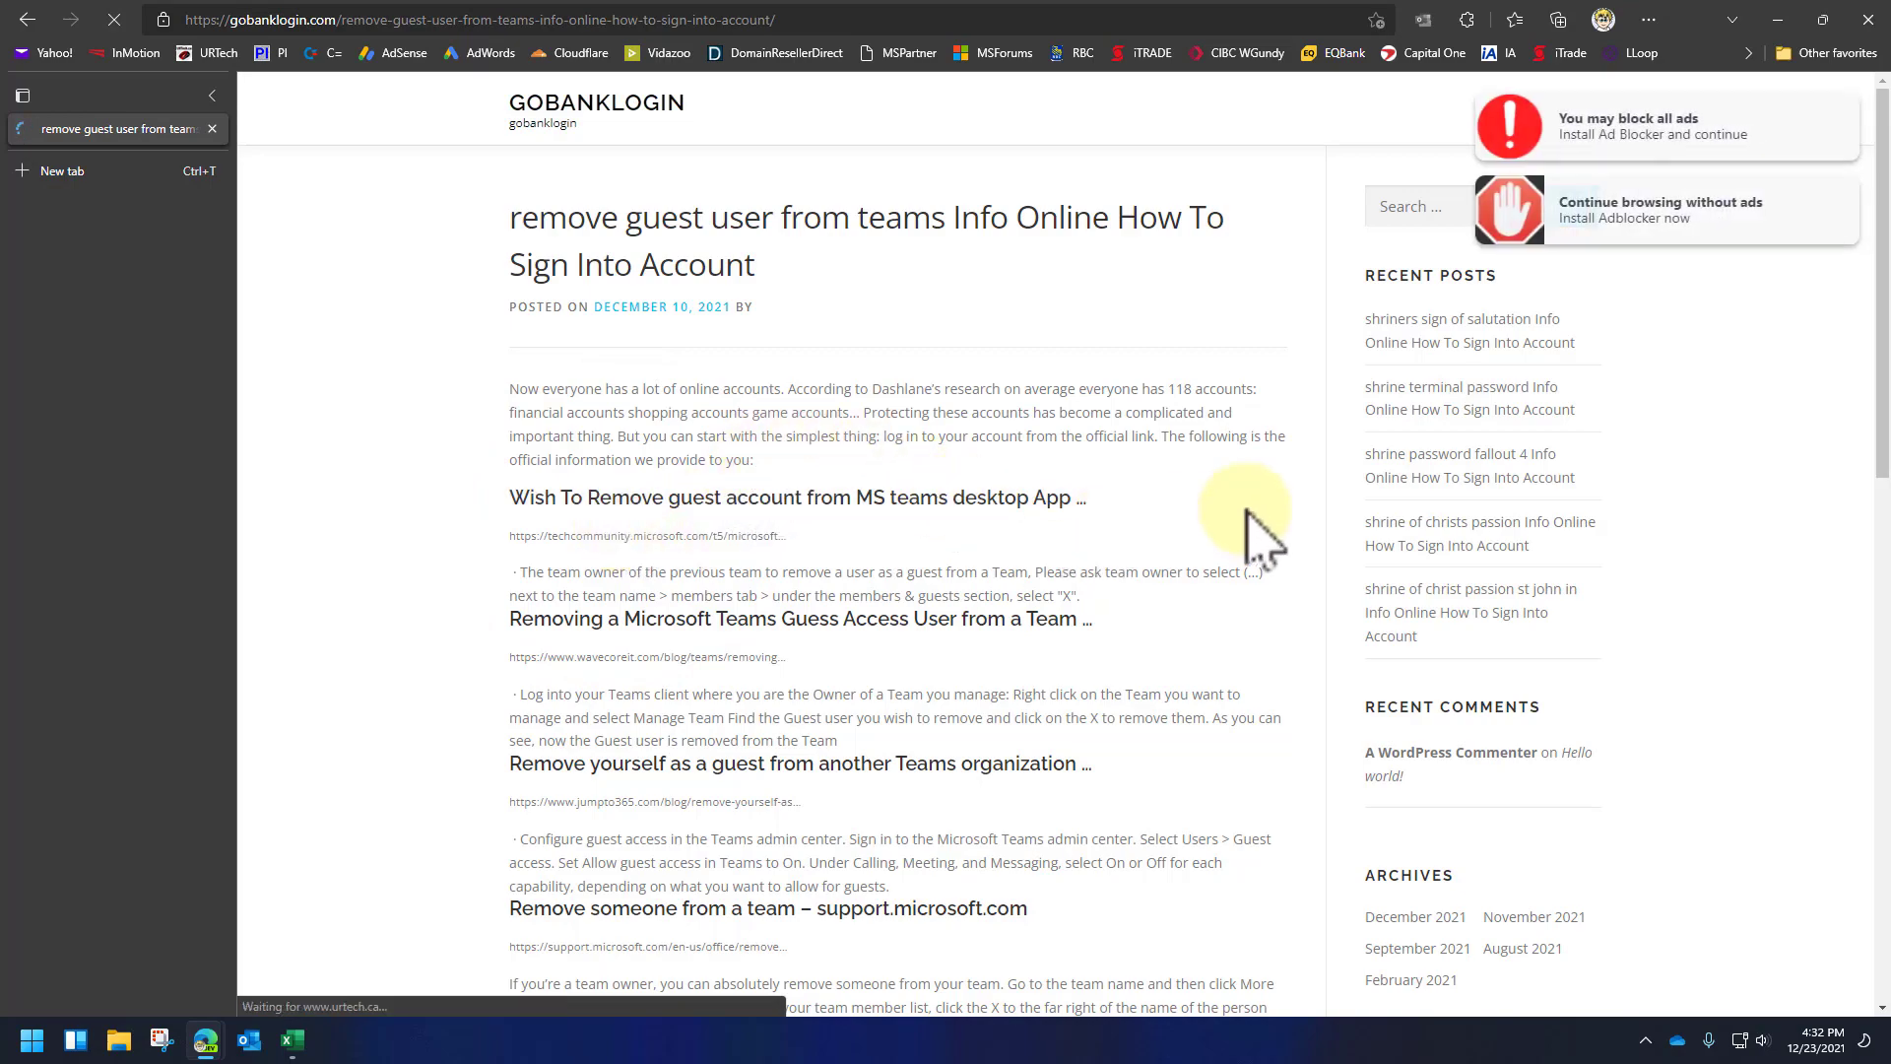
# Dismiss the ad-blocker overlay on the gobanklogin.com post page.
pyautogui.click(1393, 510)
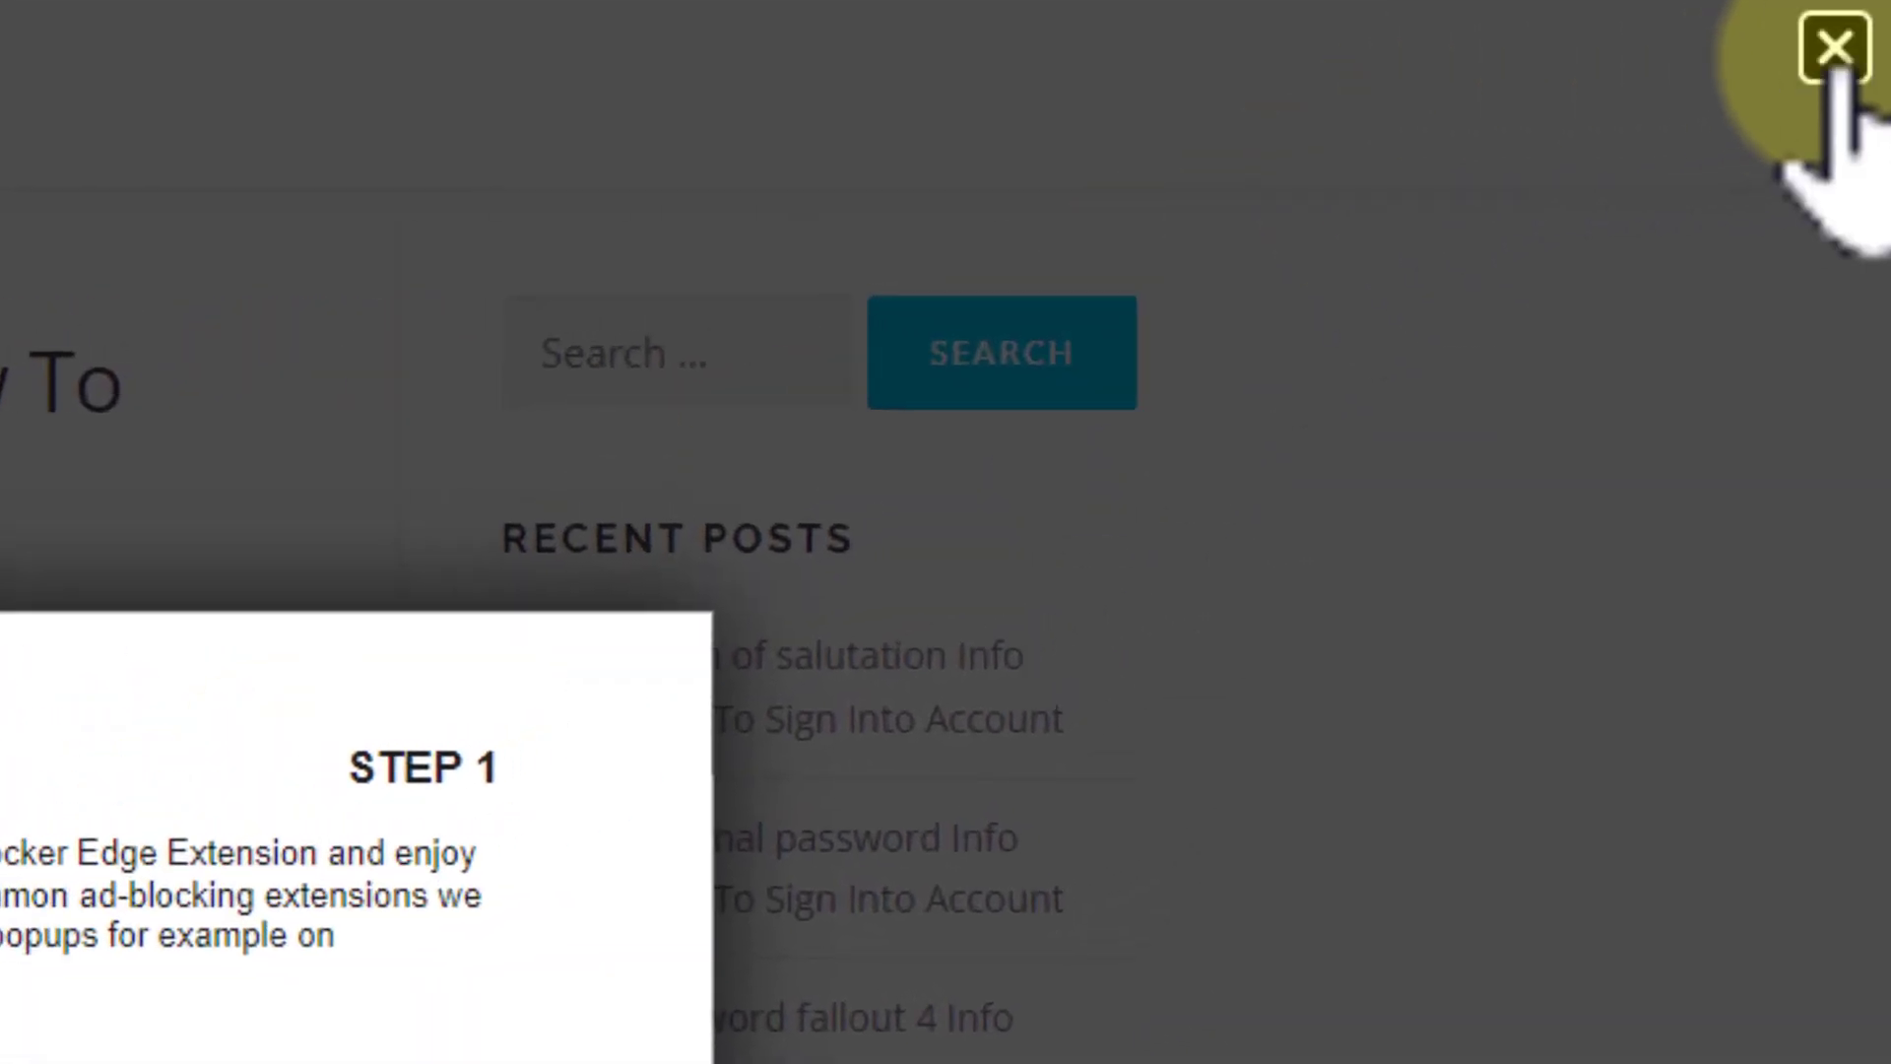
pyautogui.click(1834, 46)
pyautogui.scroll(-5, 1013, 697)
pyautogui.scroll(5, 1025, 700)
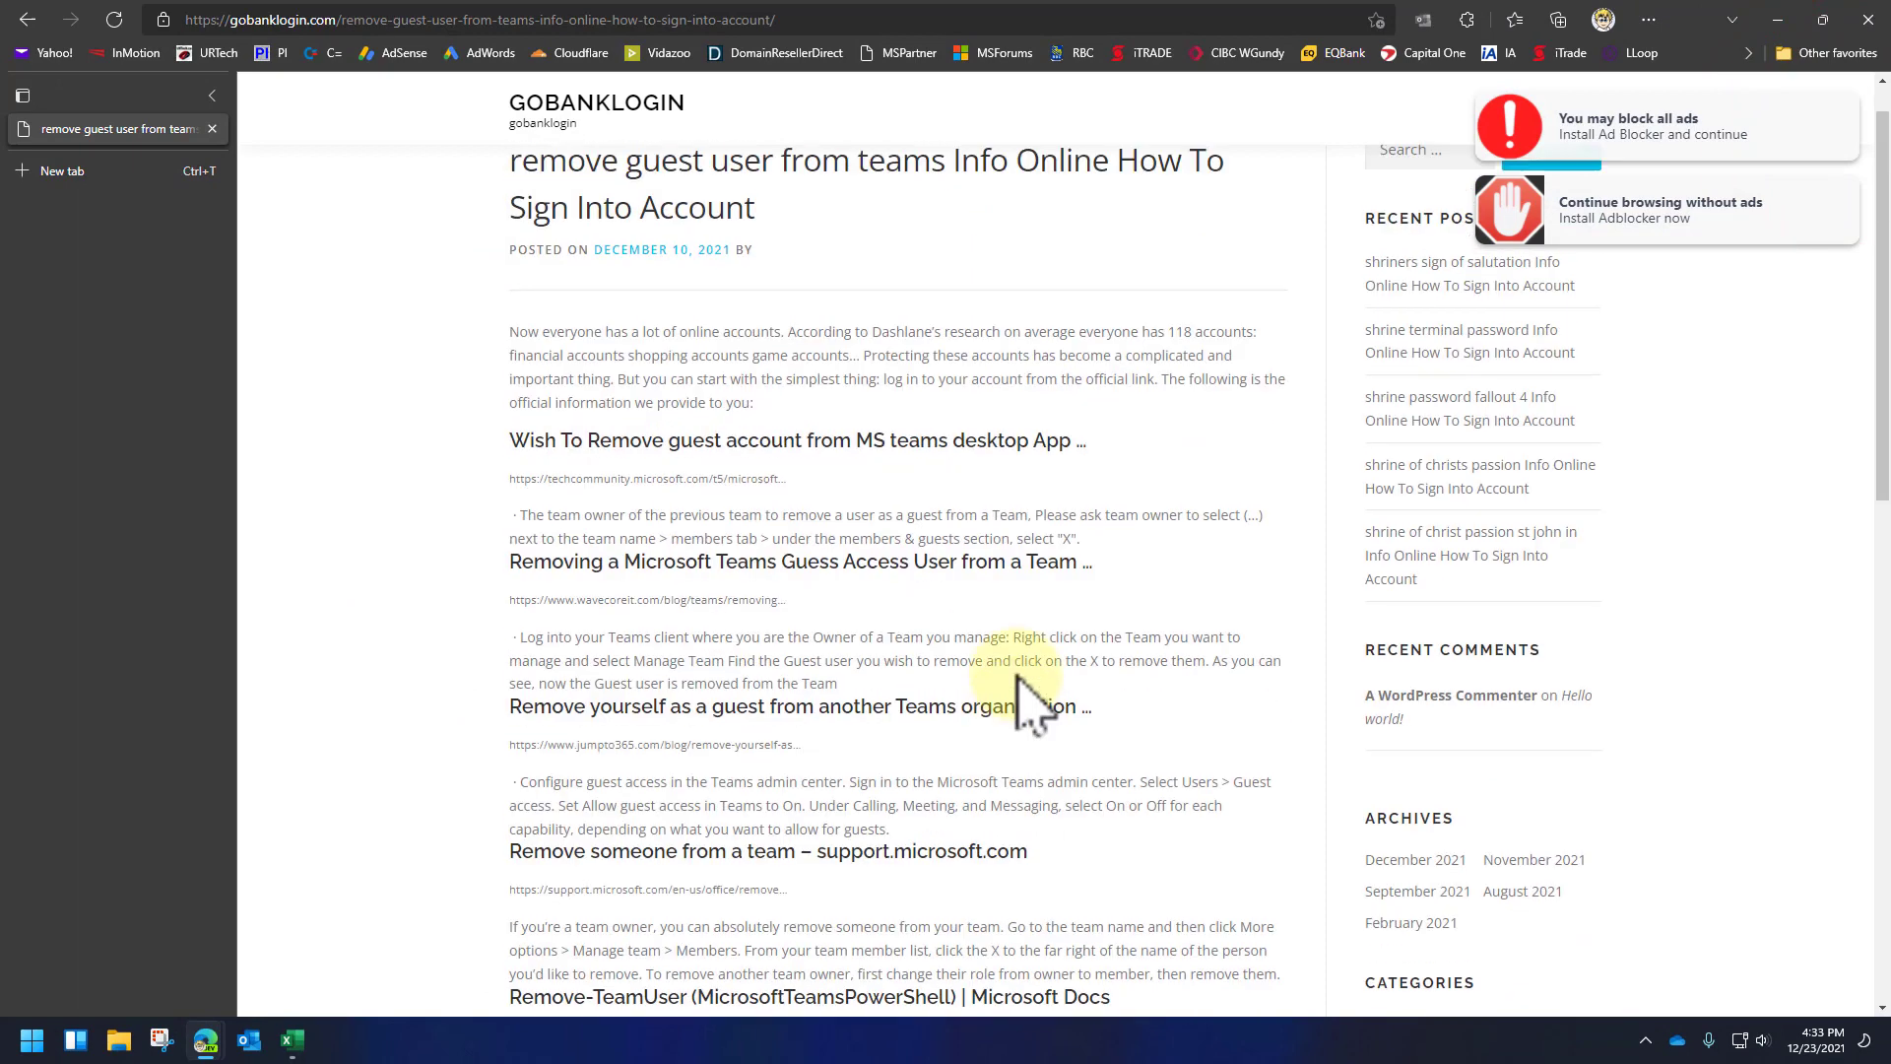
pyautogui.scroll(1, 1025, 699)
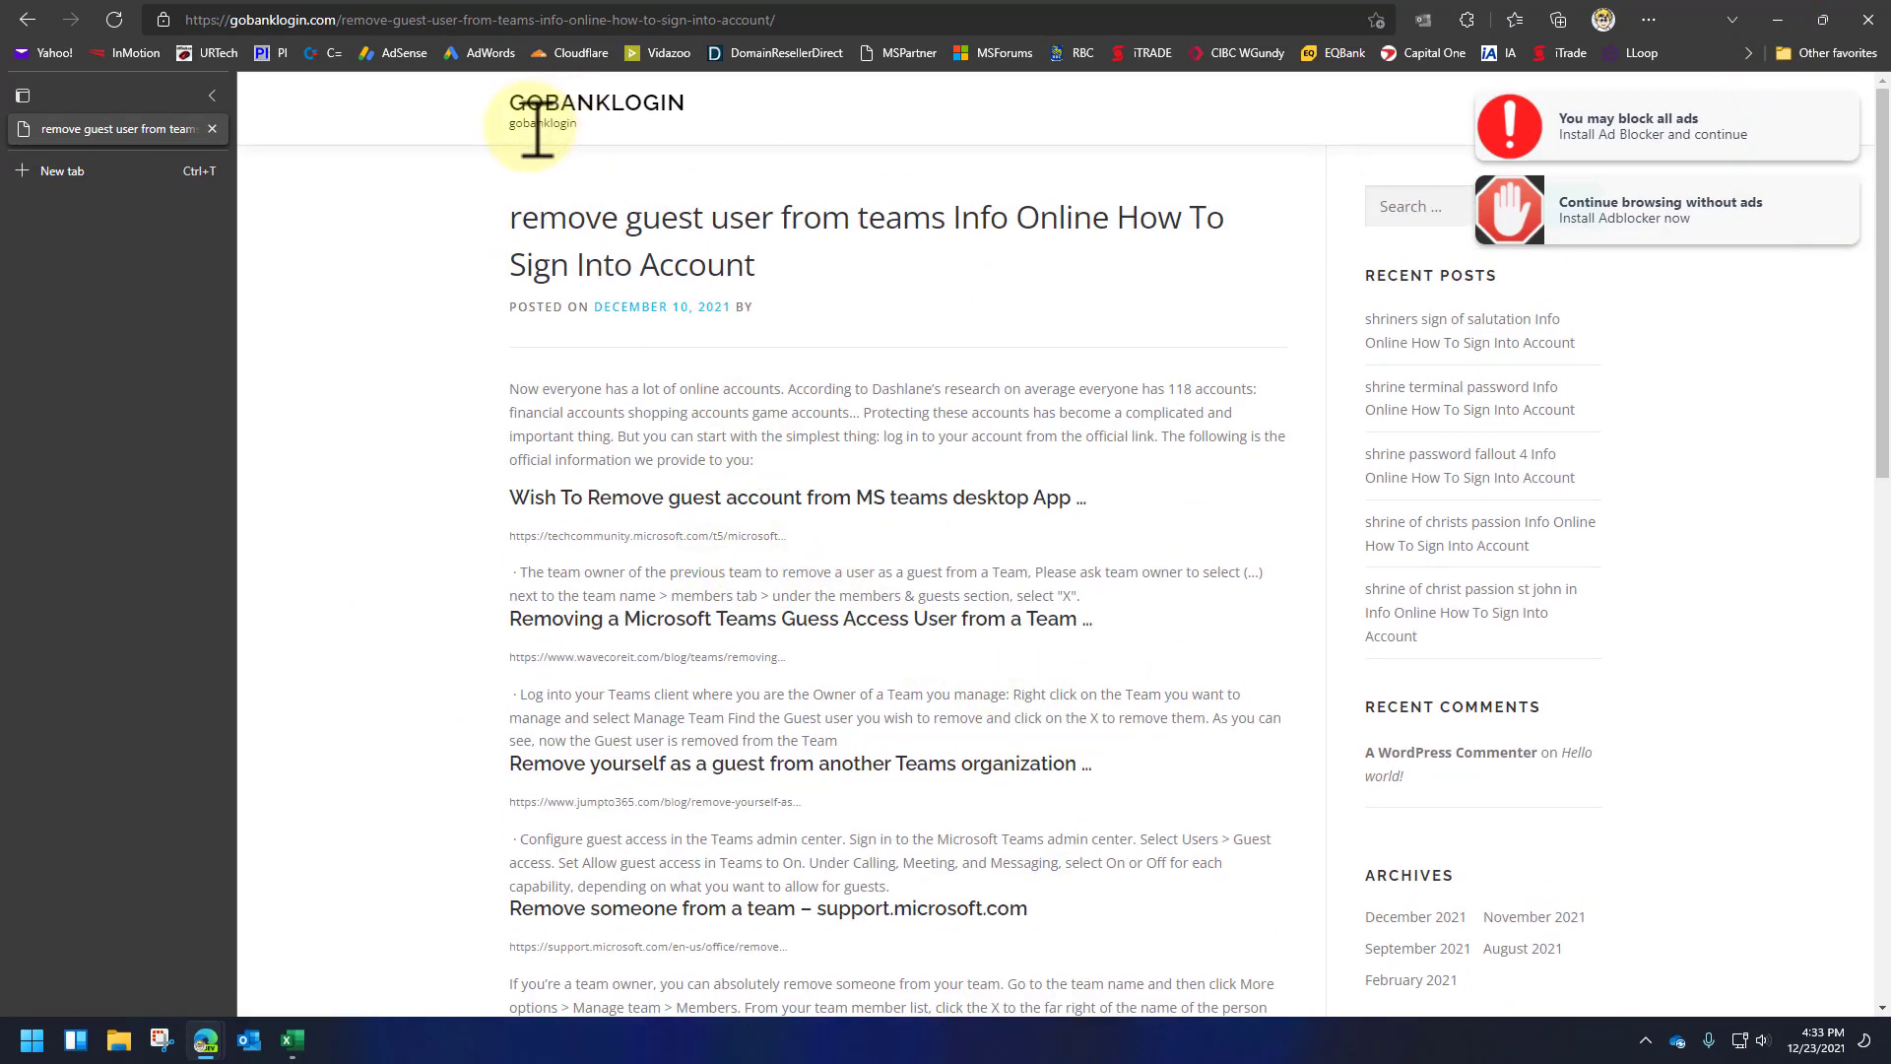
# Open the gobanklogin homepage and look over its opening article and footer theme credit.
pyautogui.click(559, 102)
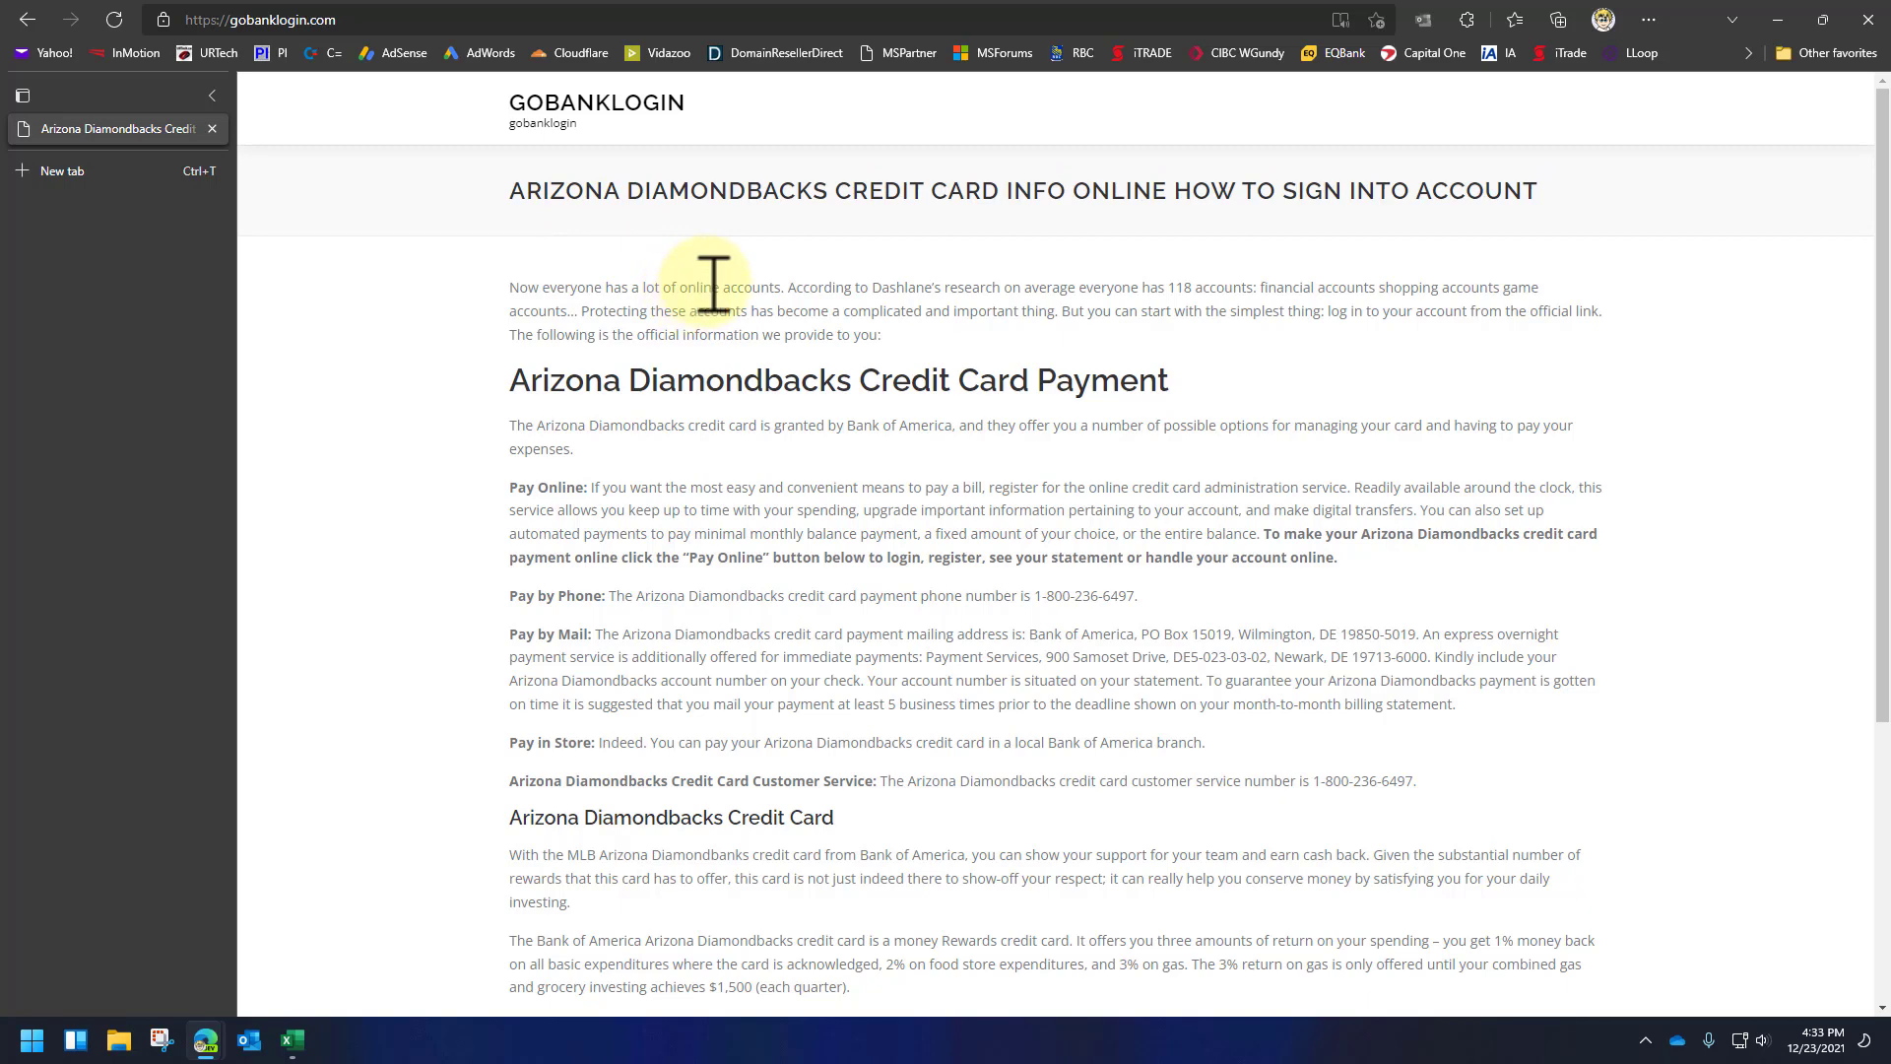
pyautogui.moveTo(714, 286); pyautogui.dragTo(849, 389)
pyautogui.click(864, 455)
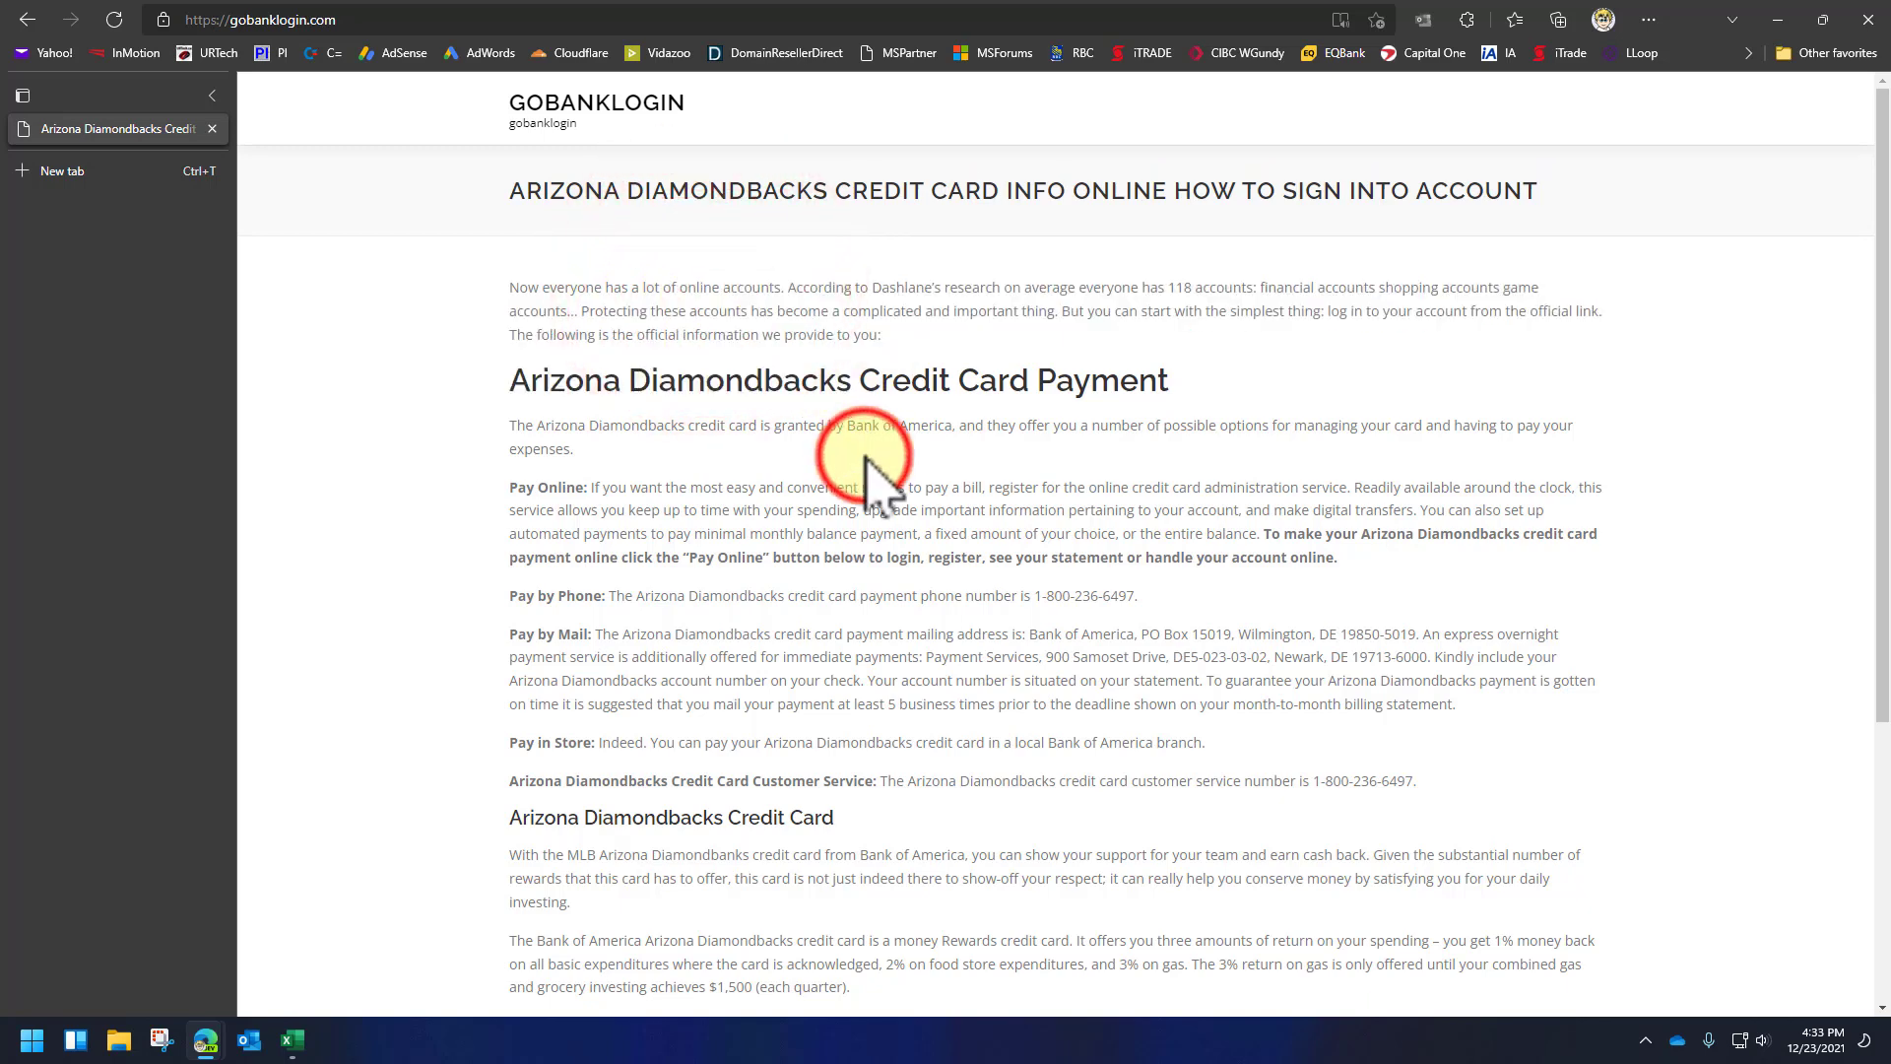
pyautogui.scroll(-5, 689, 394)
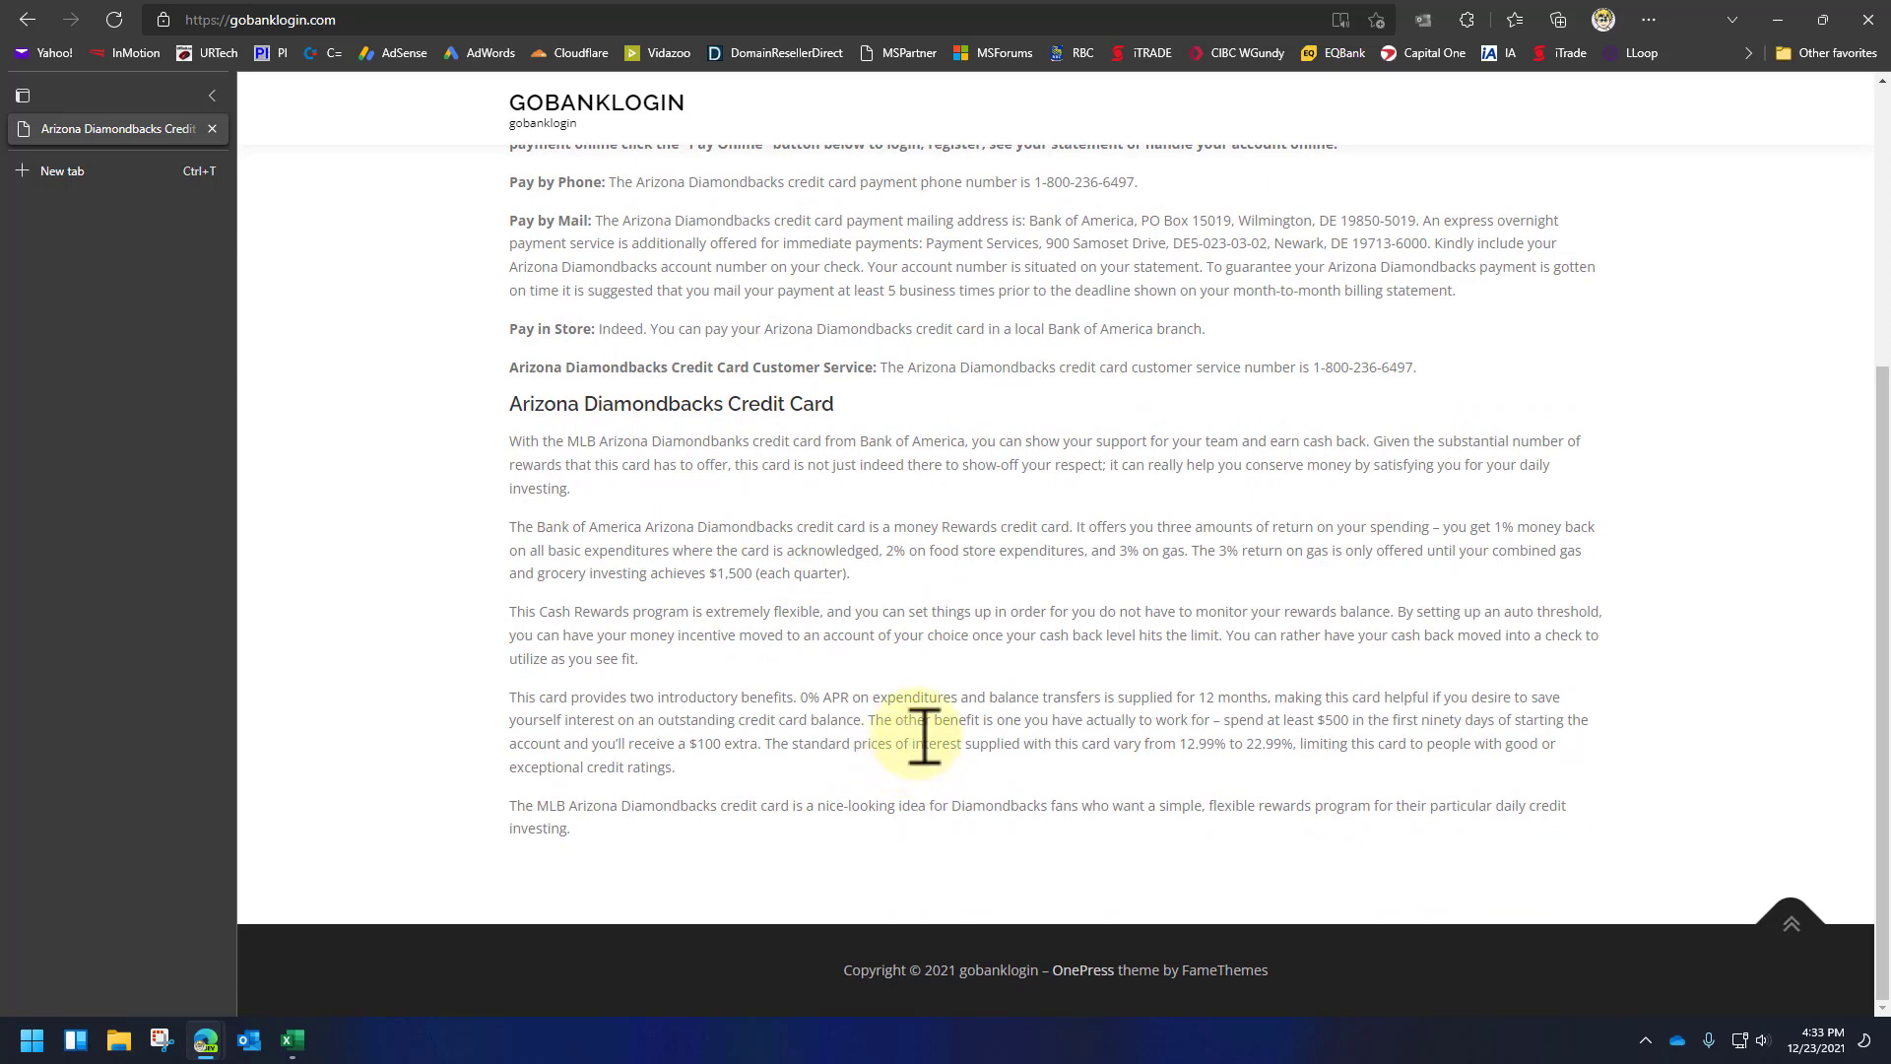
pyautogui.scroll(5, 923, 734)
pyautogui.moveTo(845, 286); pyautogui.dragTo(882, 335)
pyautogui.scroll(-5, 1177, 582)
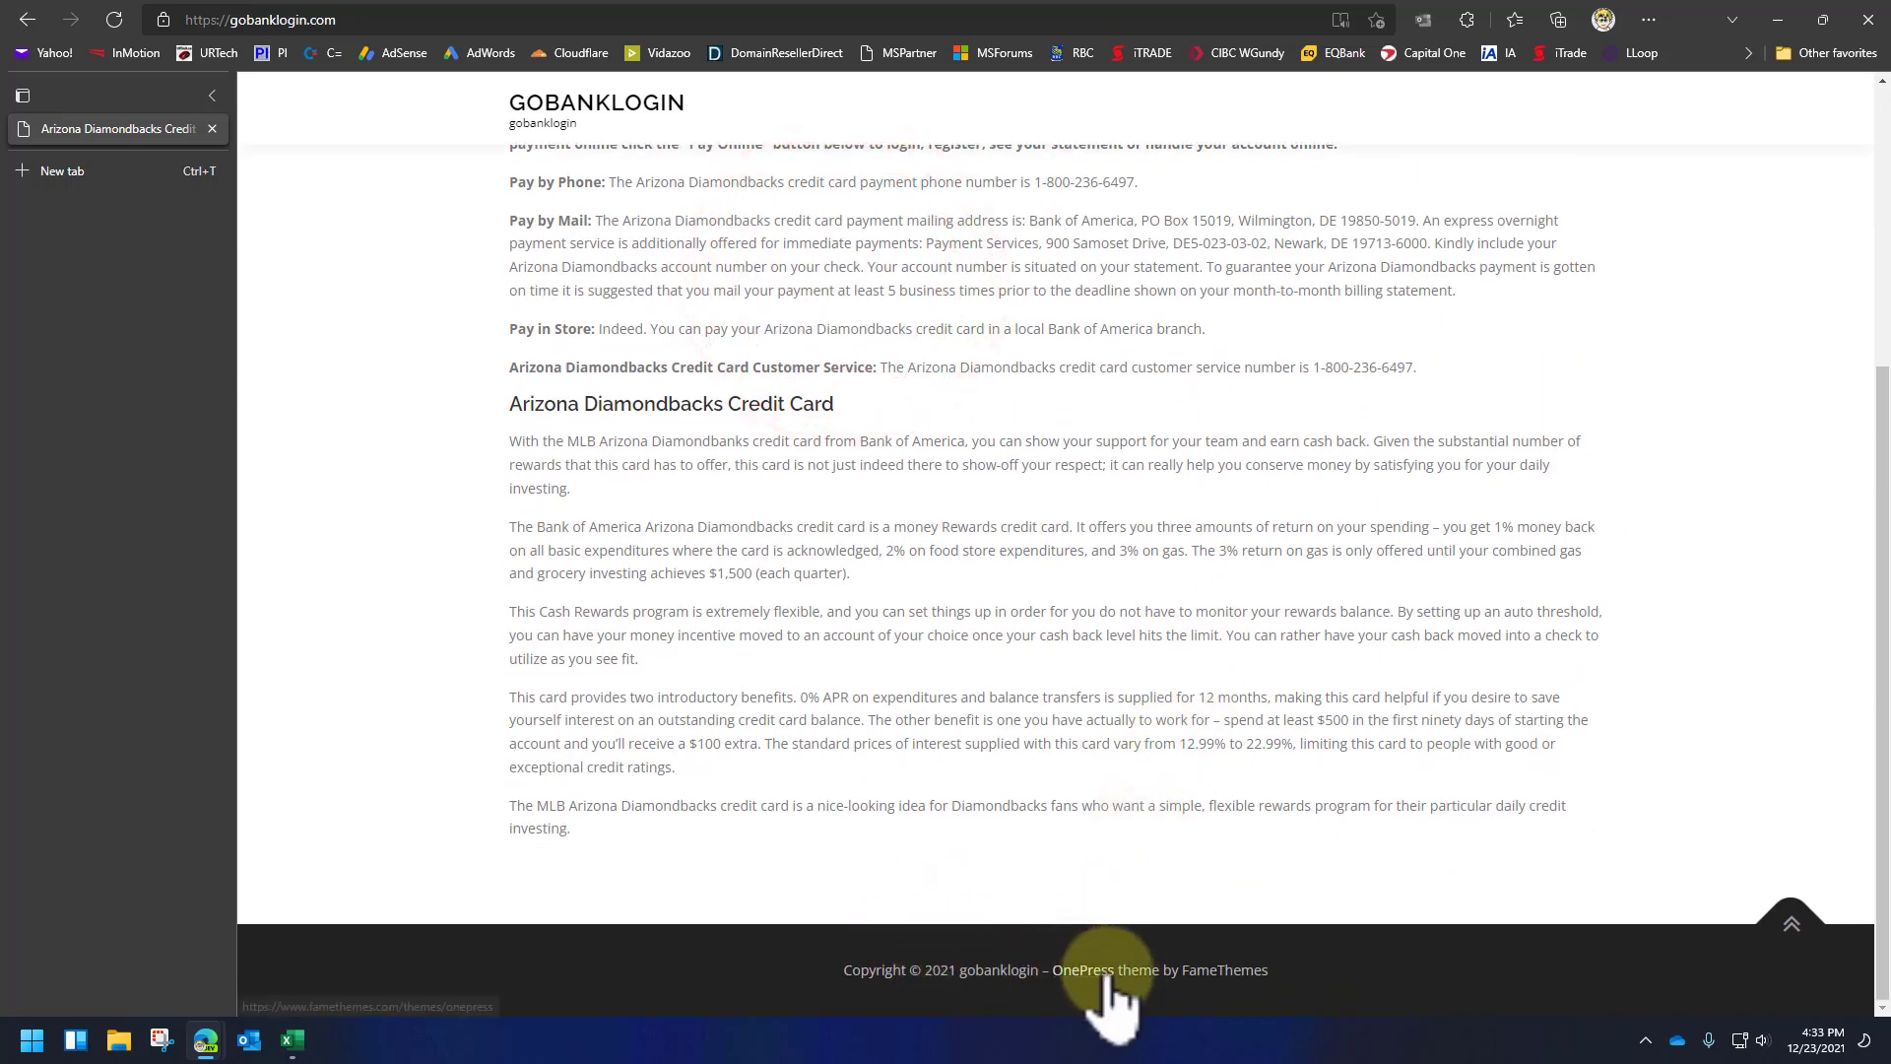
pyautogui.moveTo(1300, 972); pyautogui.dragTo(842, 975)
pyautogui.scroll(4, 1025, 719)
pyautogui.click(1037, 636)
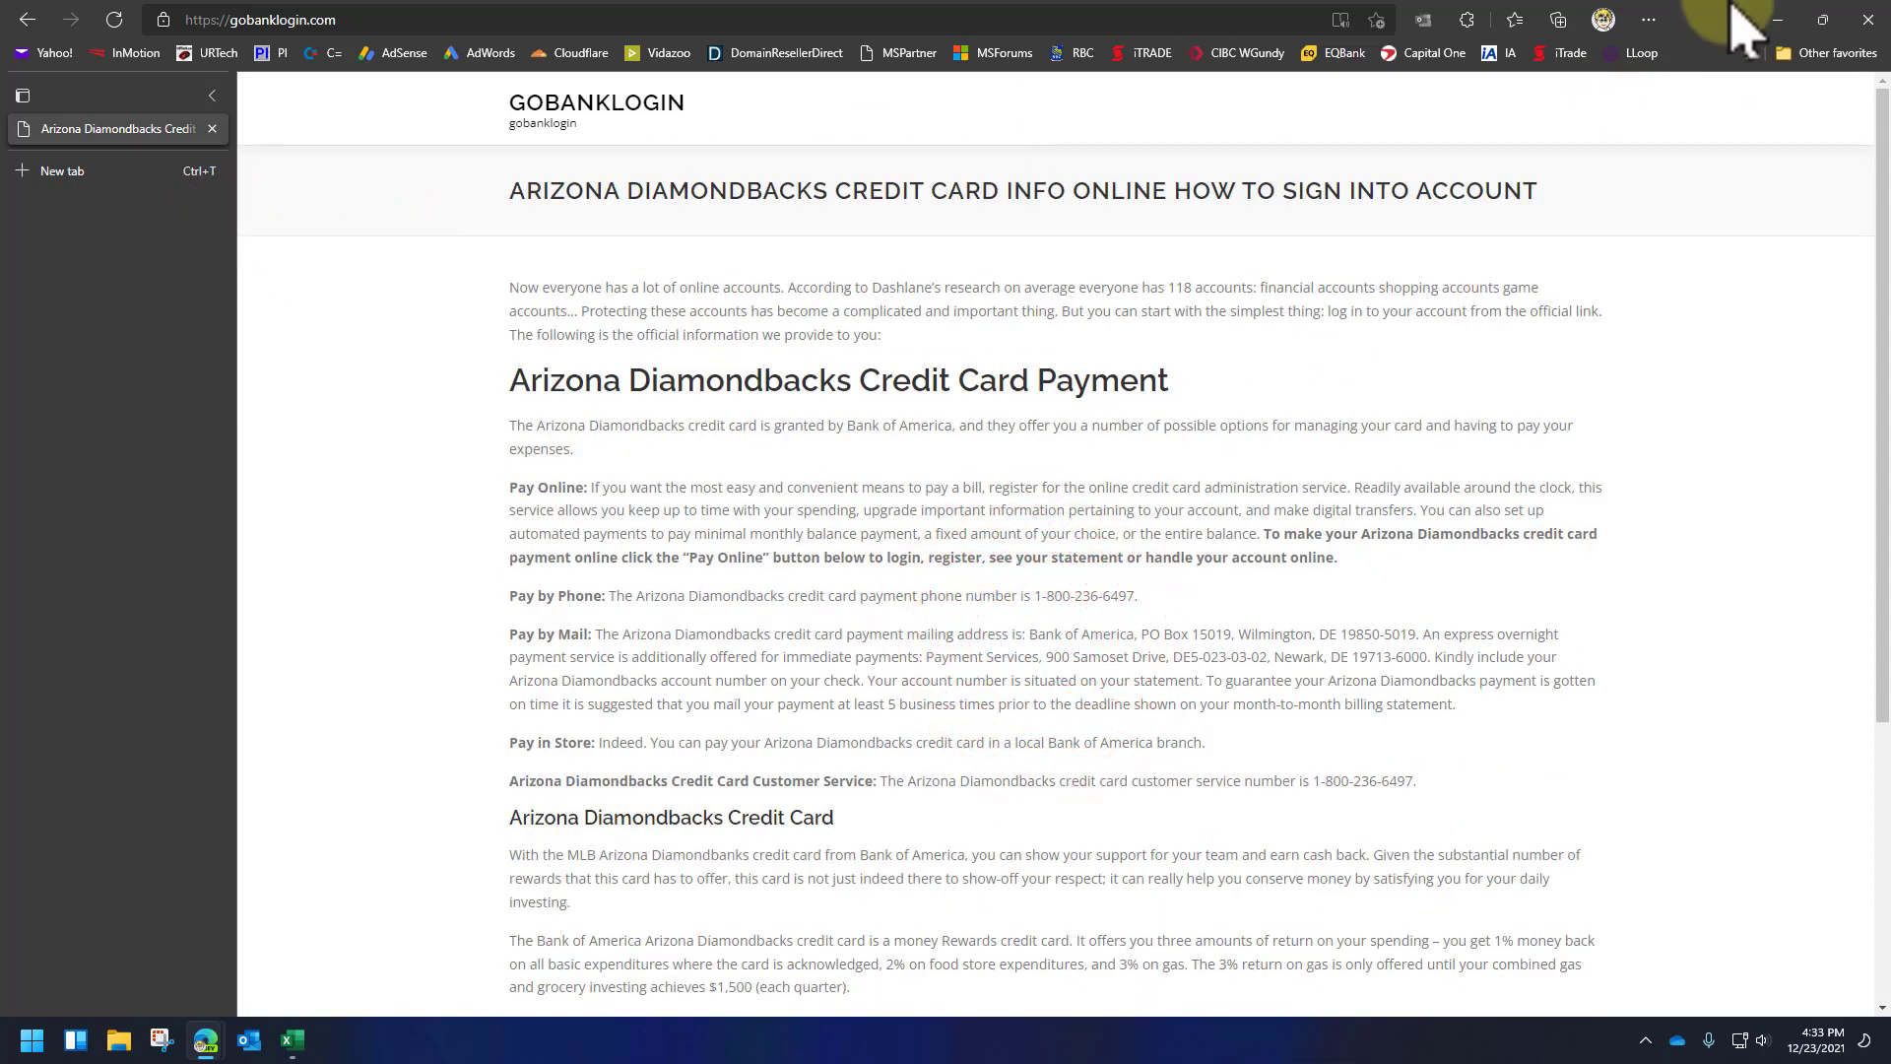
# Minimize the gobanklogin window, switch to the URTech tab, then bring gobanklogin back.
pyautogui.click(1779, 22)
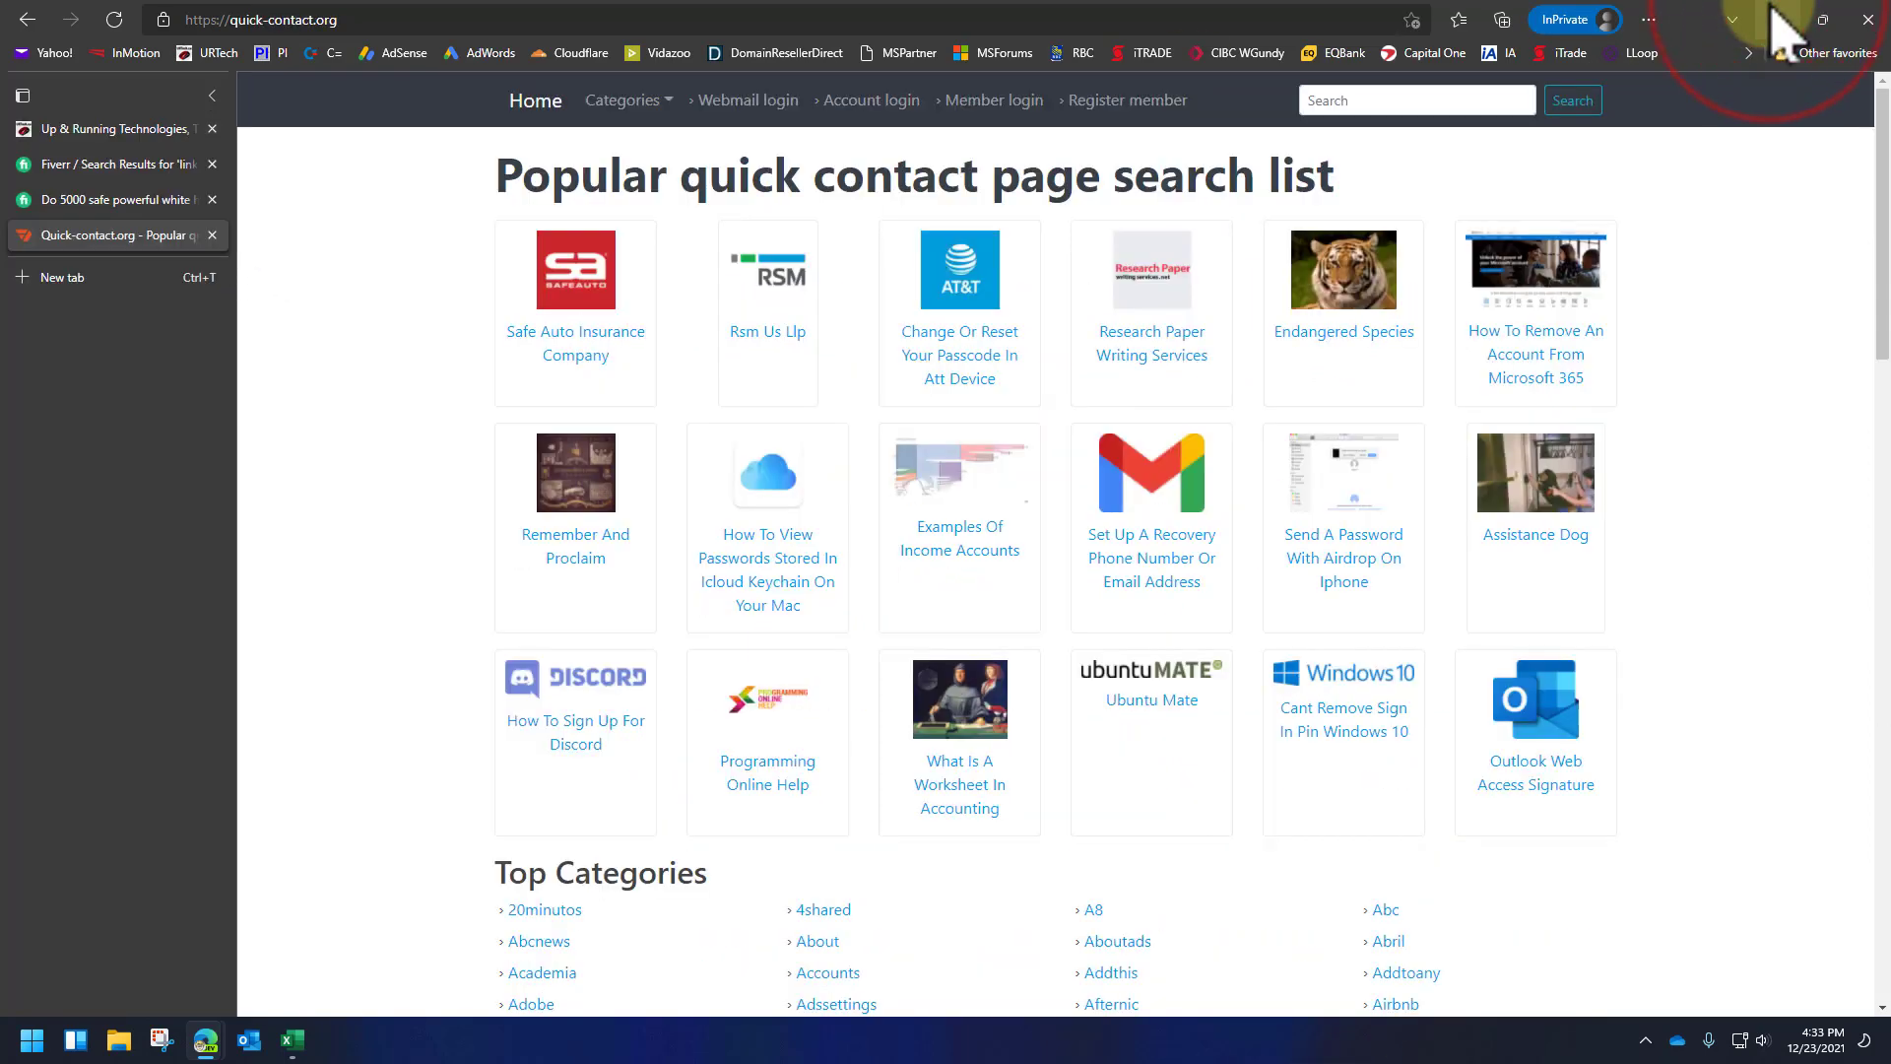
pyautogui.click(108, 128)
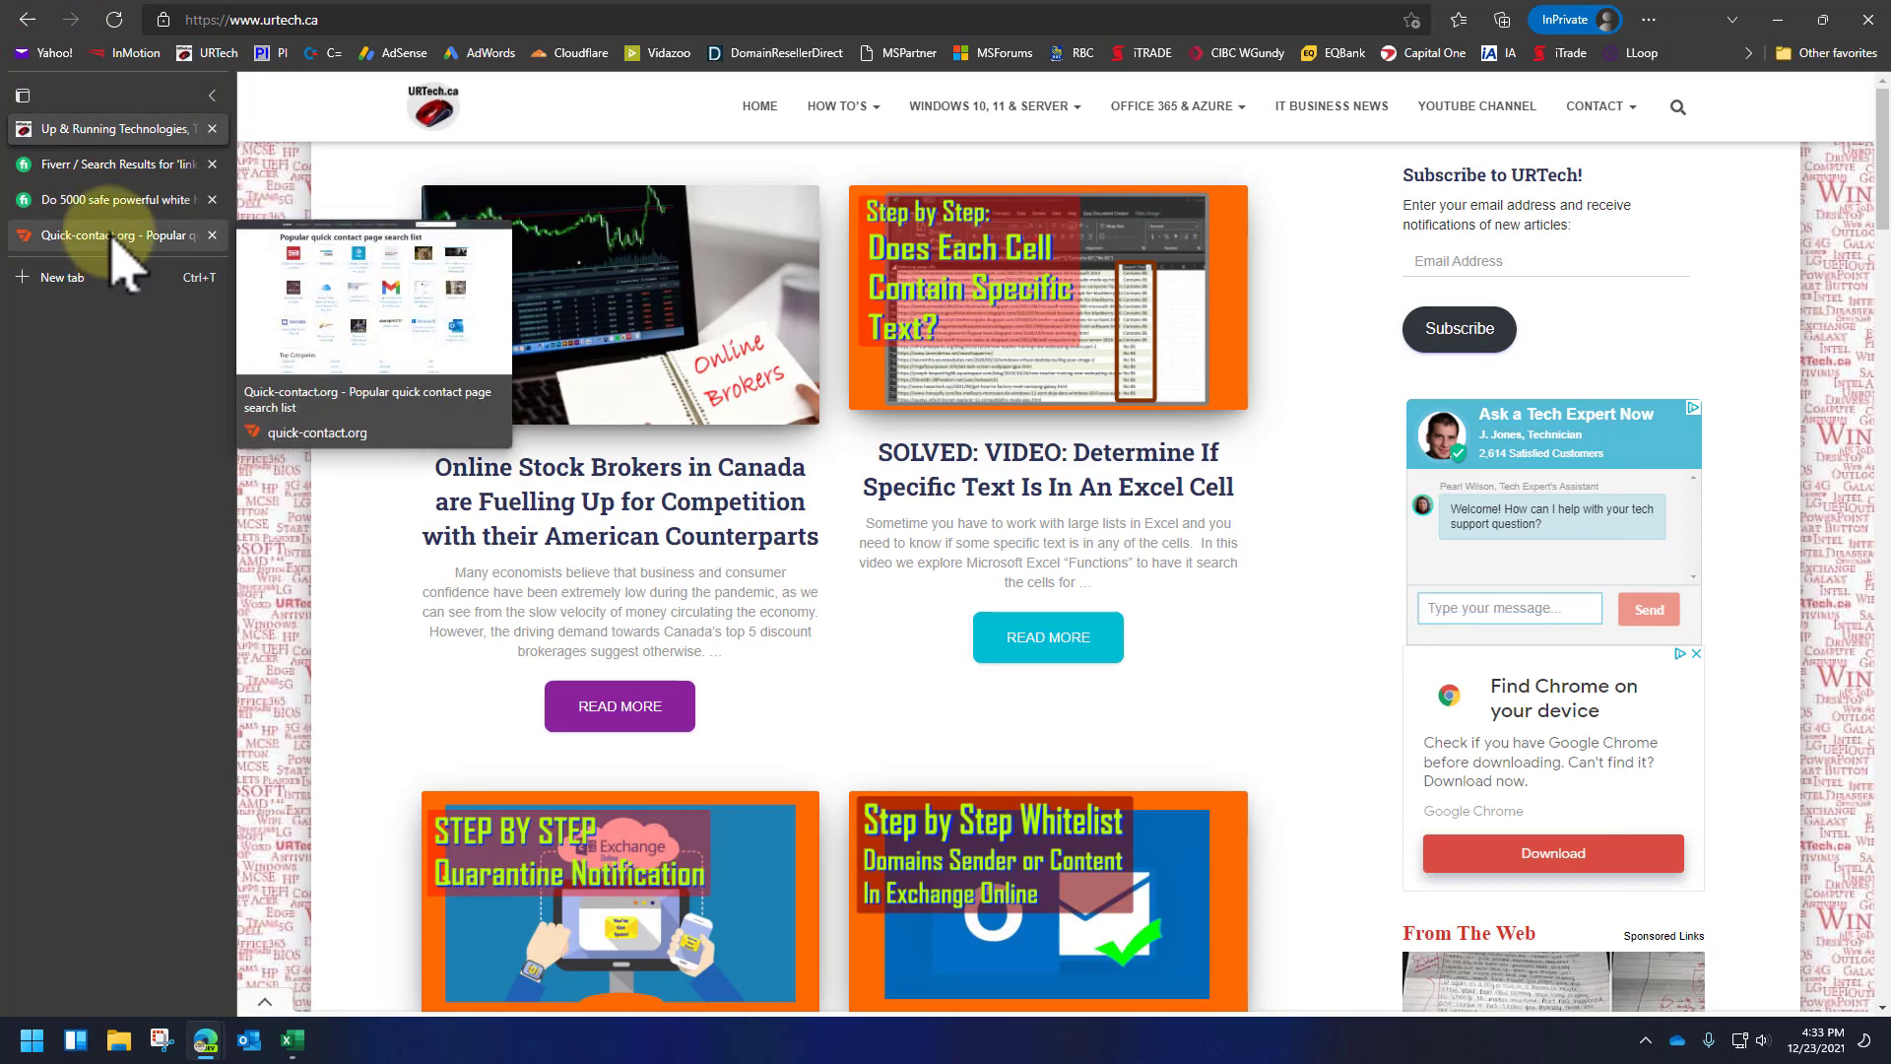
pyautogui.click(404, 20)
pyautogui.hotkey('ctrl', 'c')
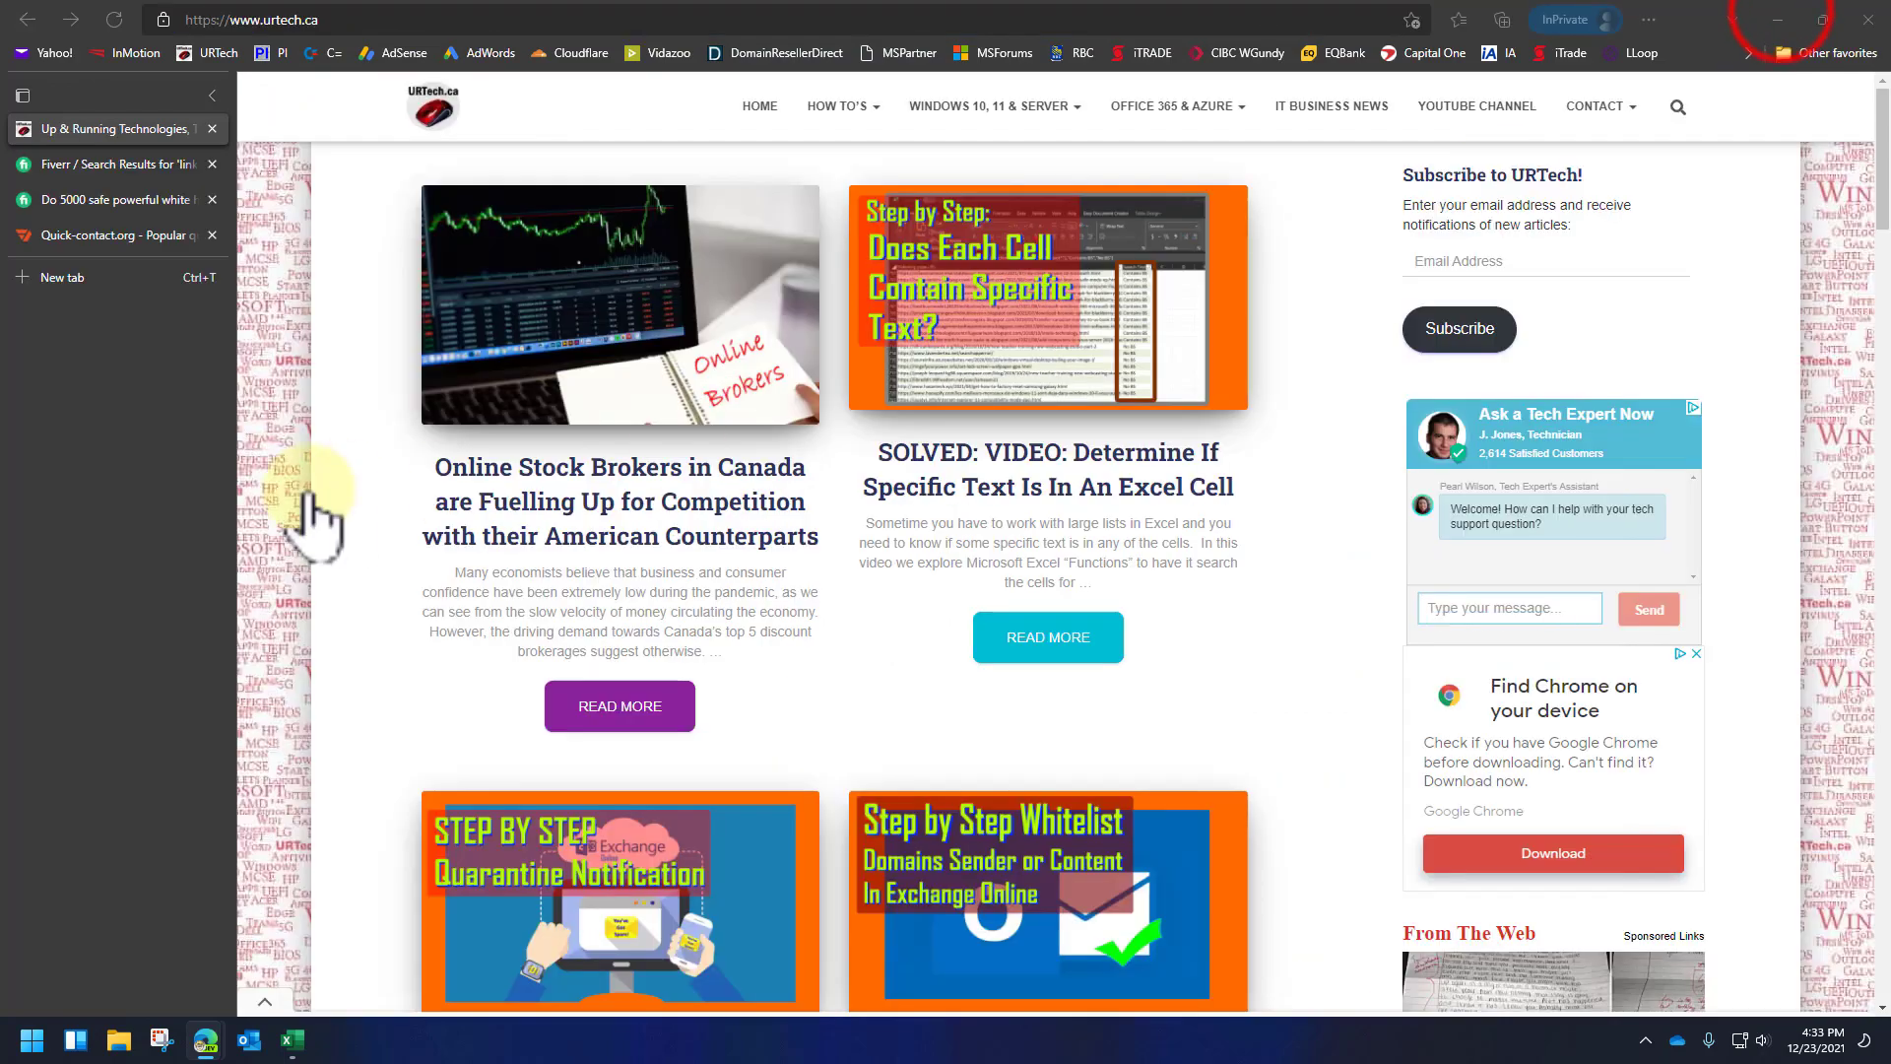
pyautogui.click(1778, 20)
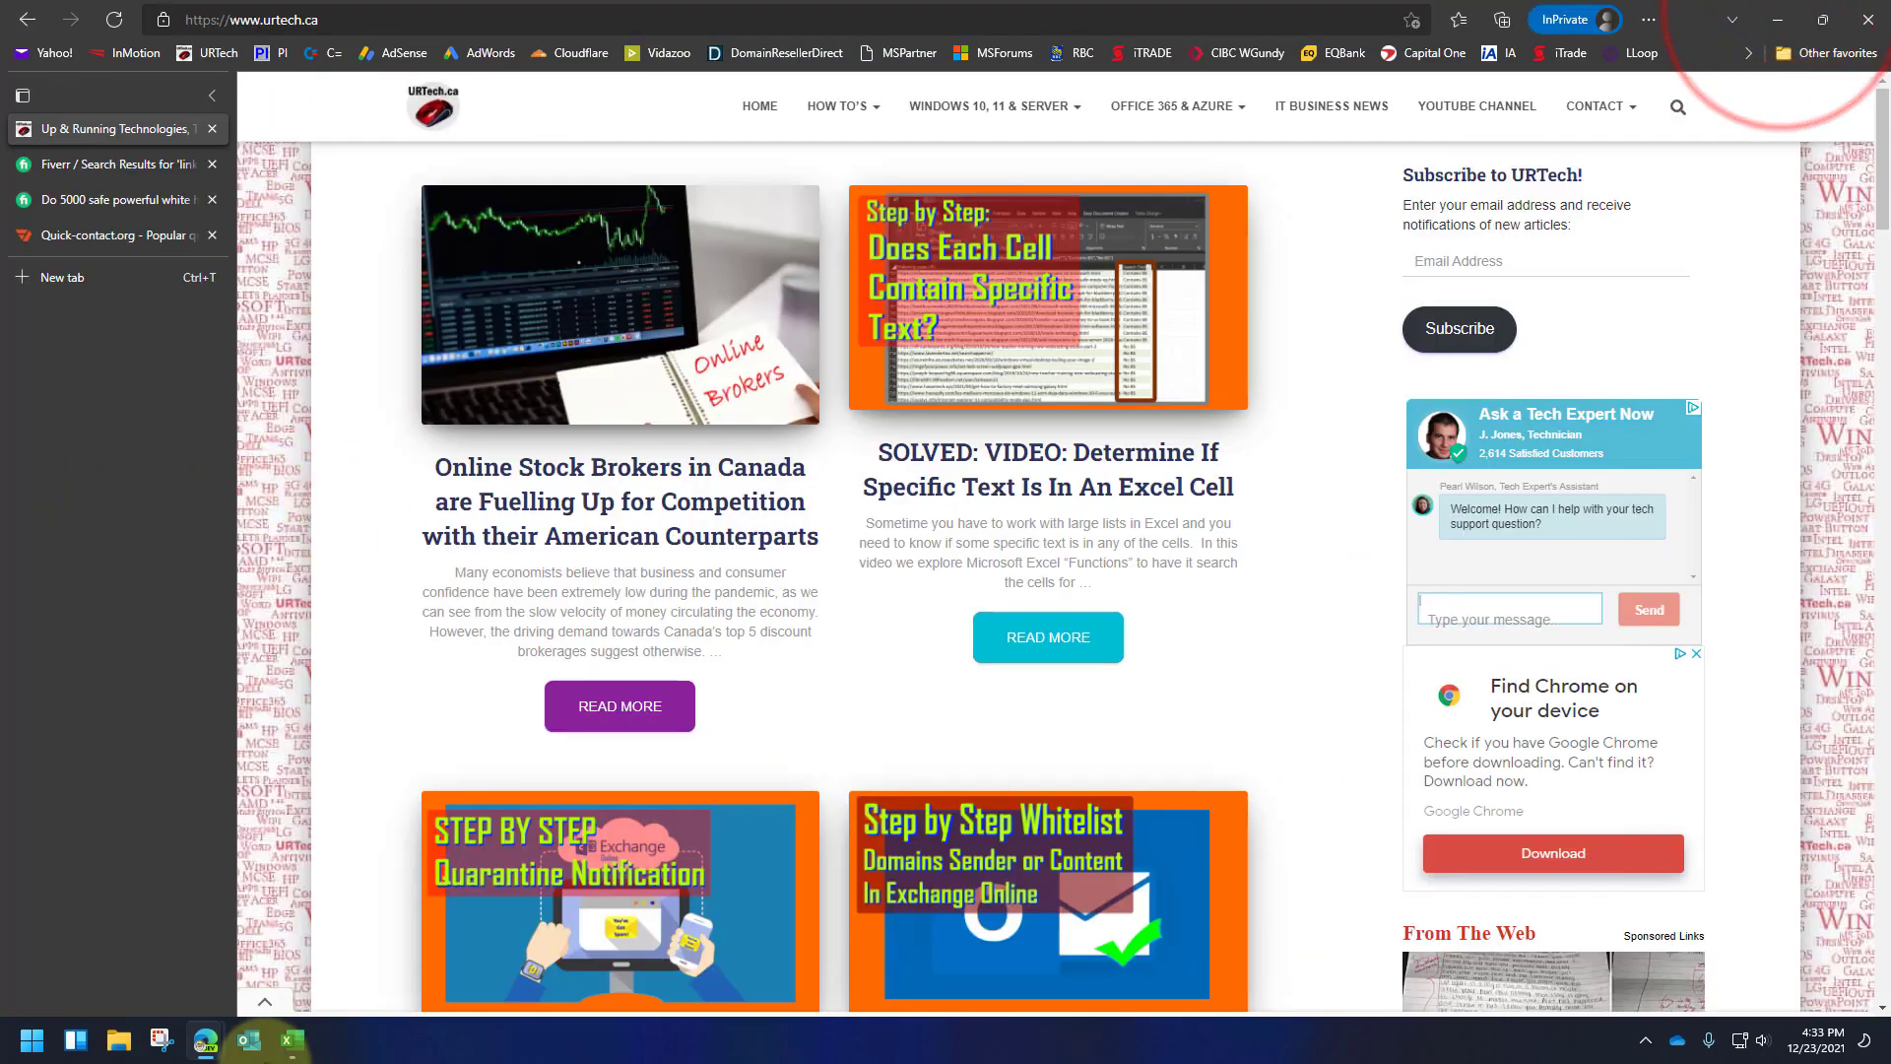
pyautogui.click(291, 1040)
pyautogui.scroll(5, 684, 493)
pyautogui.scroll(17, 613, 462)
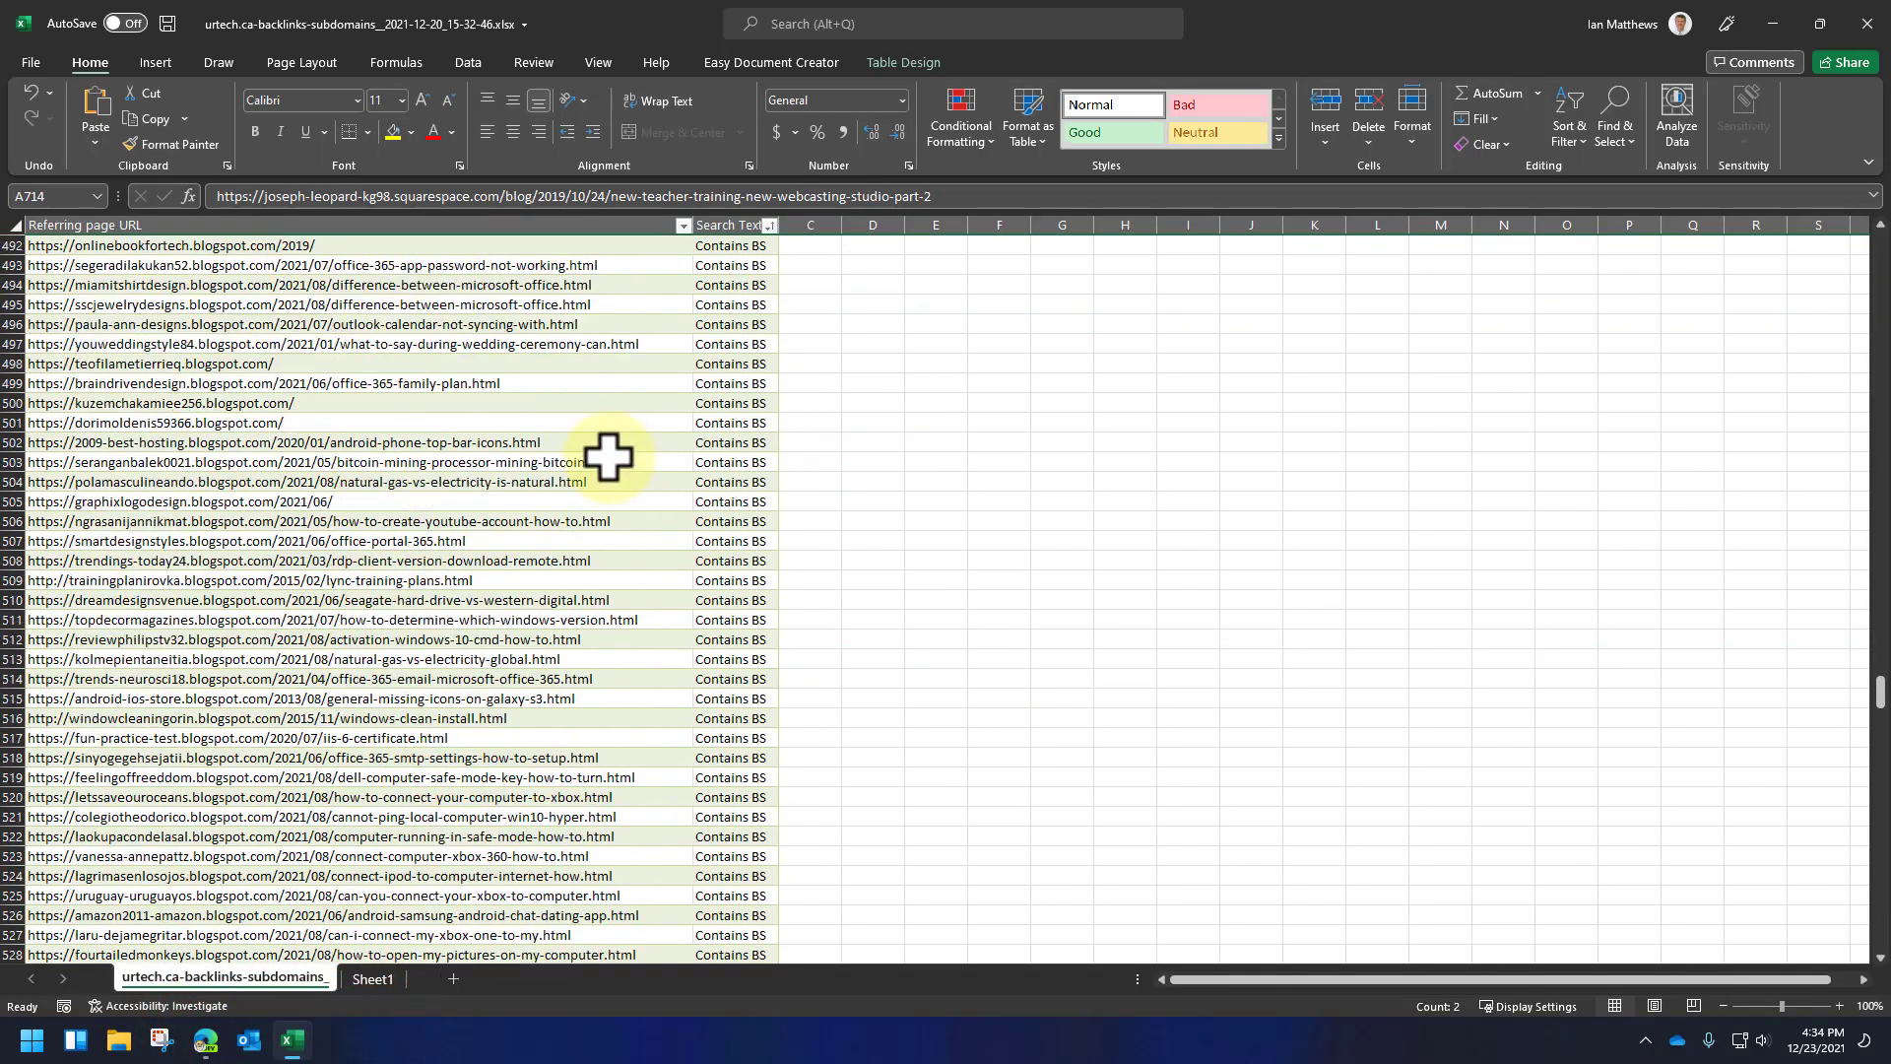
pyautogui.moveTo(1881, 699); pyautogui.dragTo(1858, 233)
pyautogui.click(14, 265)
pyautogui.hotkey('ctrl', 'shift', '+')
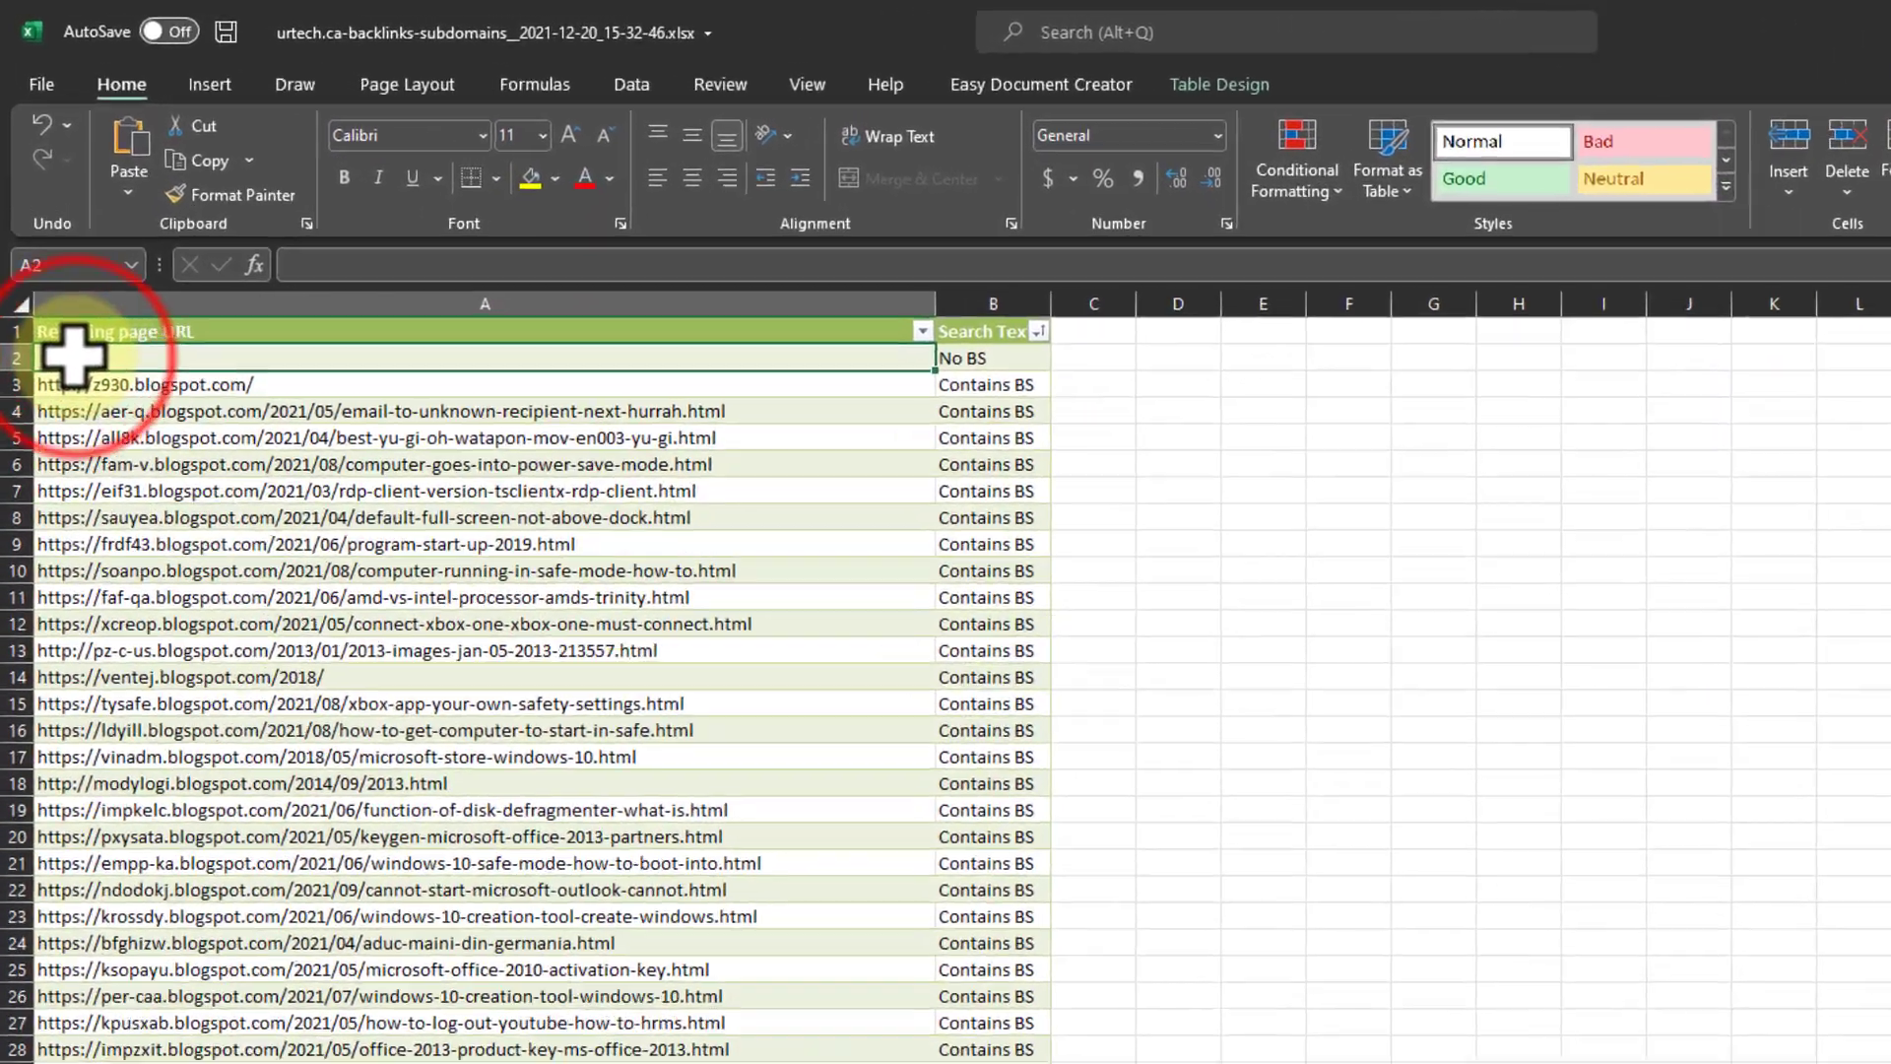
pyautogui.hotkey('ctrl', 'v')
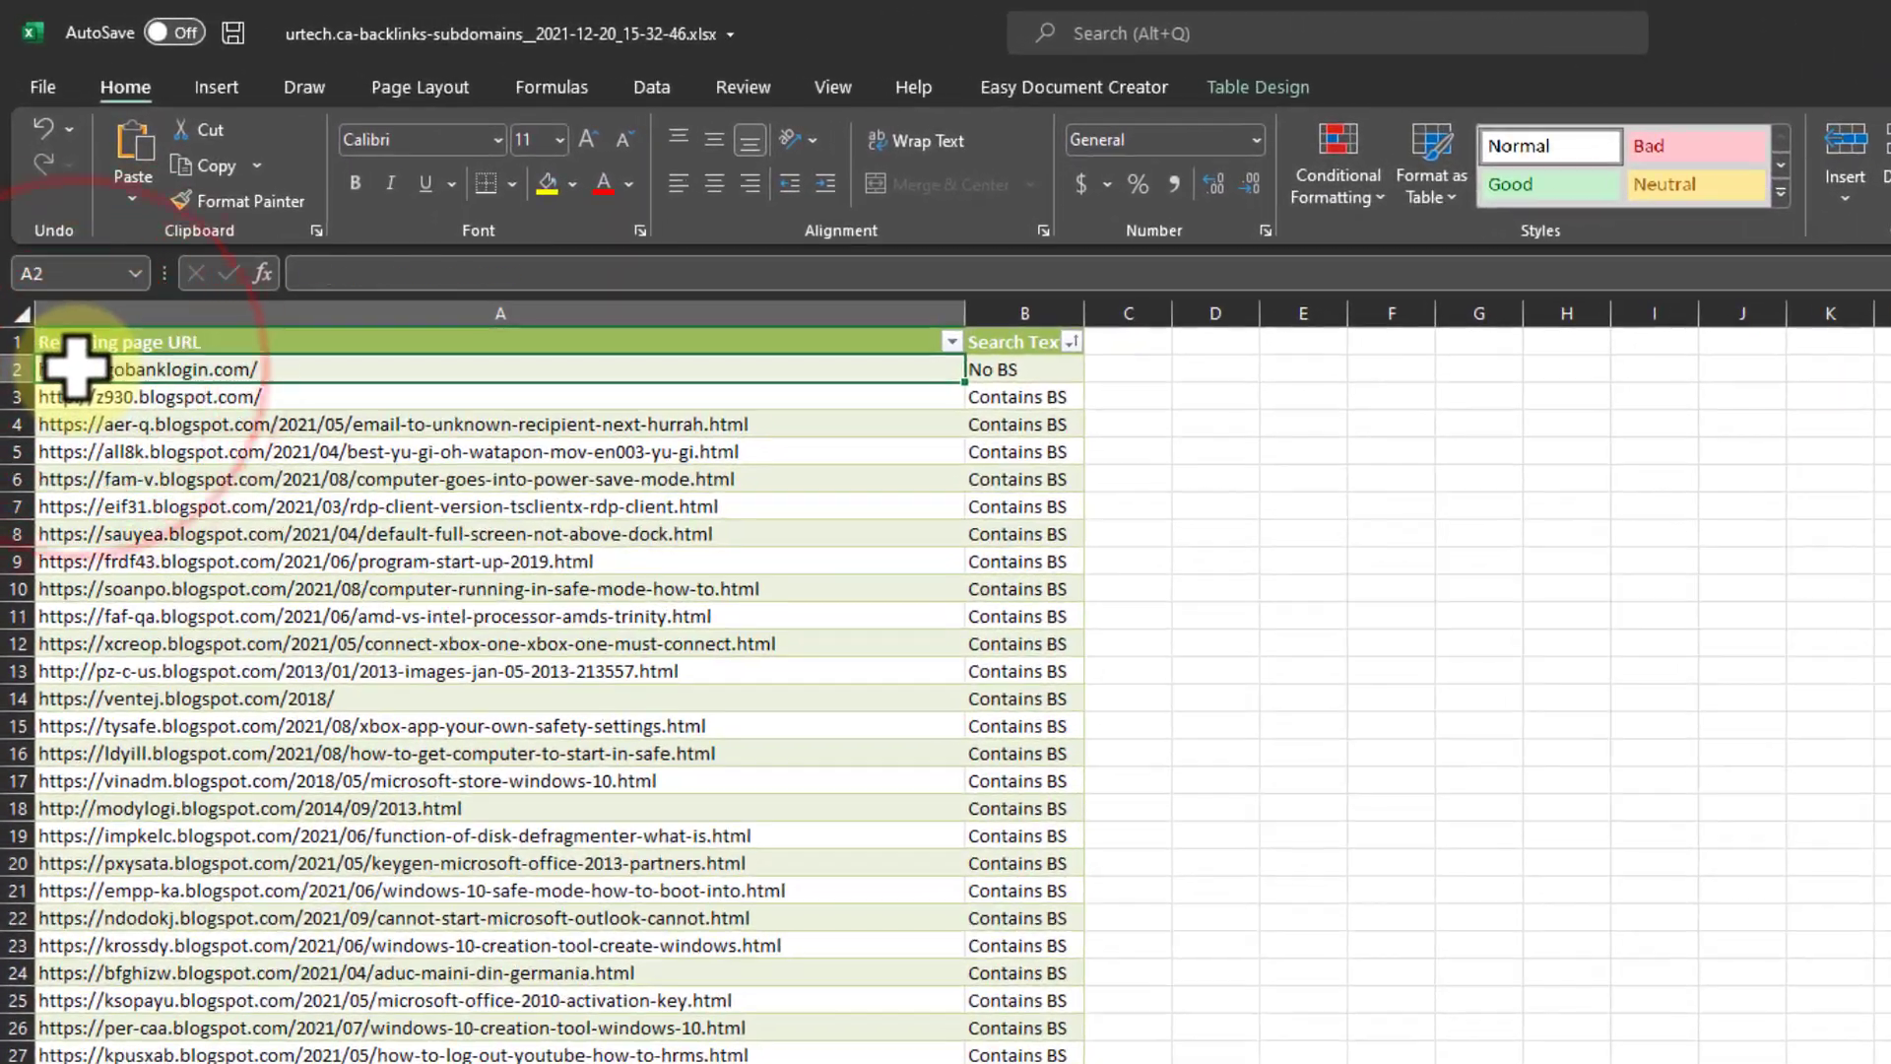
pyautogui.doubleClick(329, 367)
pyautogui.press('Home')
pyautogui.write('domain:')
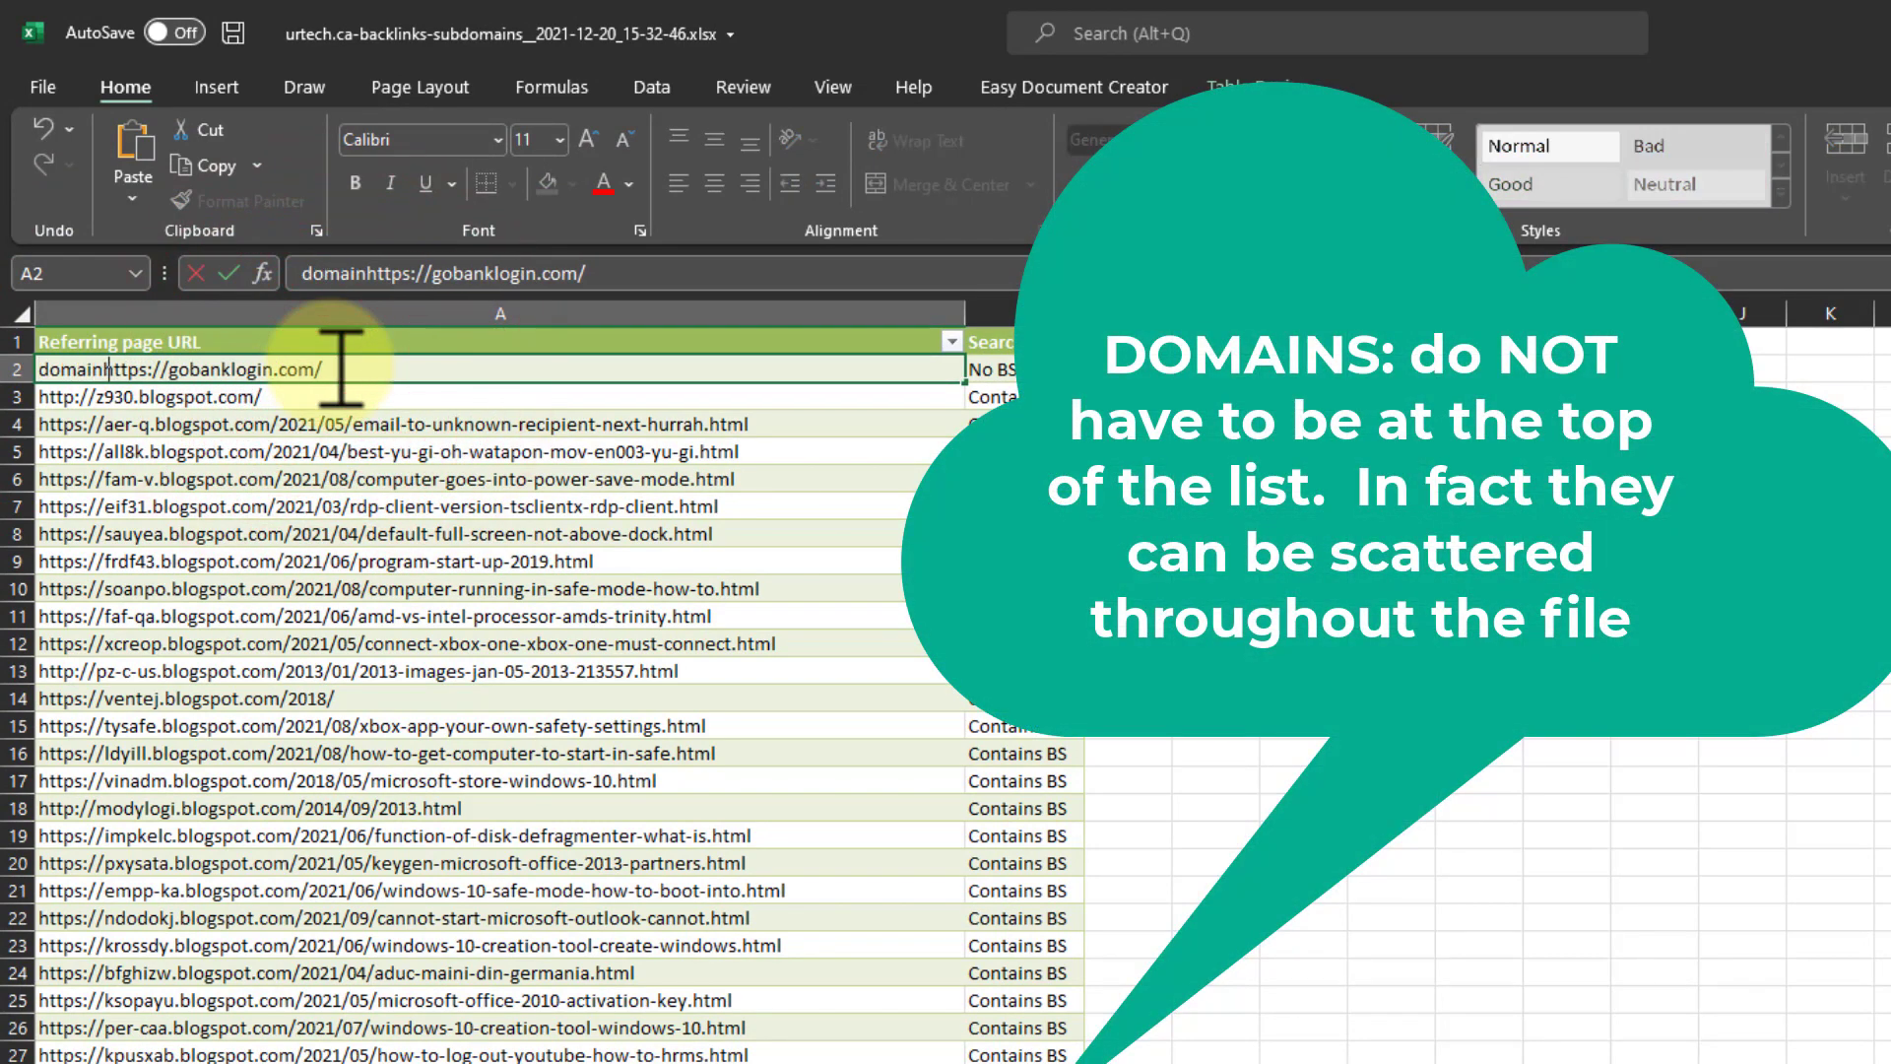
pyautogui.click(1386, 479)
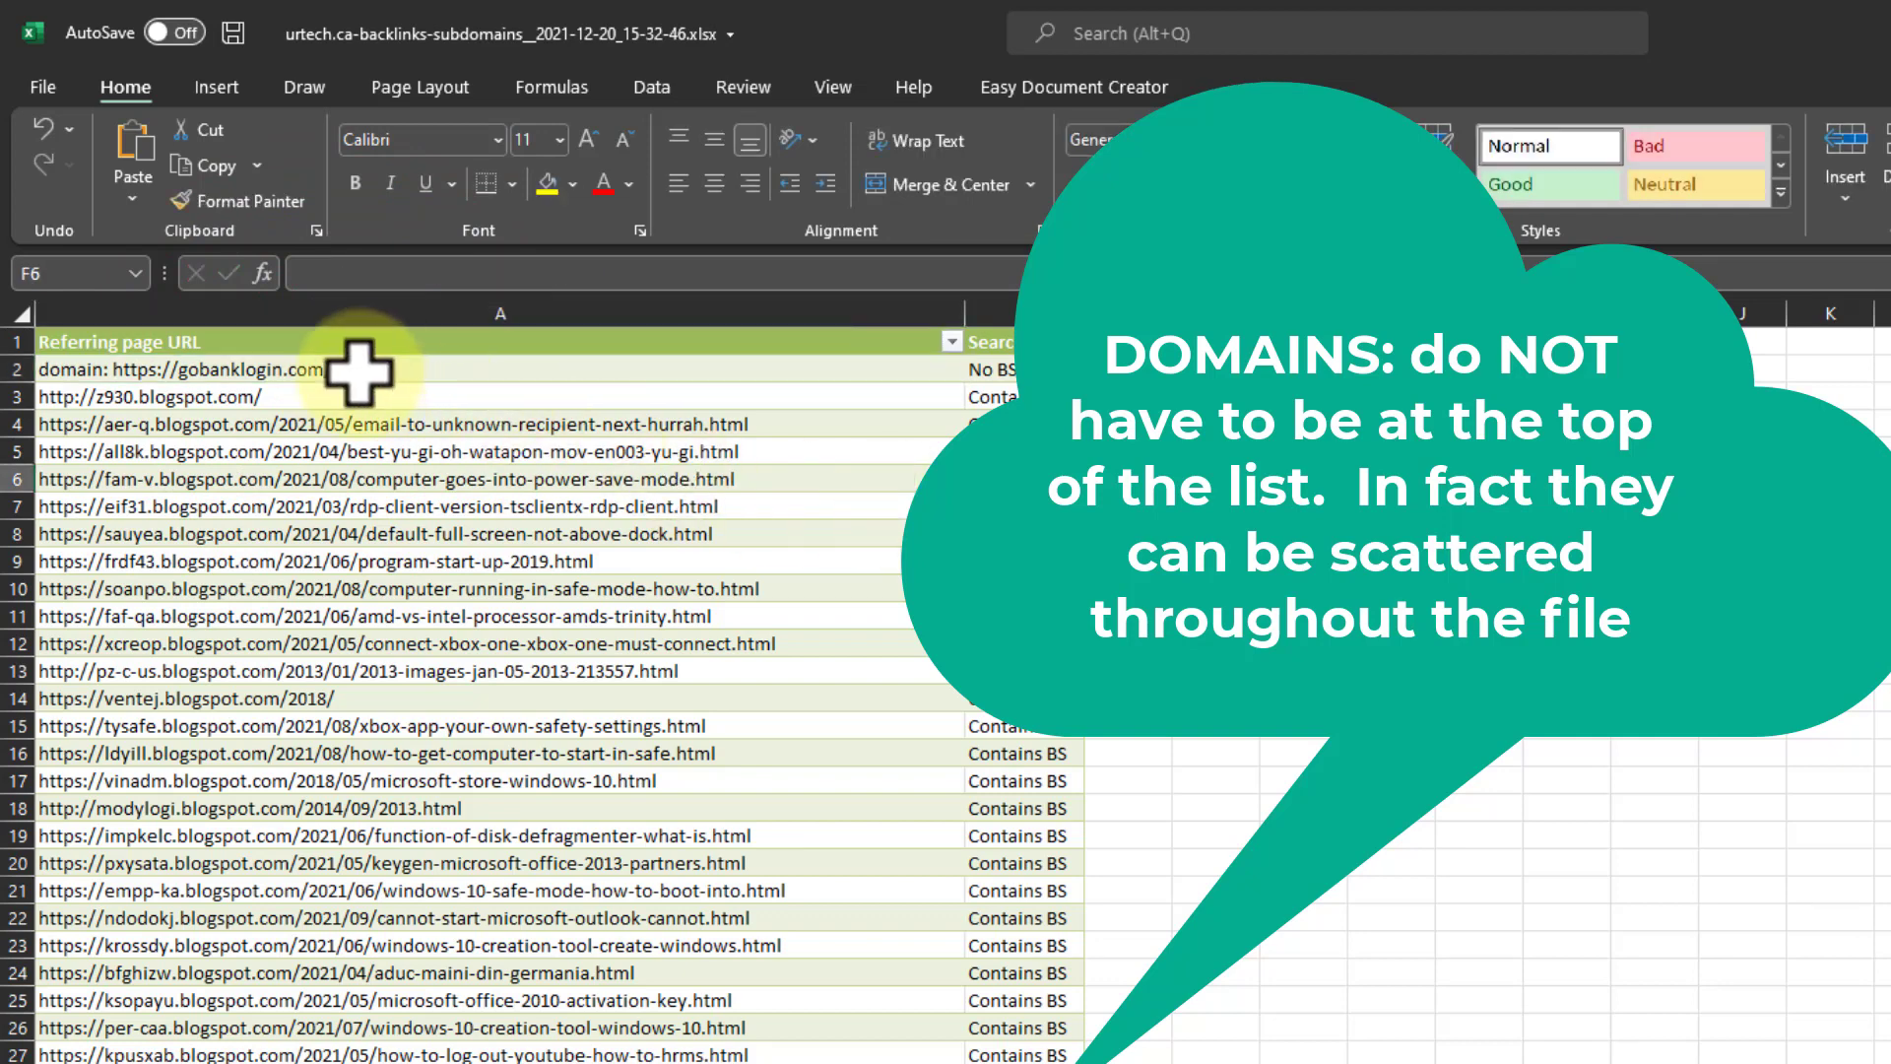
# Delete the Search Text column (column B).
pyautogui.rightClick(30, 342)
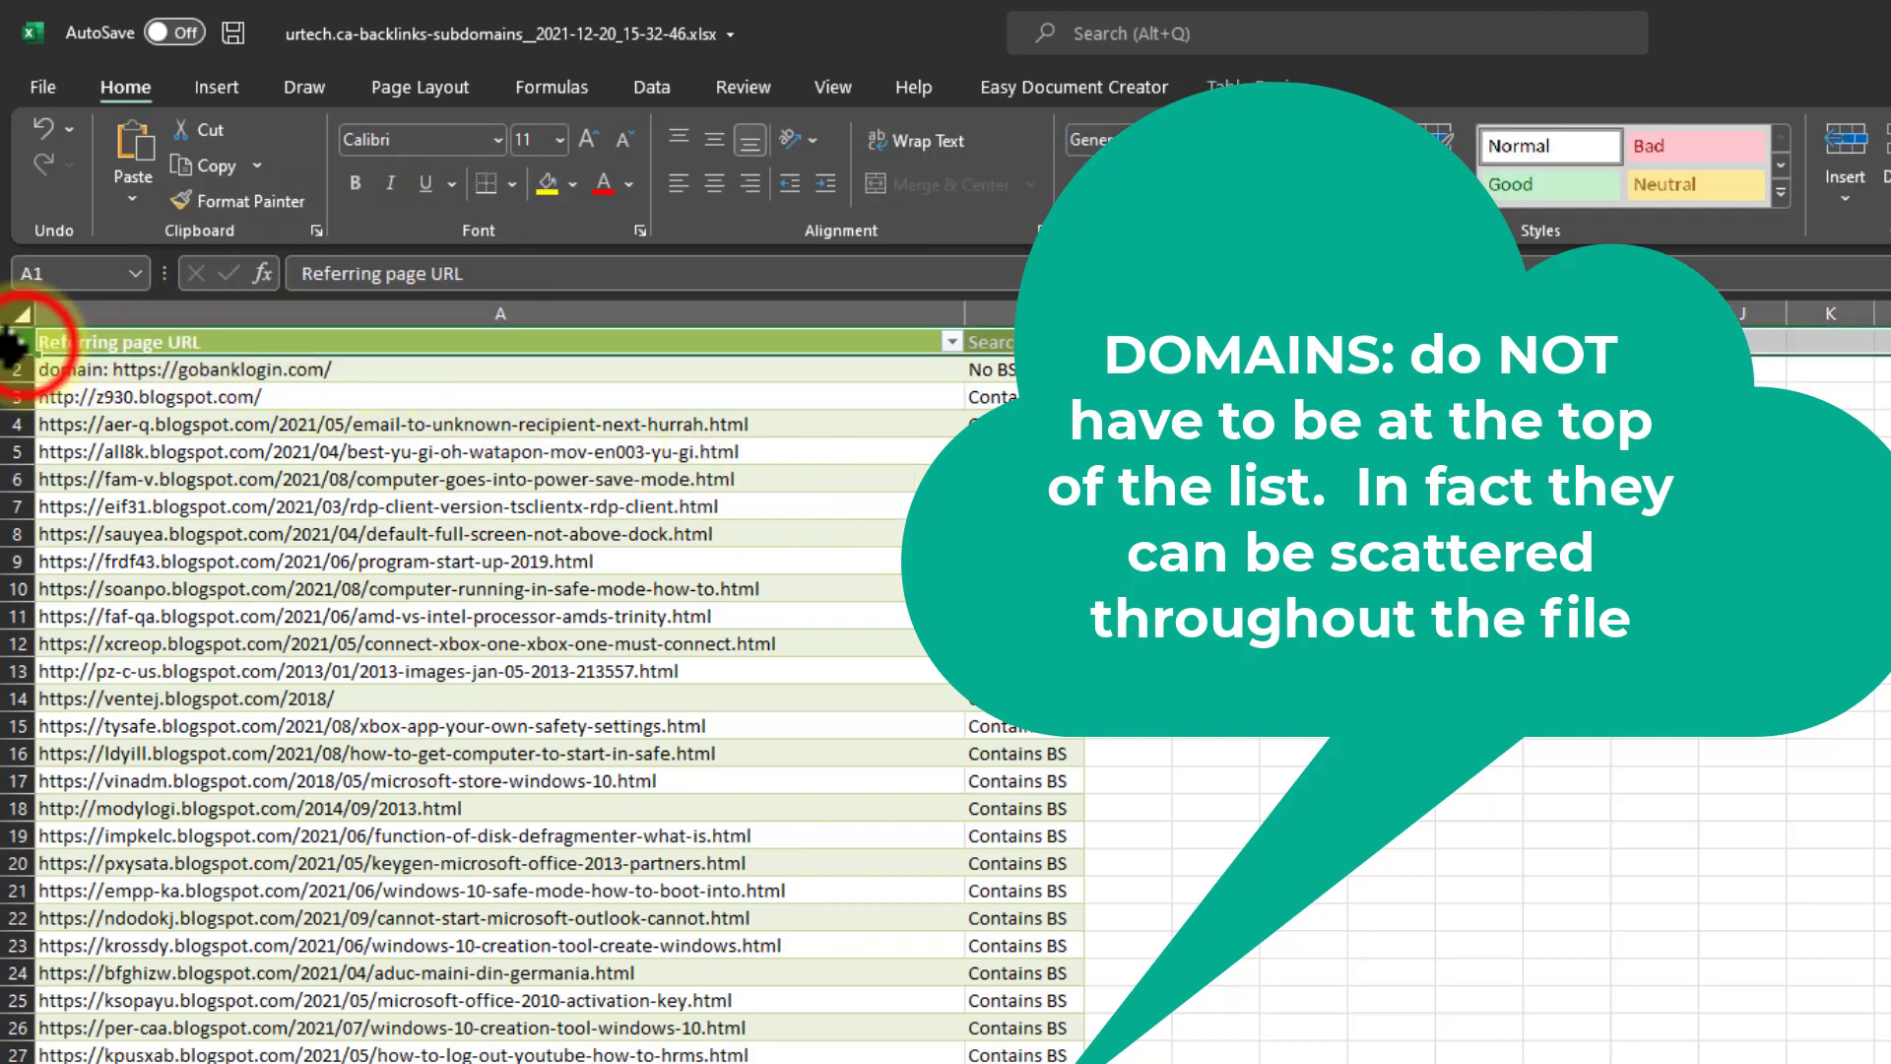
pyautogui.press('Escape')
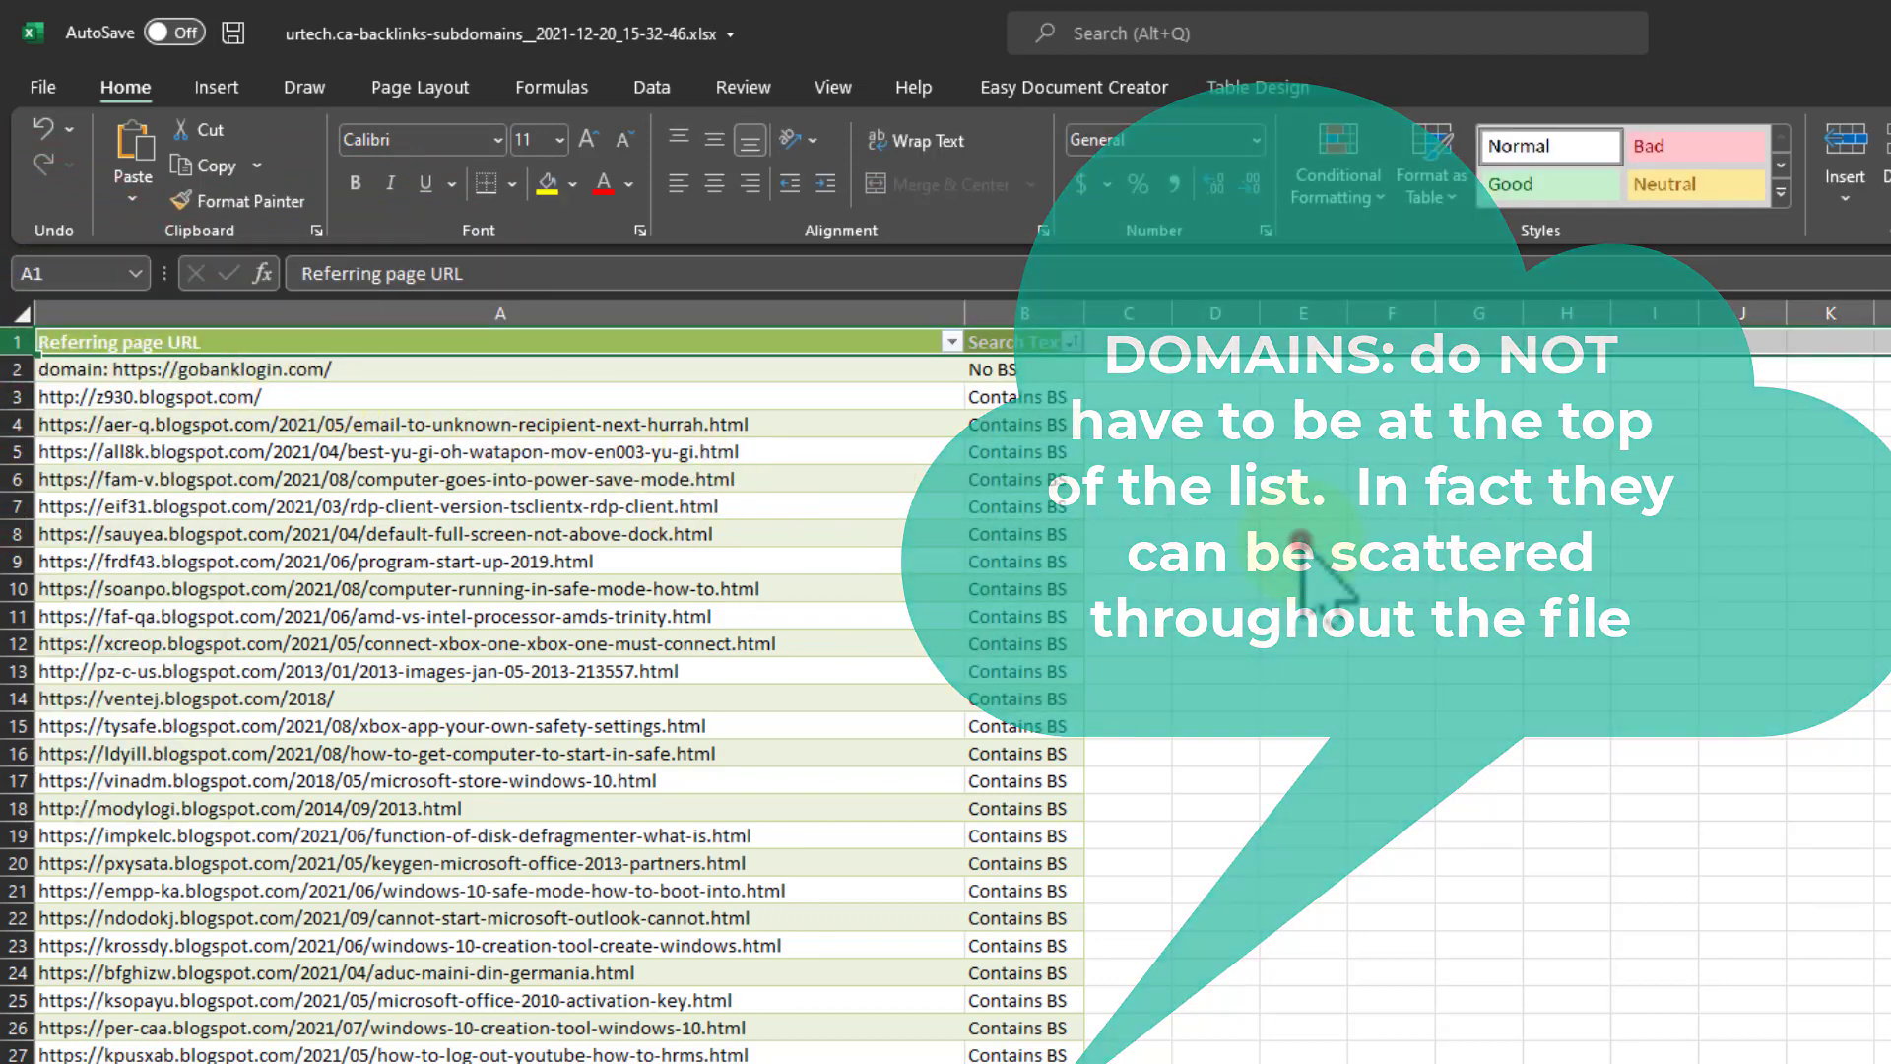
pyautogui.click(1039, 295)
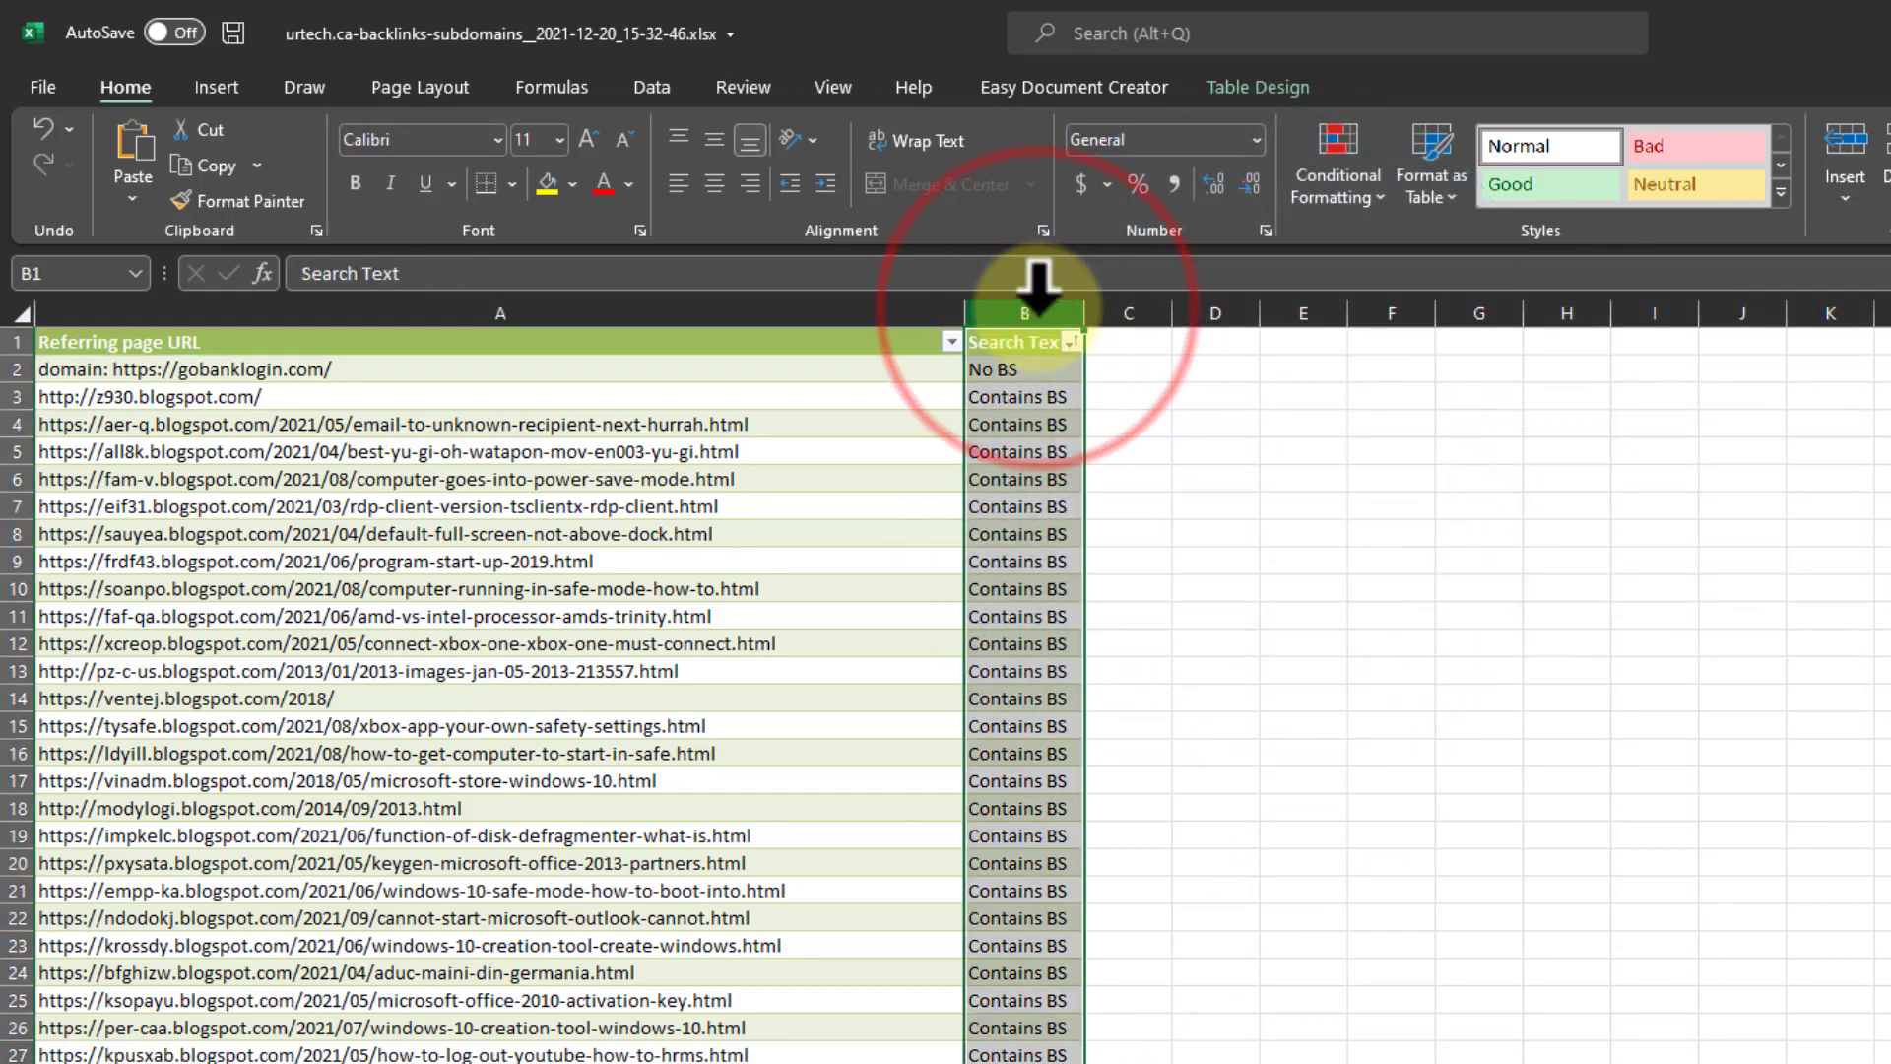
pyautogui.rightClick(1040, 308)
pyautogui.click(1135, 573)
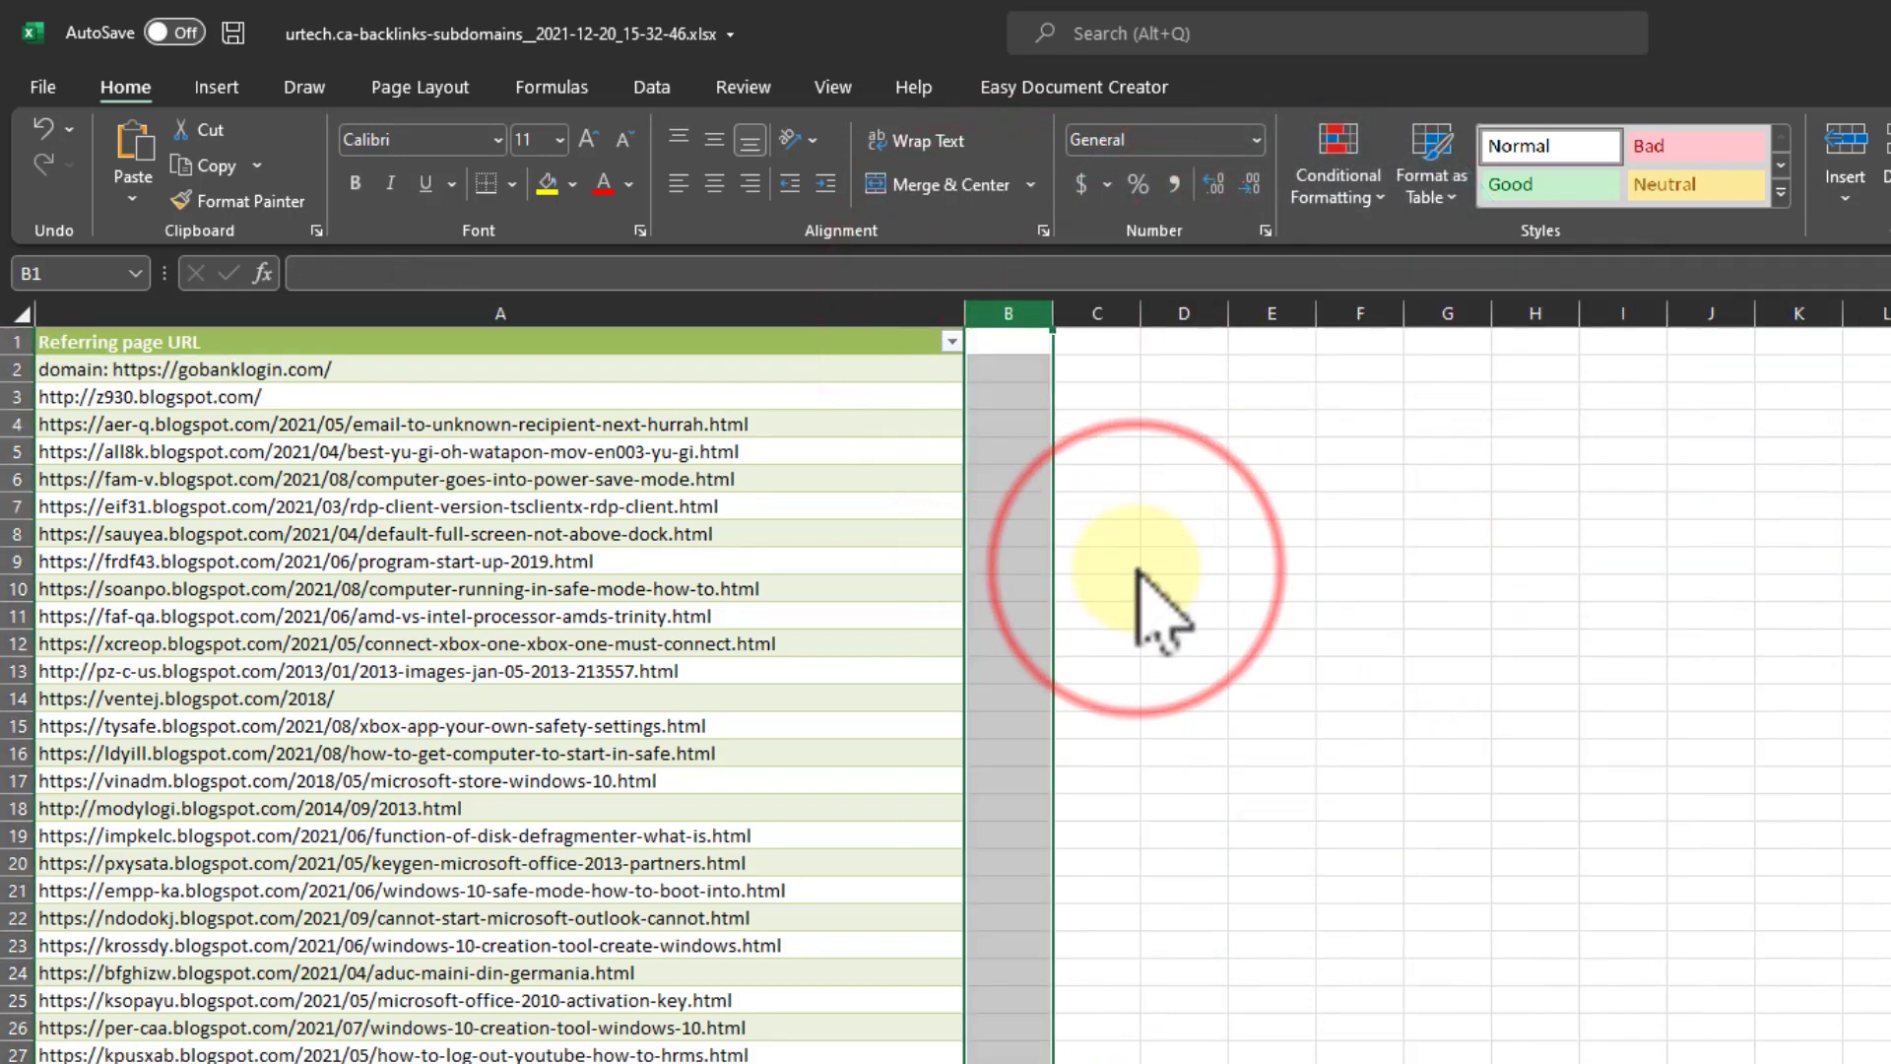
# Save the active sheet as bad-links-urtech.ca-from-intelligiants-team-2021-12-20_15-32-46.txt, a plain text file.
pyautogui.click(13, 341)
pyautogui.click(493, 1009)
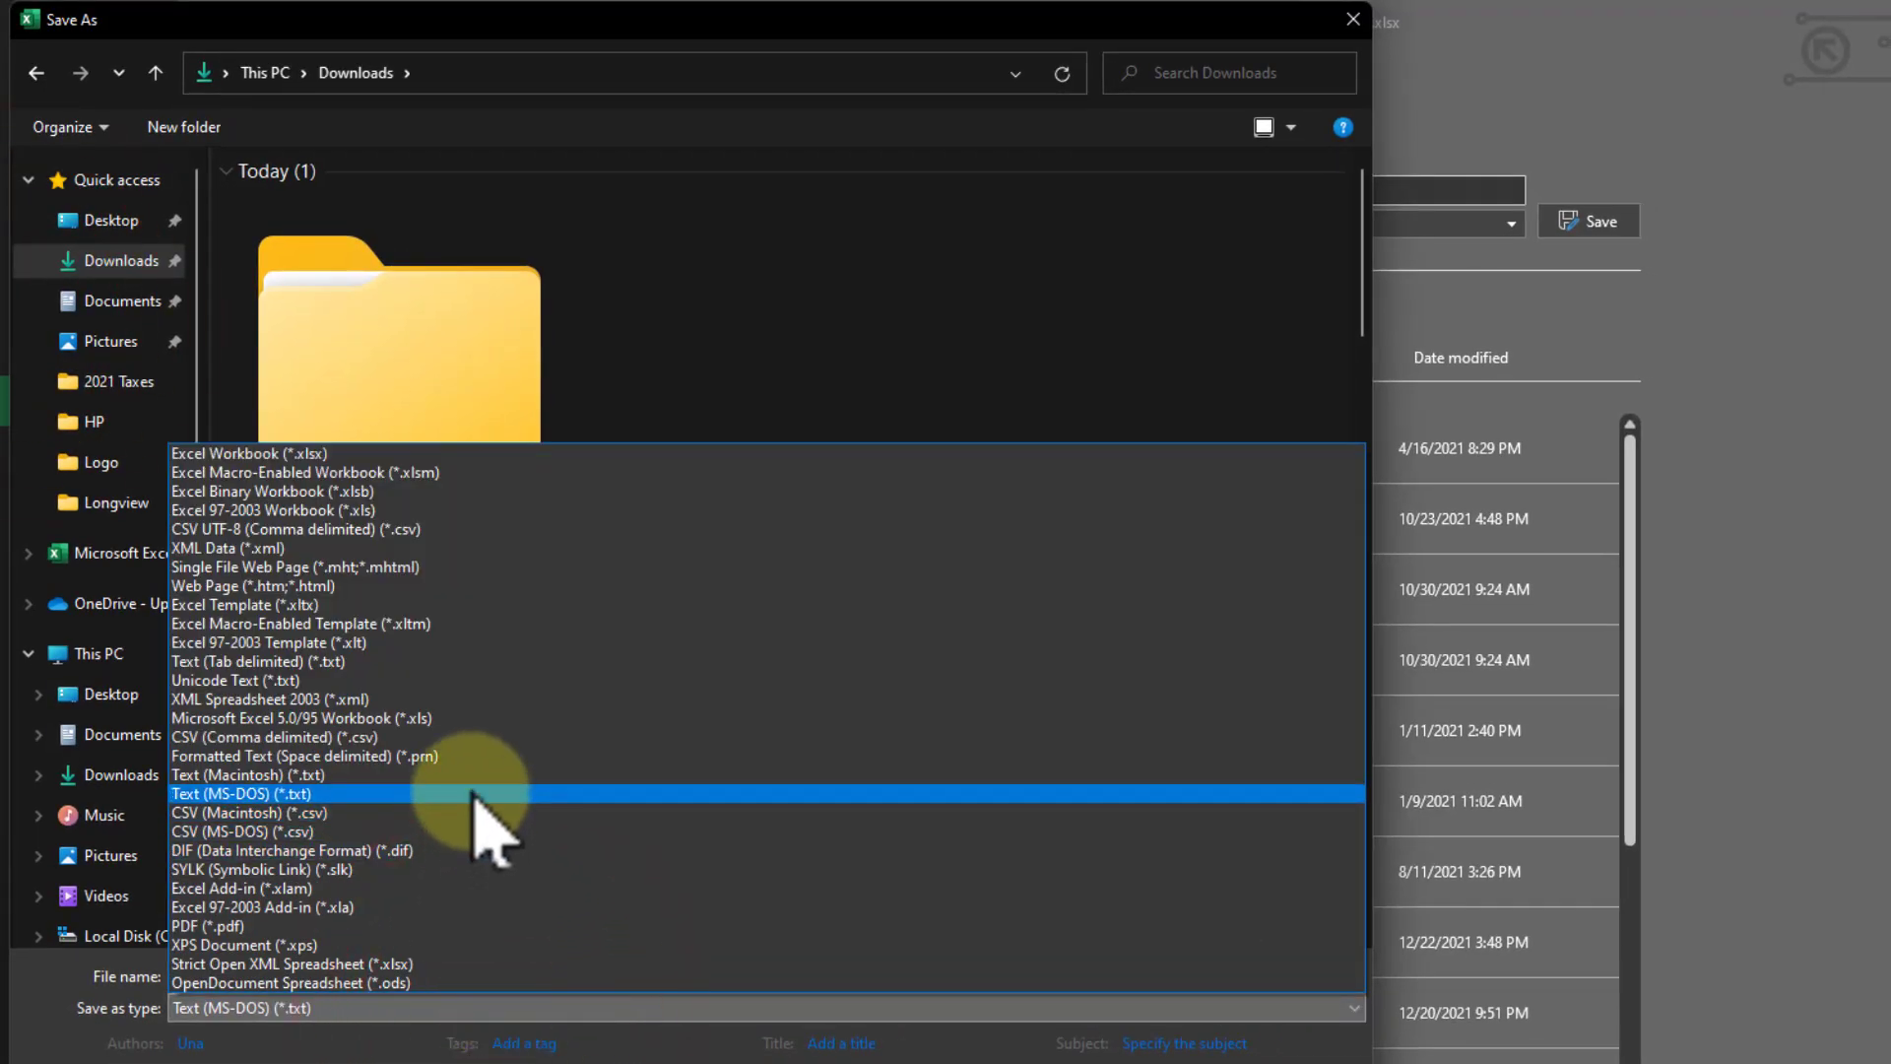
pyautogui.click(620, 979)
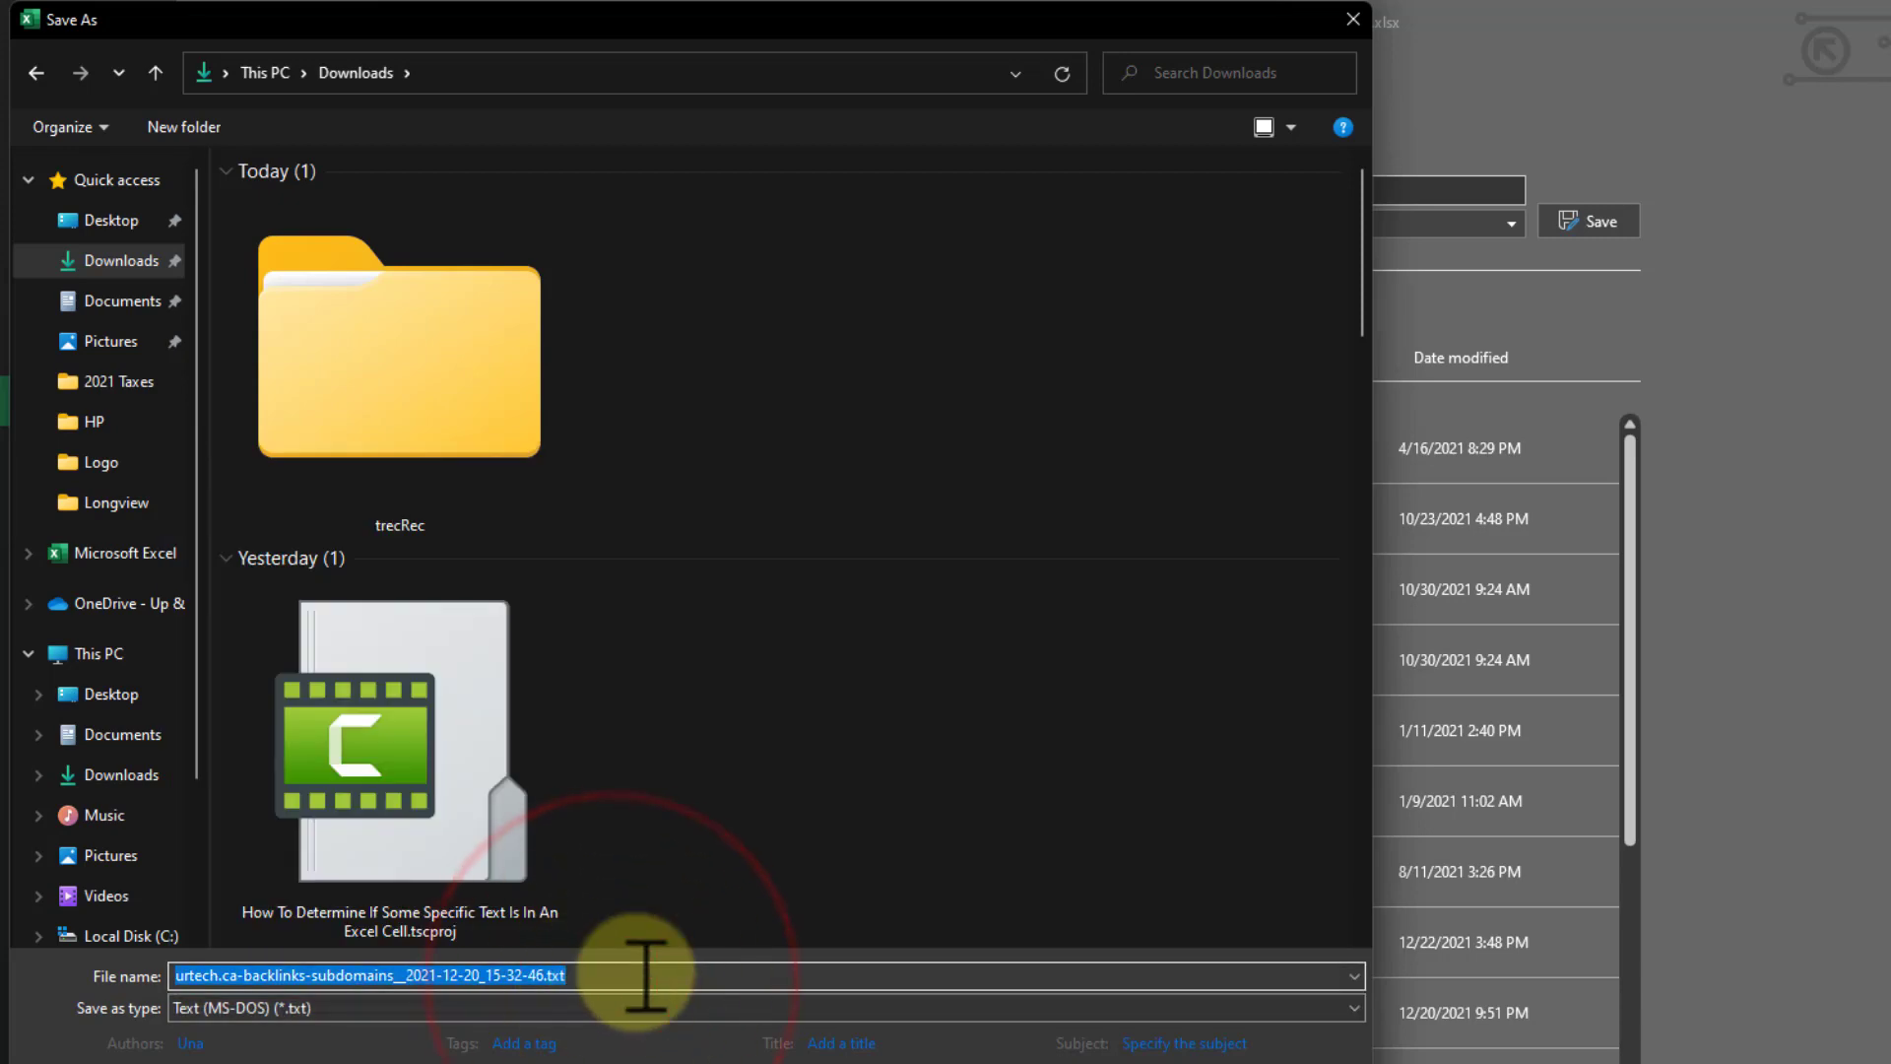
pyautogui.press('Home')
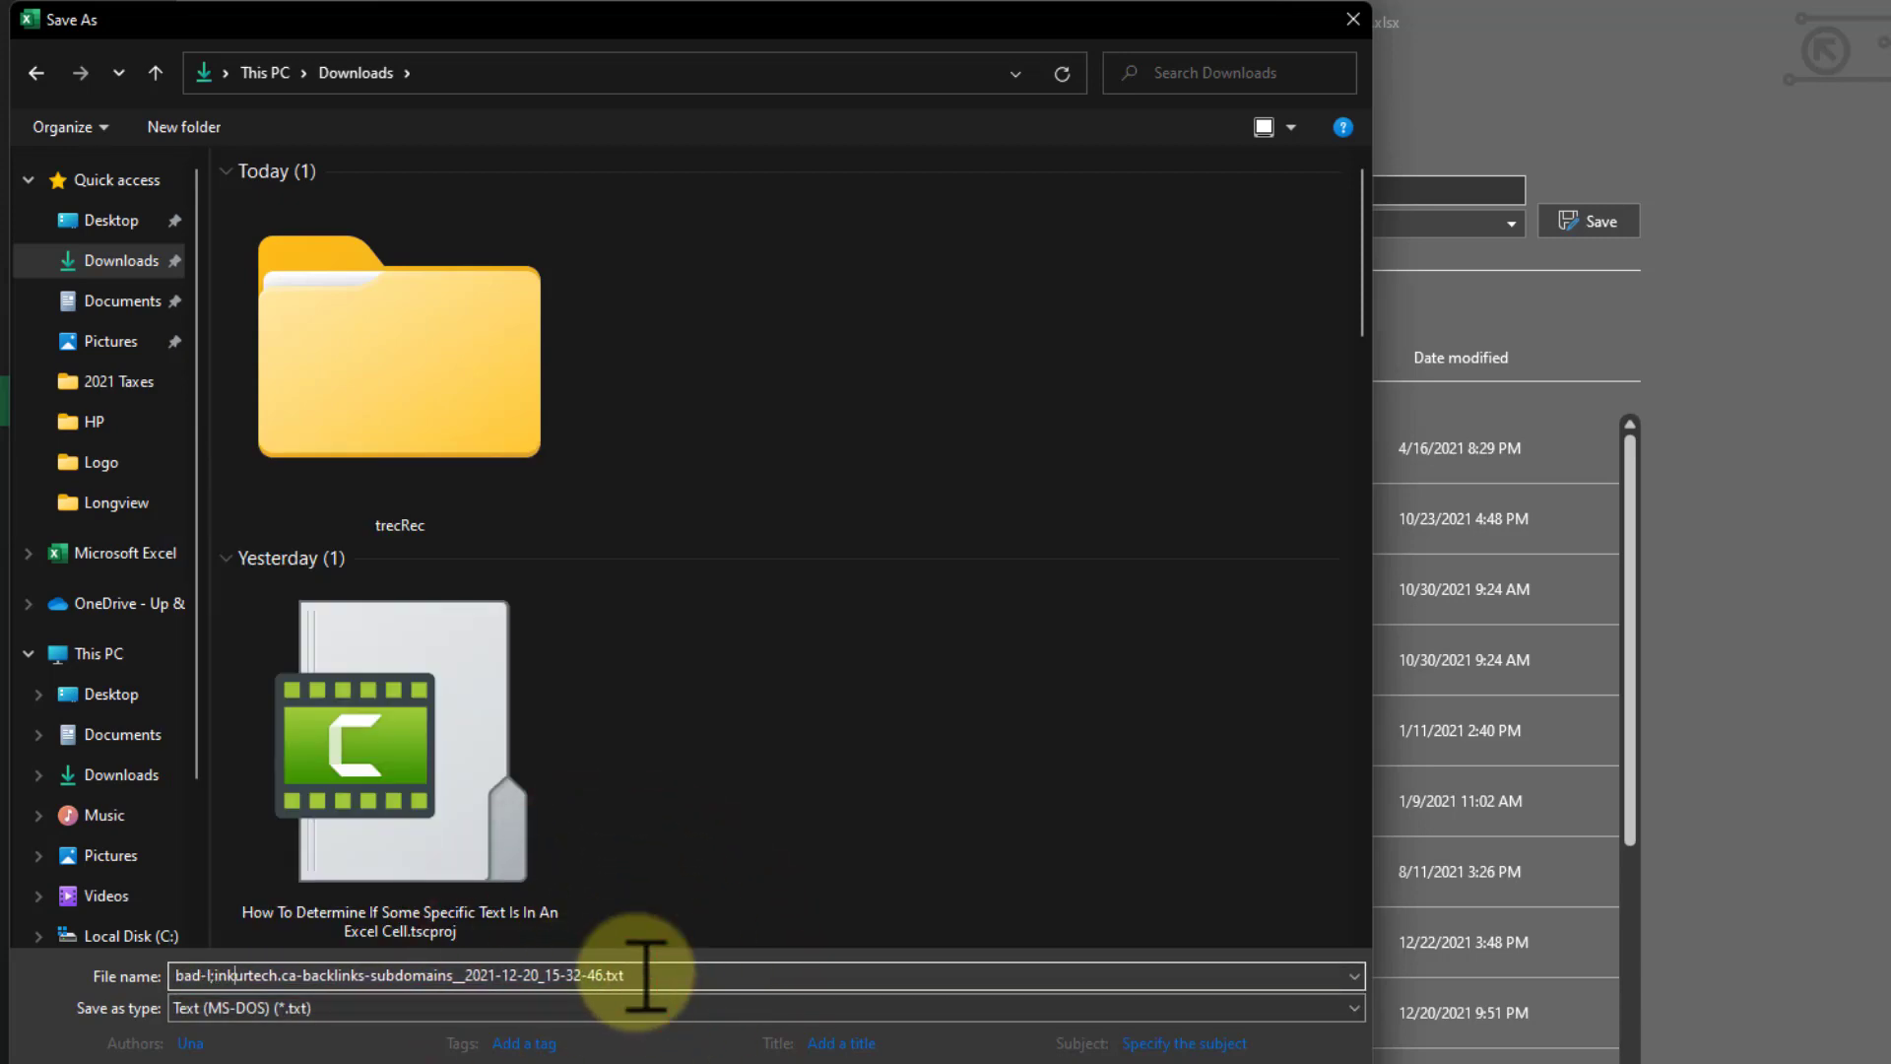
pyautogui.write('bad-links-')
pyautogui.press('Right')
pyautogui.press('Right')
pyautogui.press('Right')
pyautogui.press('Right')
pyautogui.press('Right')
pyautogui.press('Right')
pyautogui.press('Right')
pyautogui.press('Right')
pyautogui.press('Right')
pyautogui.press('Right')
pyautogui.write('from-')
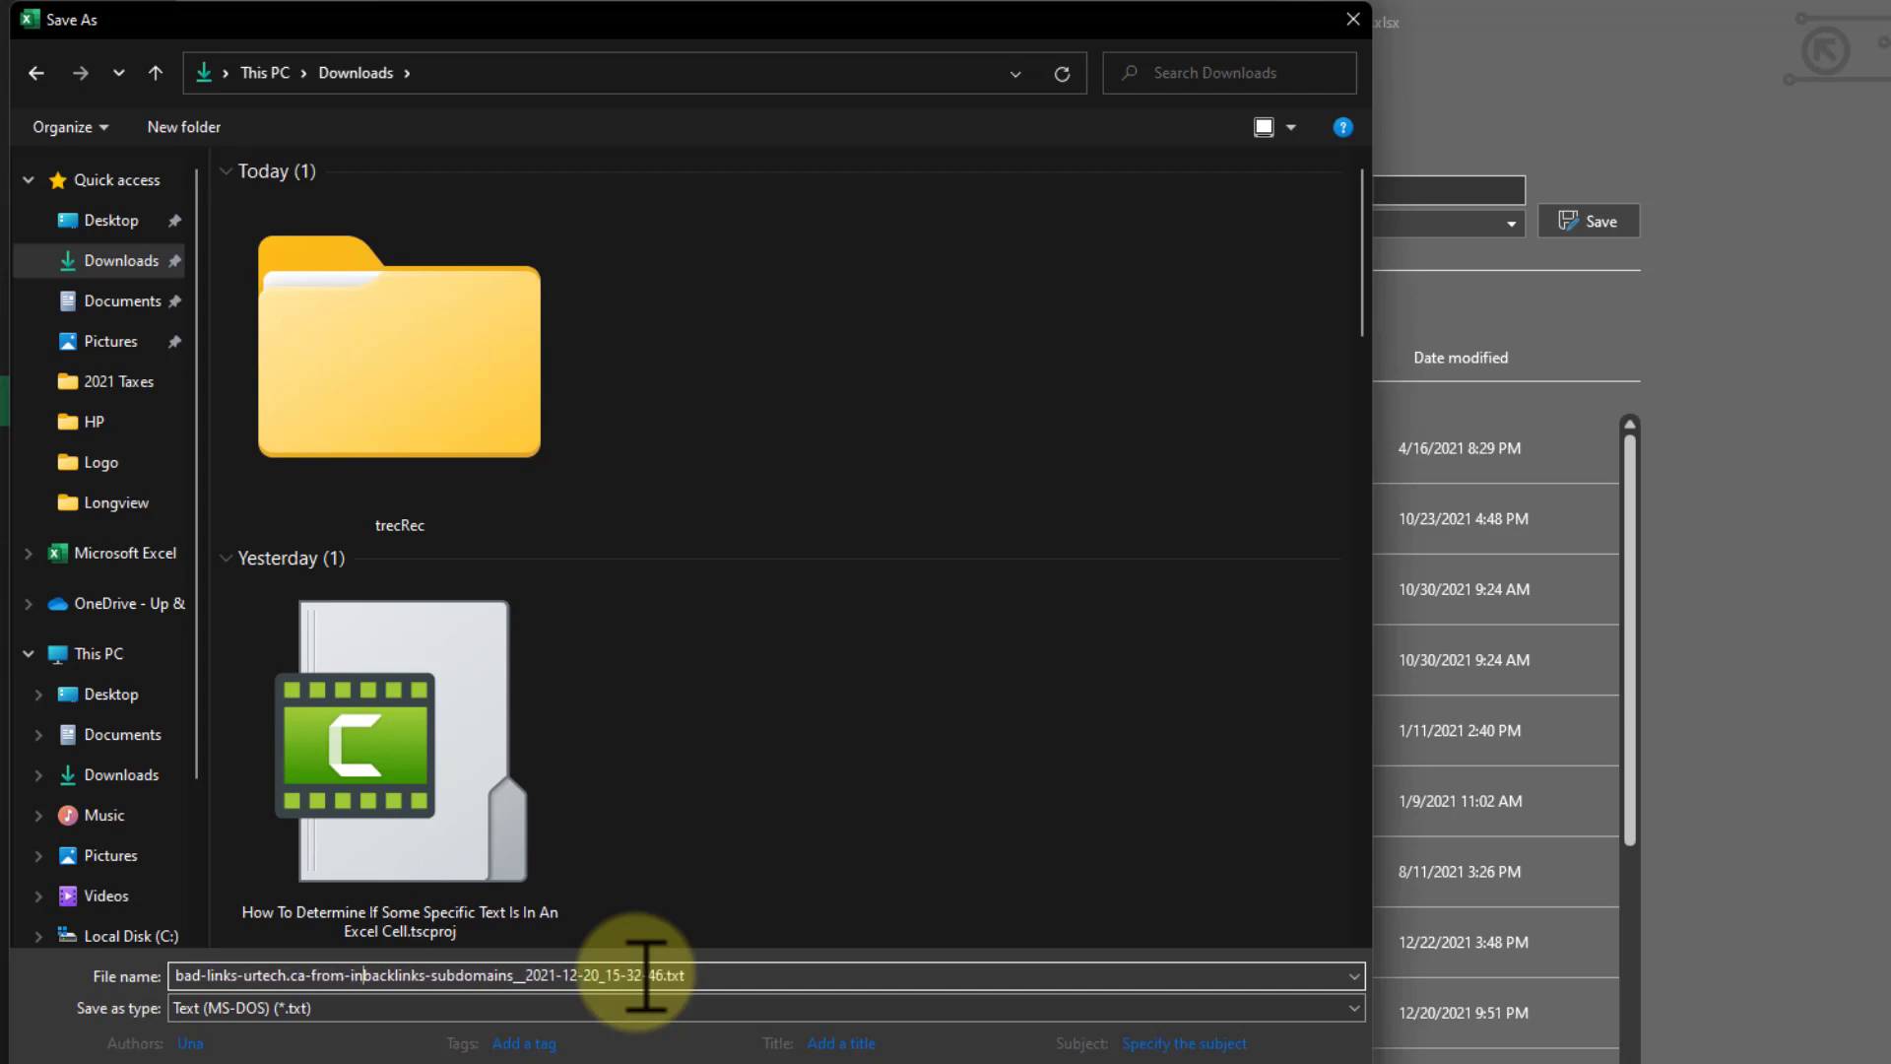
pyautogui.write('intelligents')
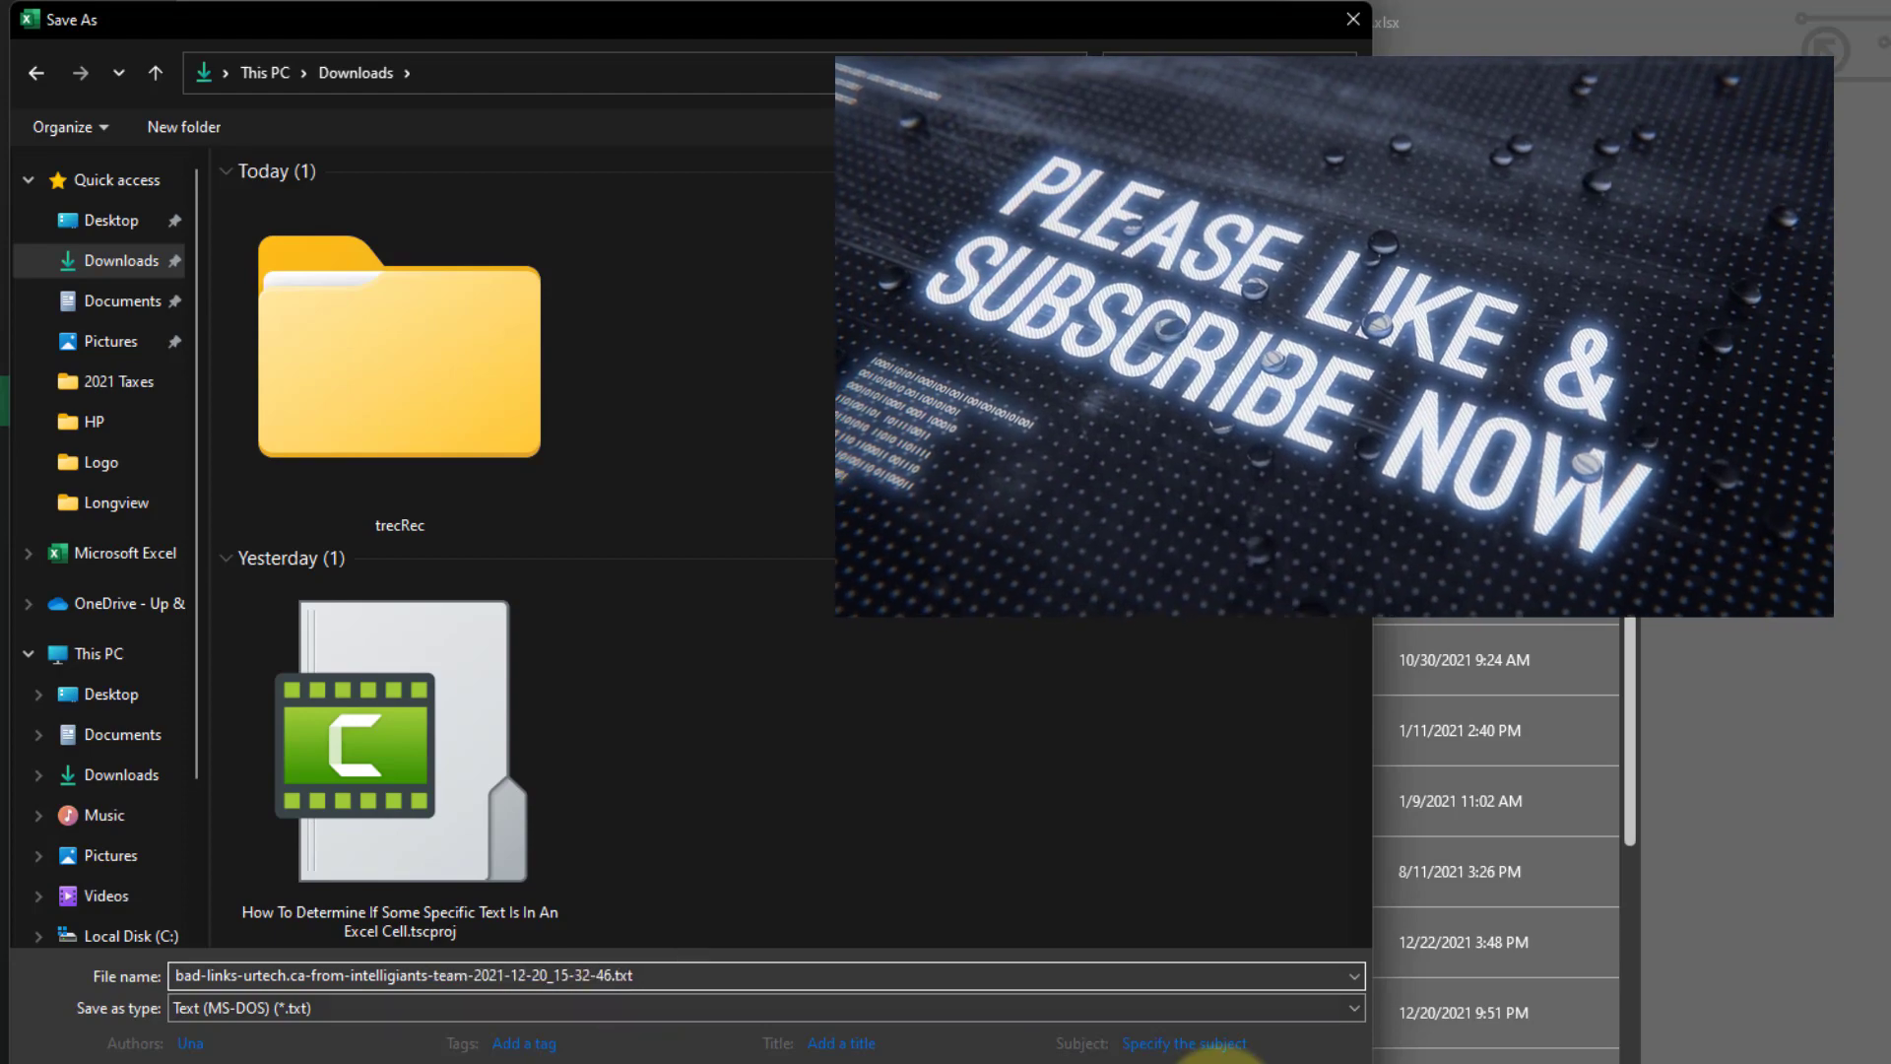
pyautogui.click(1211, 1055)
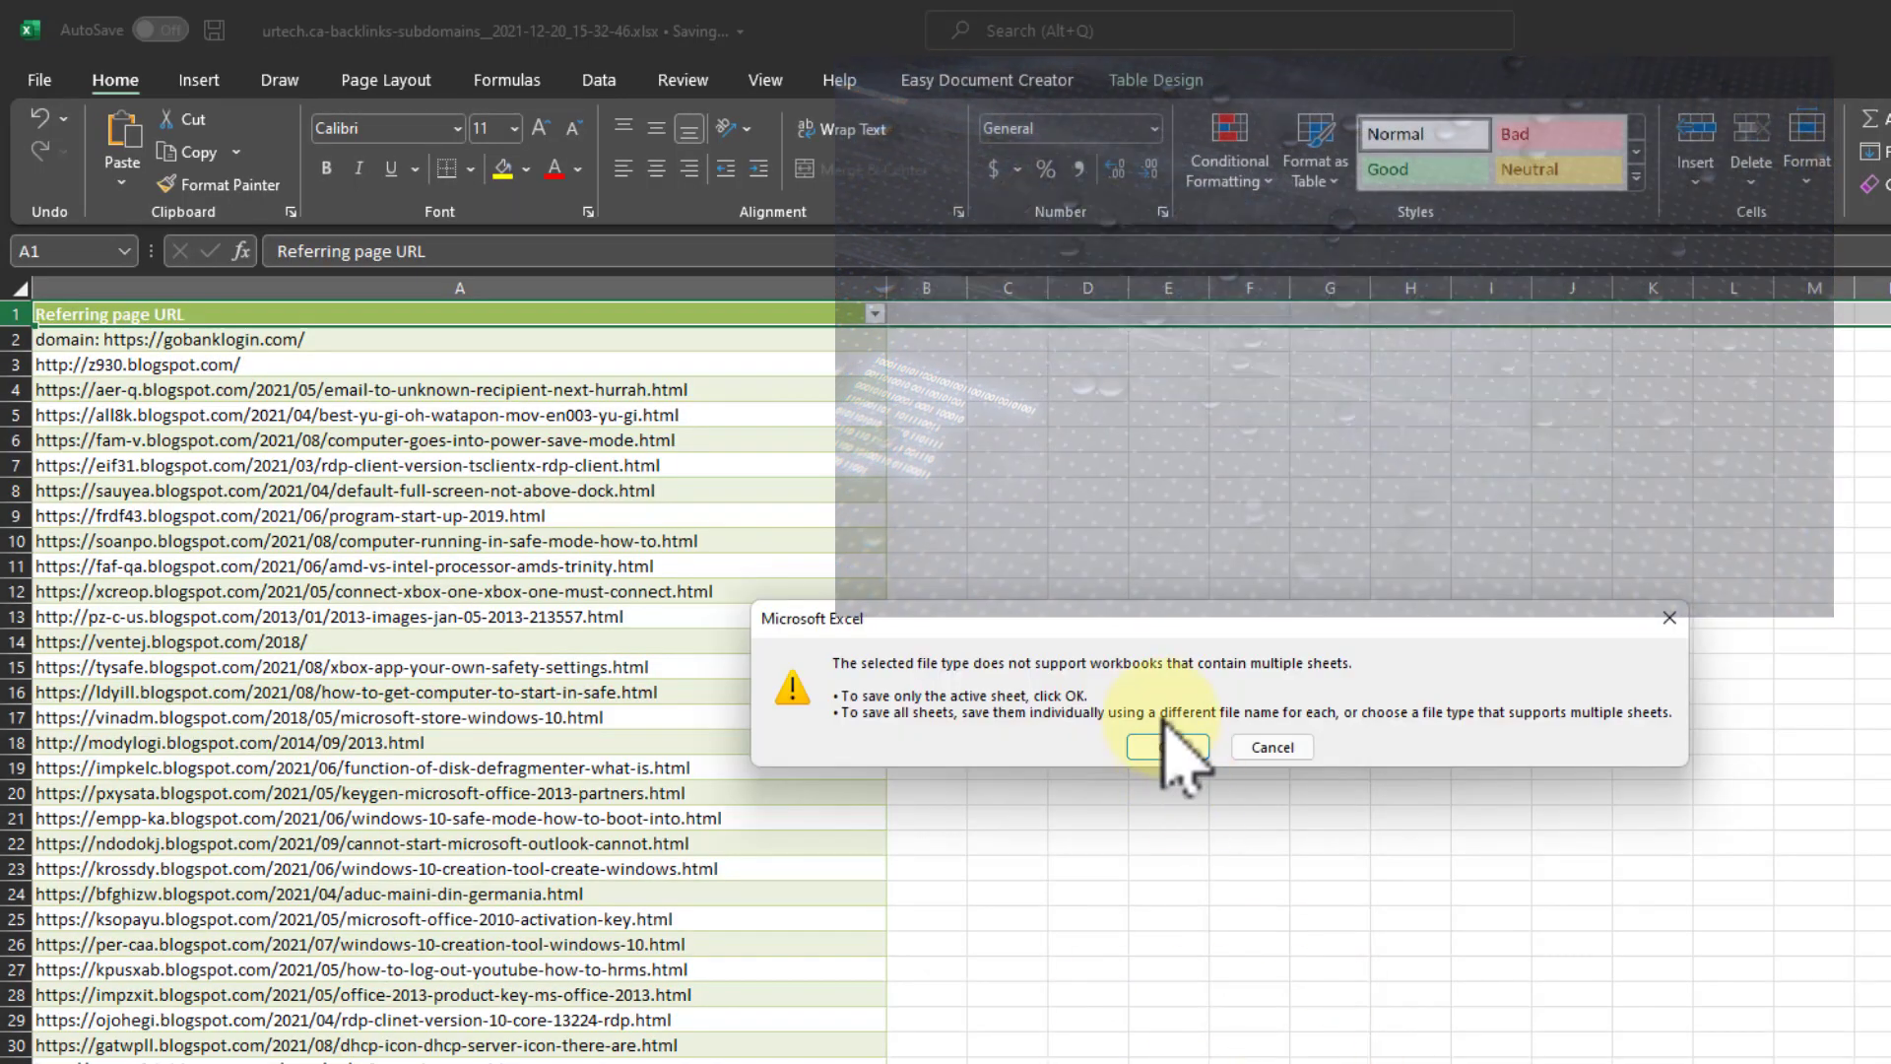
pyautogui.click(1165, 746)
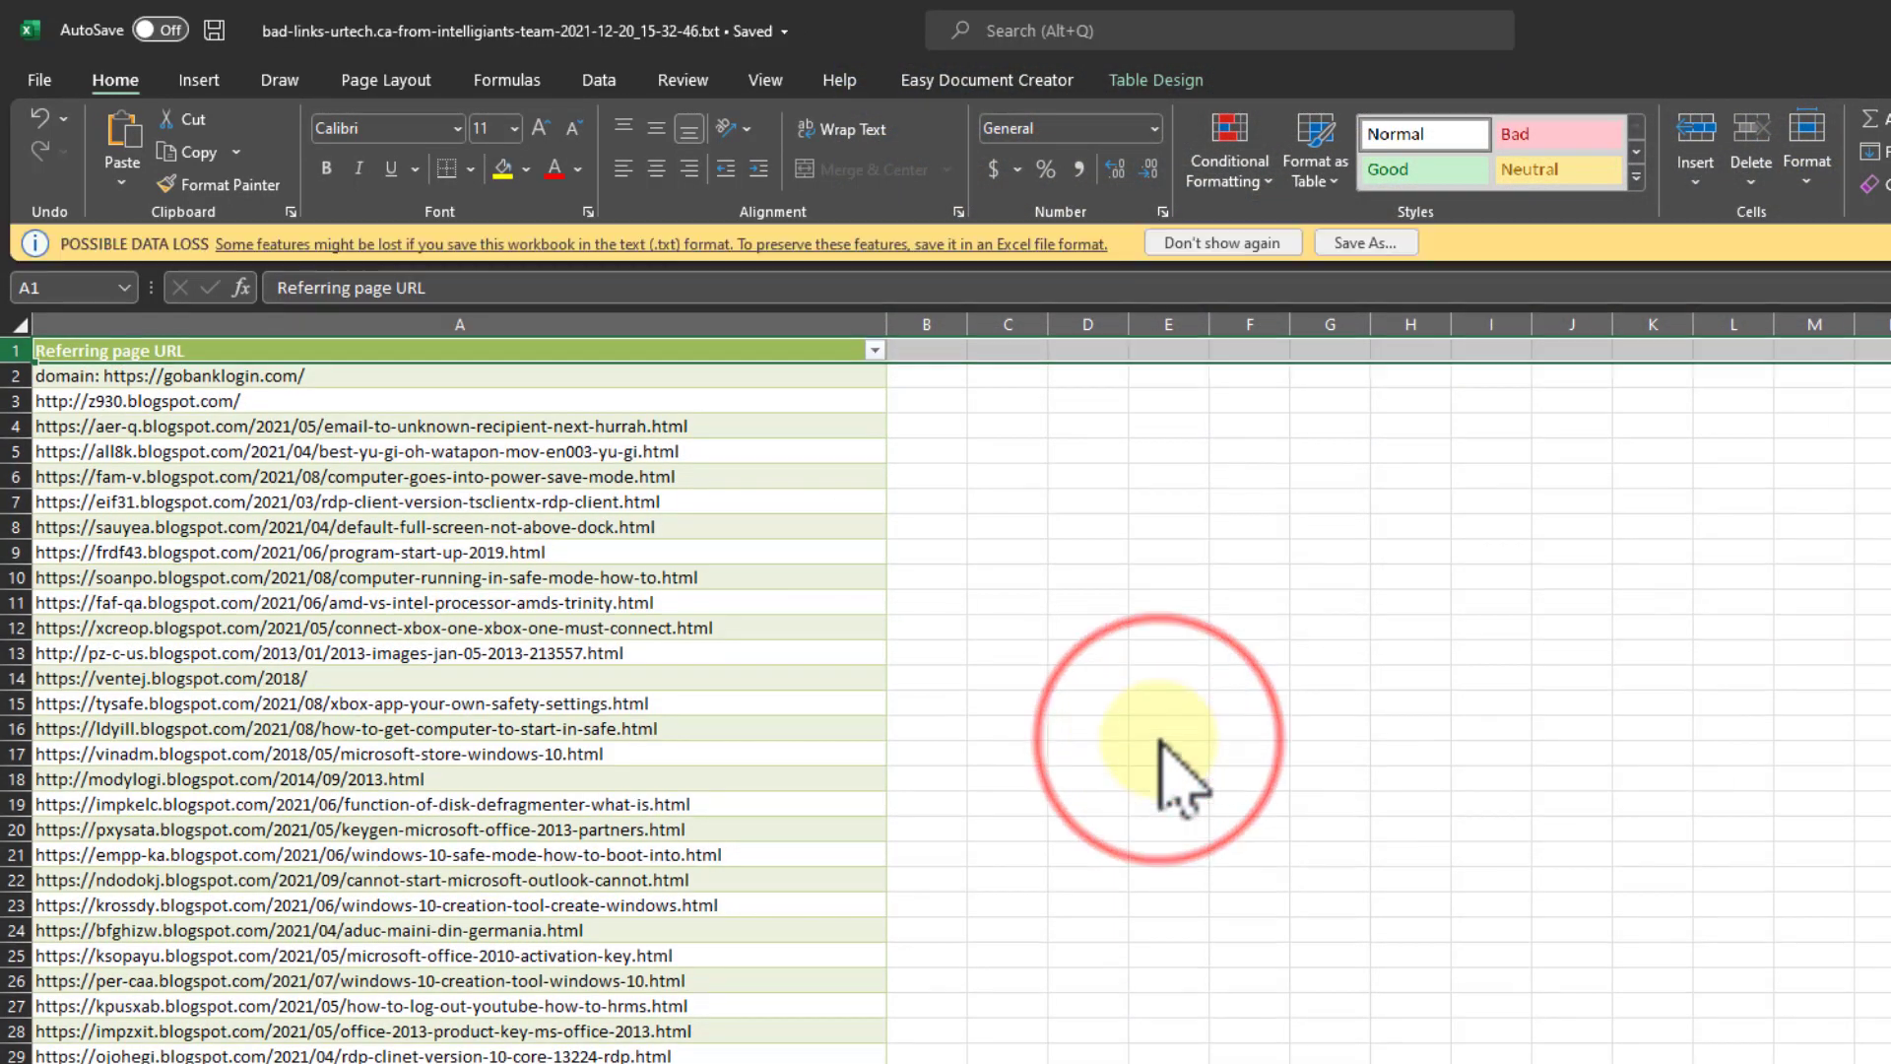
# Open the bad-links text file from Downloads in Notepad.
pyautogui.press('super+e')
pyautogui.click(498, 404)
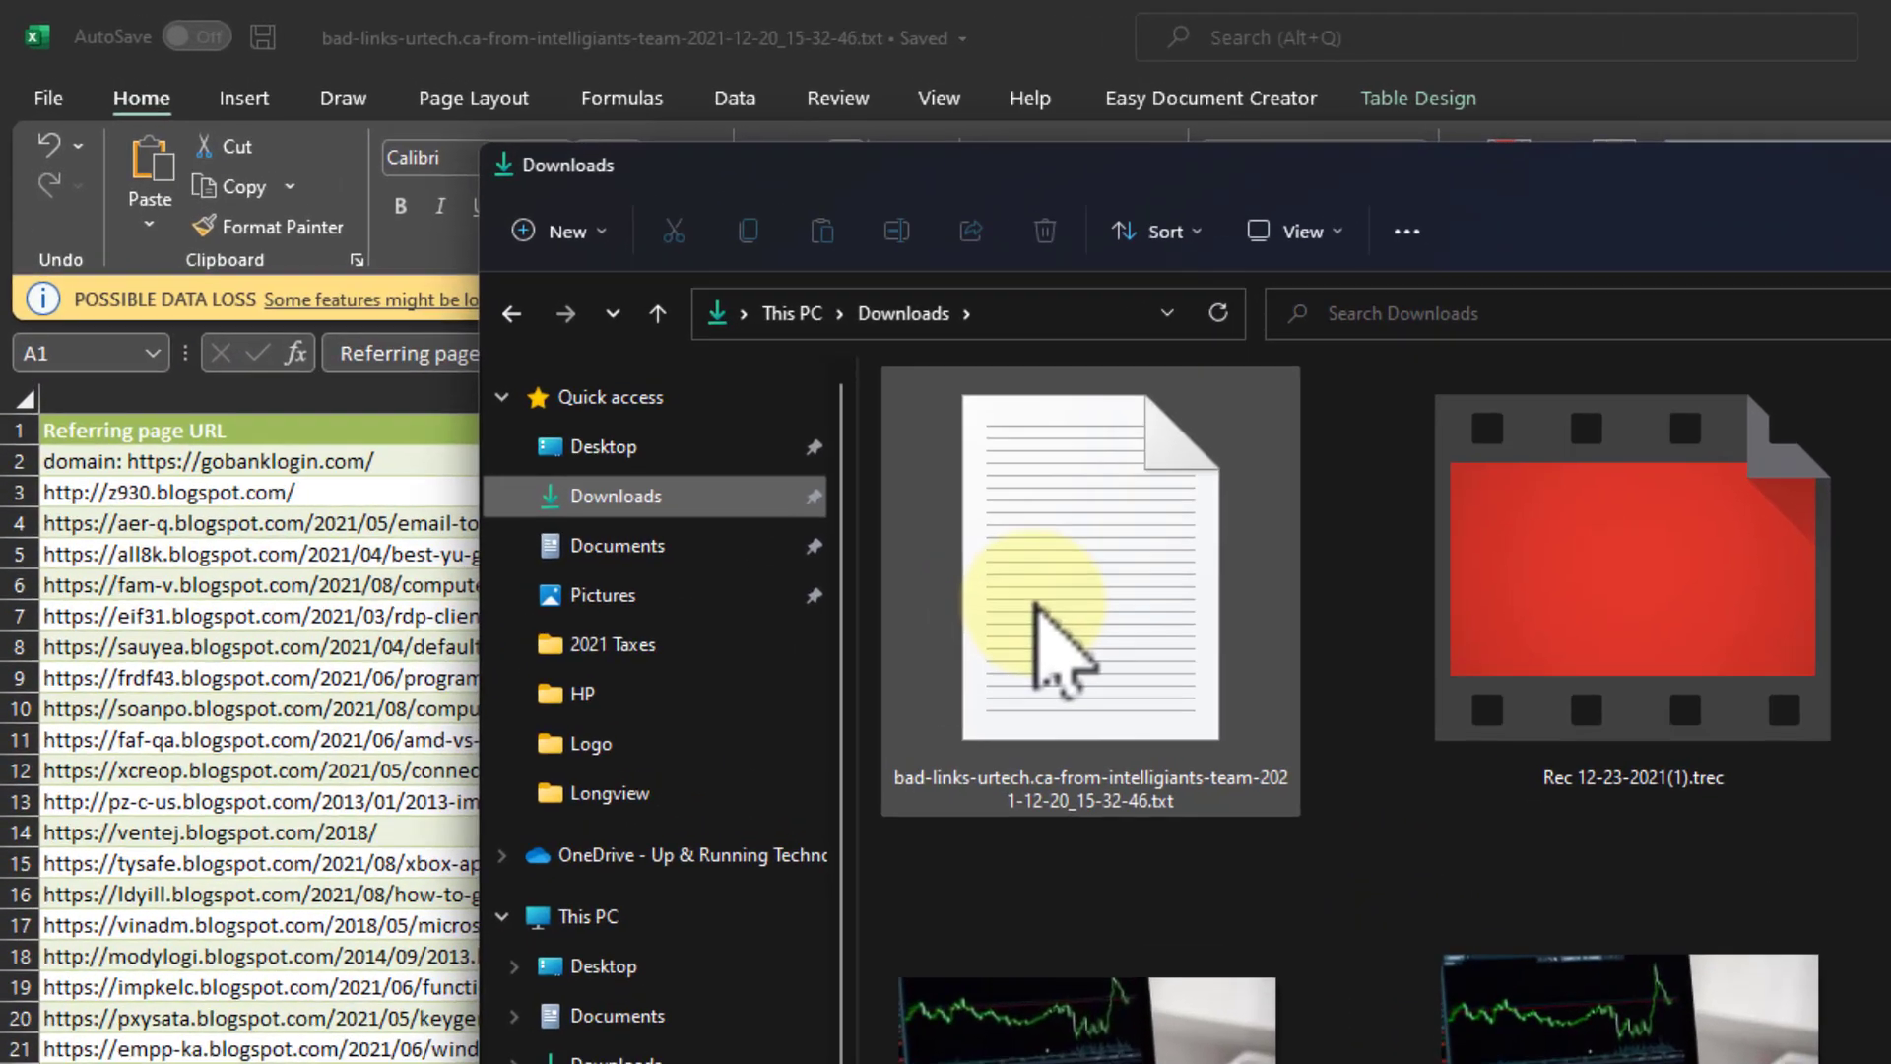
pyautogui.click(842, 493)
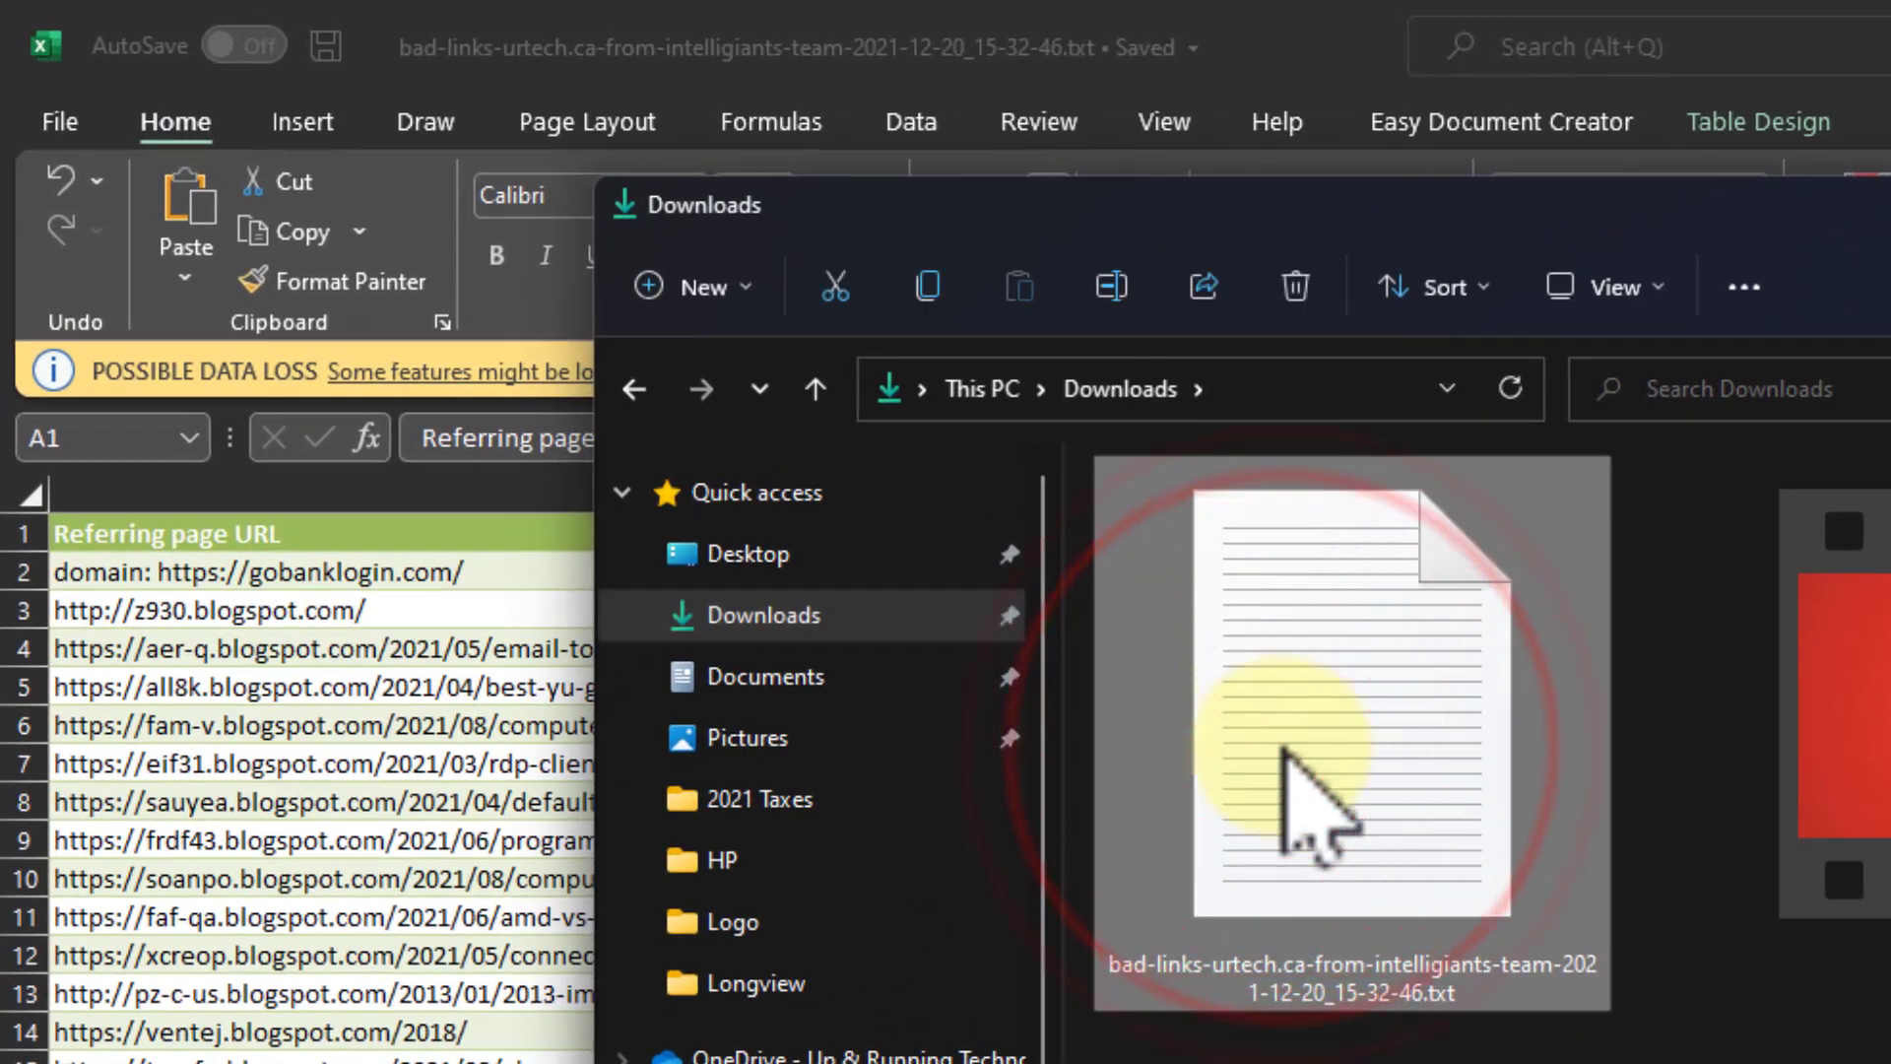
pyautogui.press('Return')
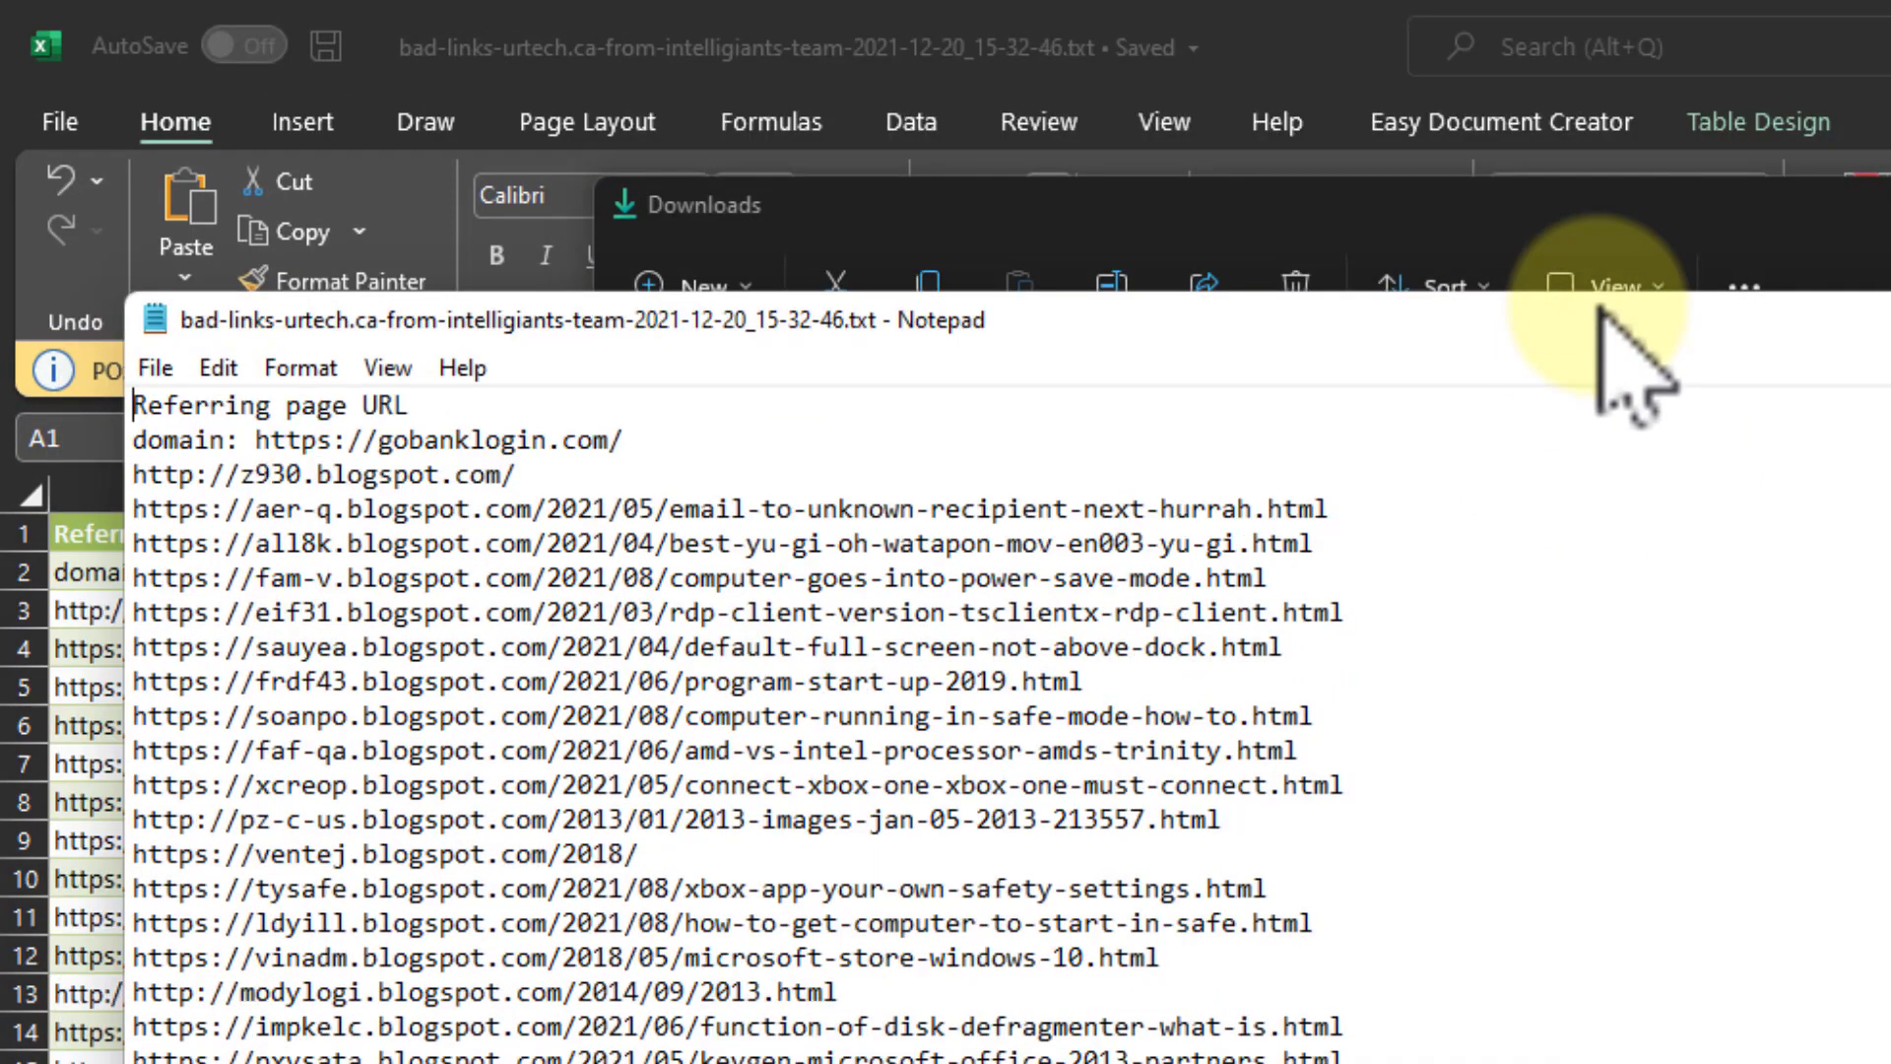
pyautogui.click(1593, 651)
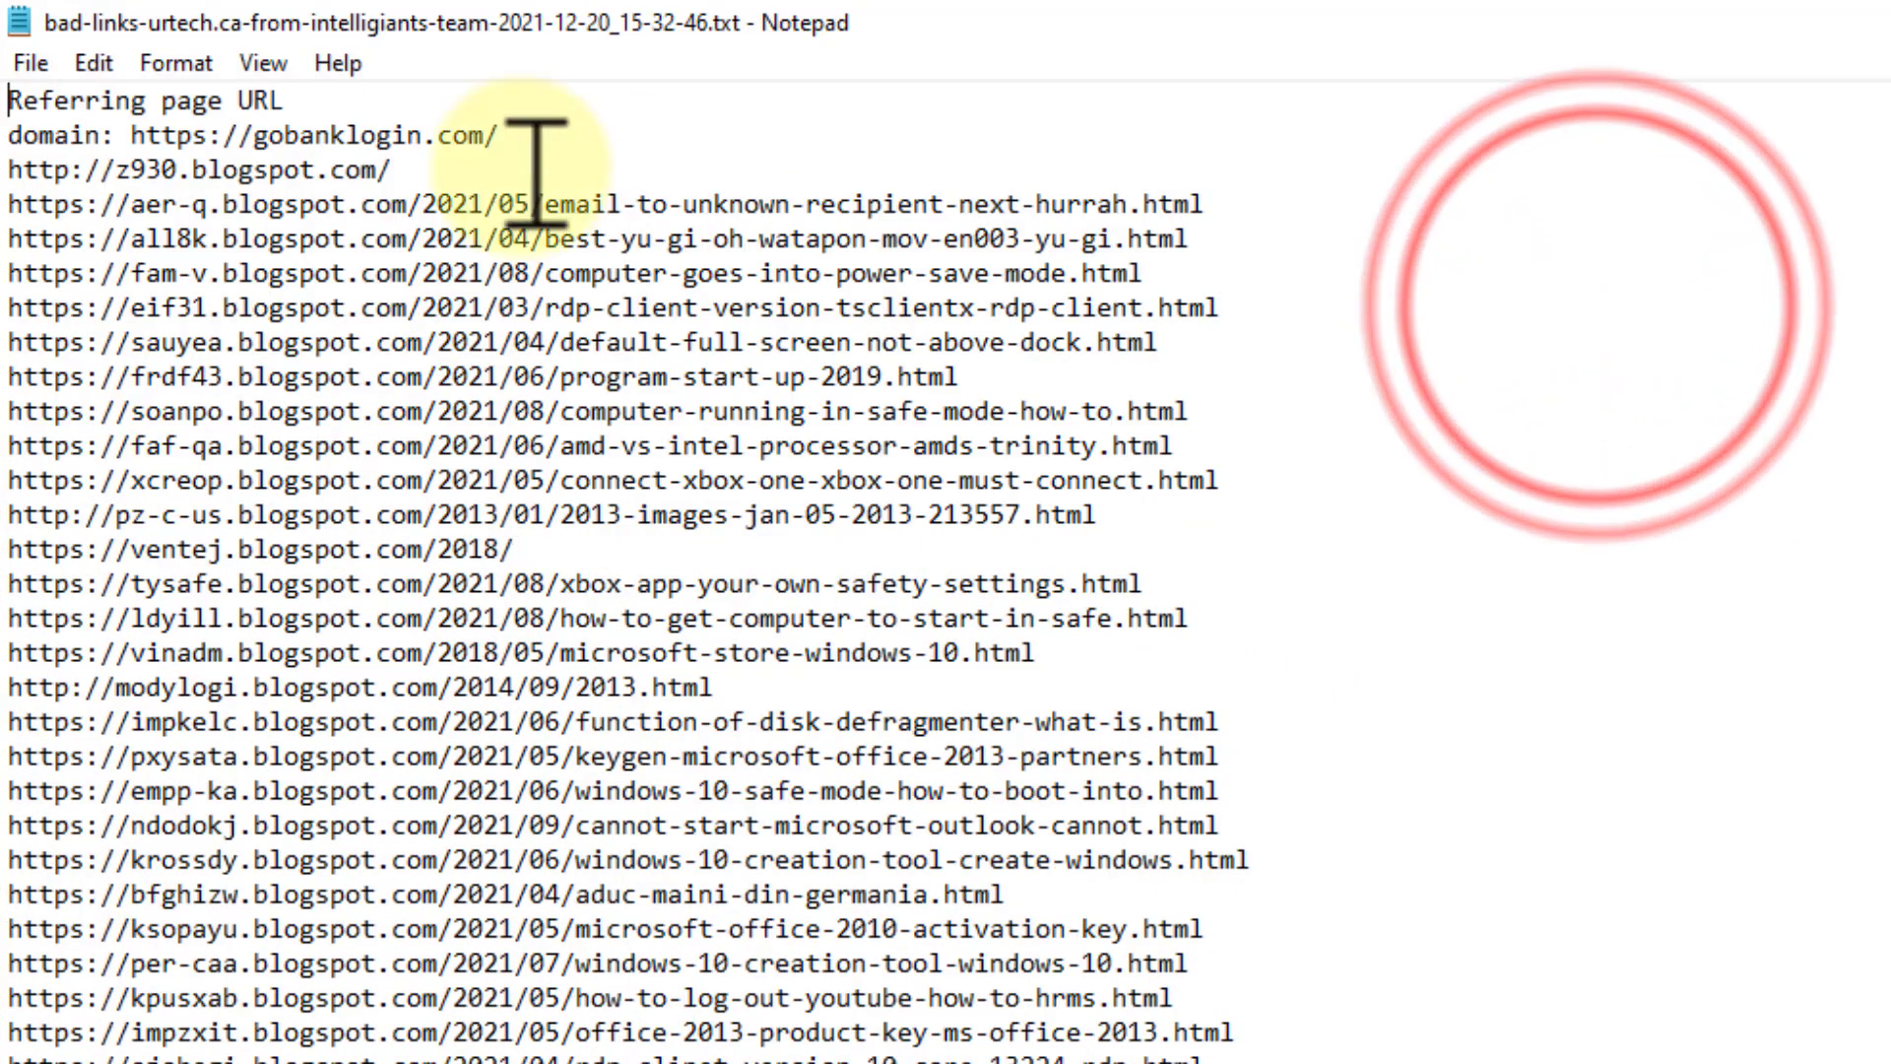
pyautogui.moveTo(288, 98); pyautogui.dragTo(15, 64)
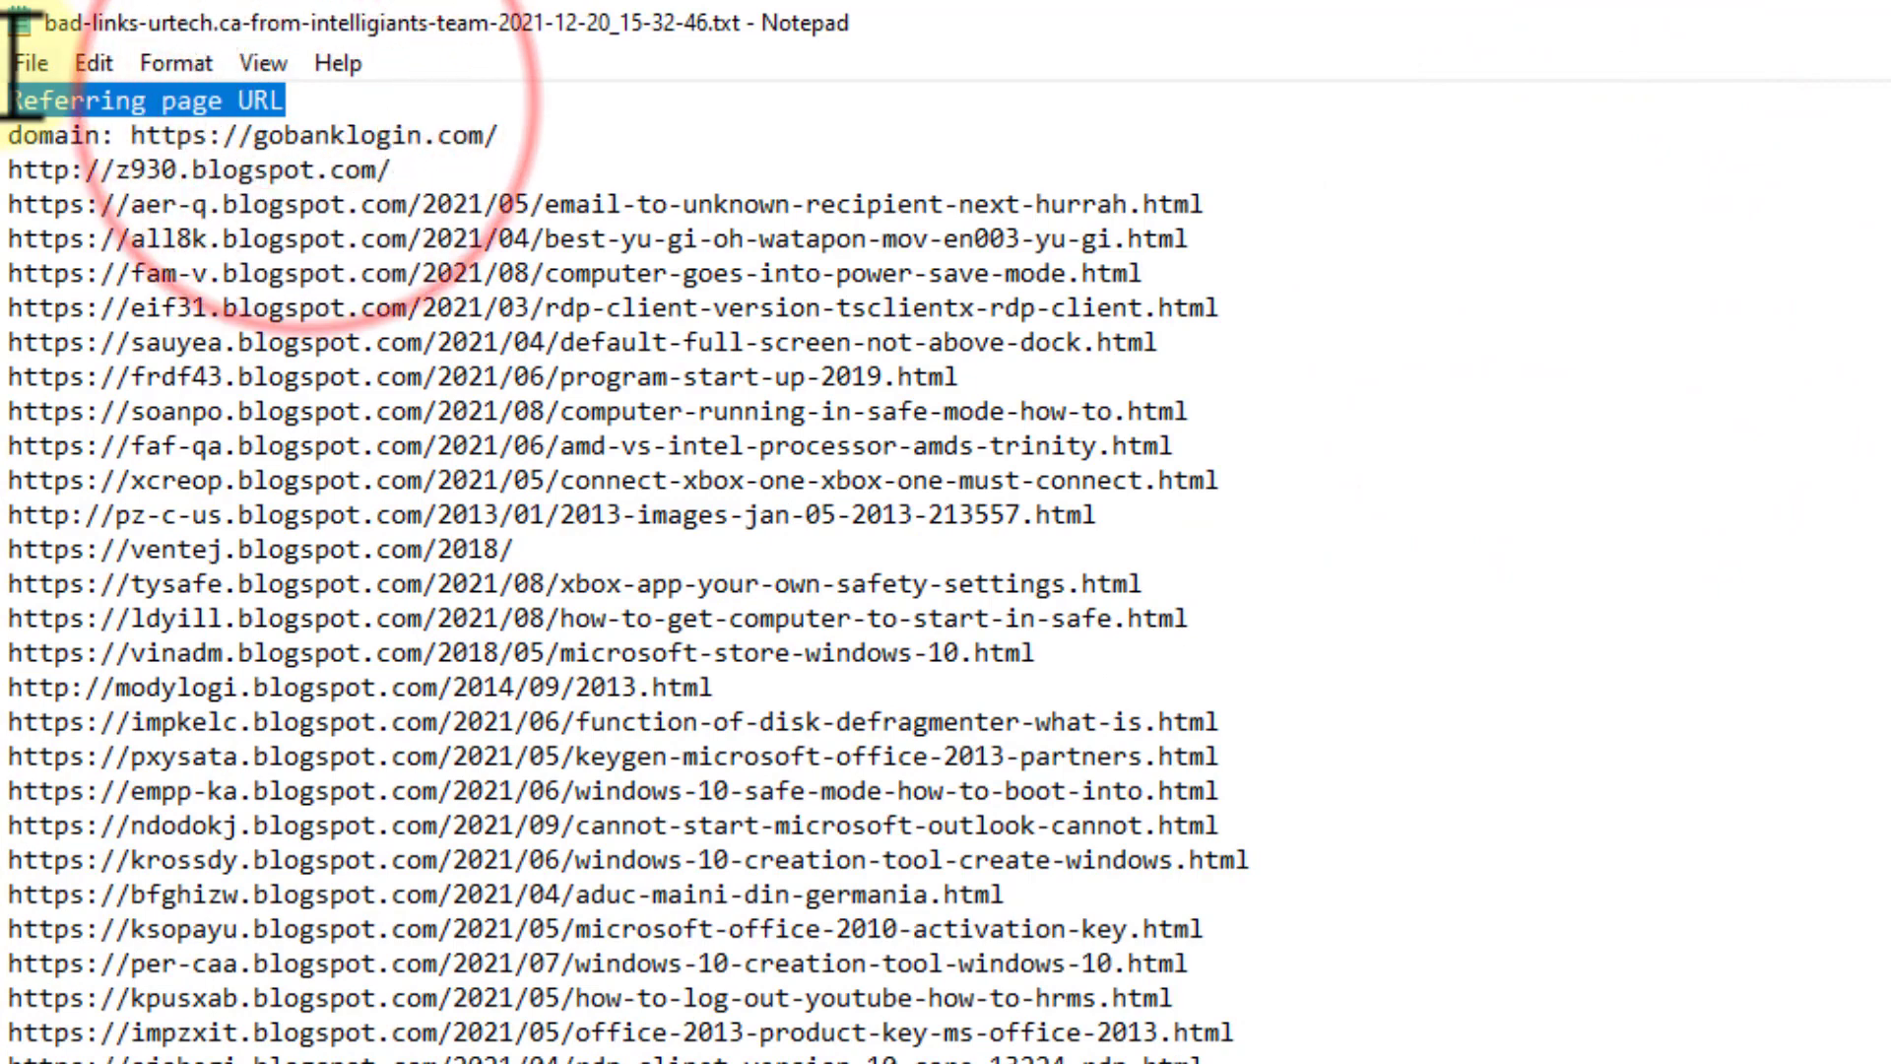
pyautogui.press('Delete')
pyautogui.press('Delete')
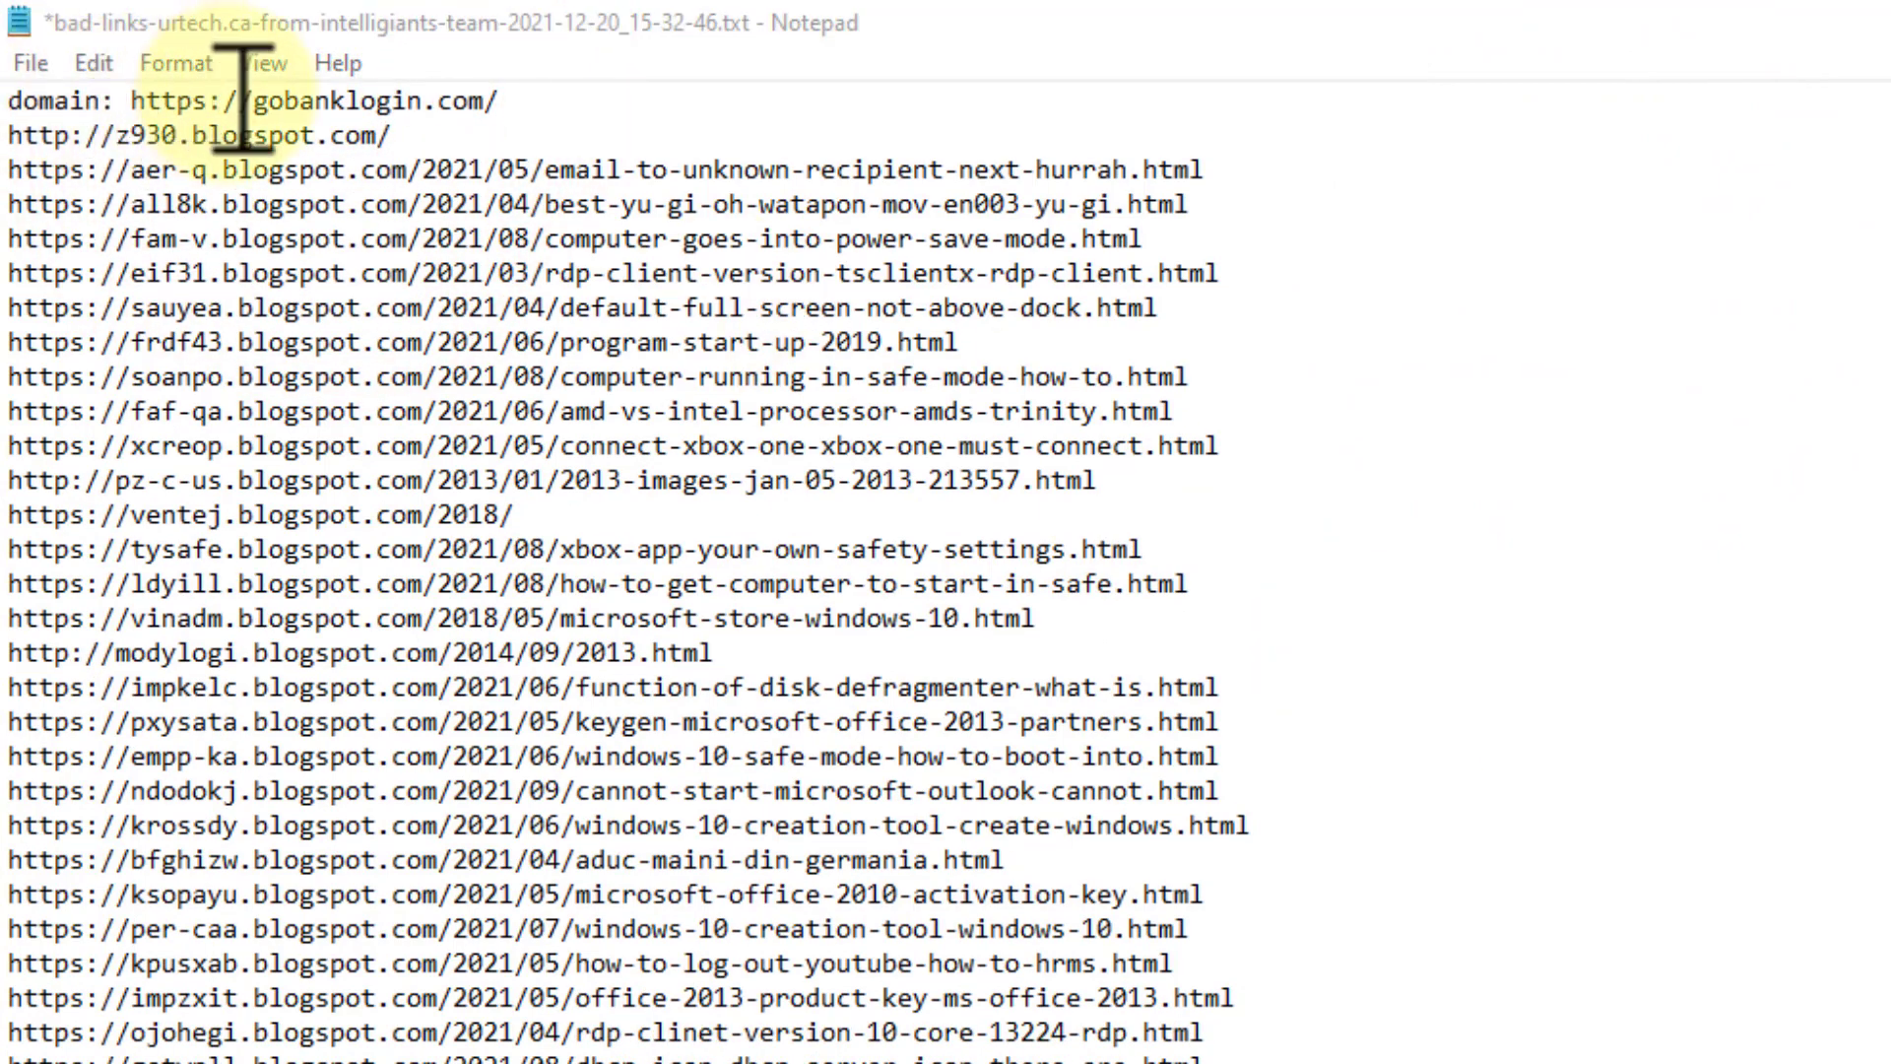
pyautogui.moveTo(258, 99); pyautogui.dragTo(123, 79)
pyautogui.press('Delete')
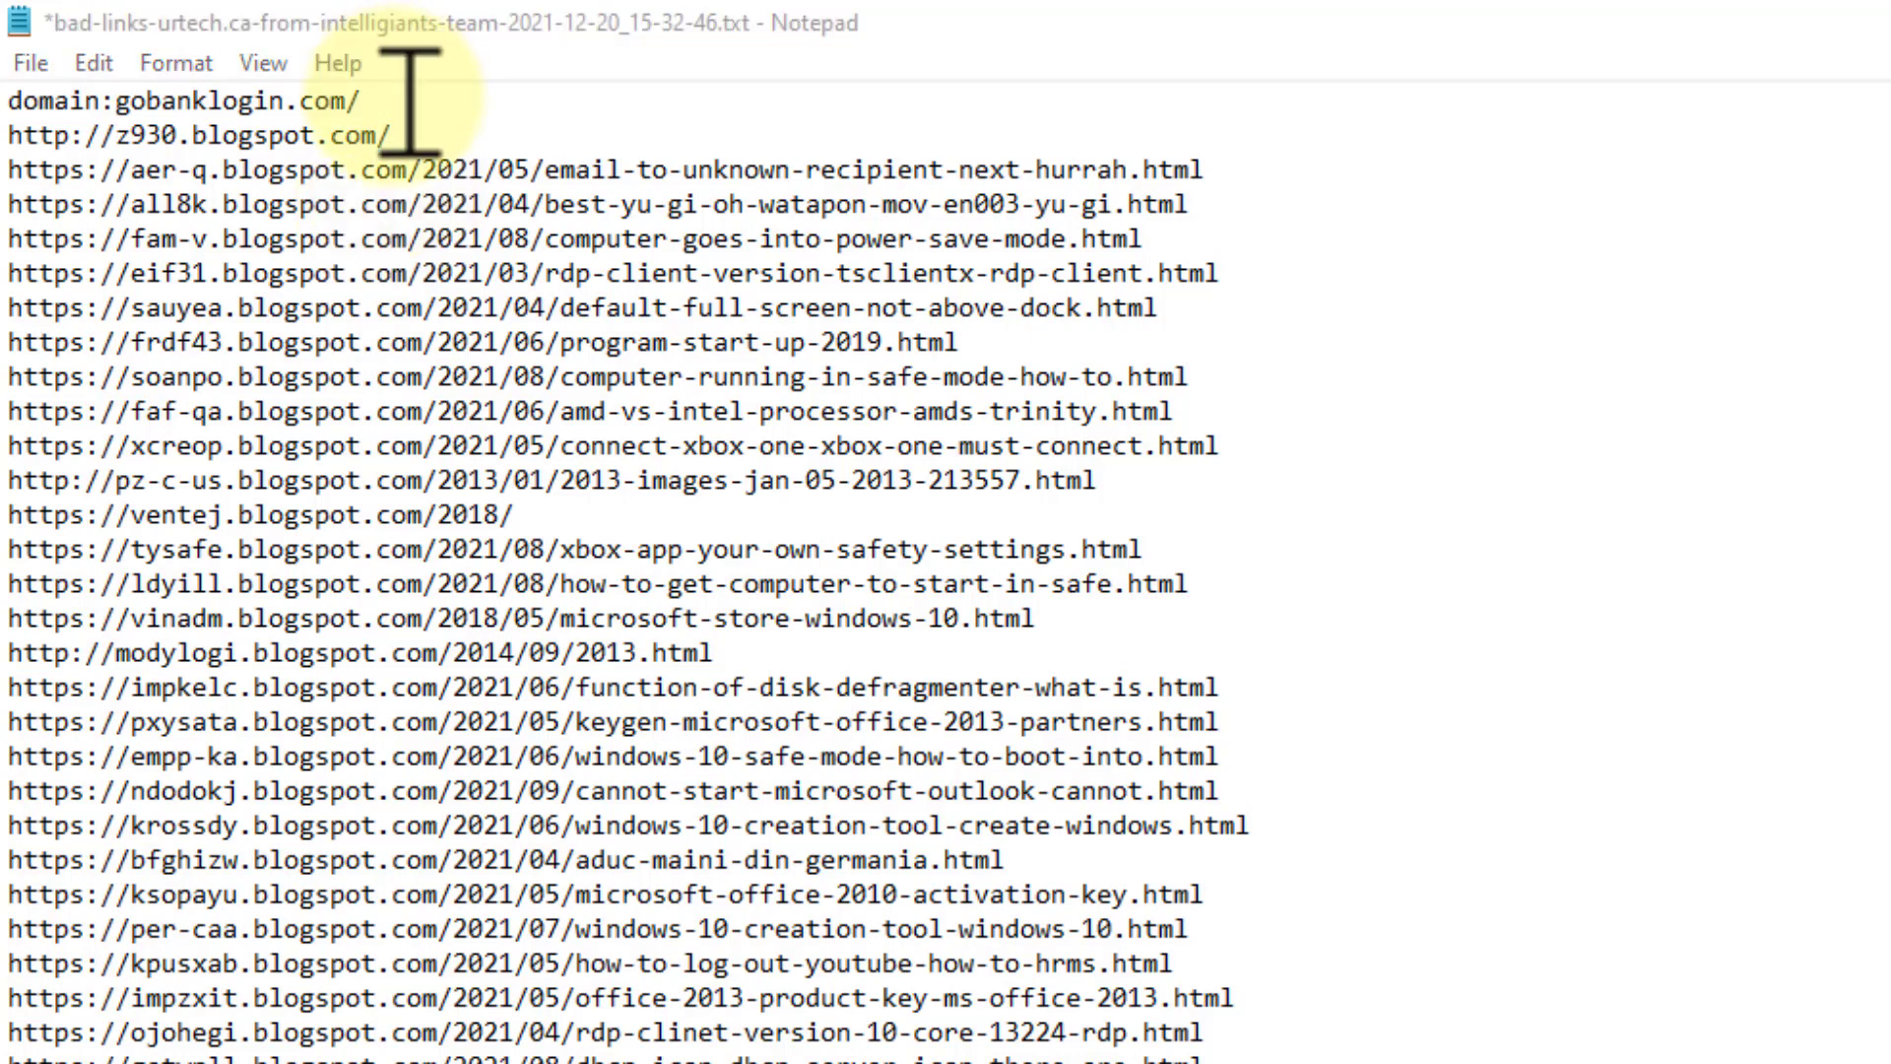
# Add the comment line '#this is blgspt garb' below the z930 blogspot line.
pyautogui.click(456, 133)
pyautogui.press('Return')
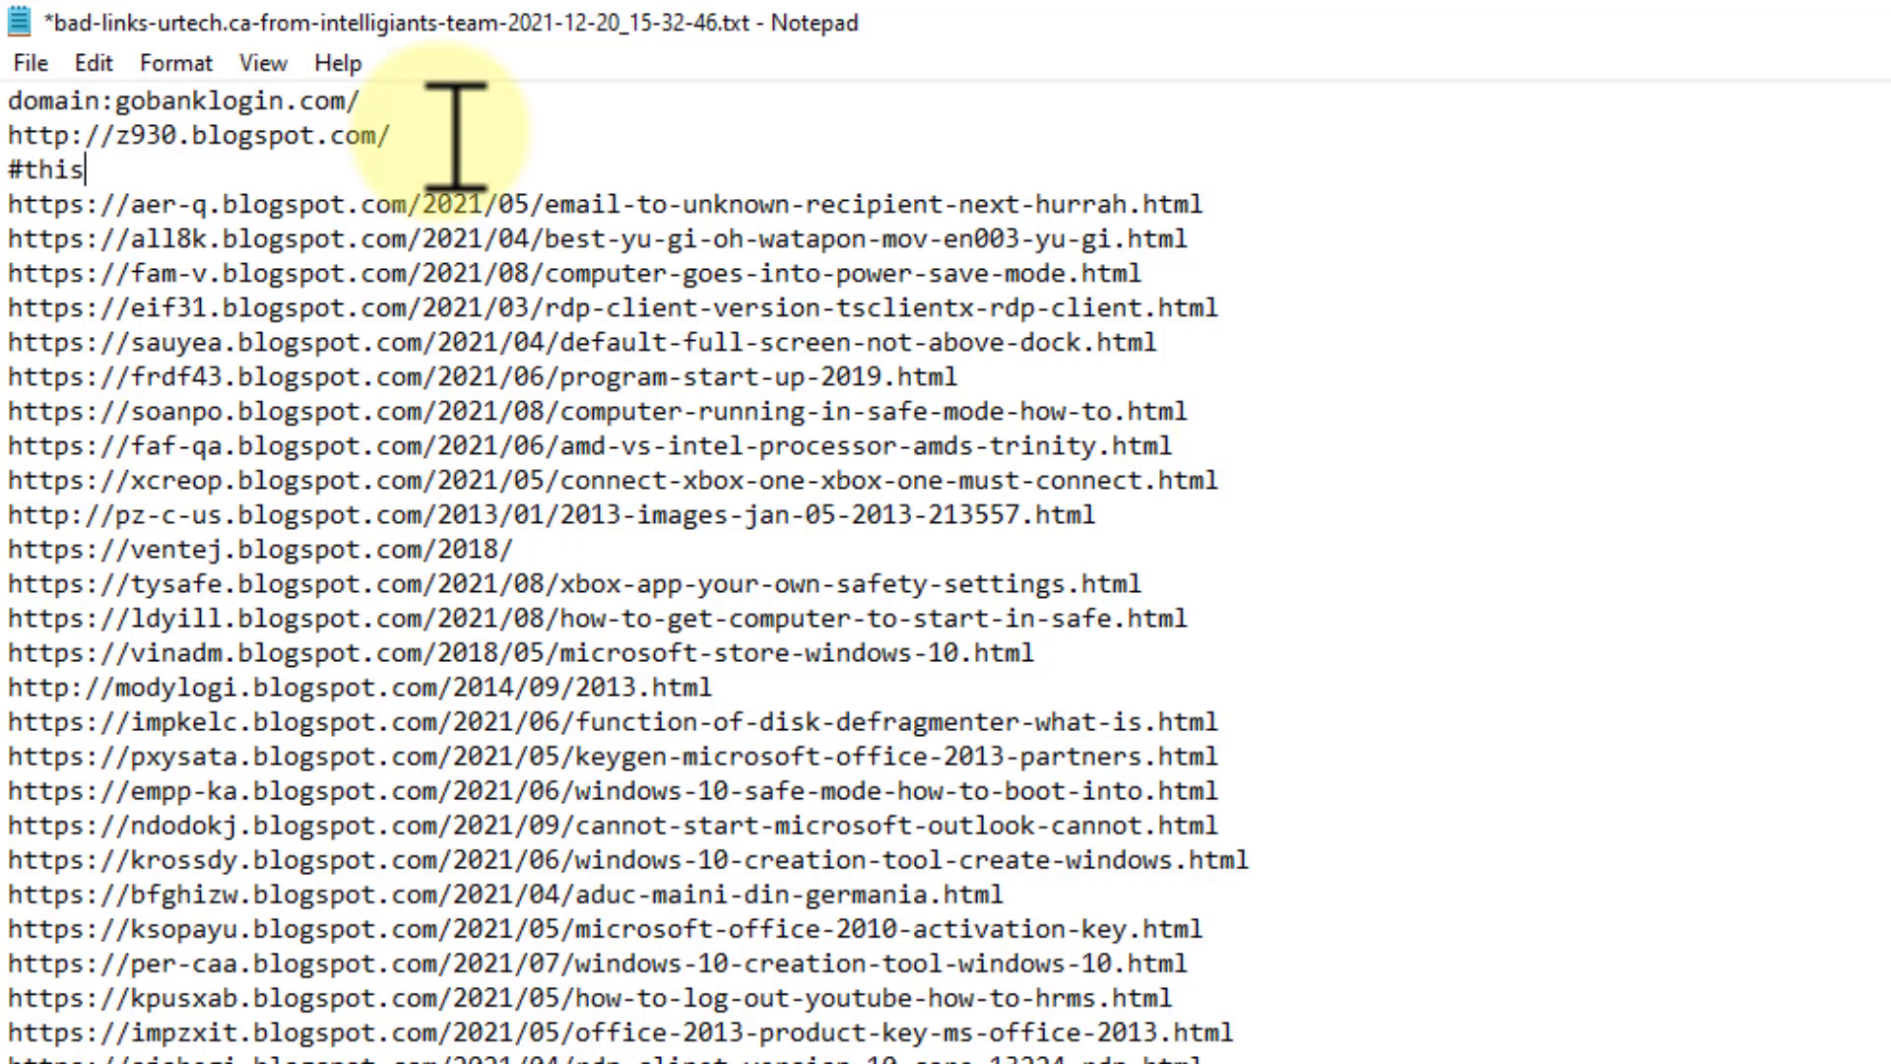
pyautogui.write('l')
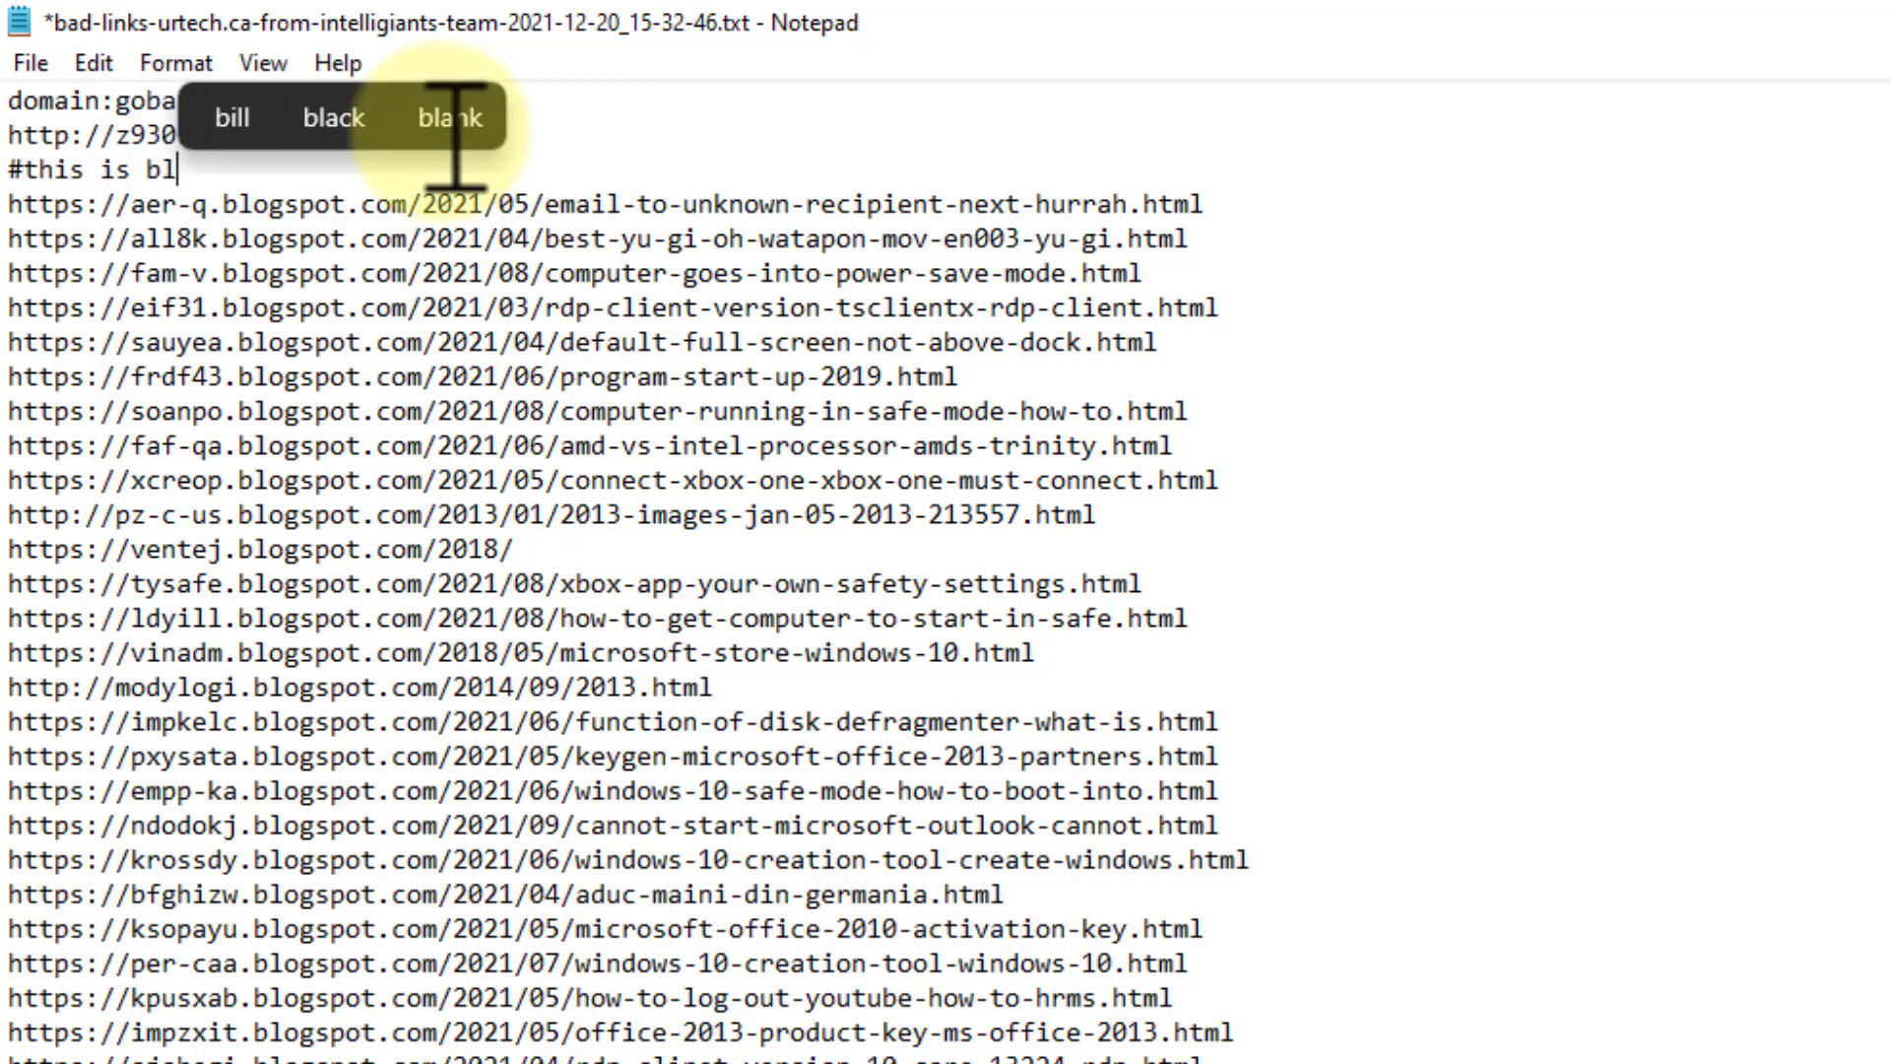
pyautogui.write('gspt garg')
pyautogui.press('BackSpace')
pyautogui.write('b')
pyautogui.click(746, 445)
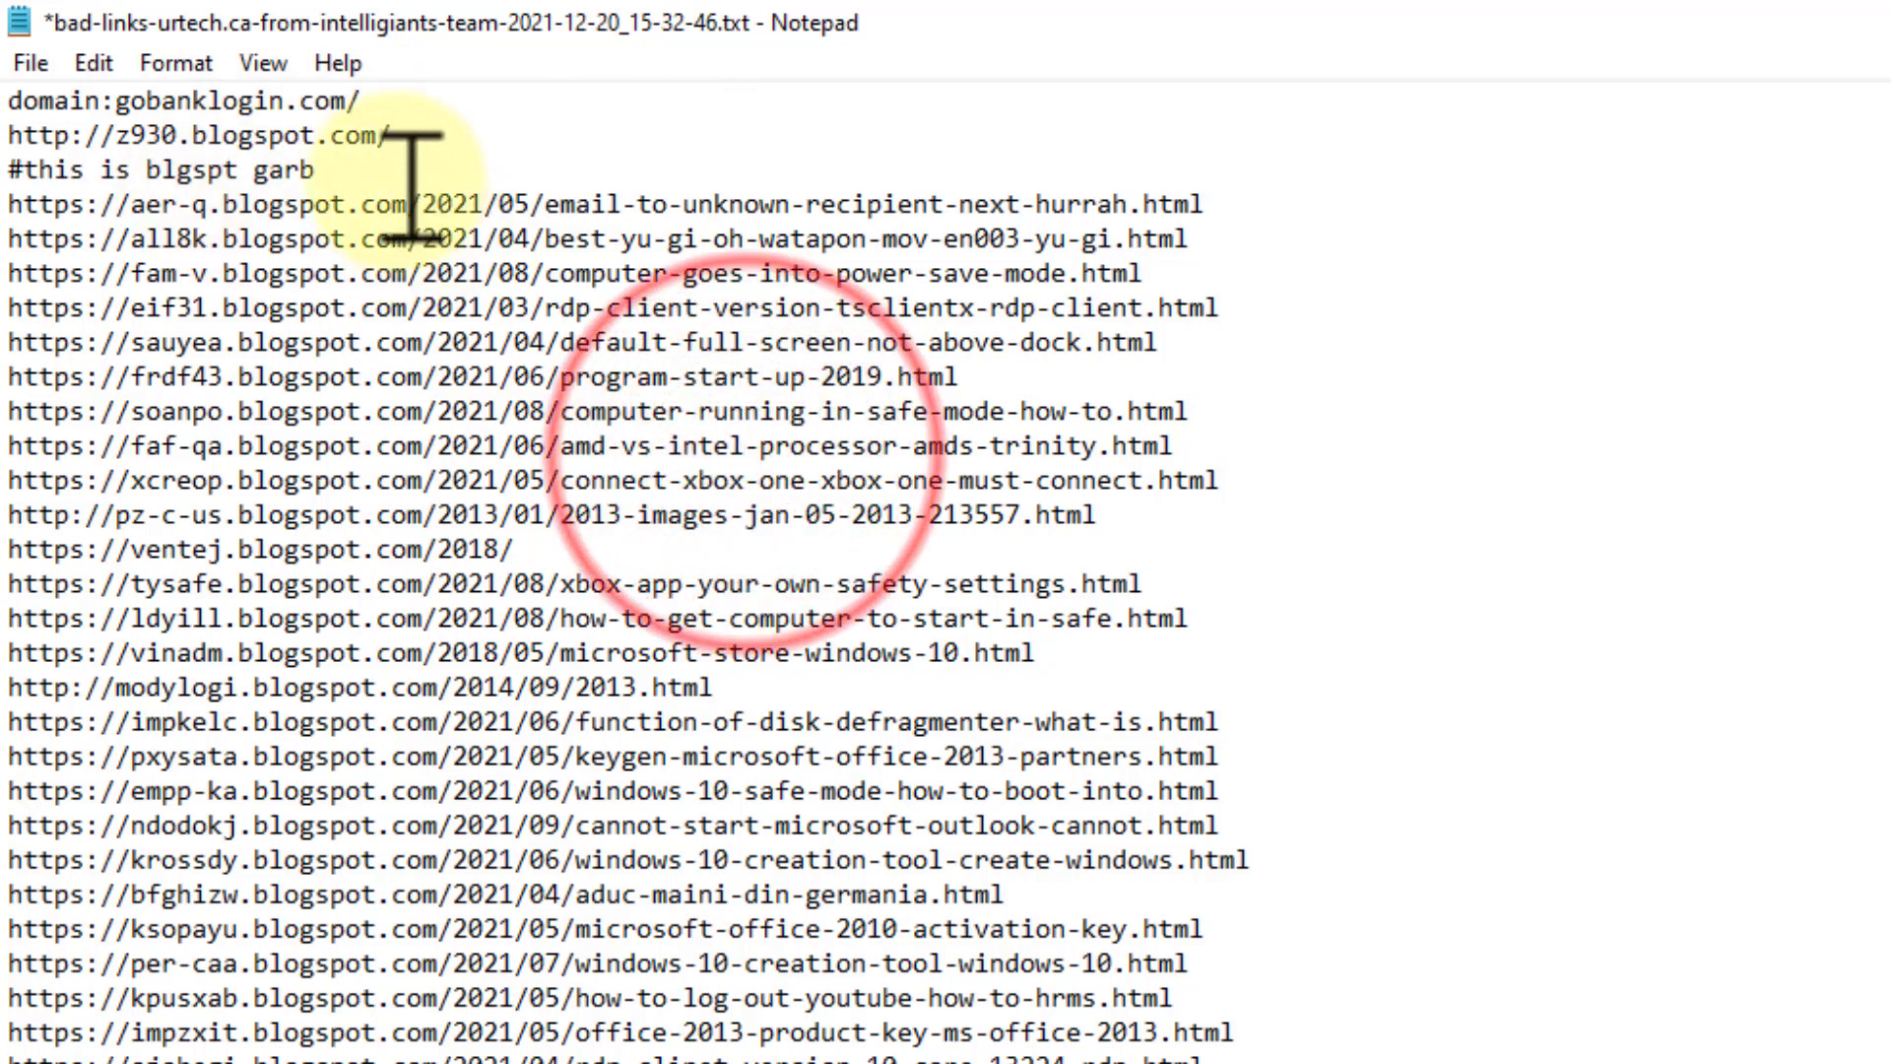
pyautogui.moveTo(413, 170); pyautogui.dragTo(8, 169)
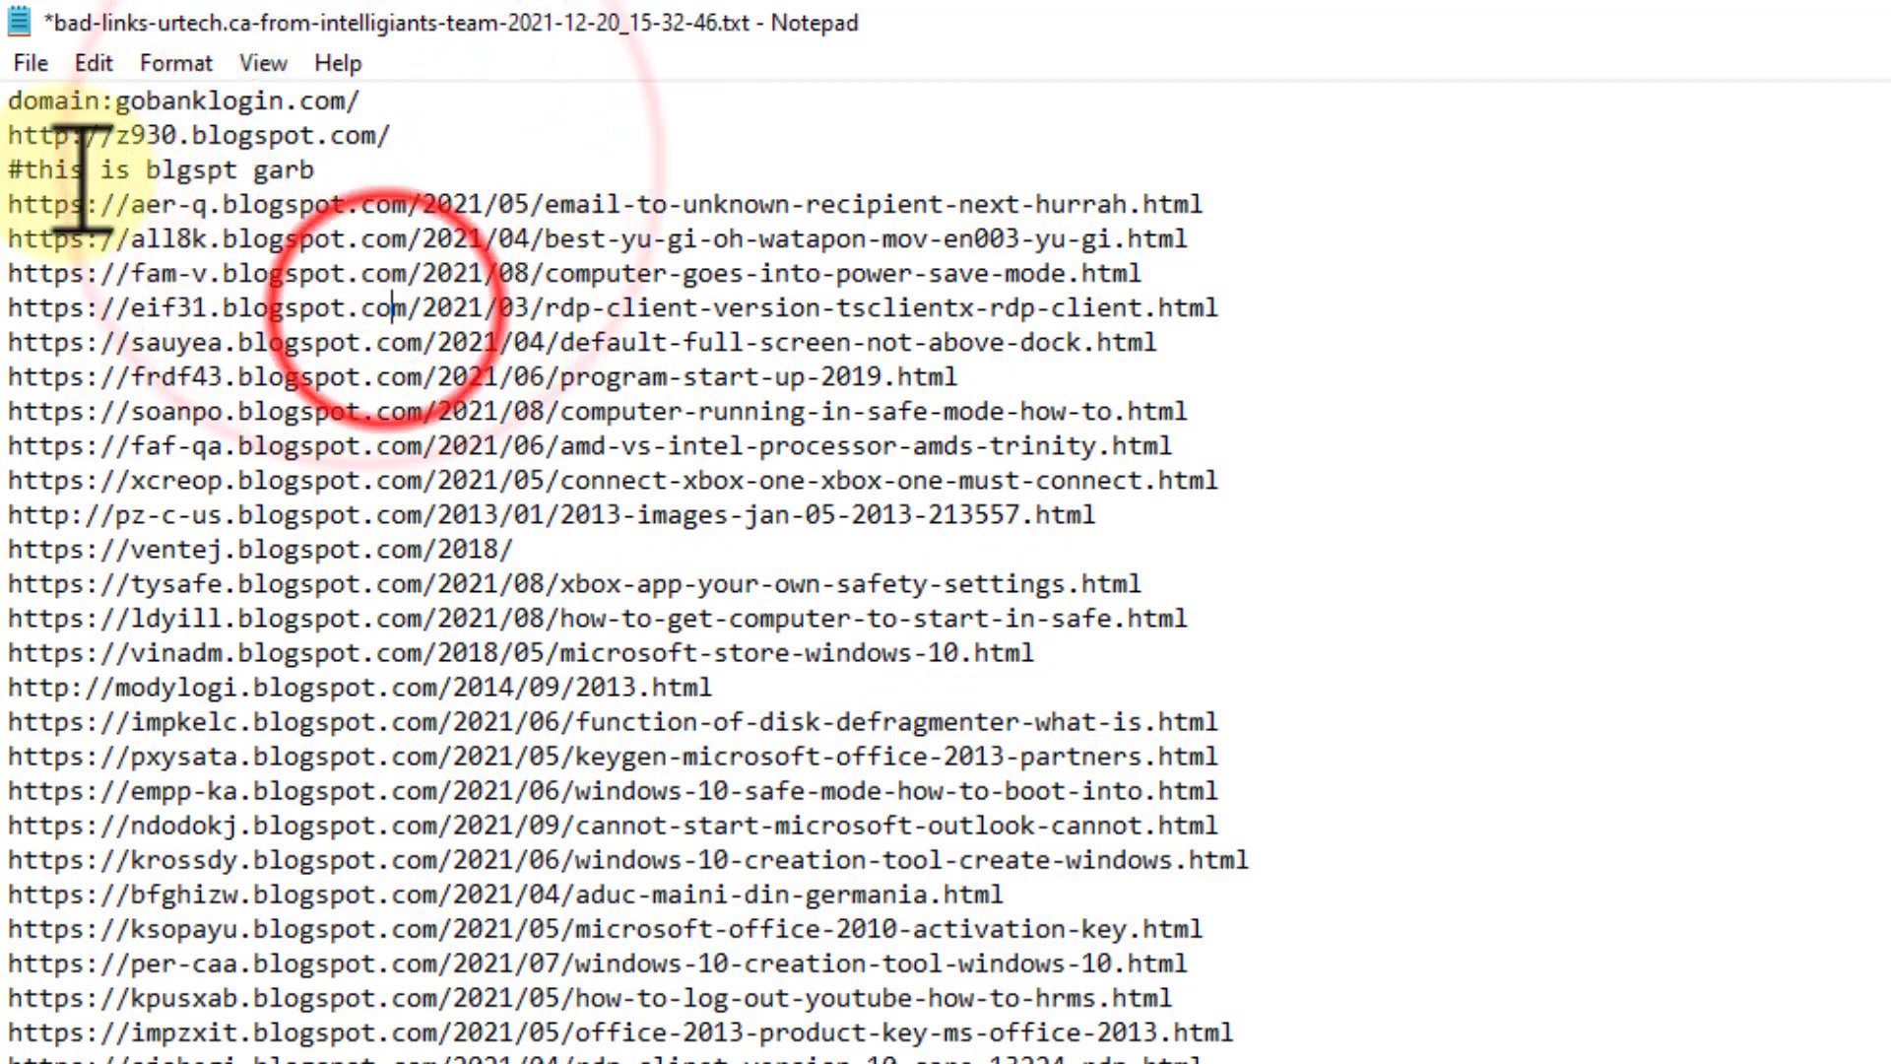
pyautogui.click(19, 169)
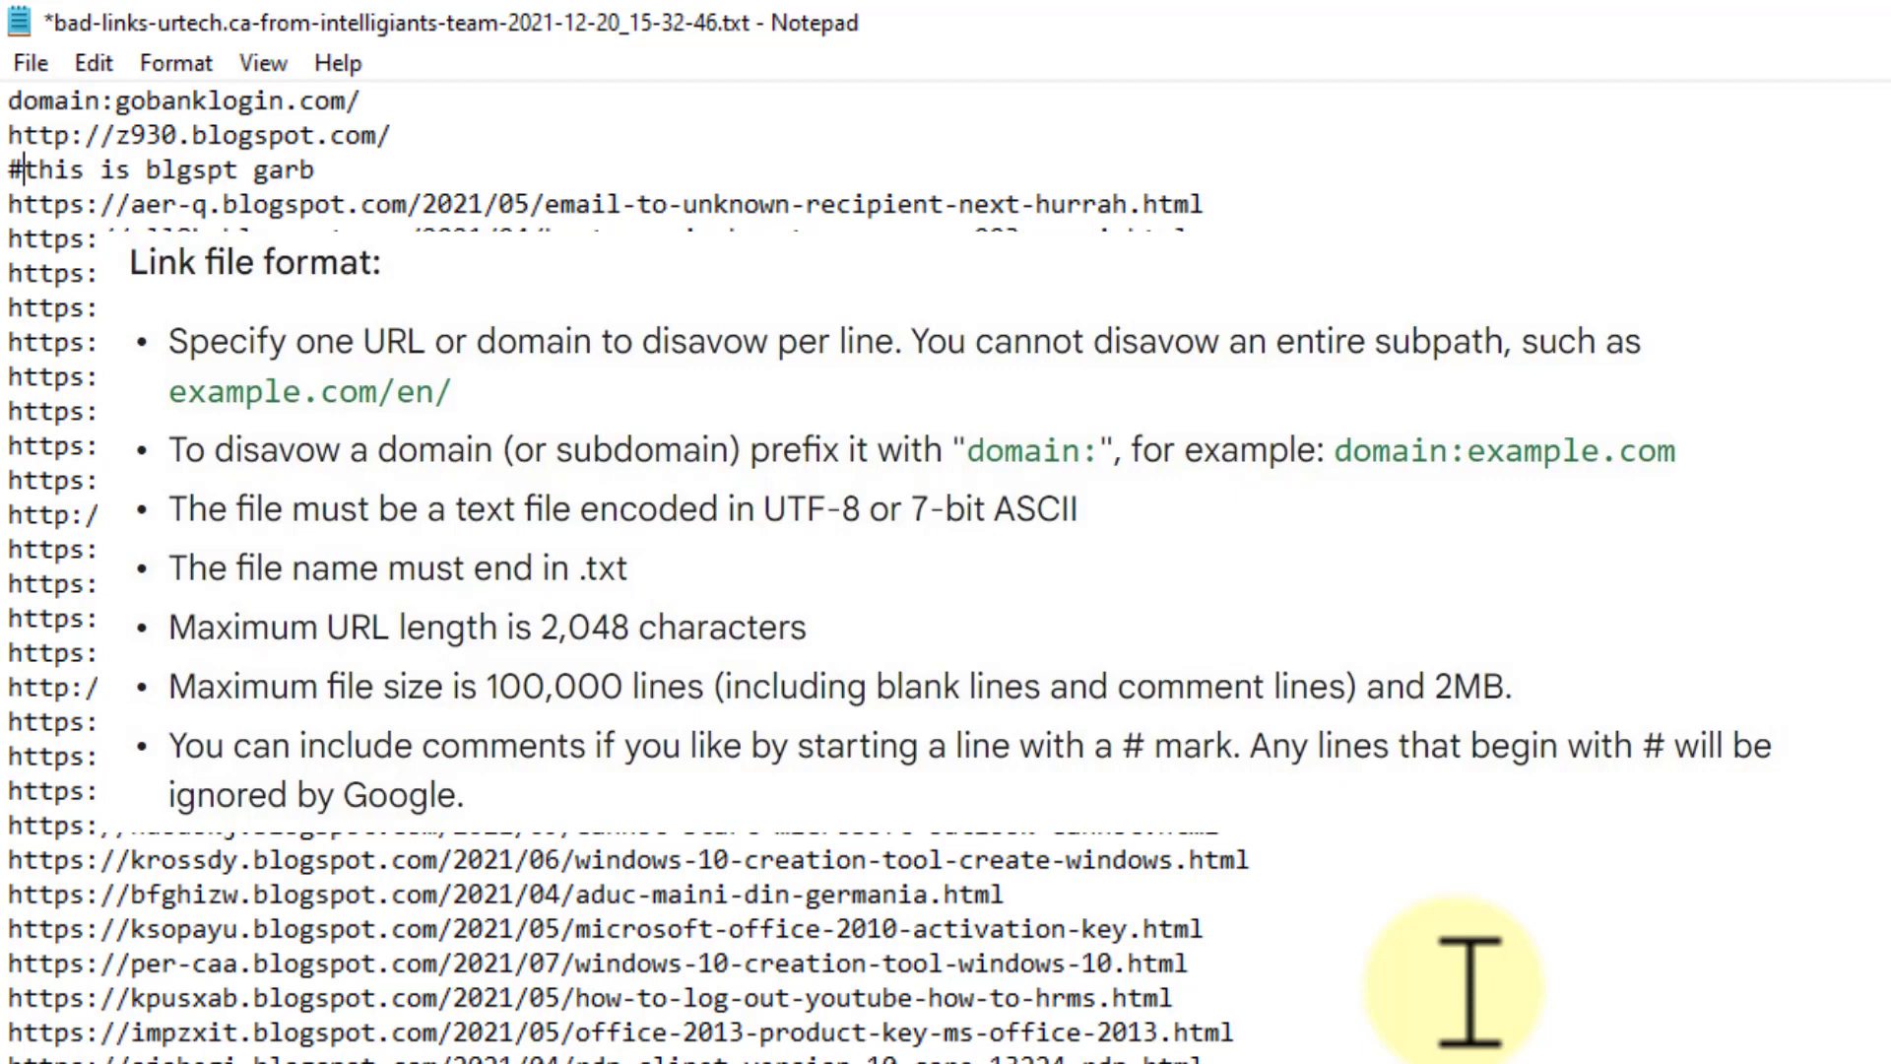
pyautogui.moveTo(268, 204); pyautogui.dragTo(1224, 204)
pyautogui.click(1127, 197)
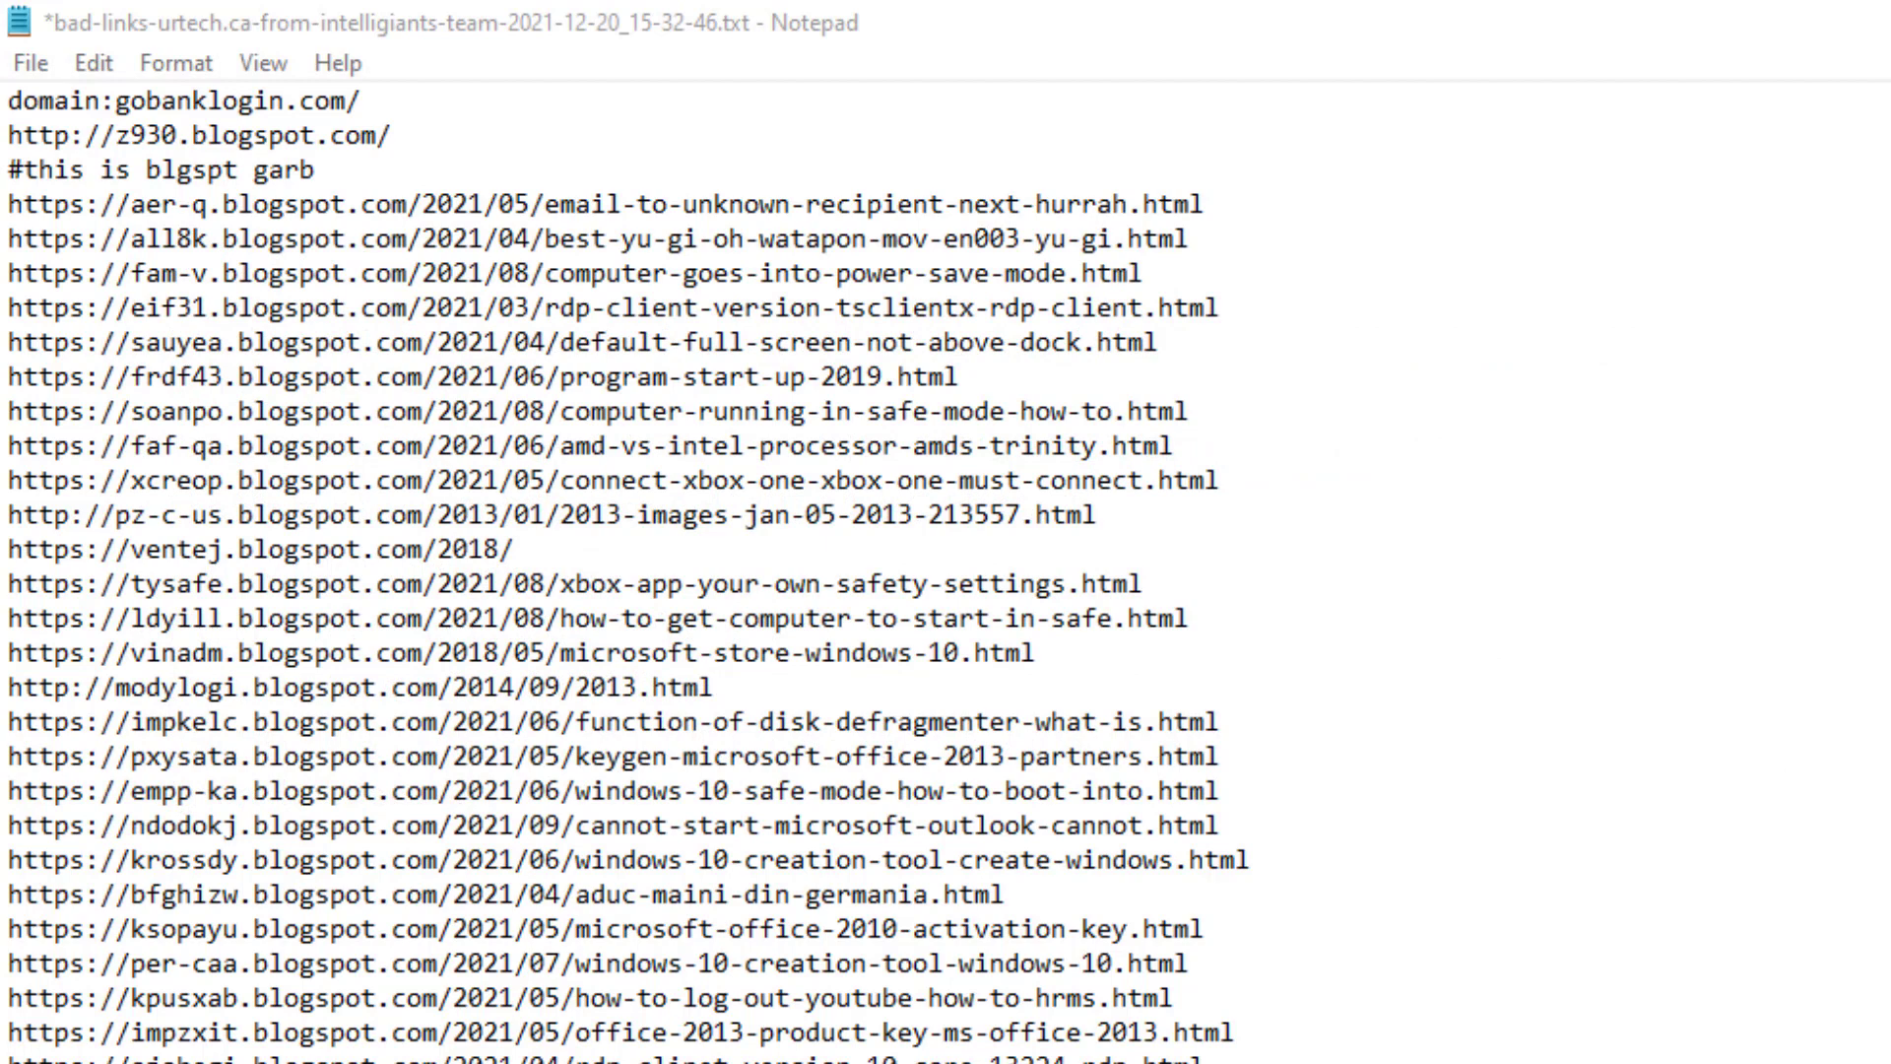
pyautogui.scroll(-6, 631, 571)
pyautogui.scroll(6, 631, 571)
pyautogui.scroll(-8, 631, 572)
pyautogui.scroll(-8, 630, 571)
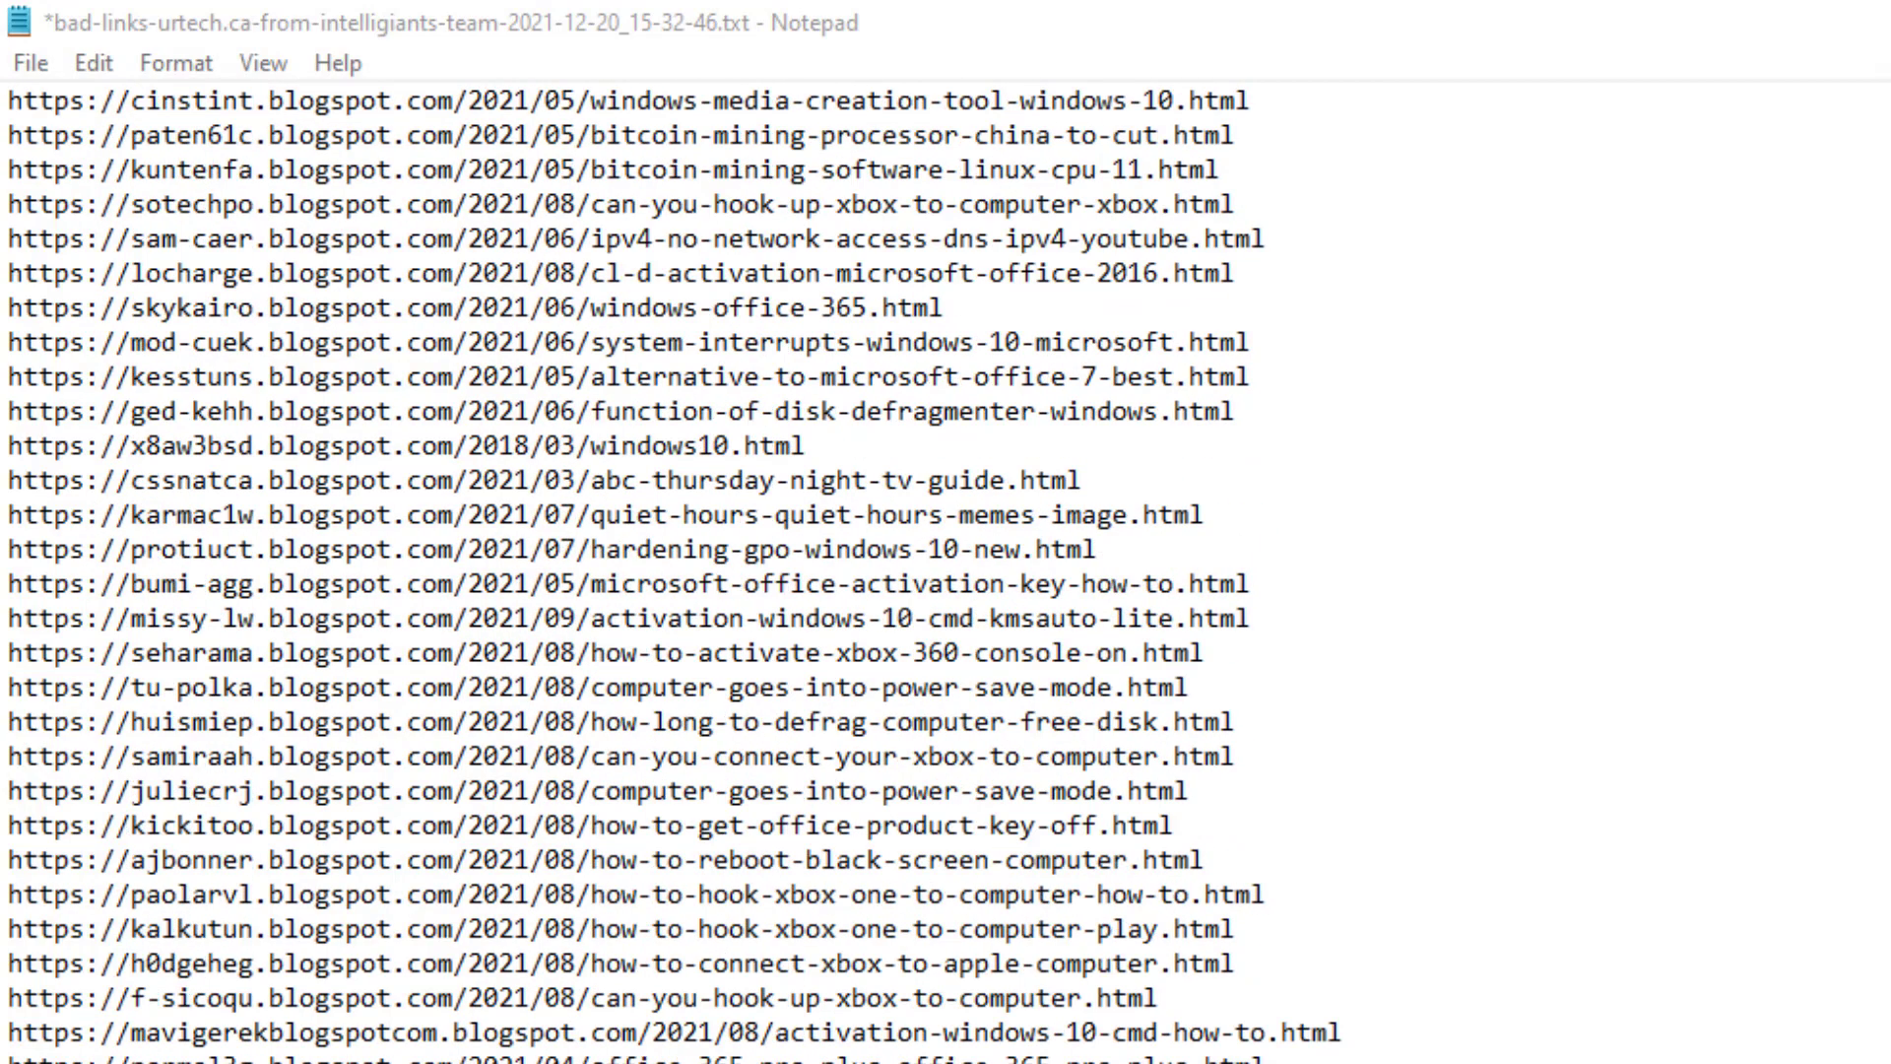
pyautogui.scroll(-16, 630, 571)
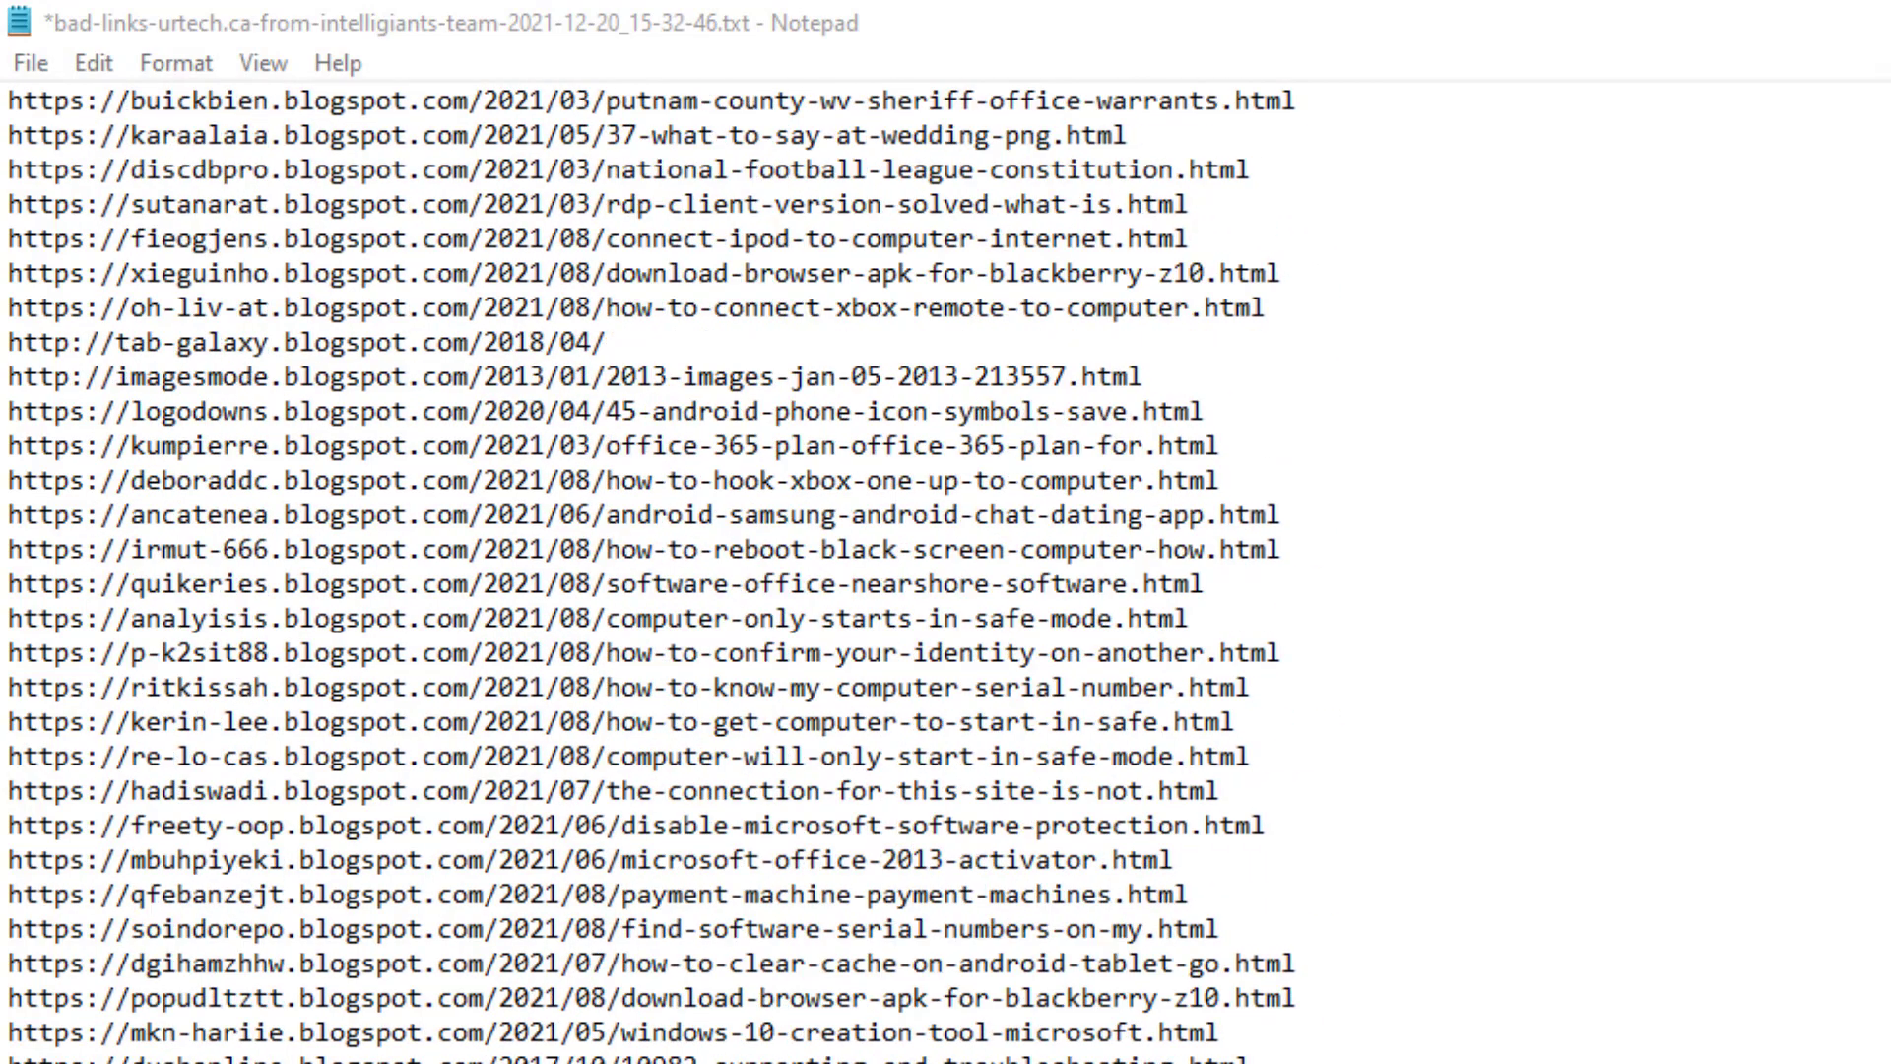
pyautogui.scroll(-20, 631, 571)
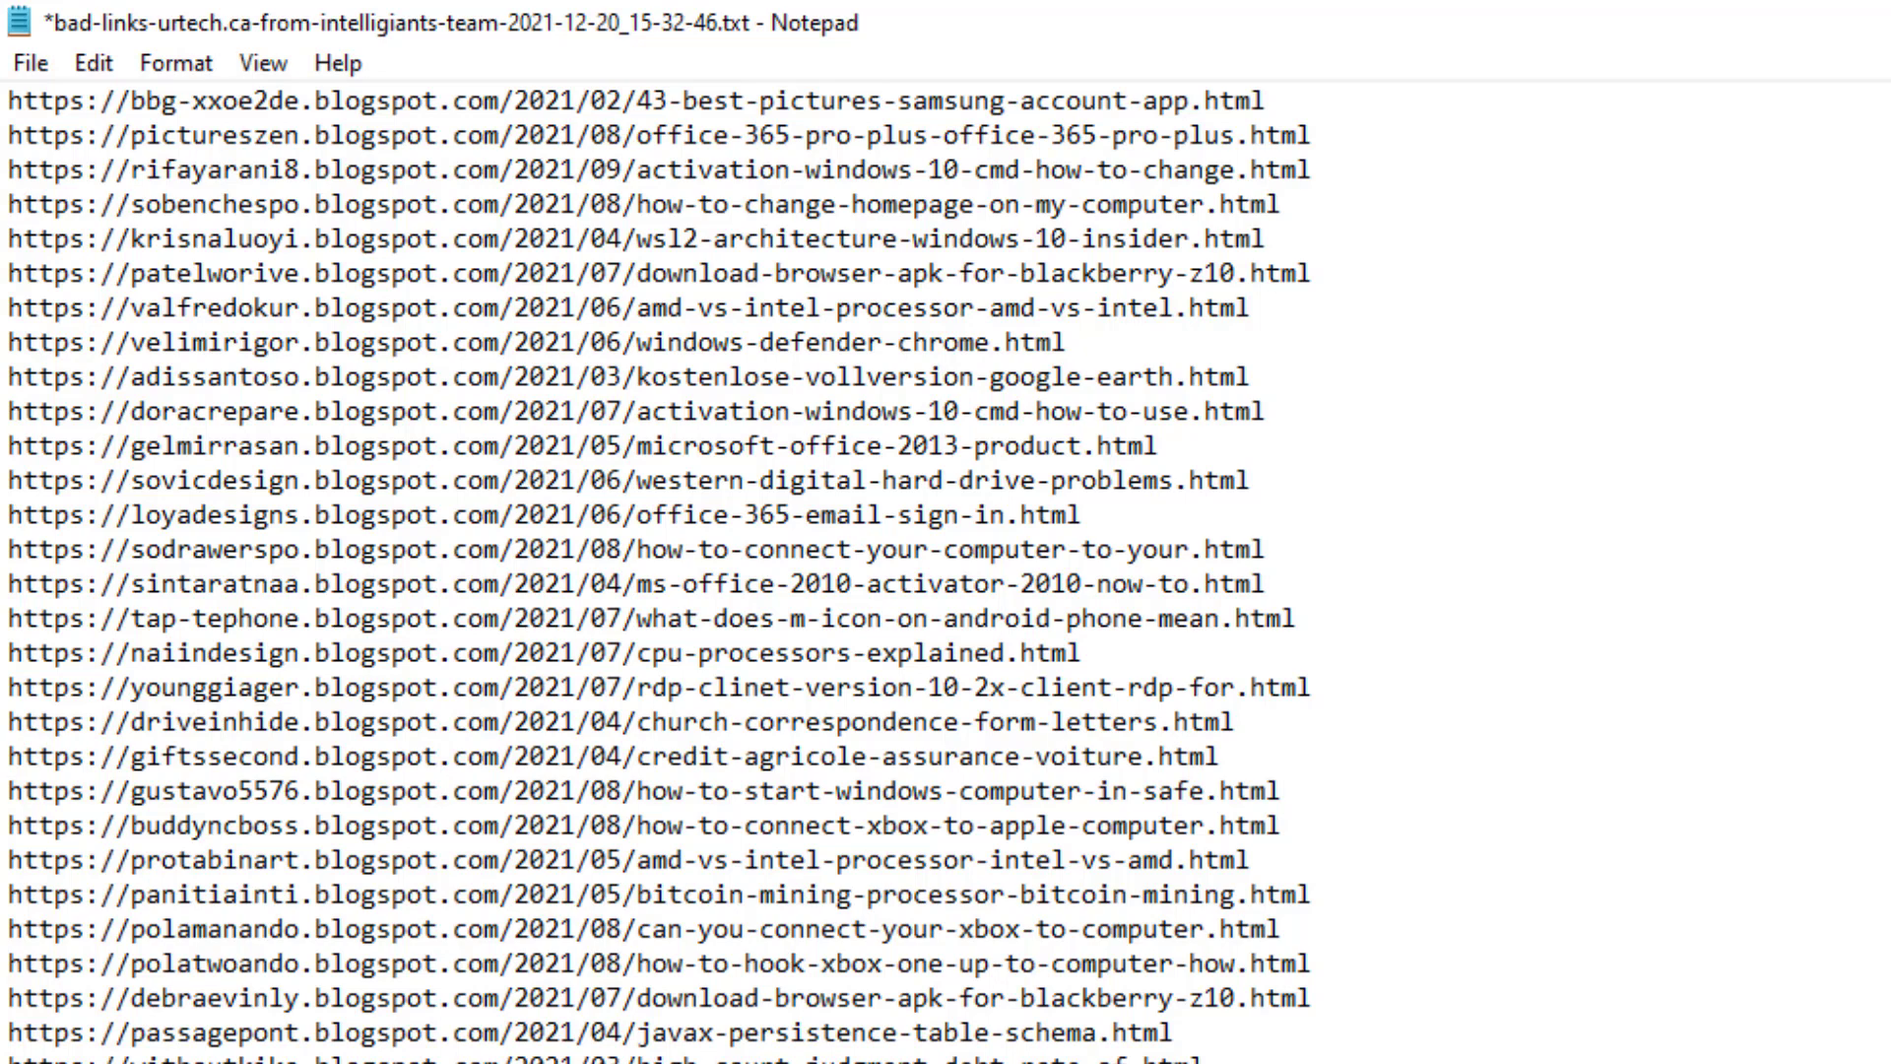
pyautogui.scroll(-20, 946, 571)
pyautogui.press('pagedown')
pyautogui.press('pagedown')
pyautogui.press('pagedown')
pyautogui.press('pagedown')
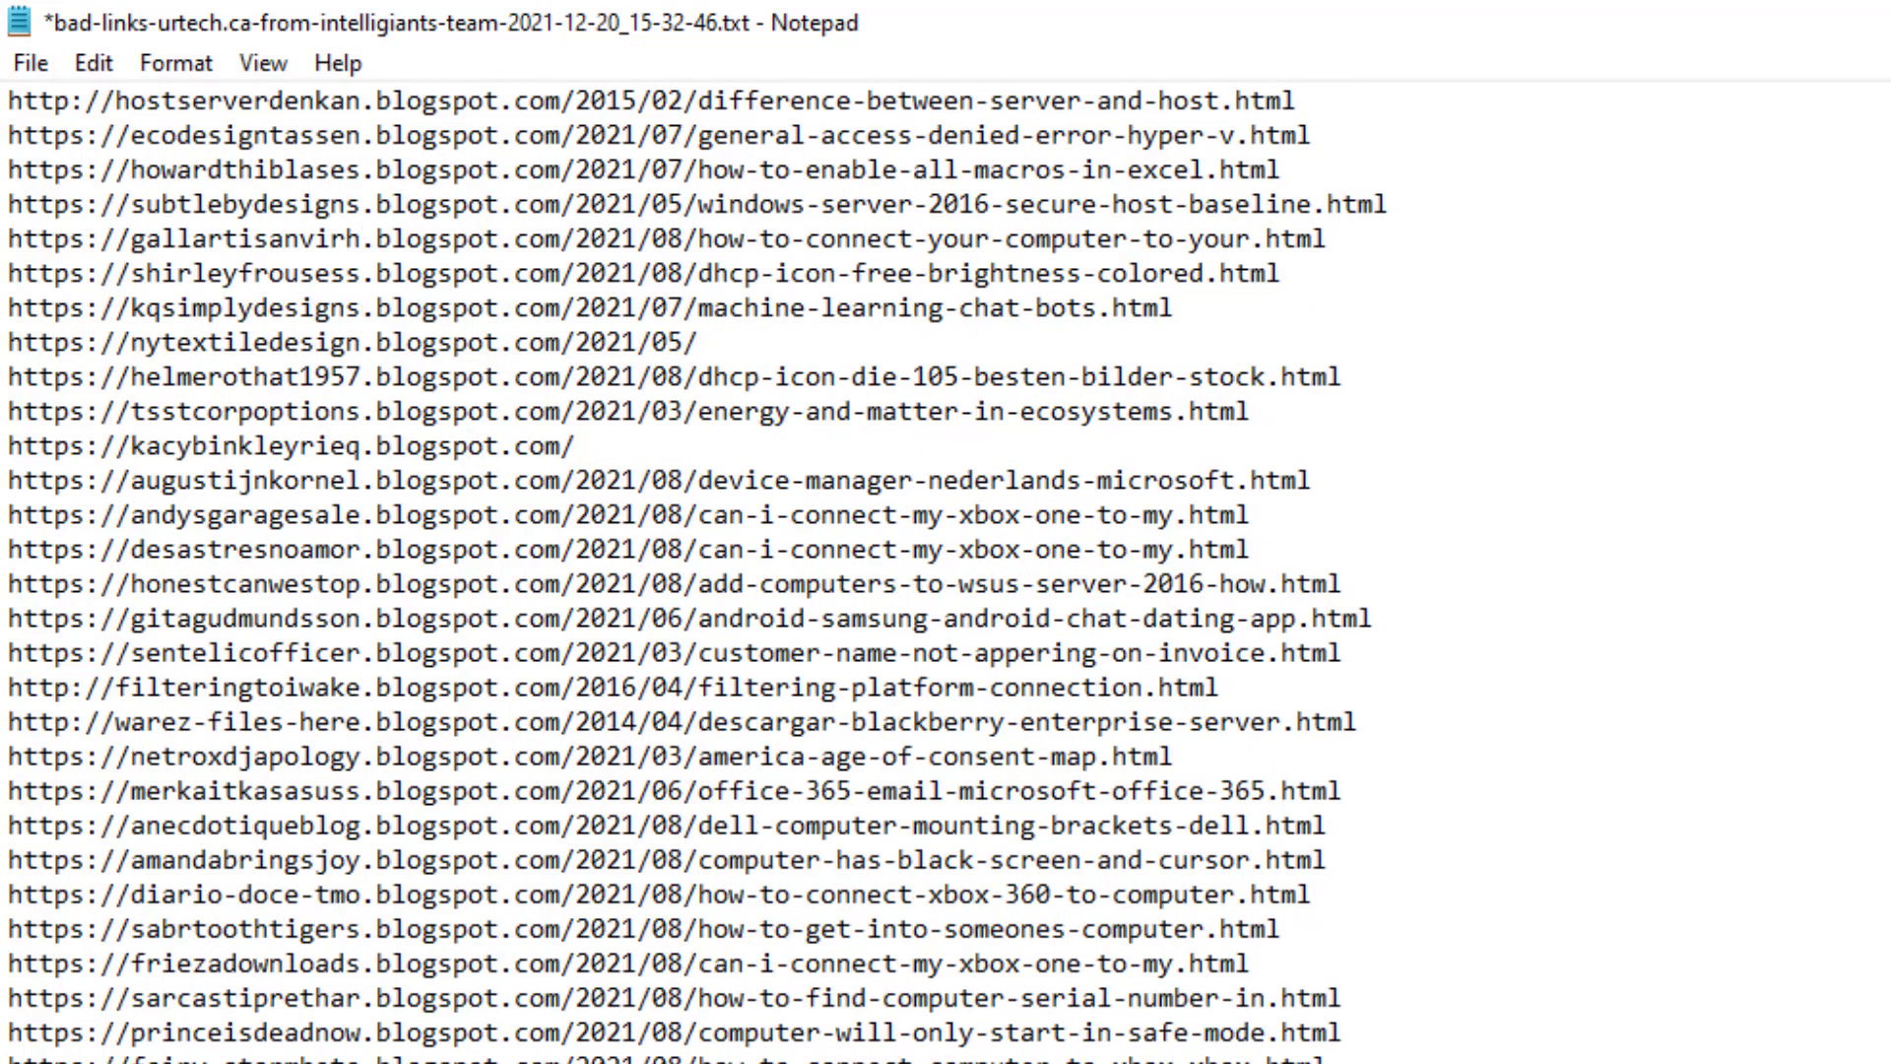
pyautogui.press('pagedown')
pyautogui.press('pagedown')
pyautogui.press('pagedown')
pyautogui.press('pagedown')
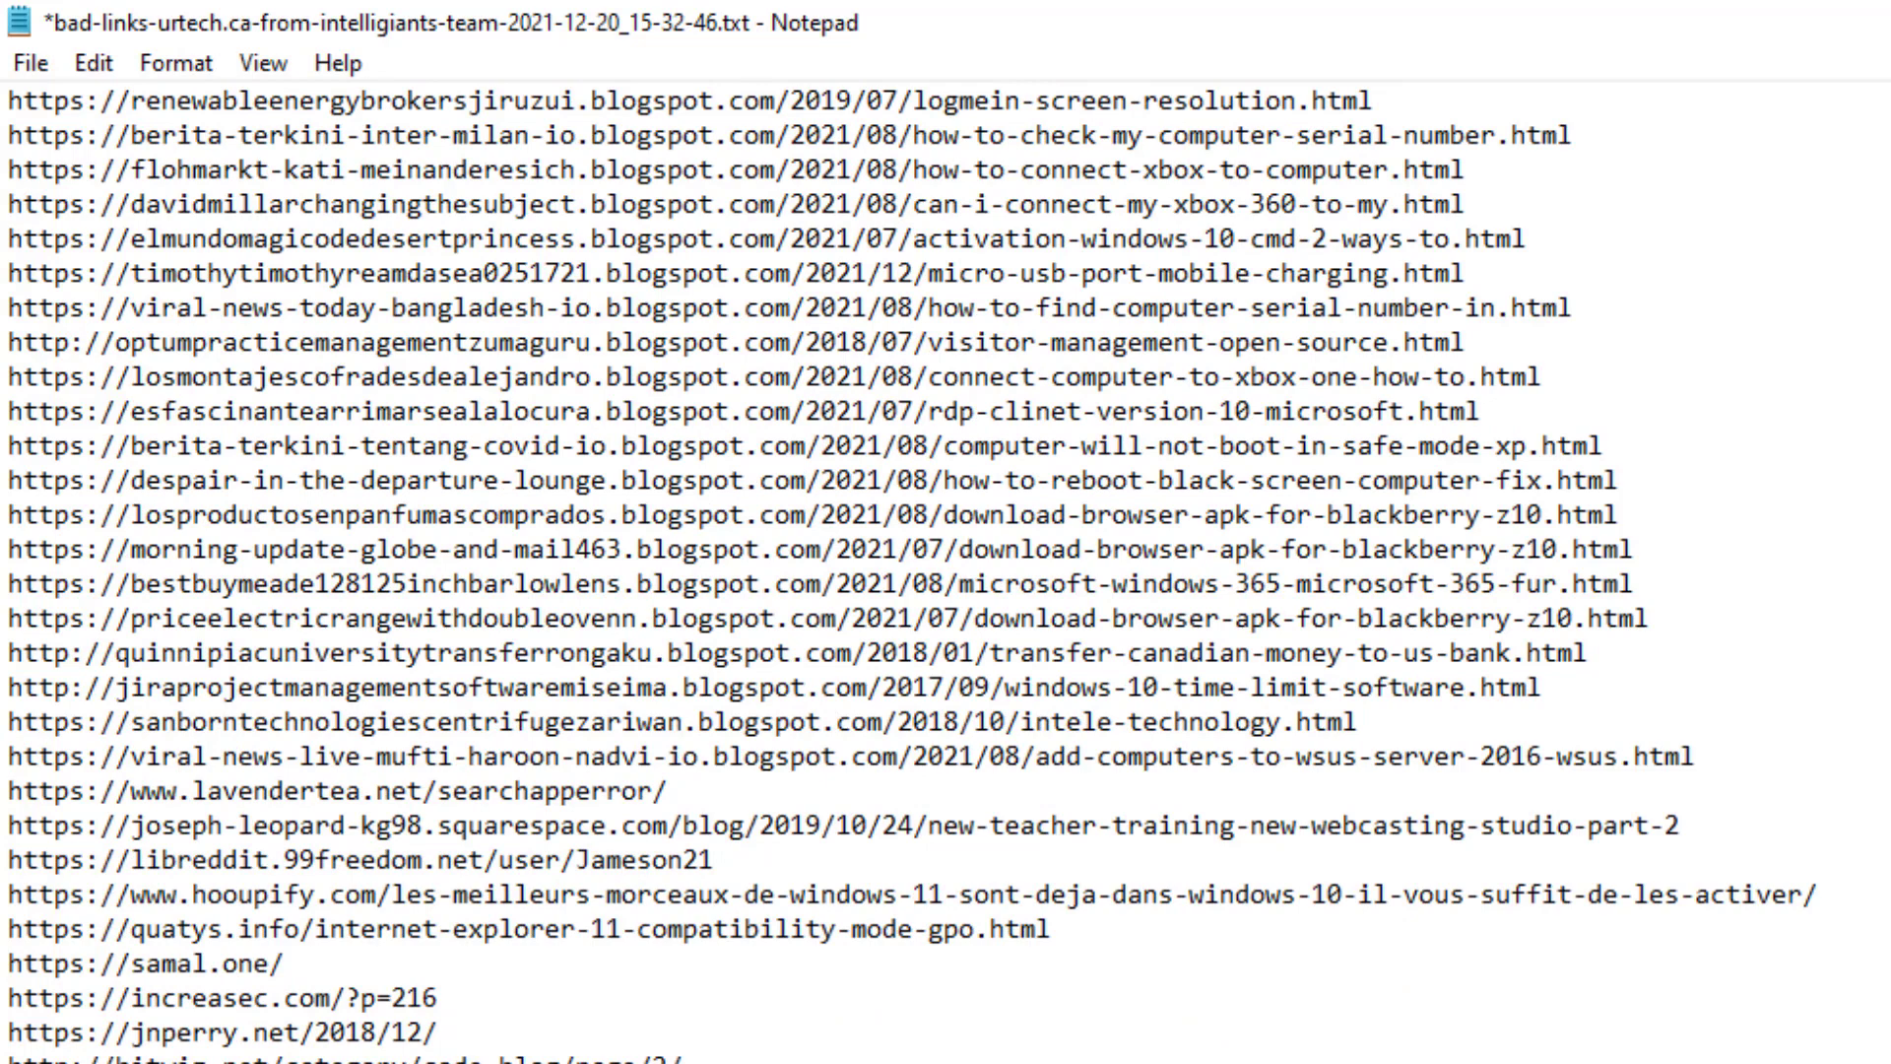
pyautogui.scroll(-7, 945, 571)
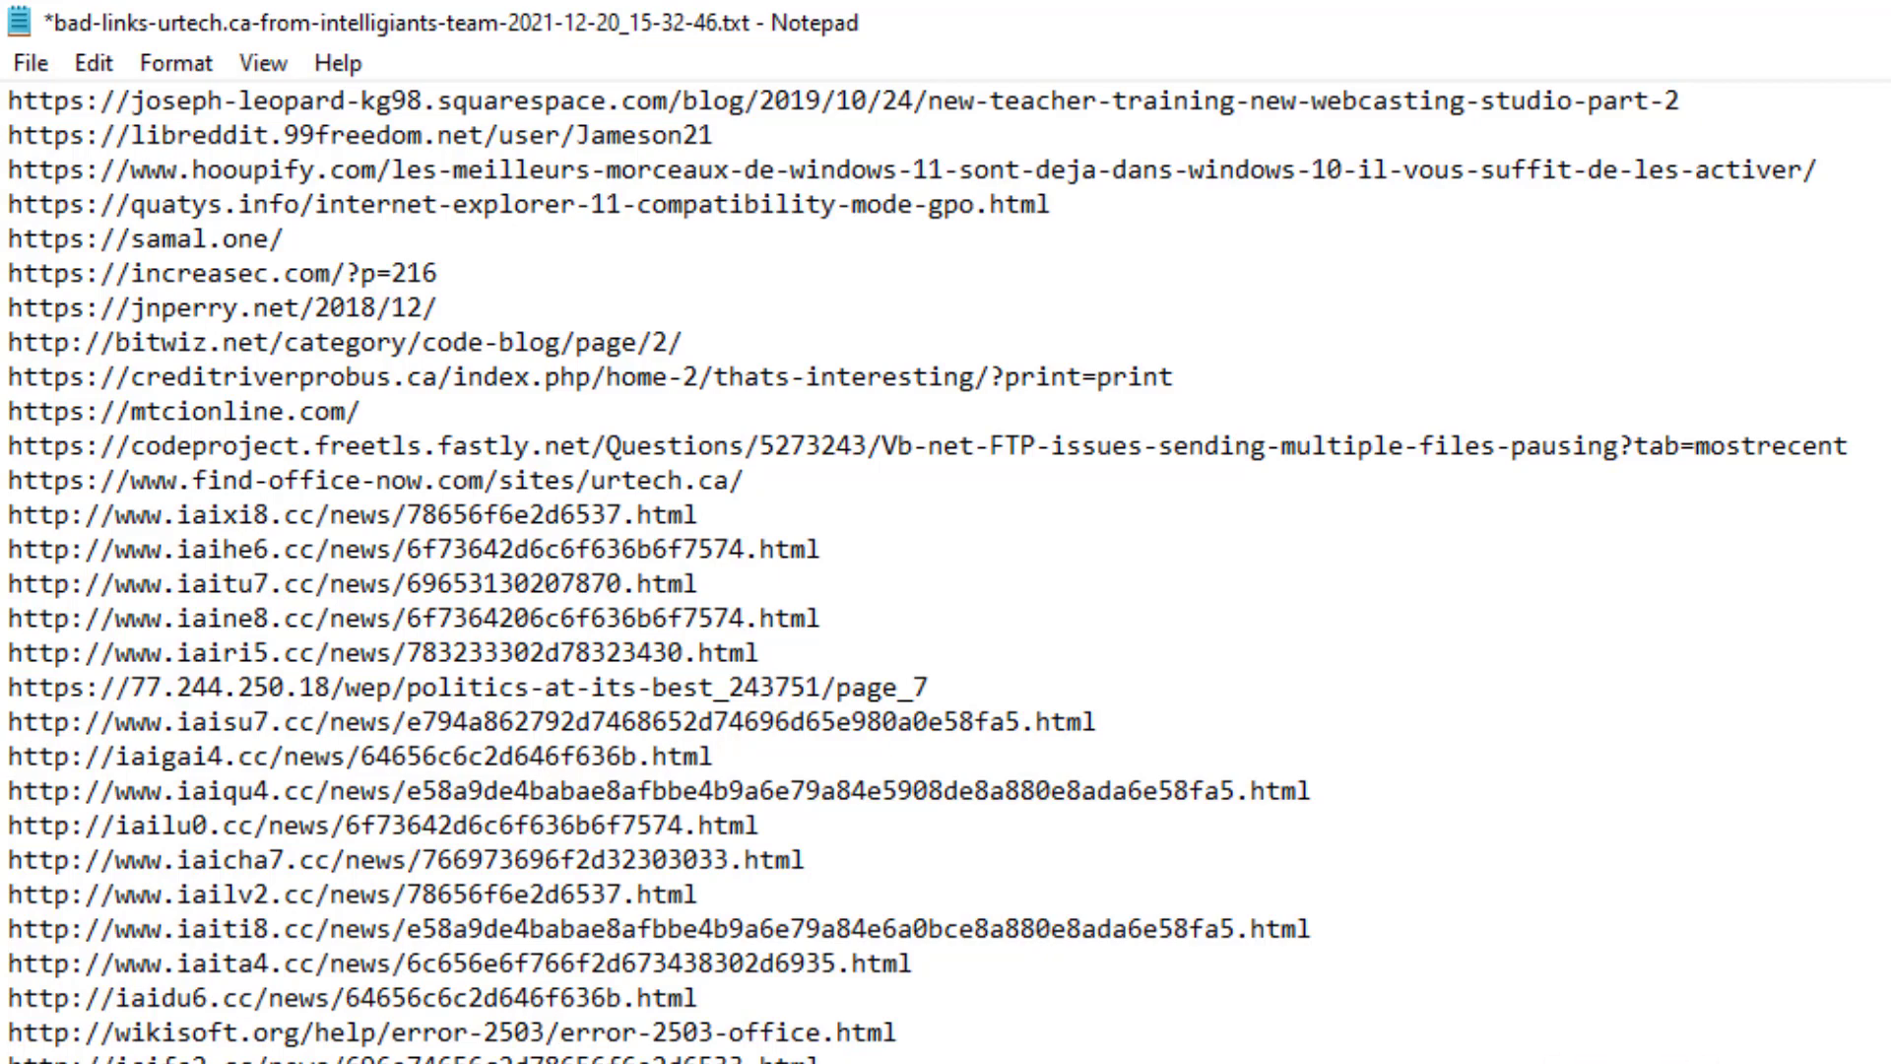
# Save and close the disavow file in Notepad, then open a new InPrivate Edge tab.
pyautogui.hotkey('alt', 'F4')
pyautogui.click(1730, 1025)
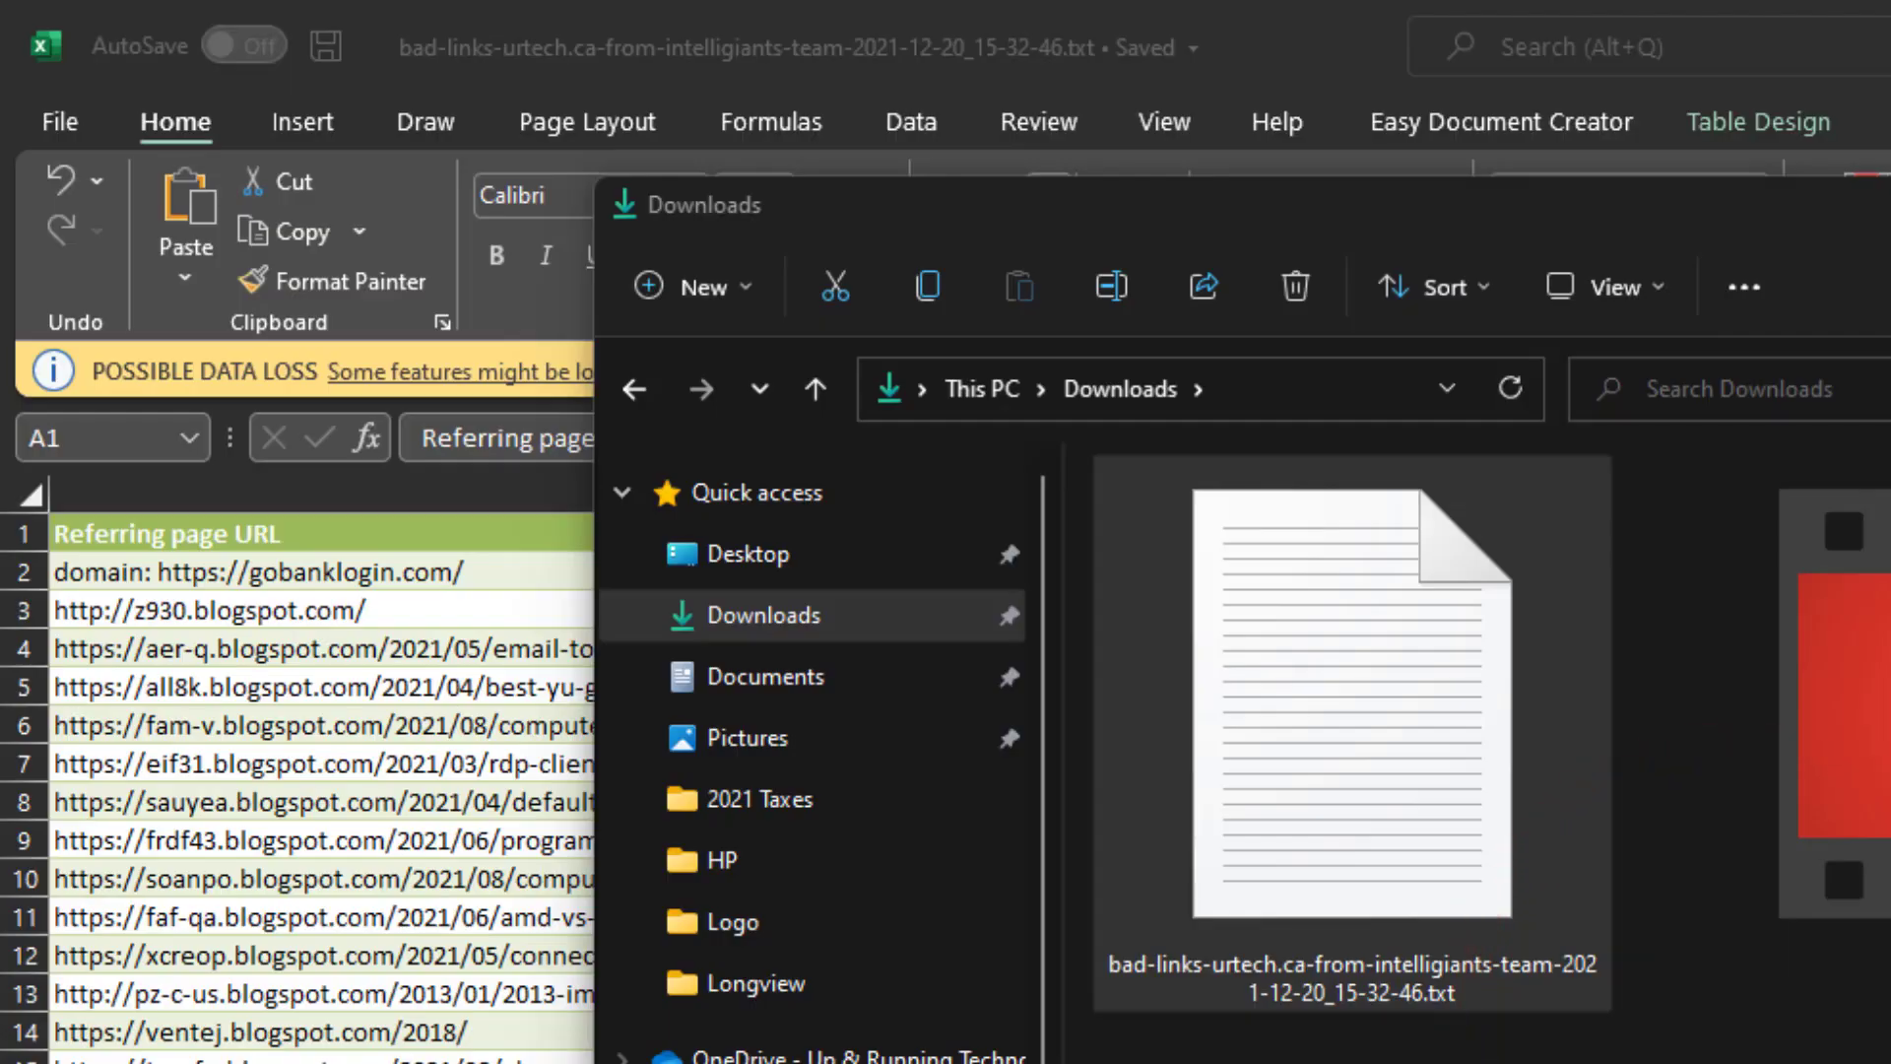
pyautogui.hotkey('alt', 'Tab')
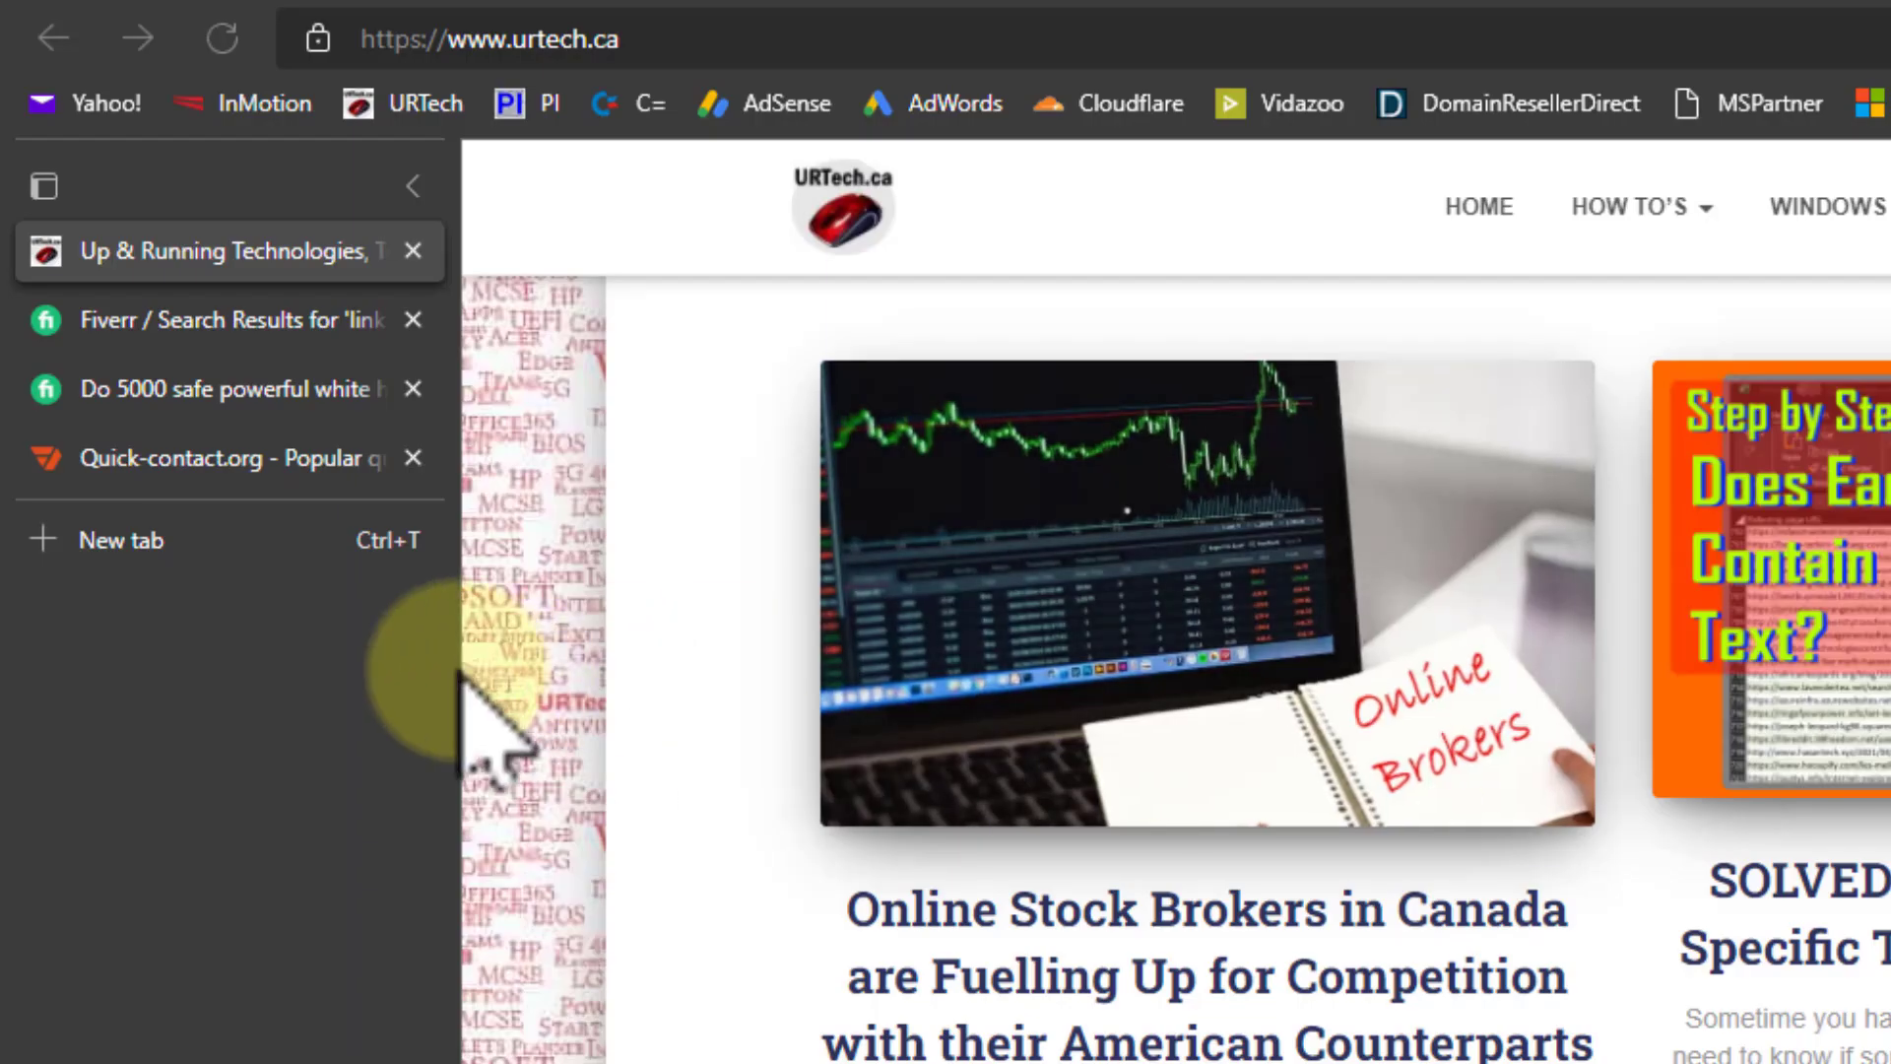
pyautogui.click(197, 542)
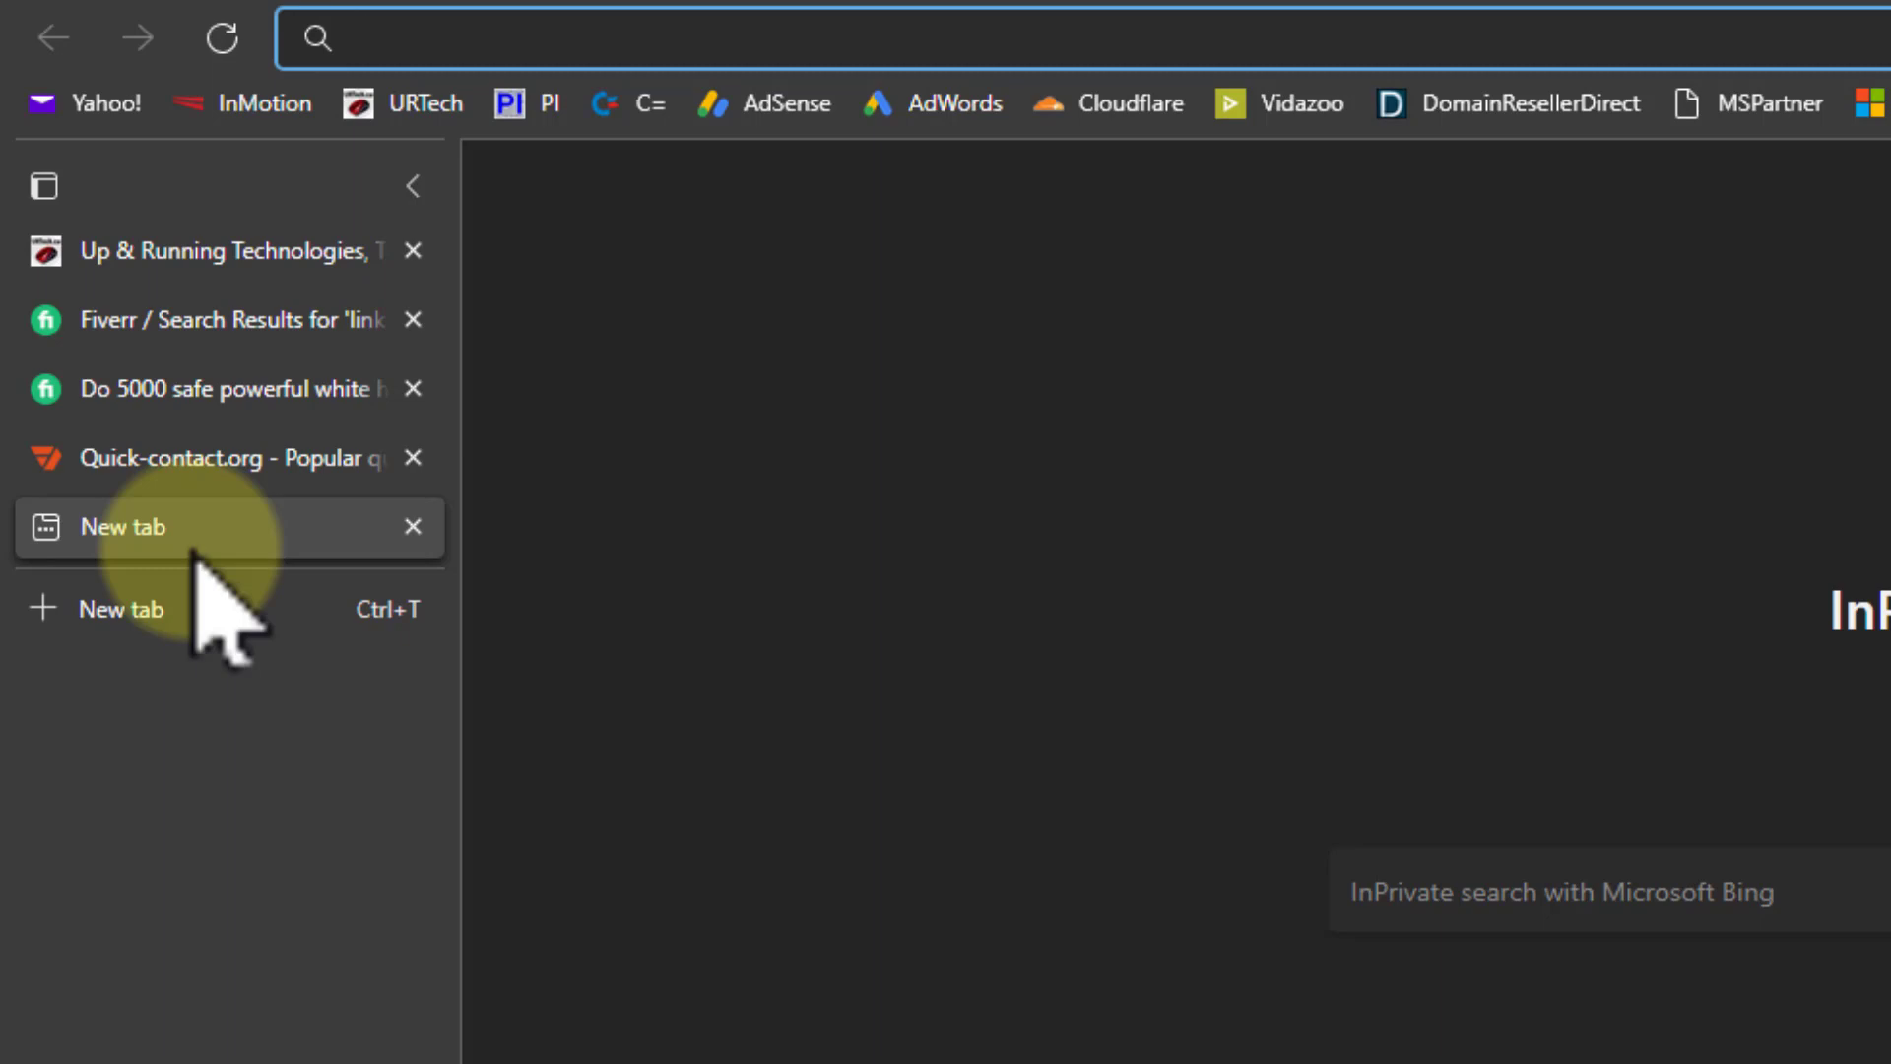
# Search 'disavow tool' and open Search Console's Disavow links to your site page.
pyautogui.write('disavow tool')
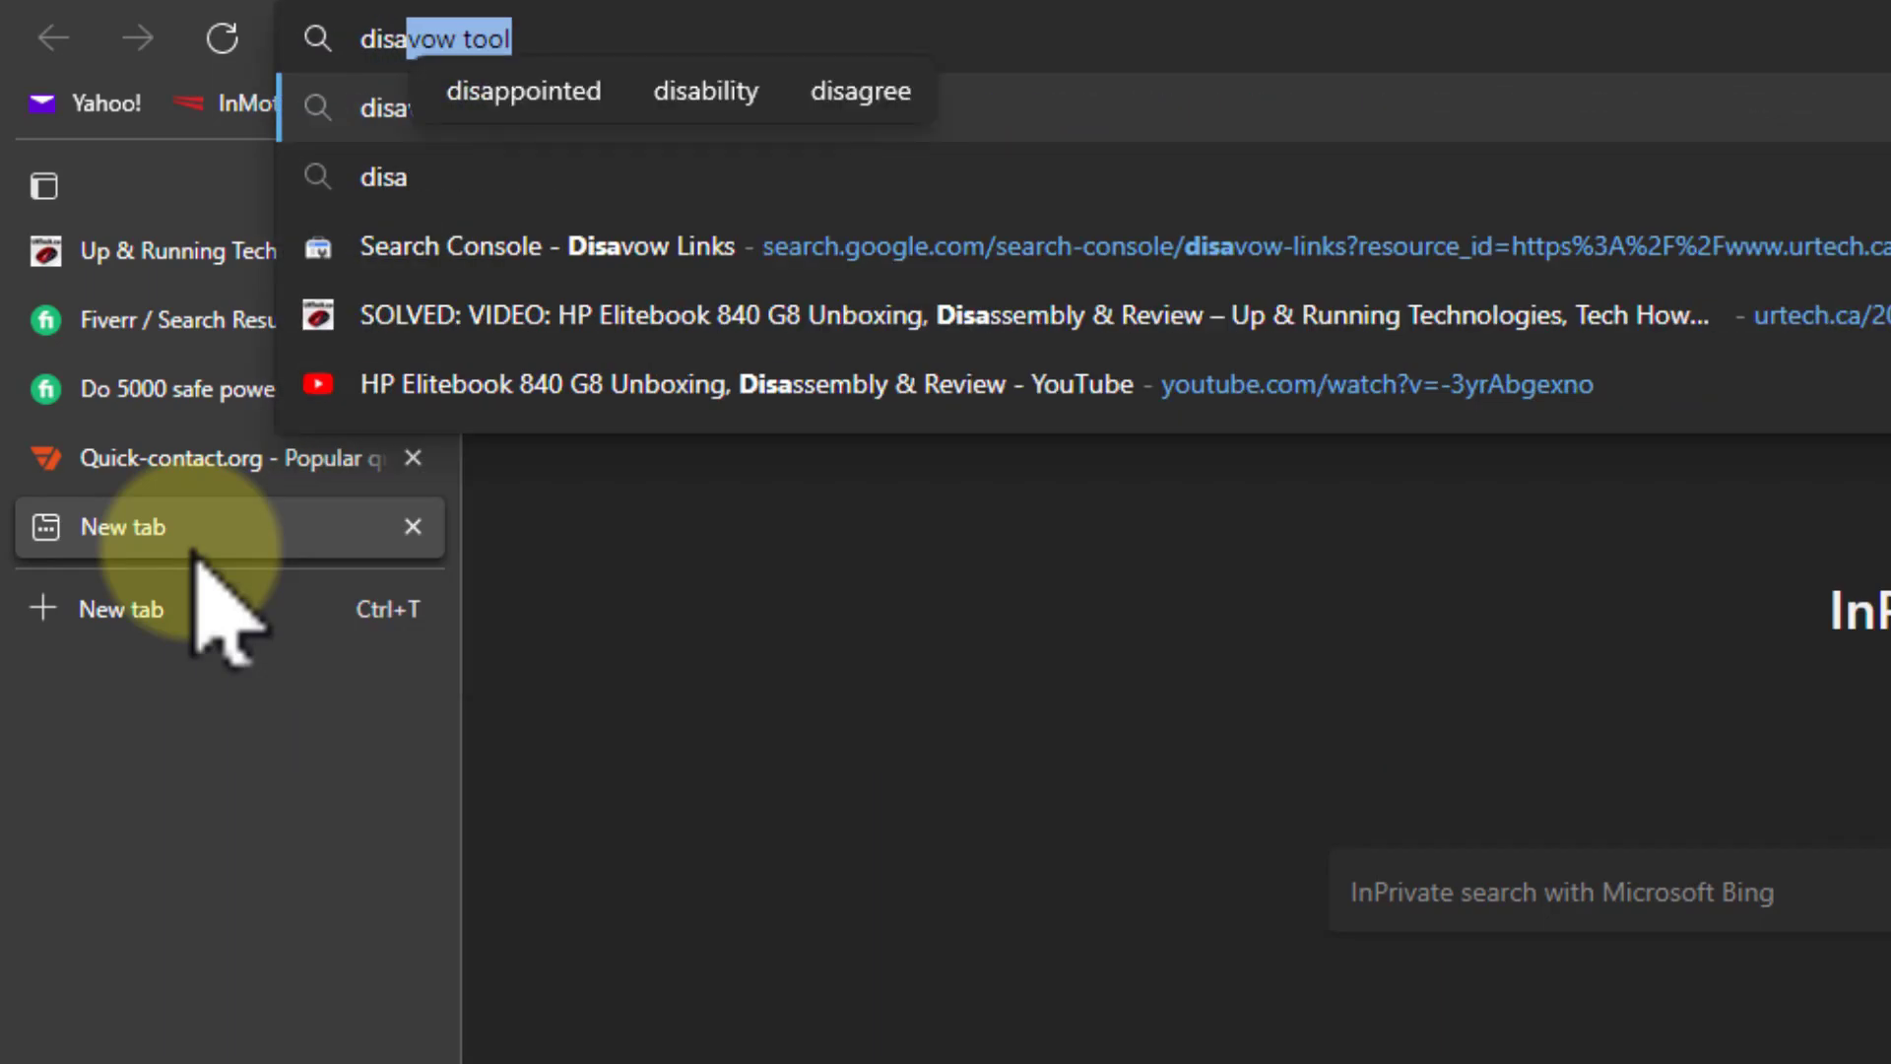
pyautogui.press('Return')
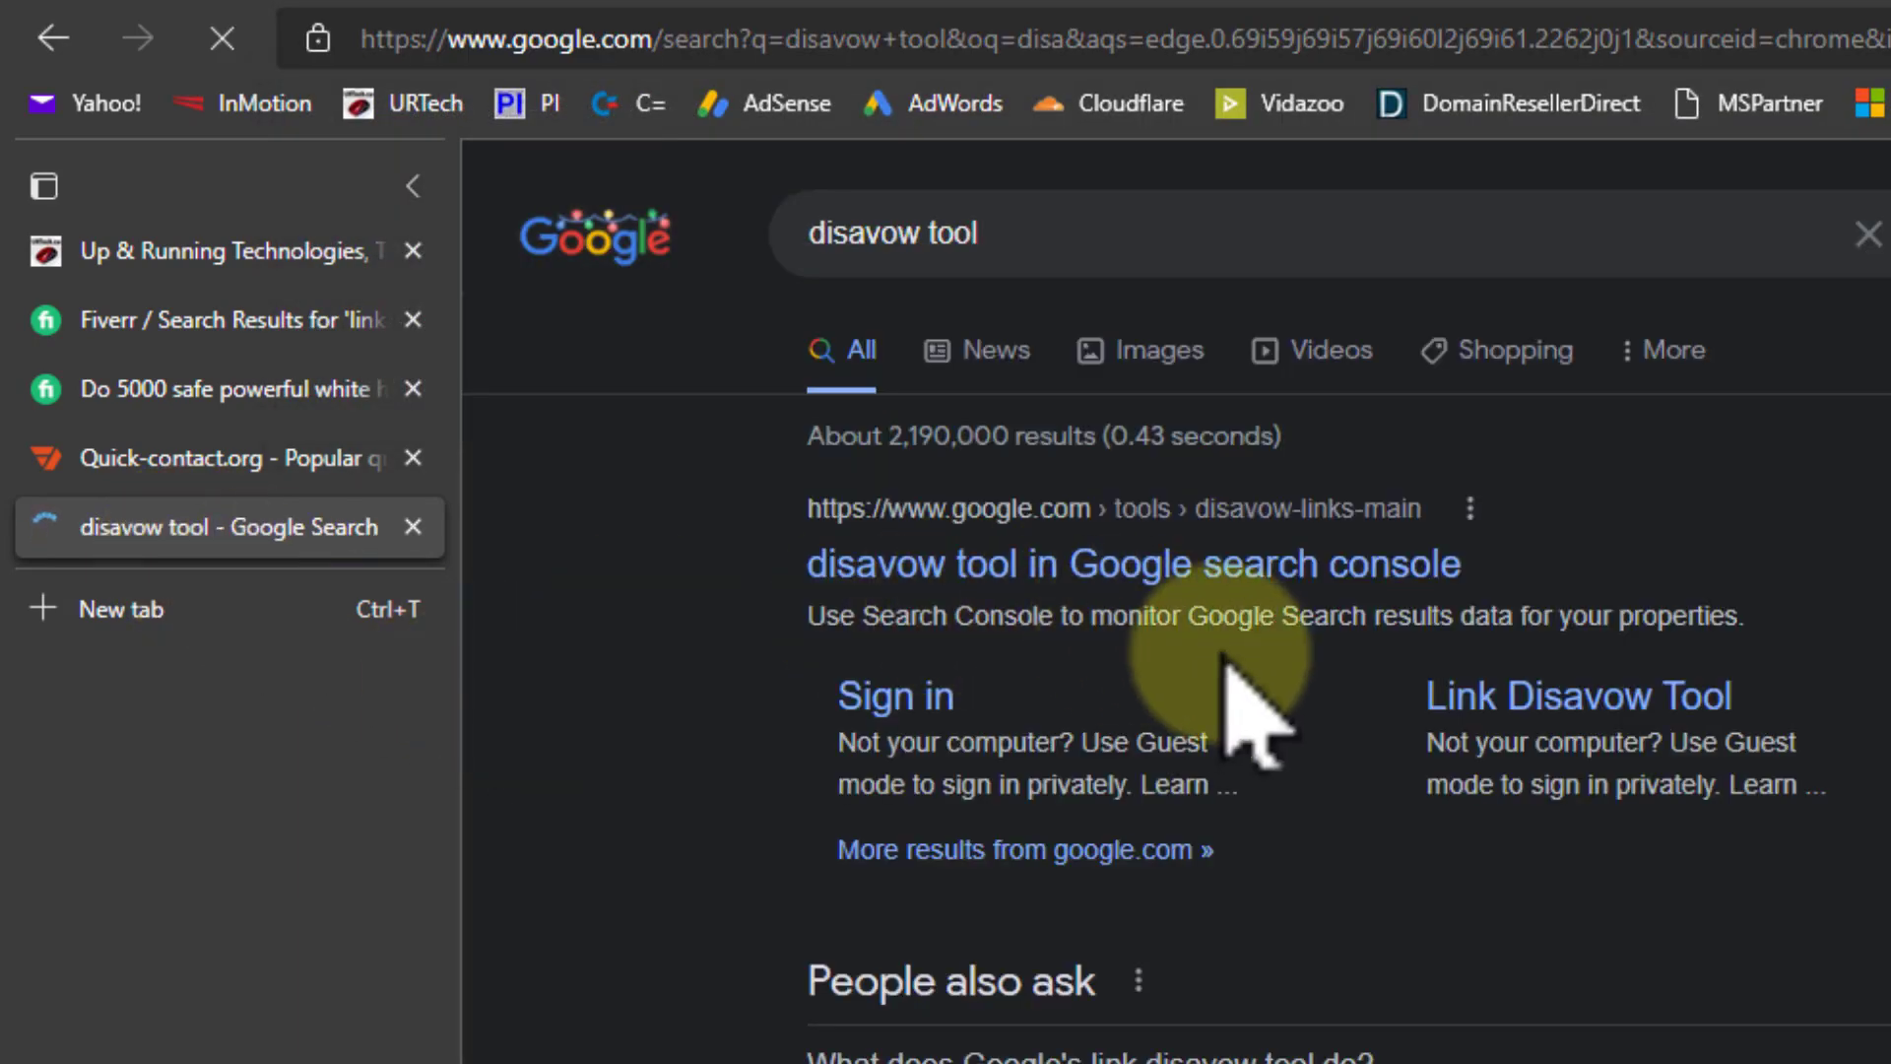
pyautogui.click(1222, 577)
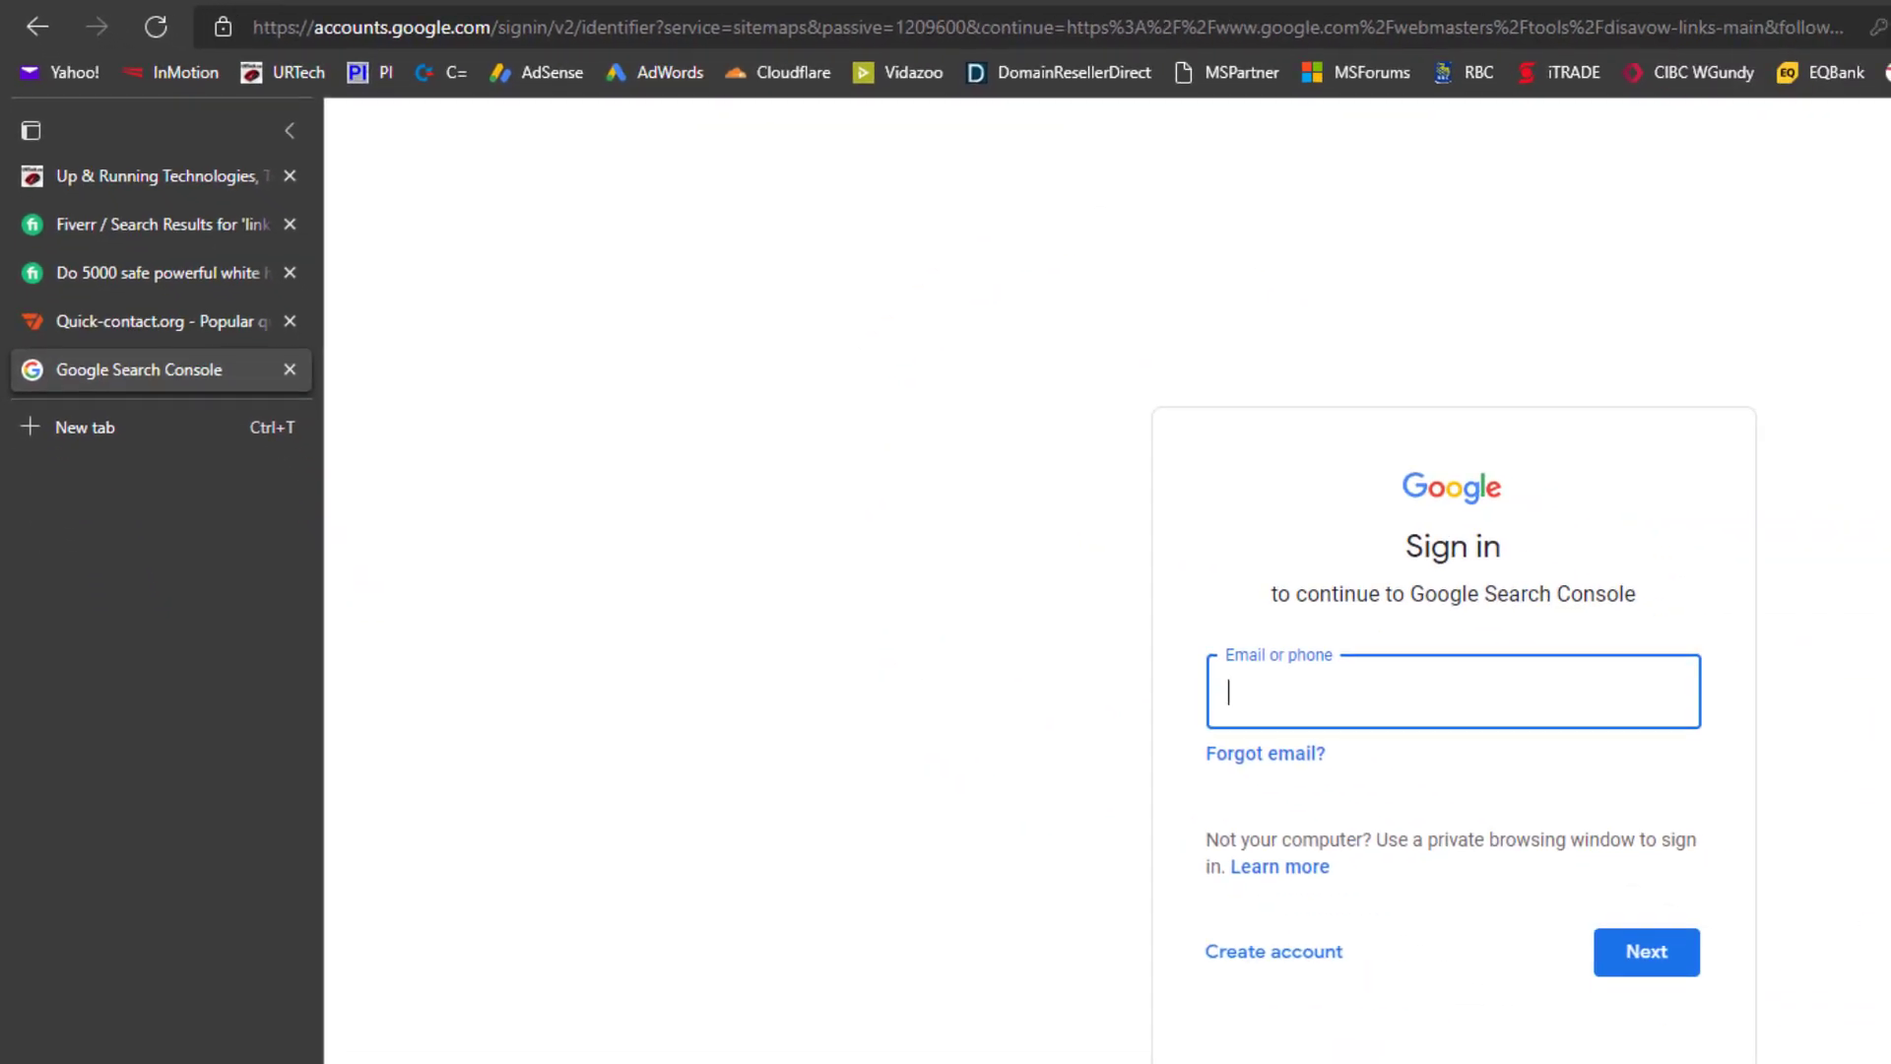
pyautogui.moveTo(1069, 377); pyautogui.dragTo(1209, 378)
# Expand the advanced-feature caution warning about harming search performance.
pyautogui.click(1343, 393)
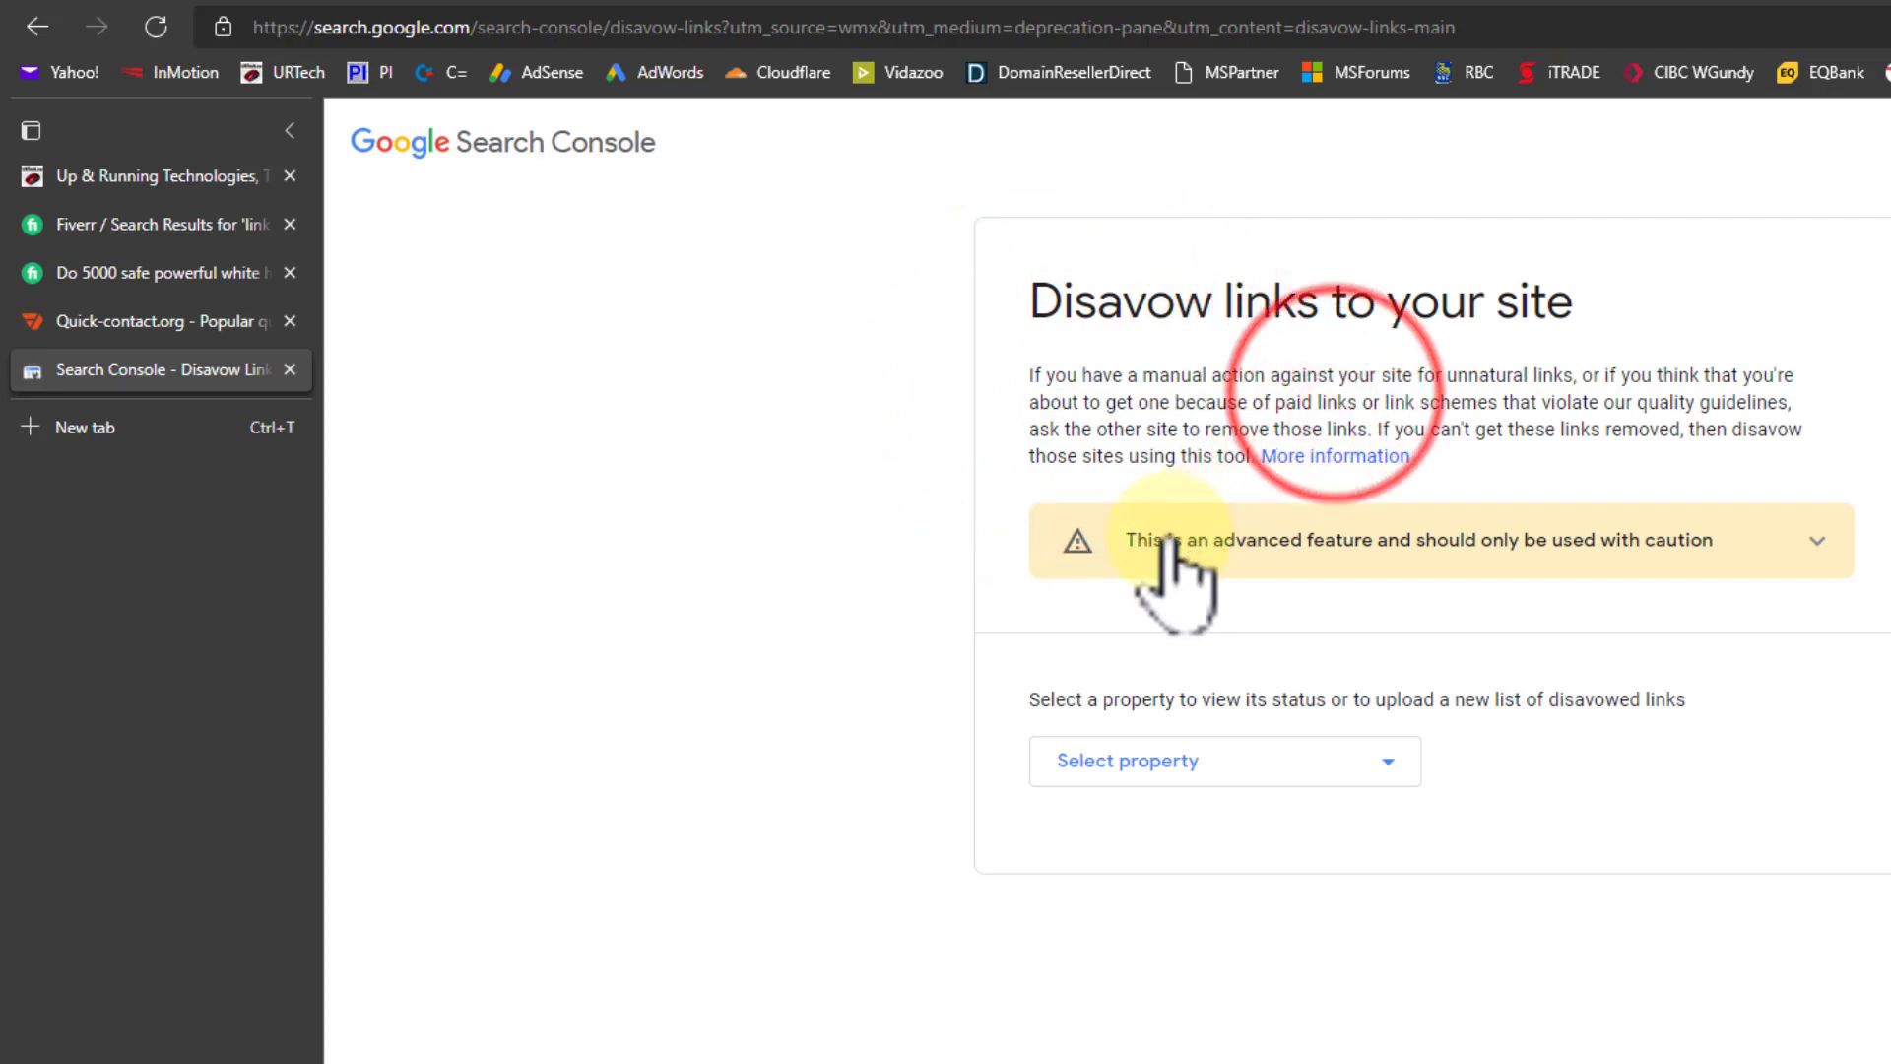
pyautogui.click(1817, 540)
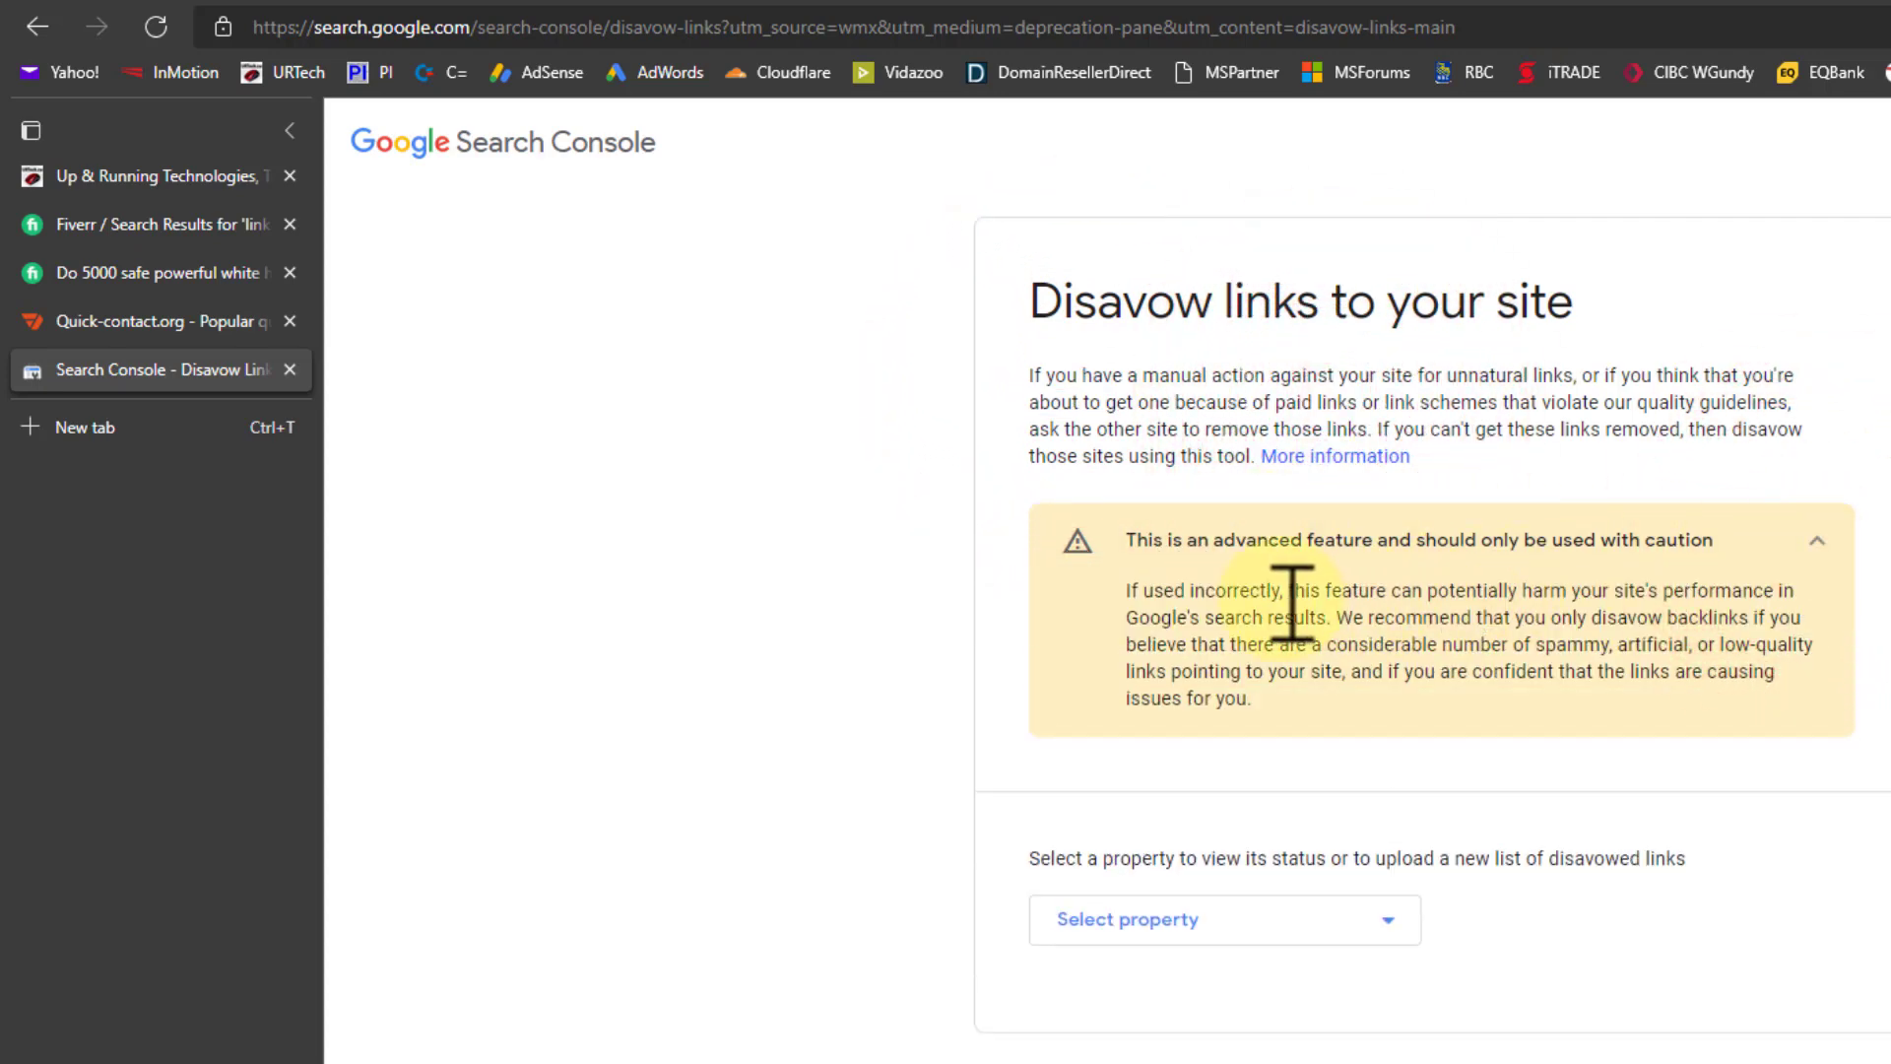
pyautogui.moveTo(1282, 594); pyautogui.dragTo(1317, 650)
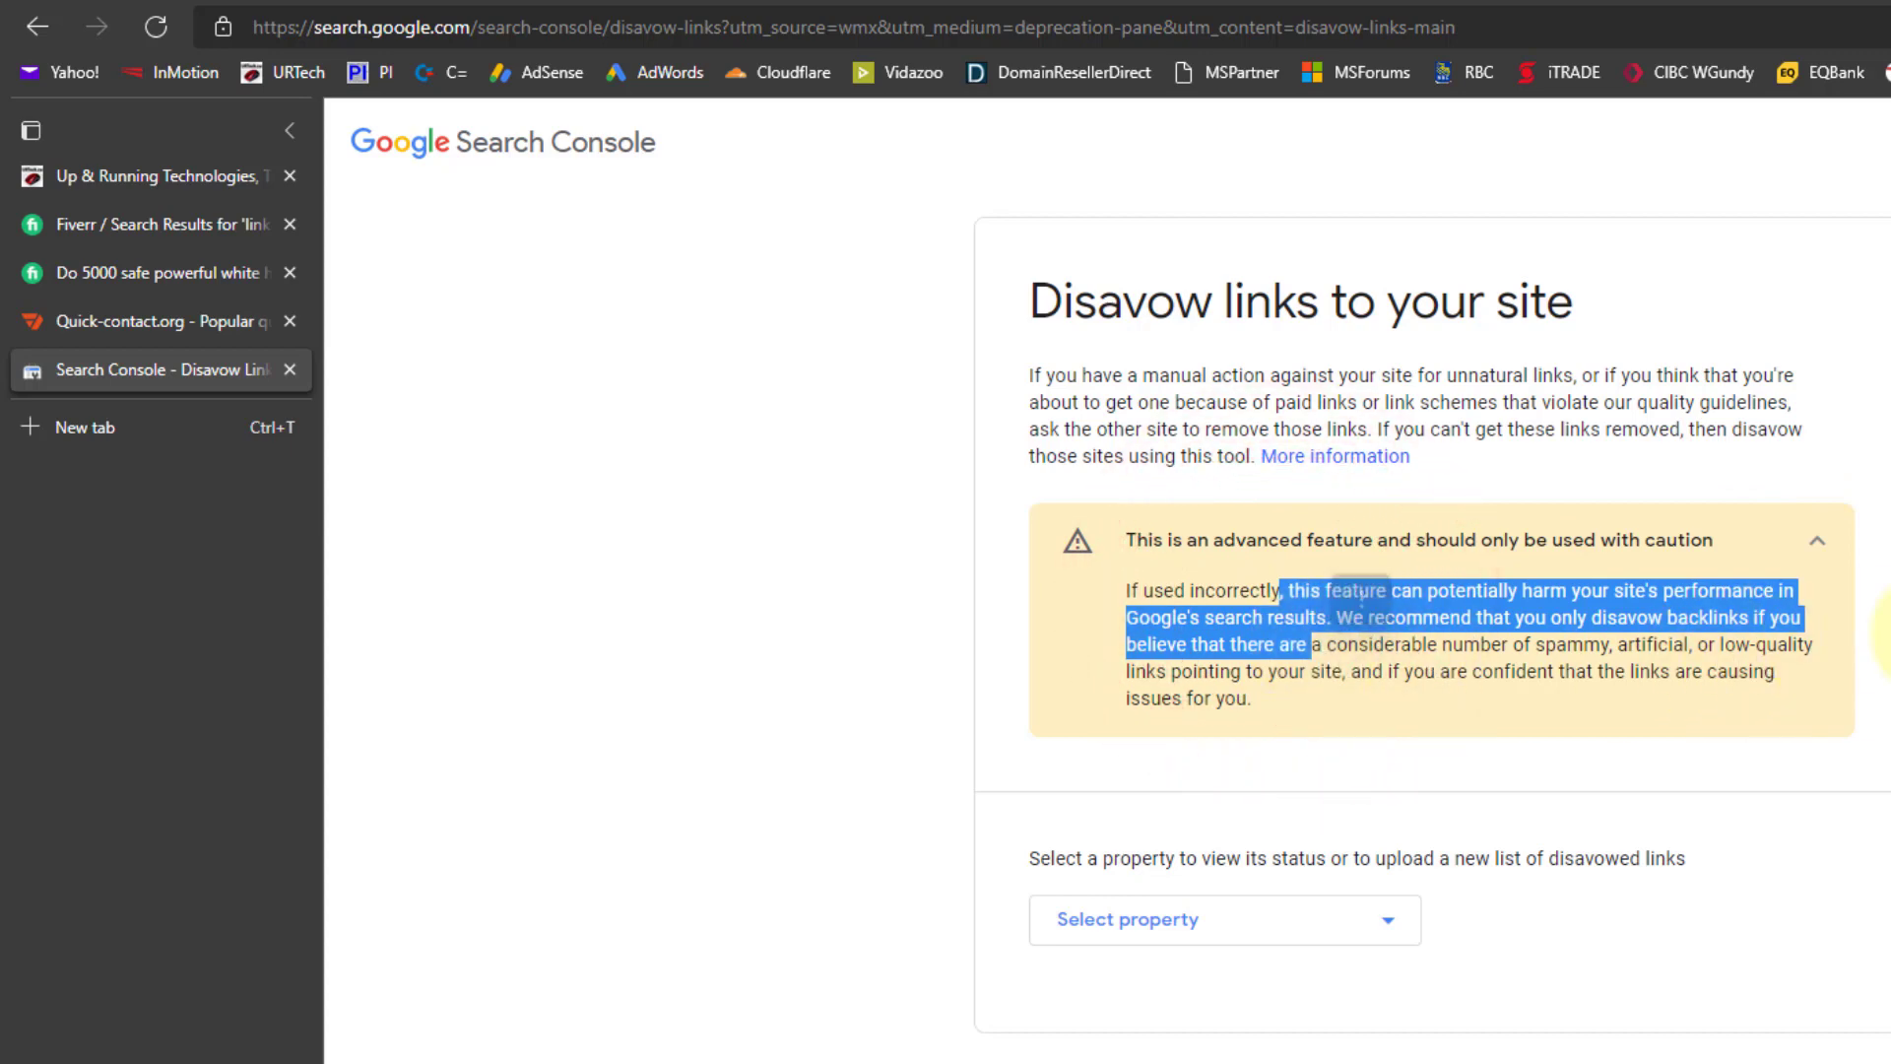
pyautogui.click(1883, 633)
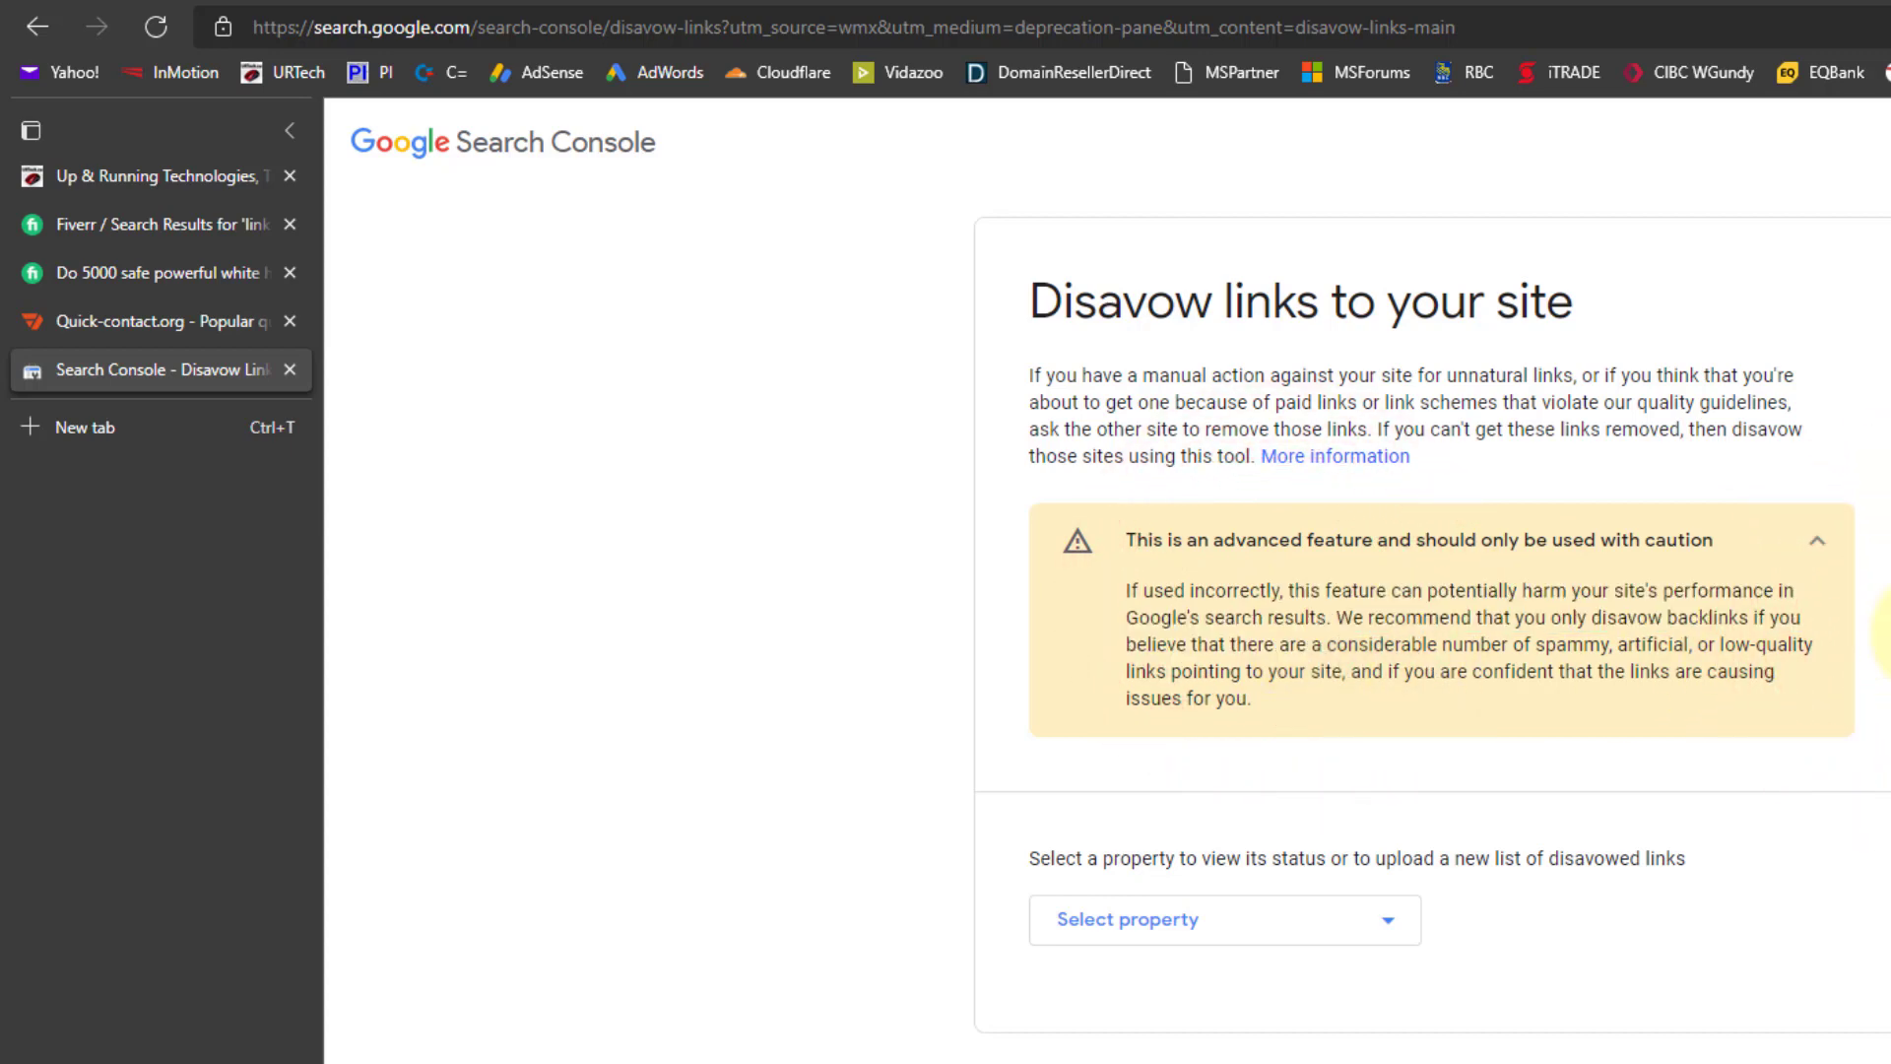
pyautogui.click(1388, 919)
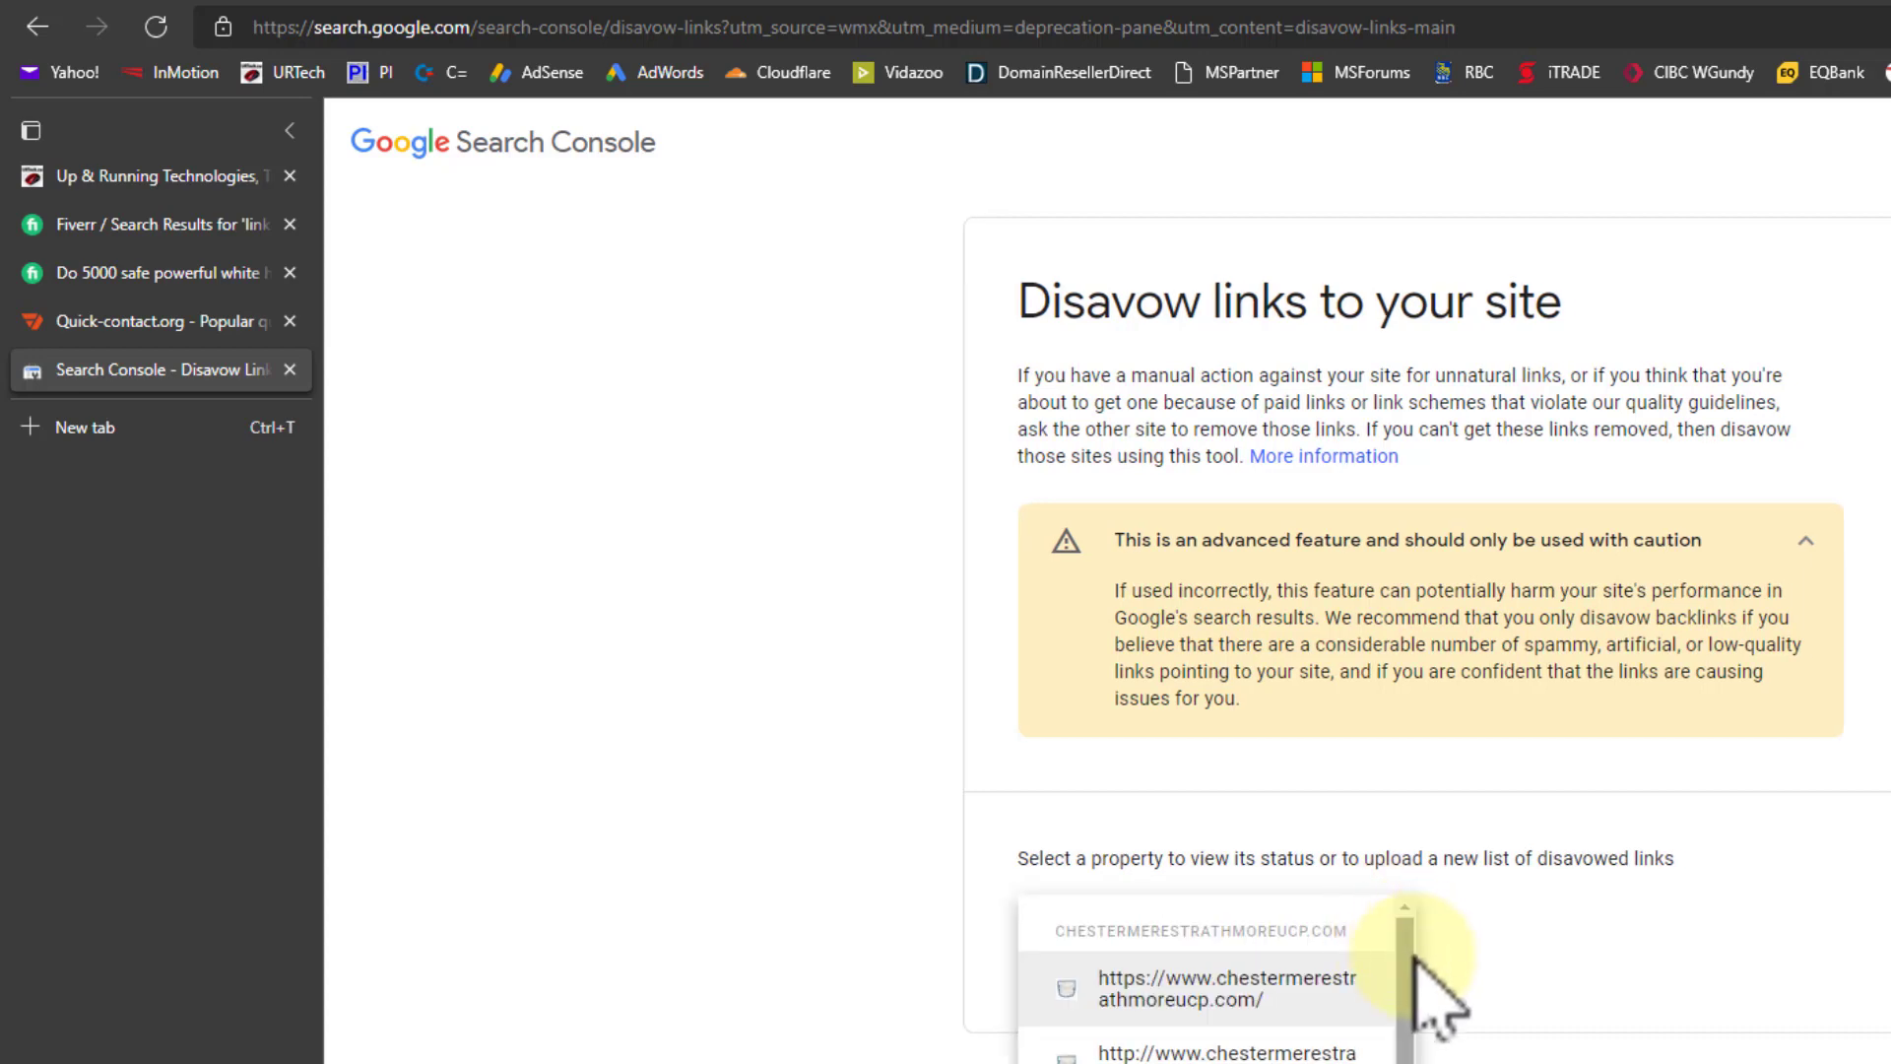
pyautogui.scroll(-2, 1604, 902)
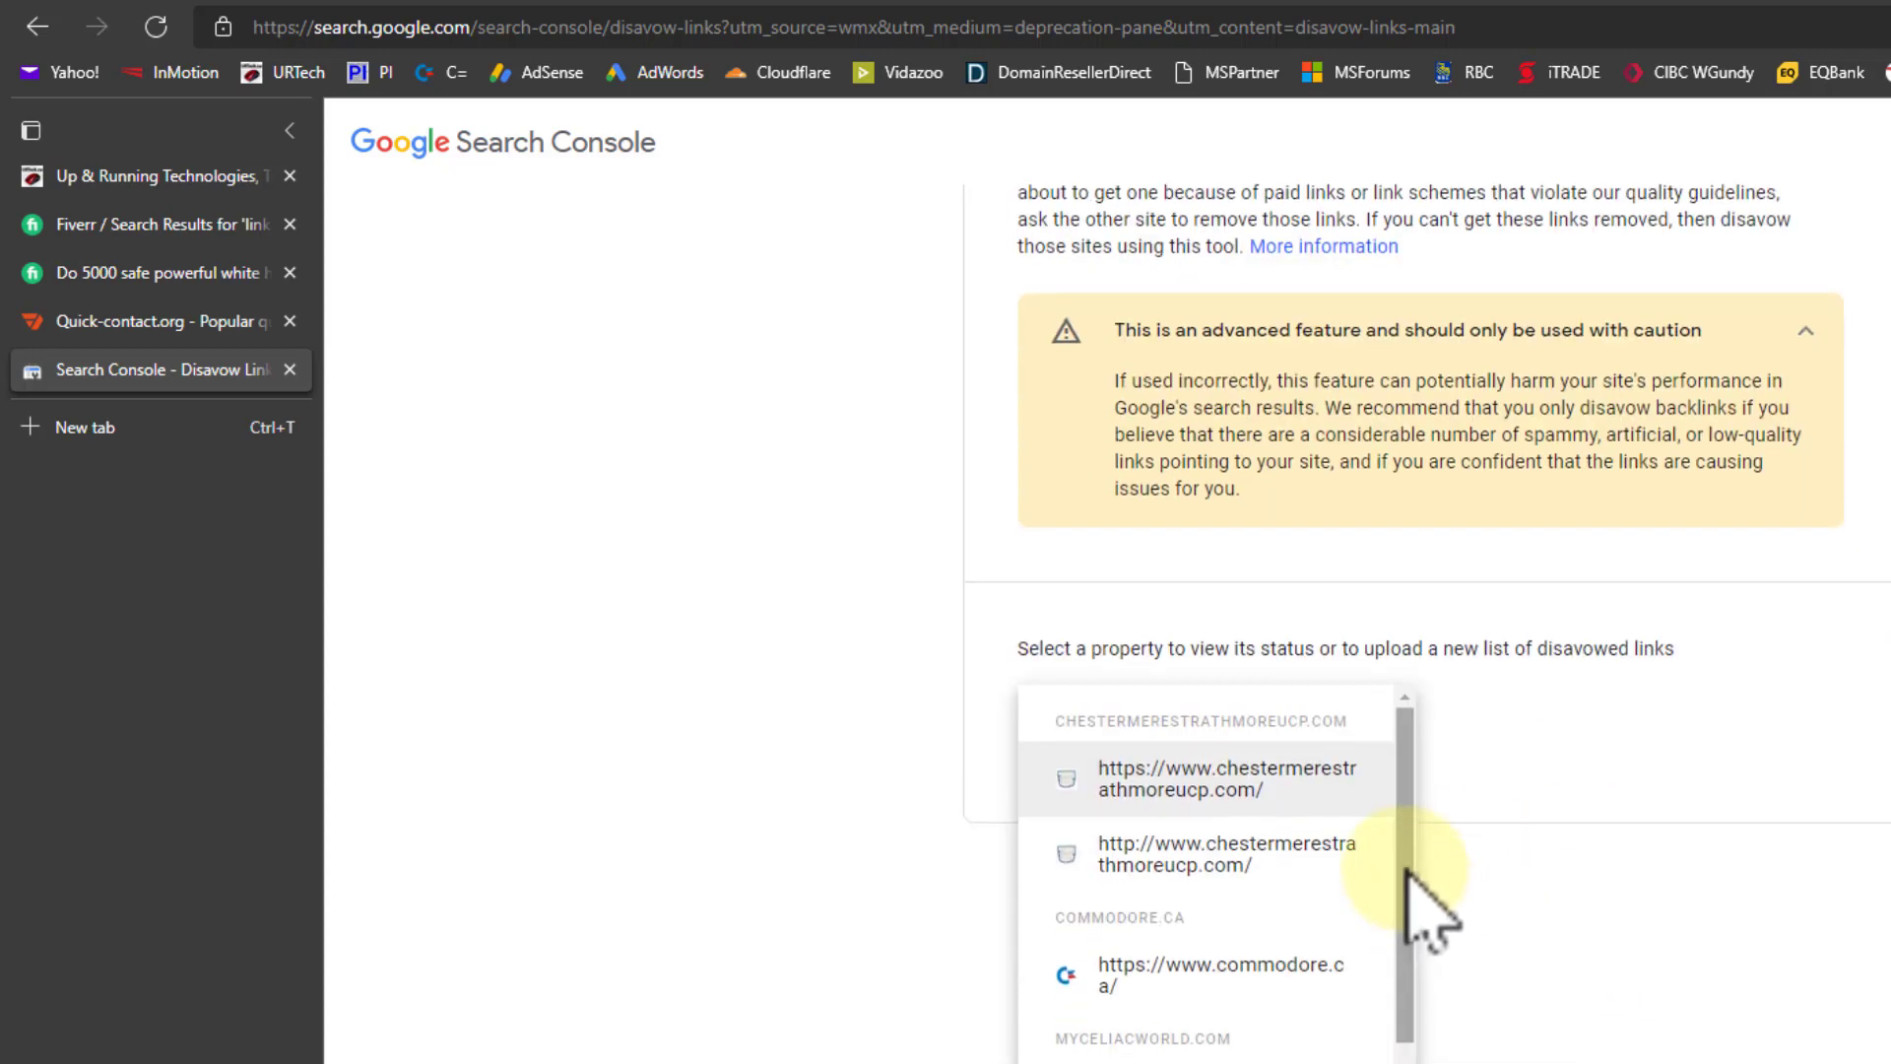
pyautogui.moveTo(1407, 872); pyautogui.dragTo(1409, 1062)
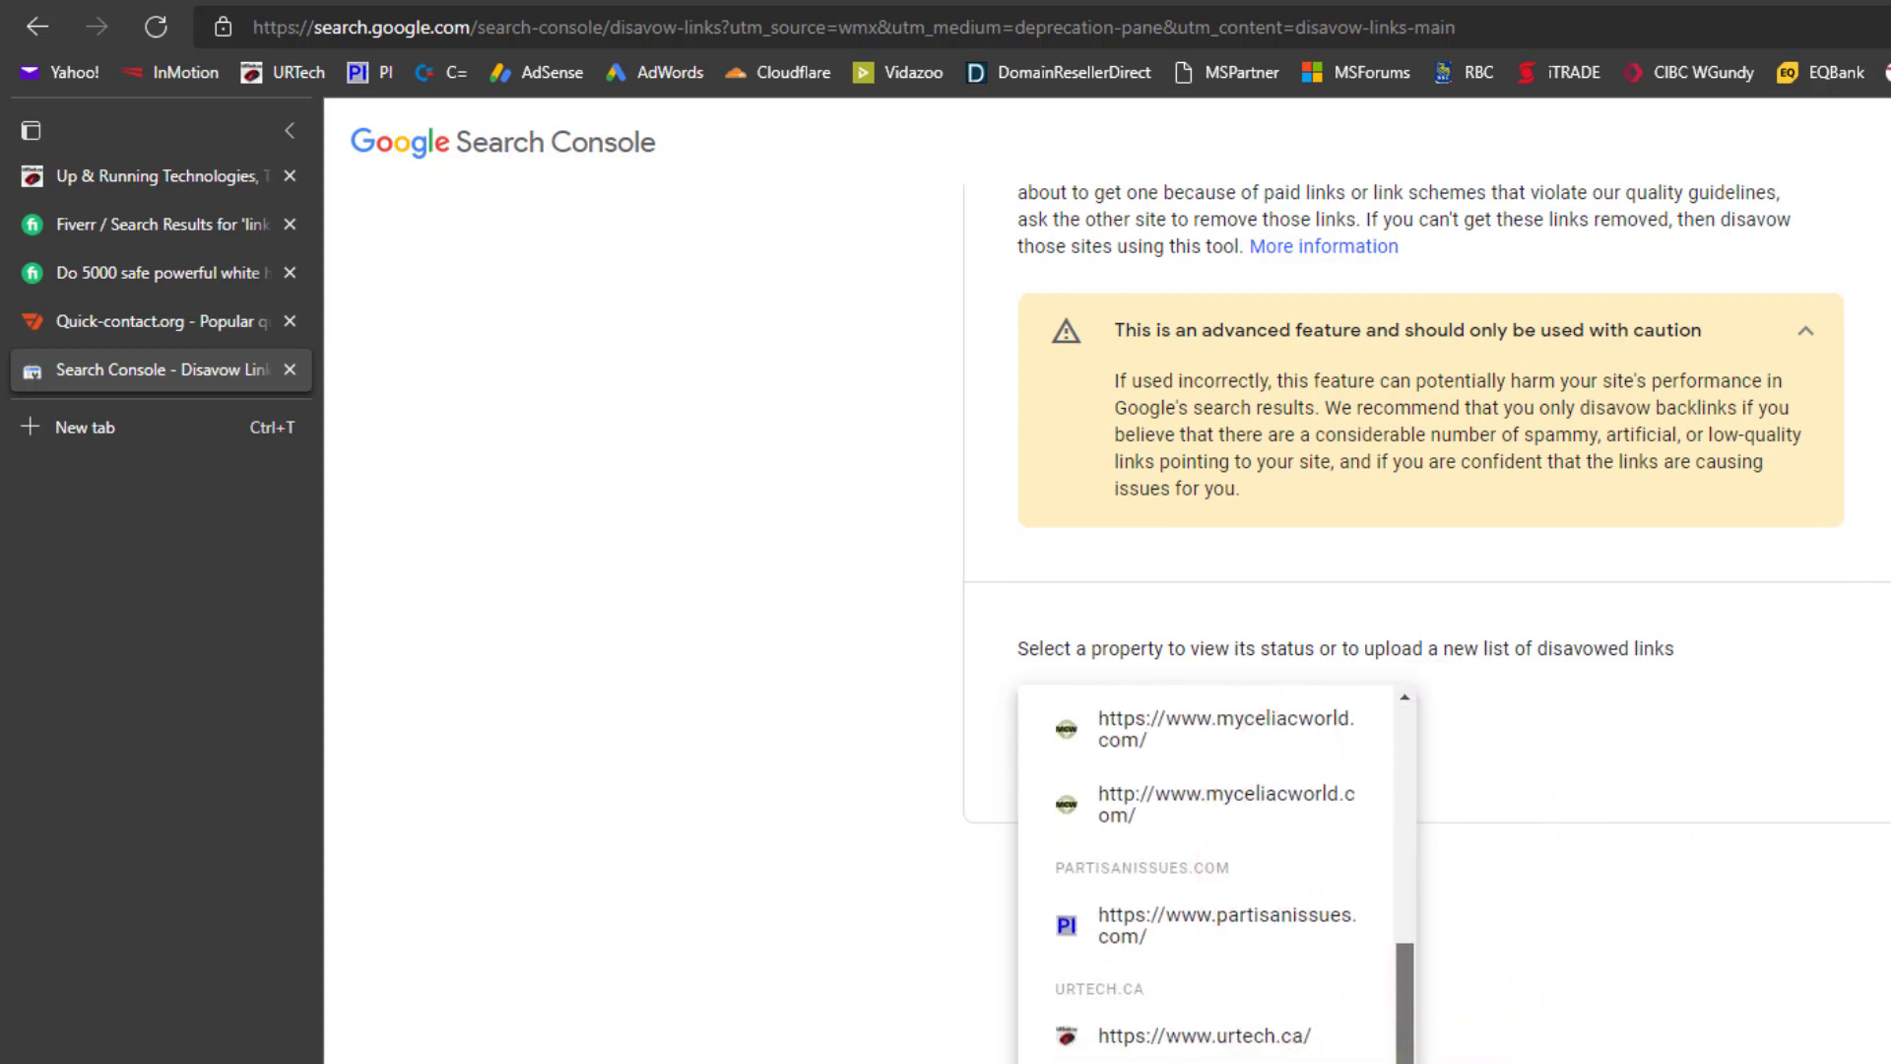
pyautogui.click(1224, 1034)
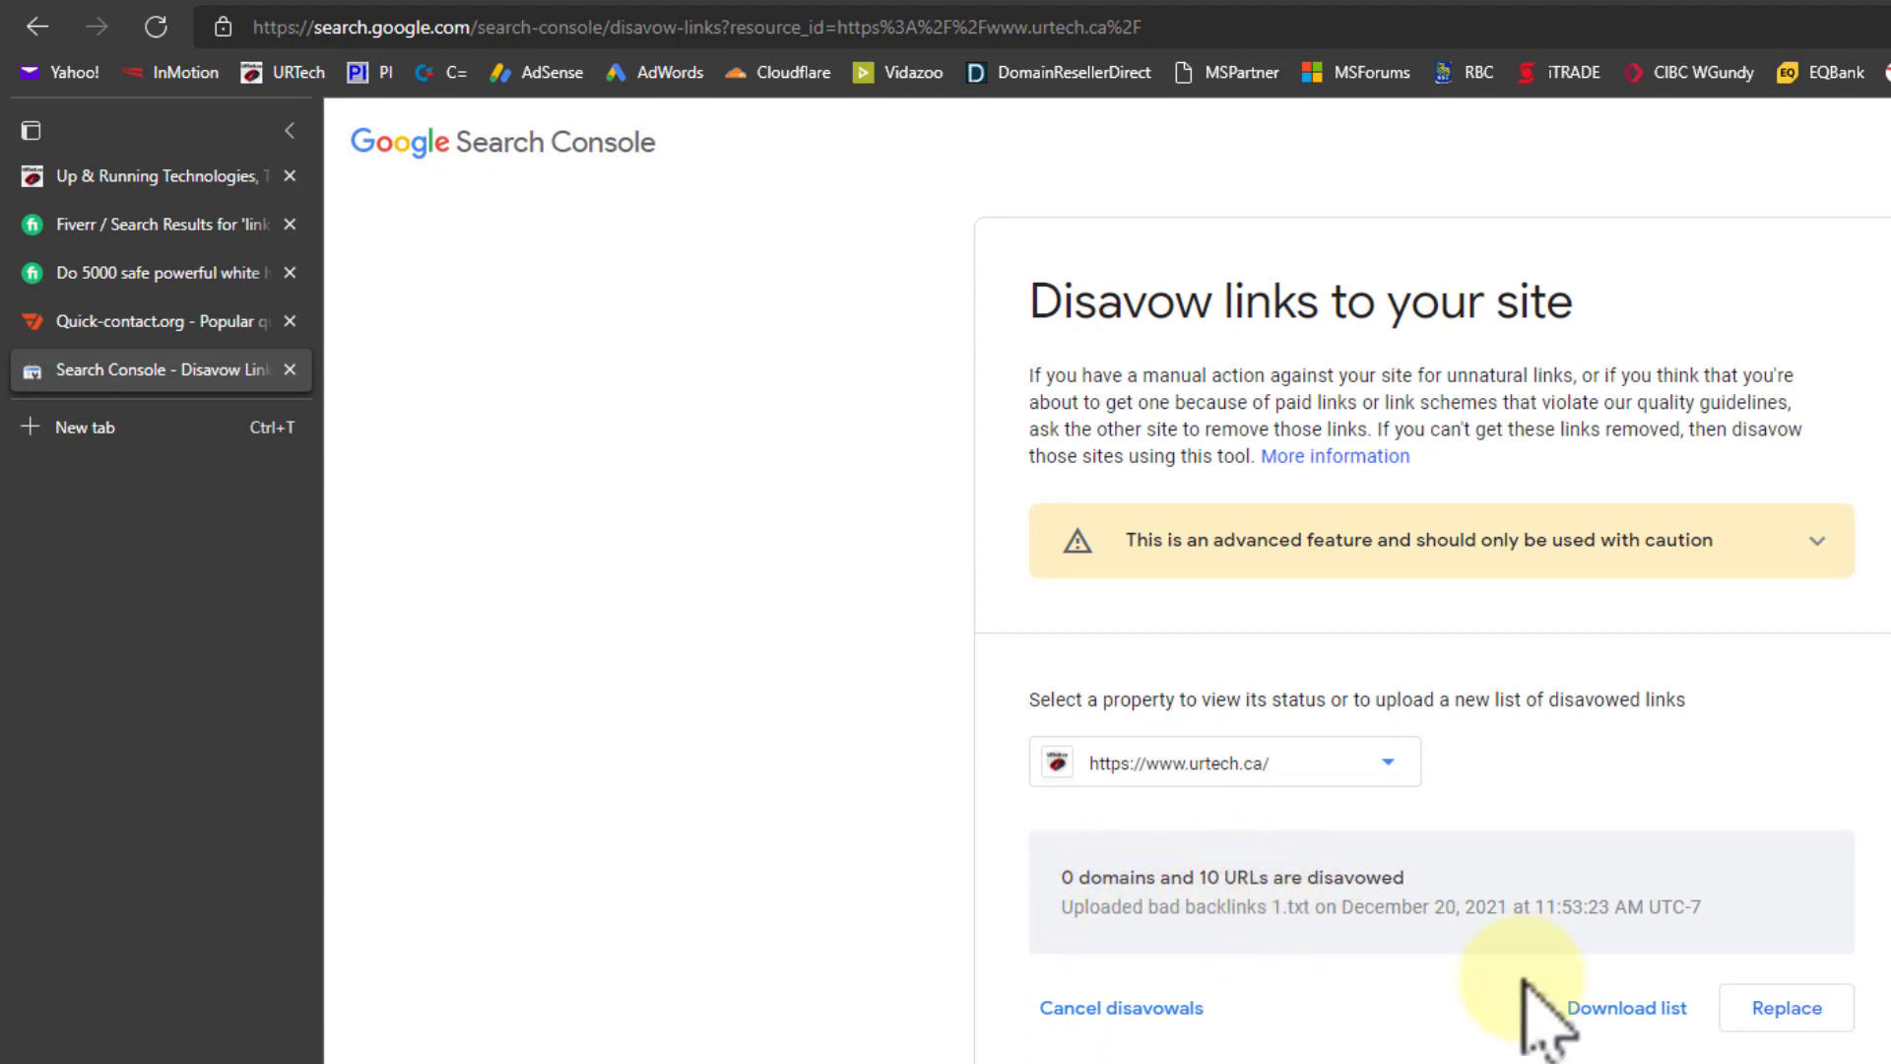
pyautogui.click(1781, 1009)
pyautogui.click(1635, 829)
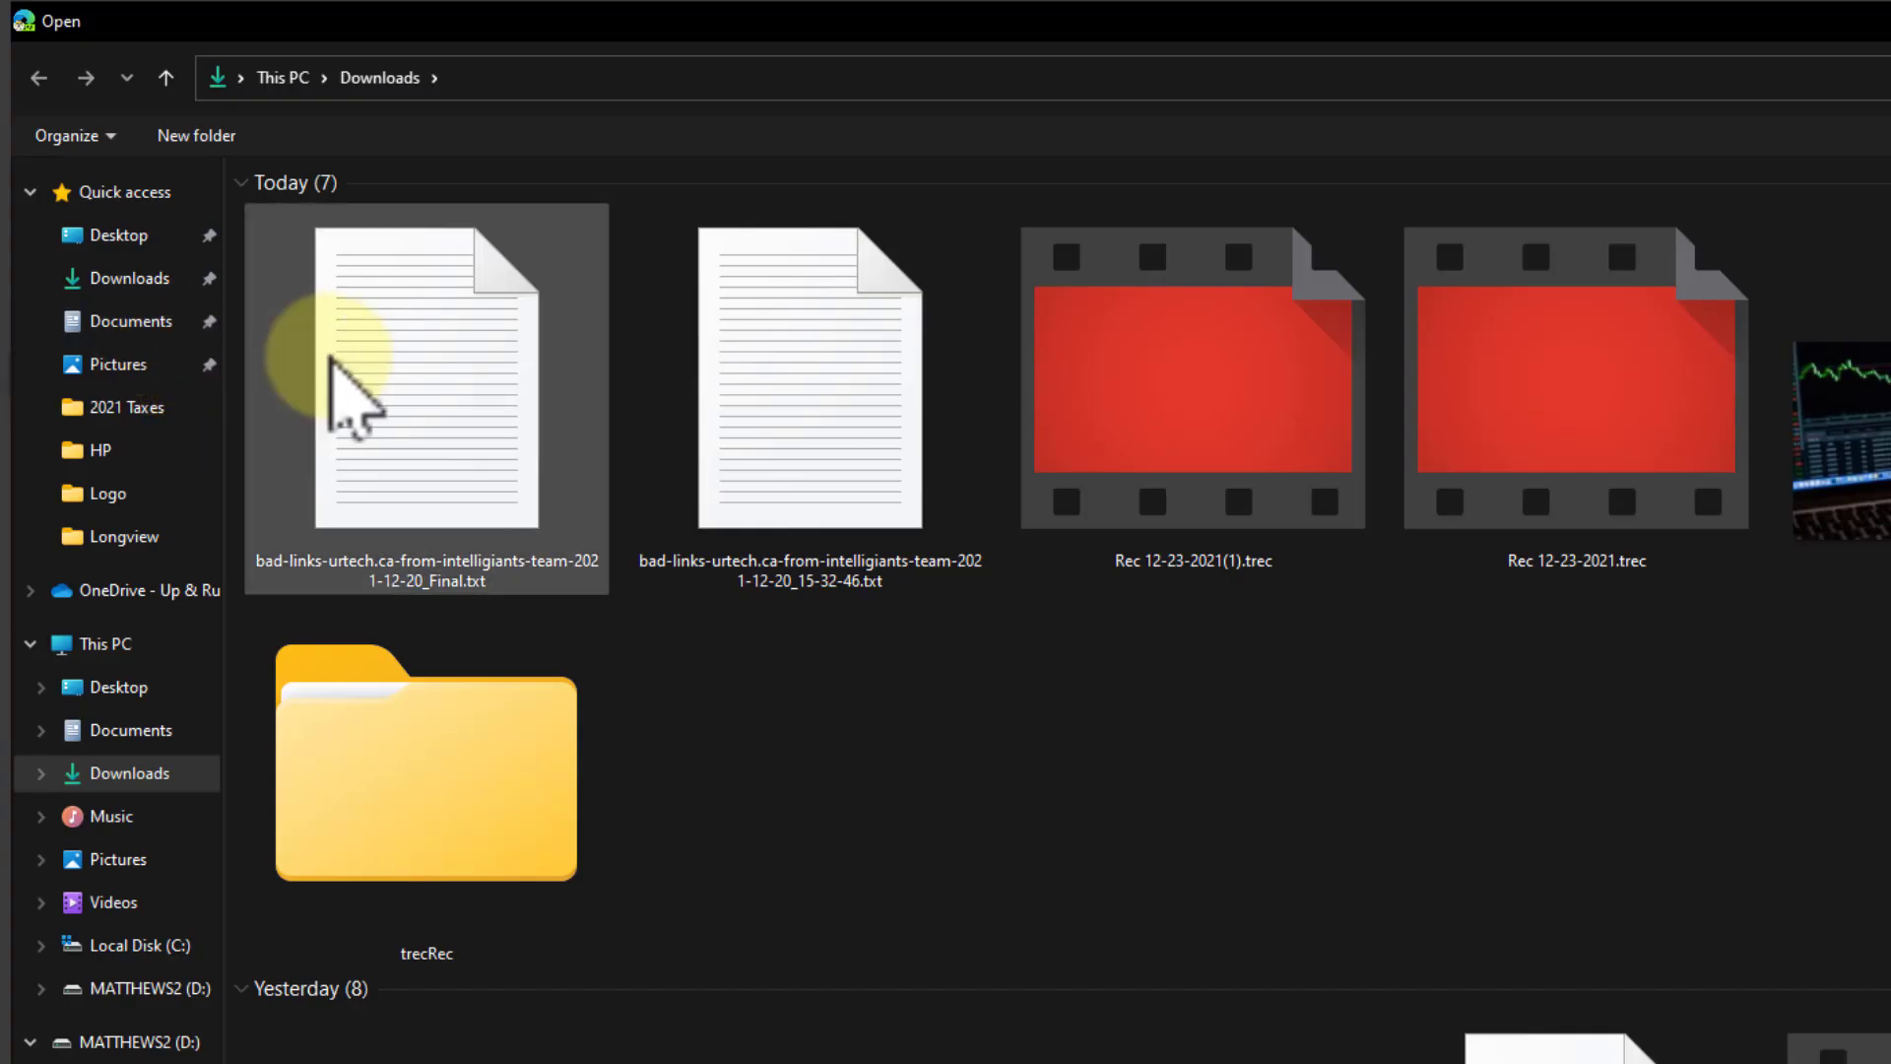
pyautogui.doubleClick(352, 359)
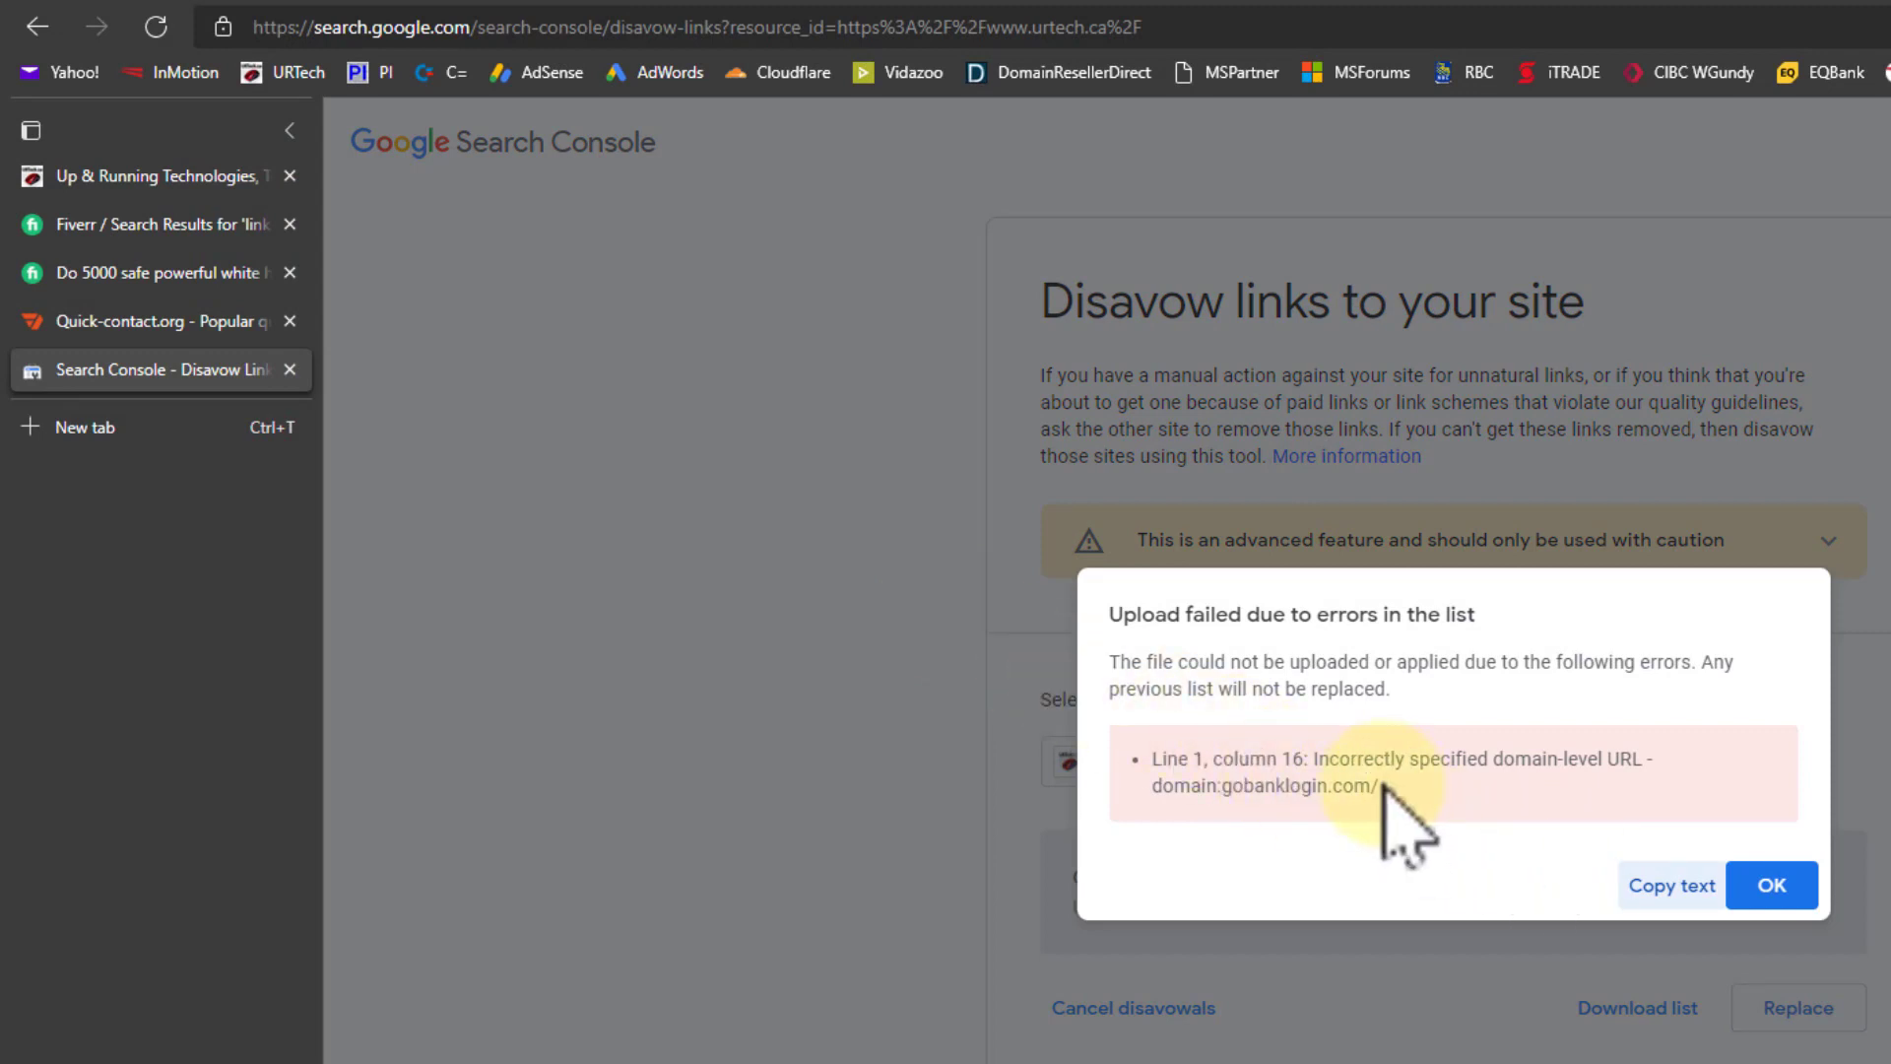
pyautogui.click(1777, 886)
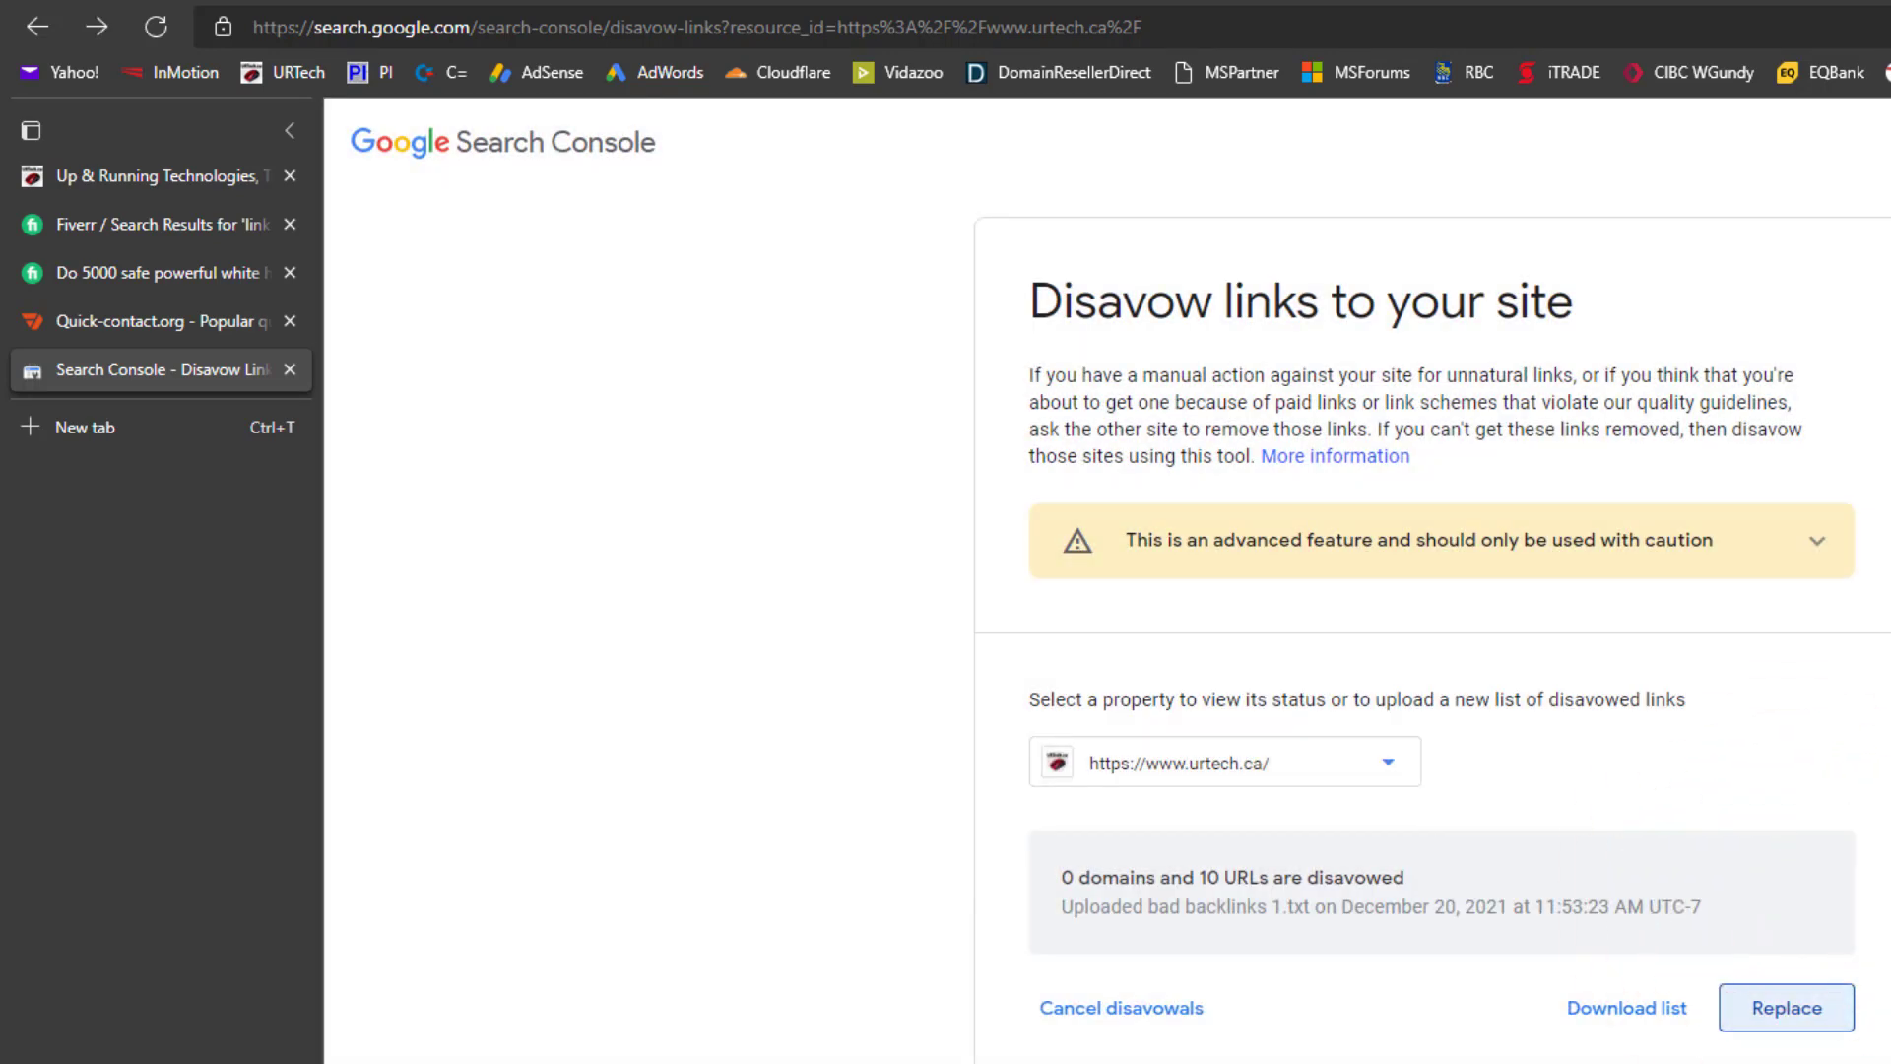
# Change line 1 to domain:gobanklogin.com without the trailing slash and save the file.
pyautogui.doubleClick(937, 617)
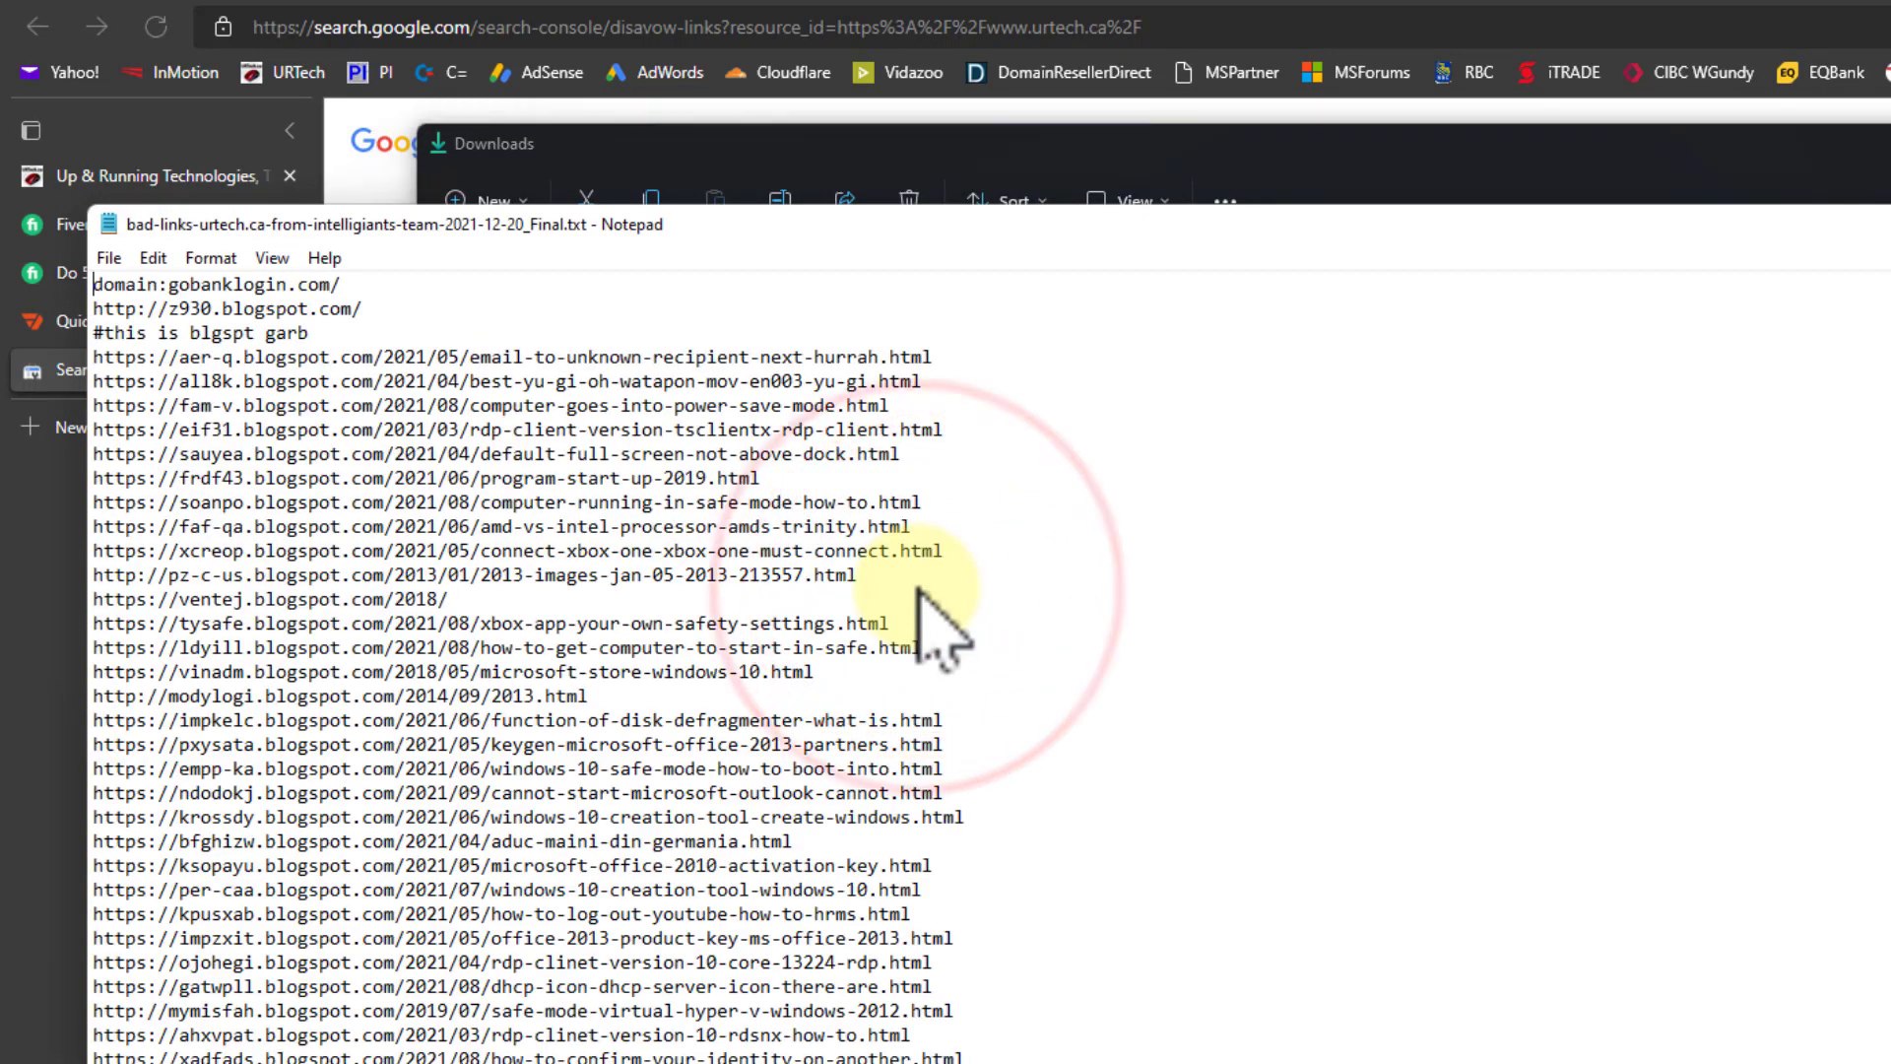
pyautogui.click(342, 284)
pyautogui.press('BackSpace')
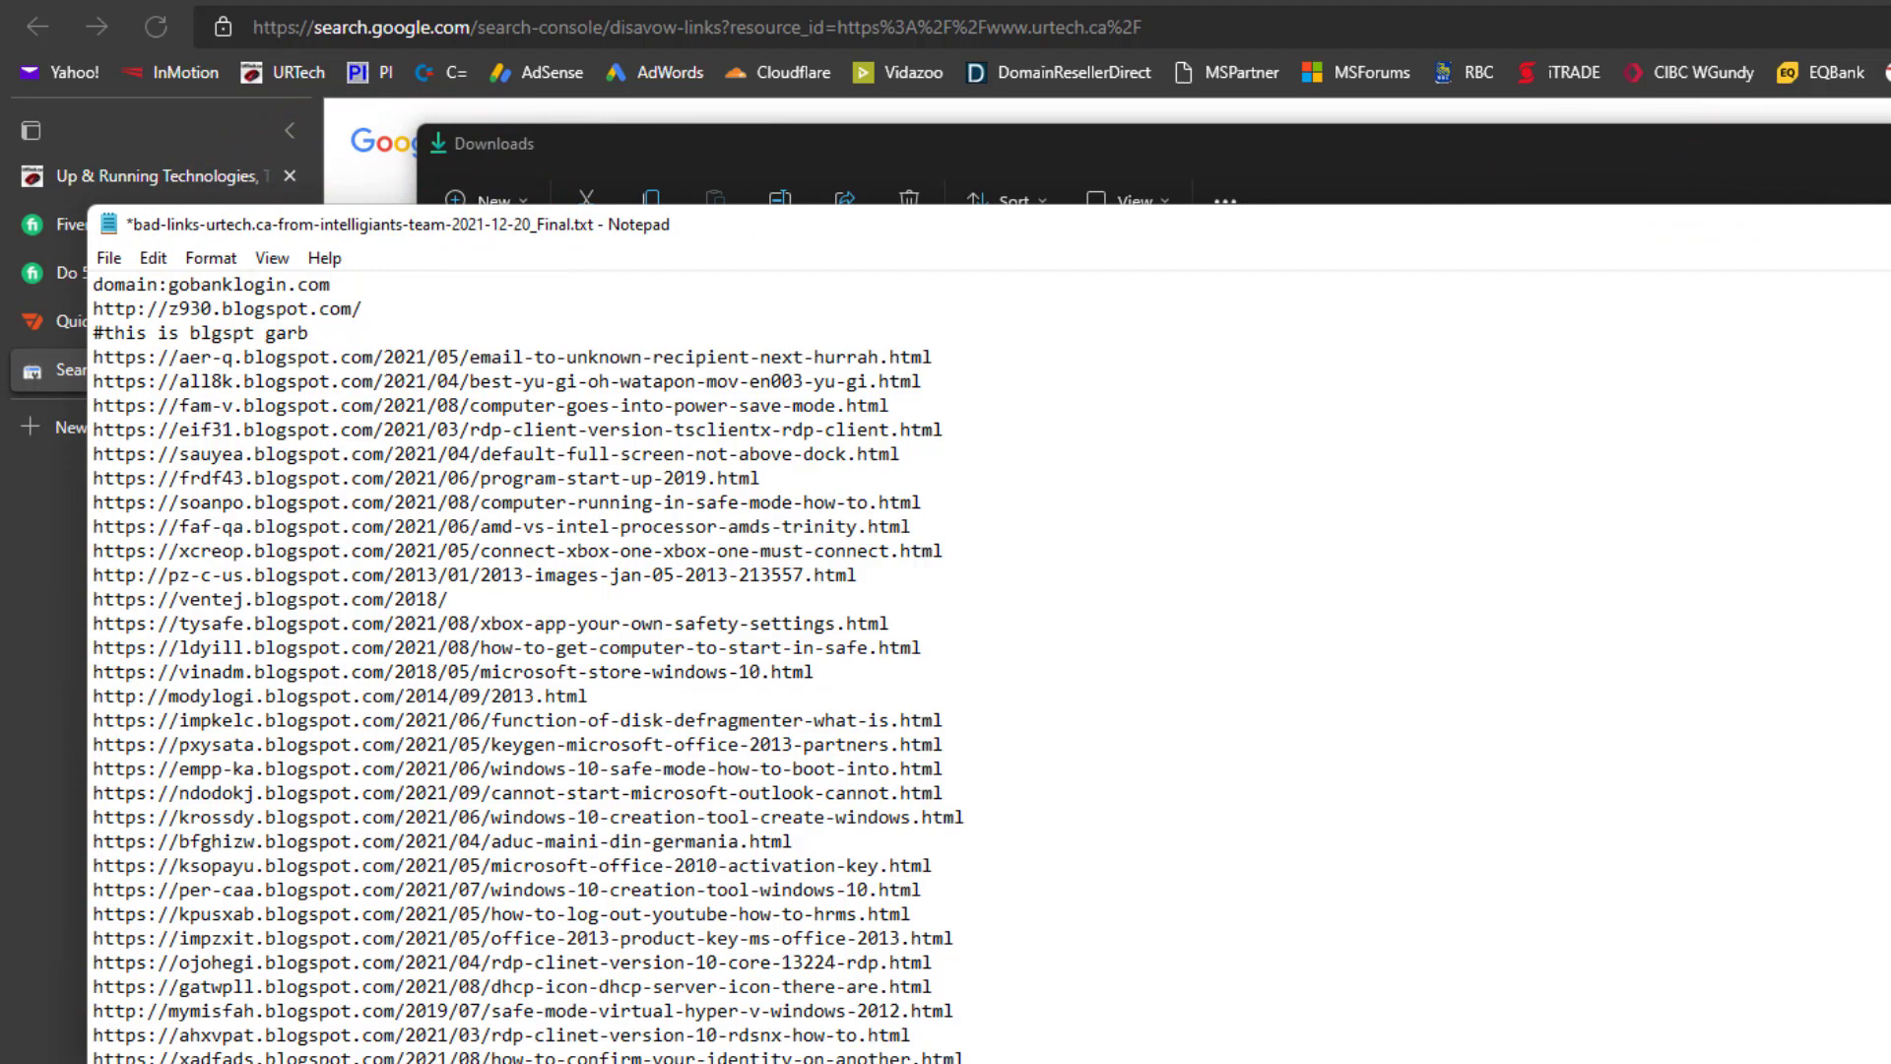
pyautogui.click(1881, 224)
pyautogui.click(1217, 738)
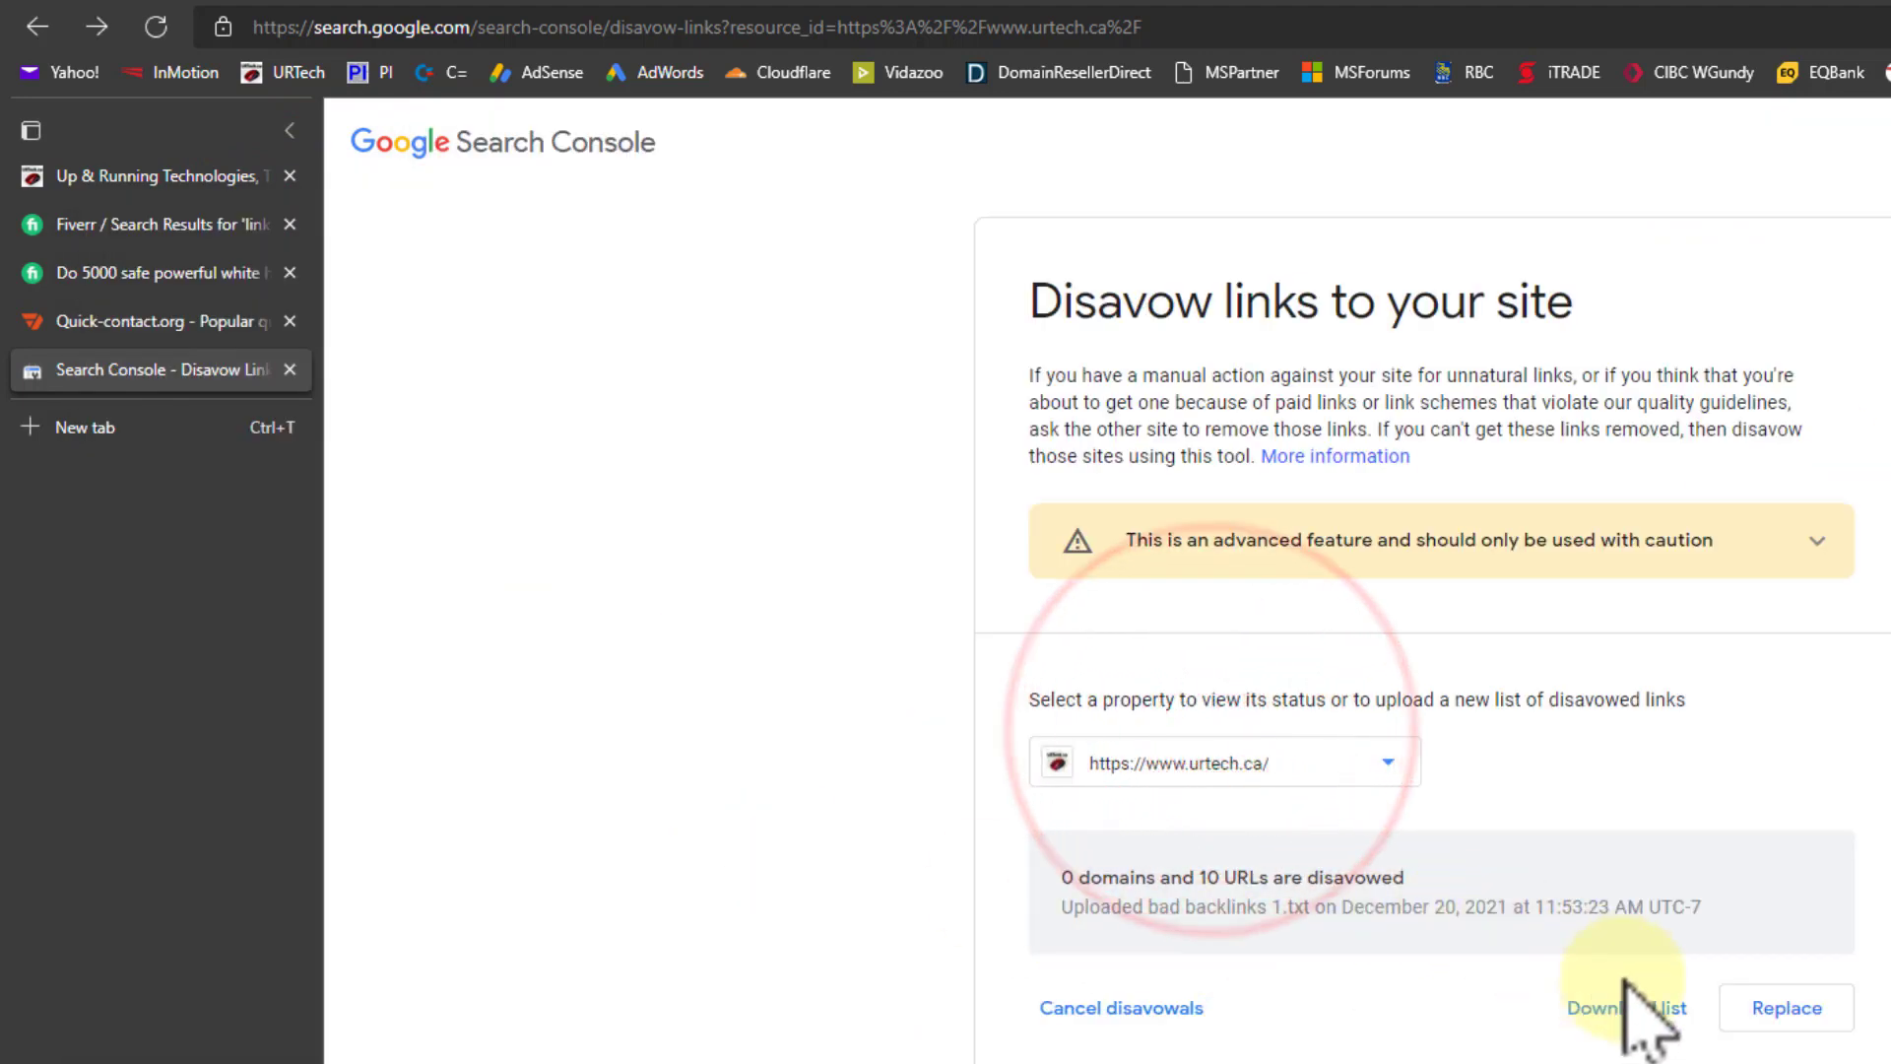
# Replace the urtech.ca disavow list with bad-links-urtech.ca-from-intelligiants-team-2021-12-20_Final.txt.
pyautogui.click(1792, 1010)
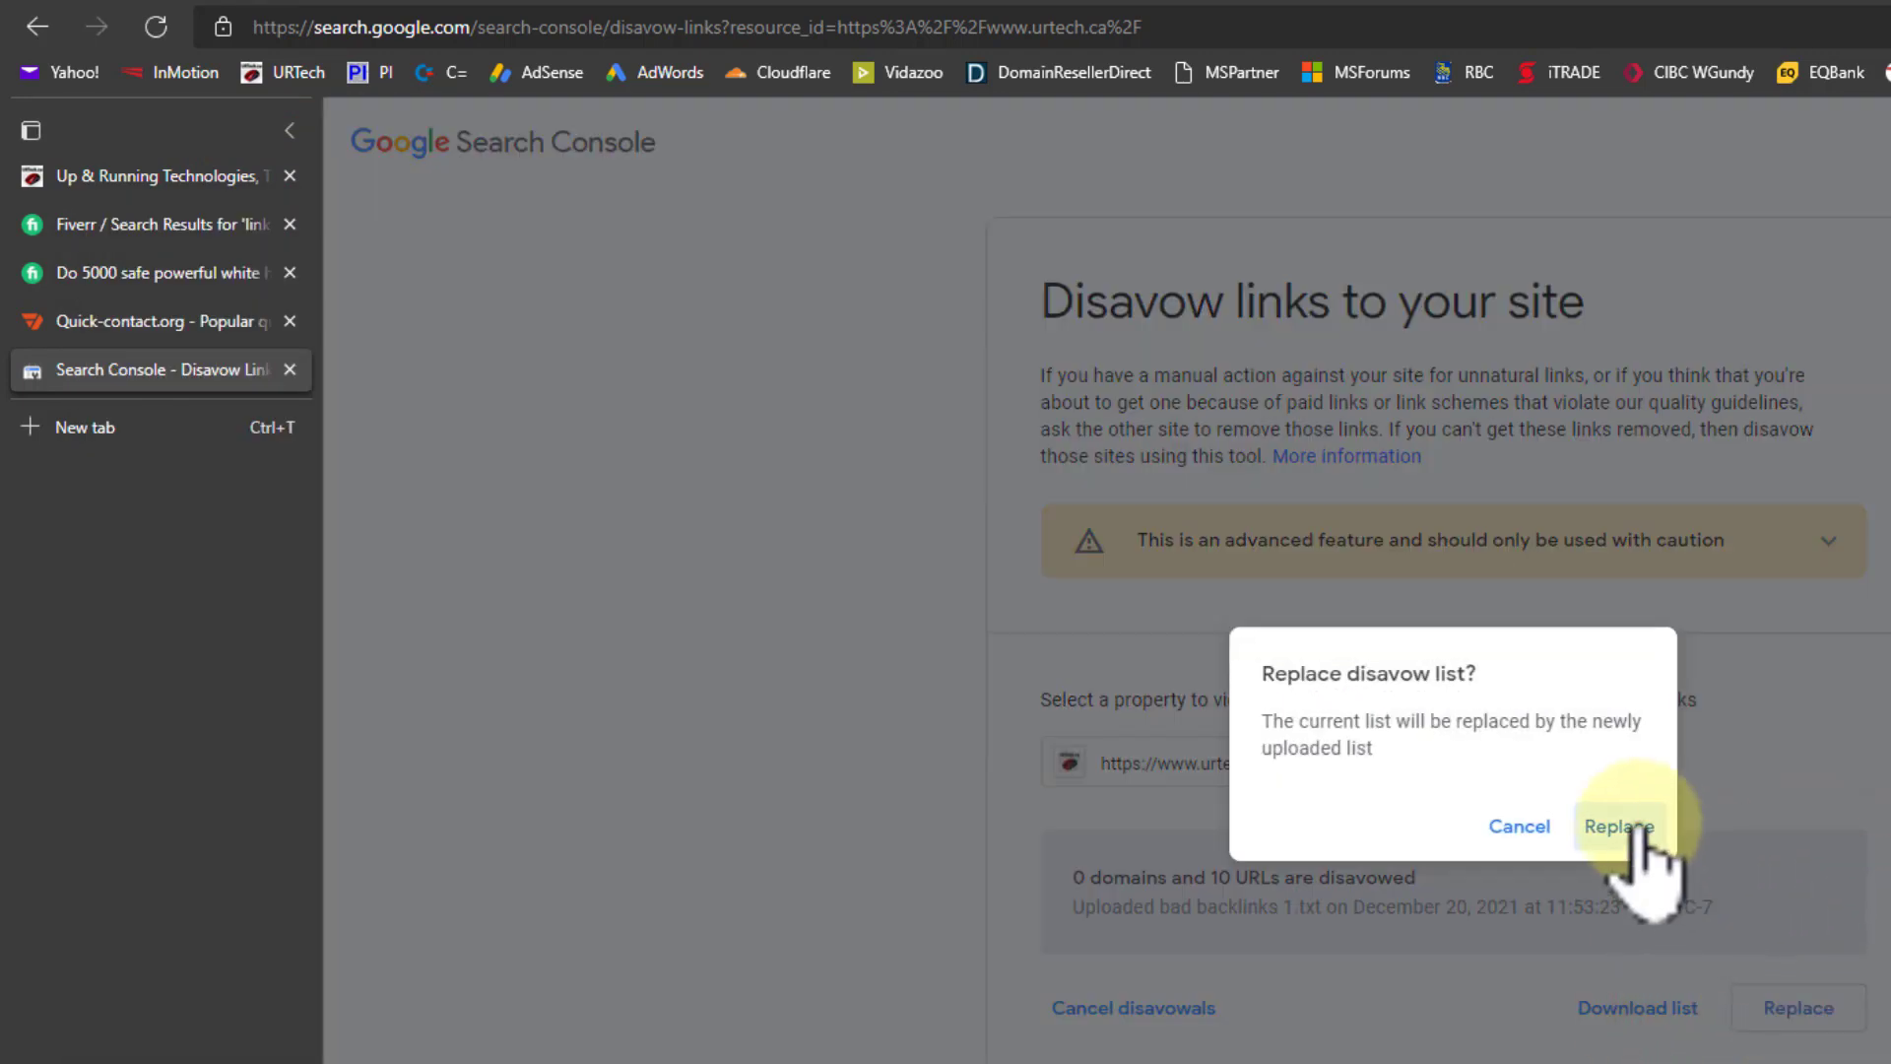
pyautogui.click(1635, 827)
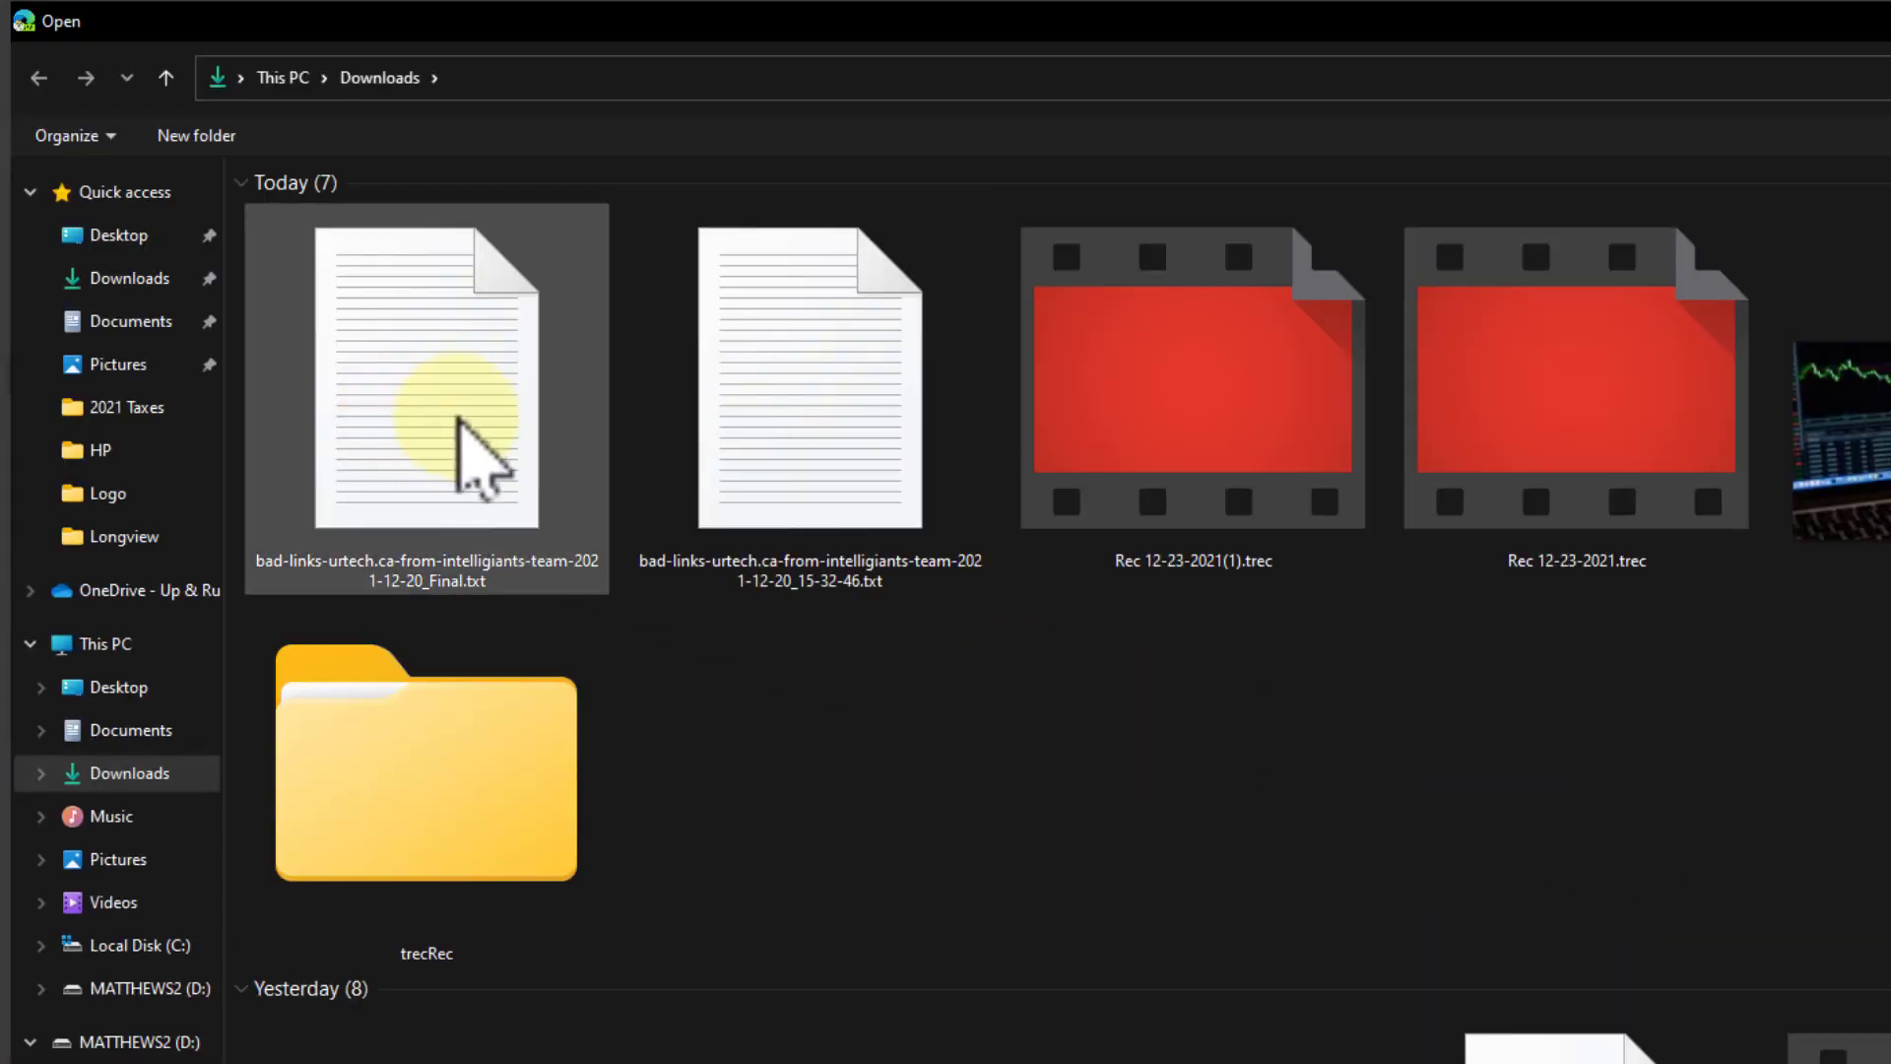
pyautogui.doubleClick(458, 422)
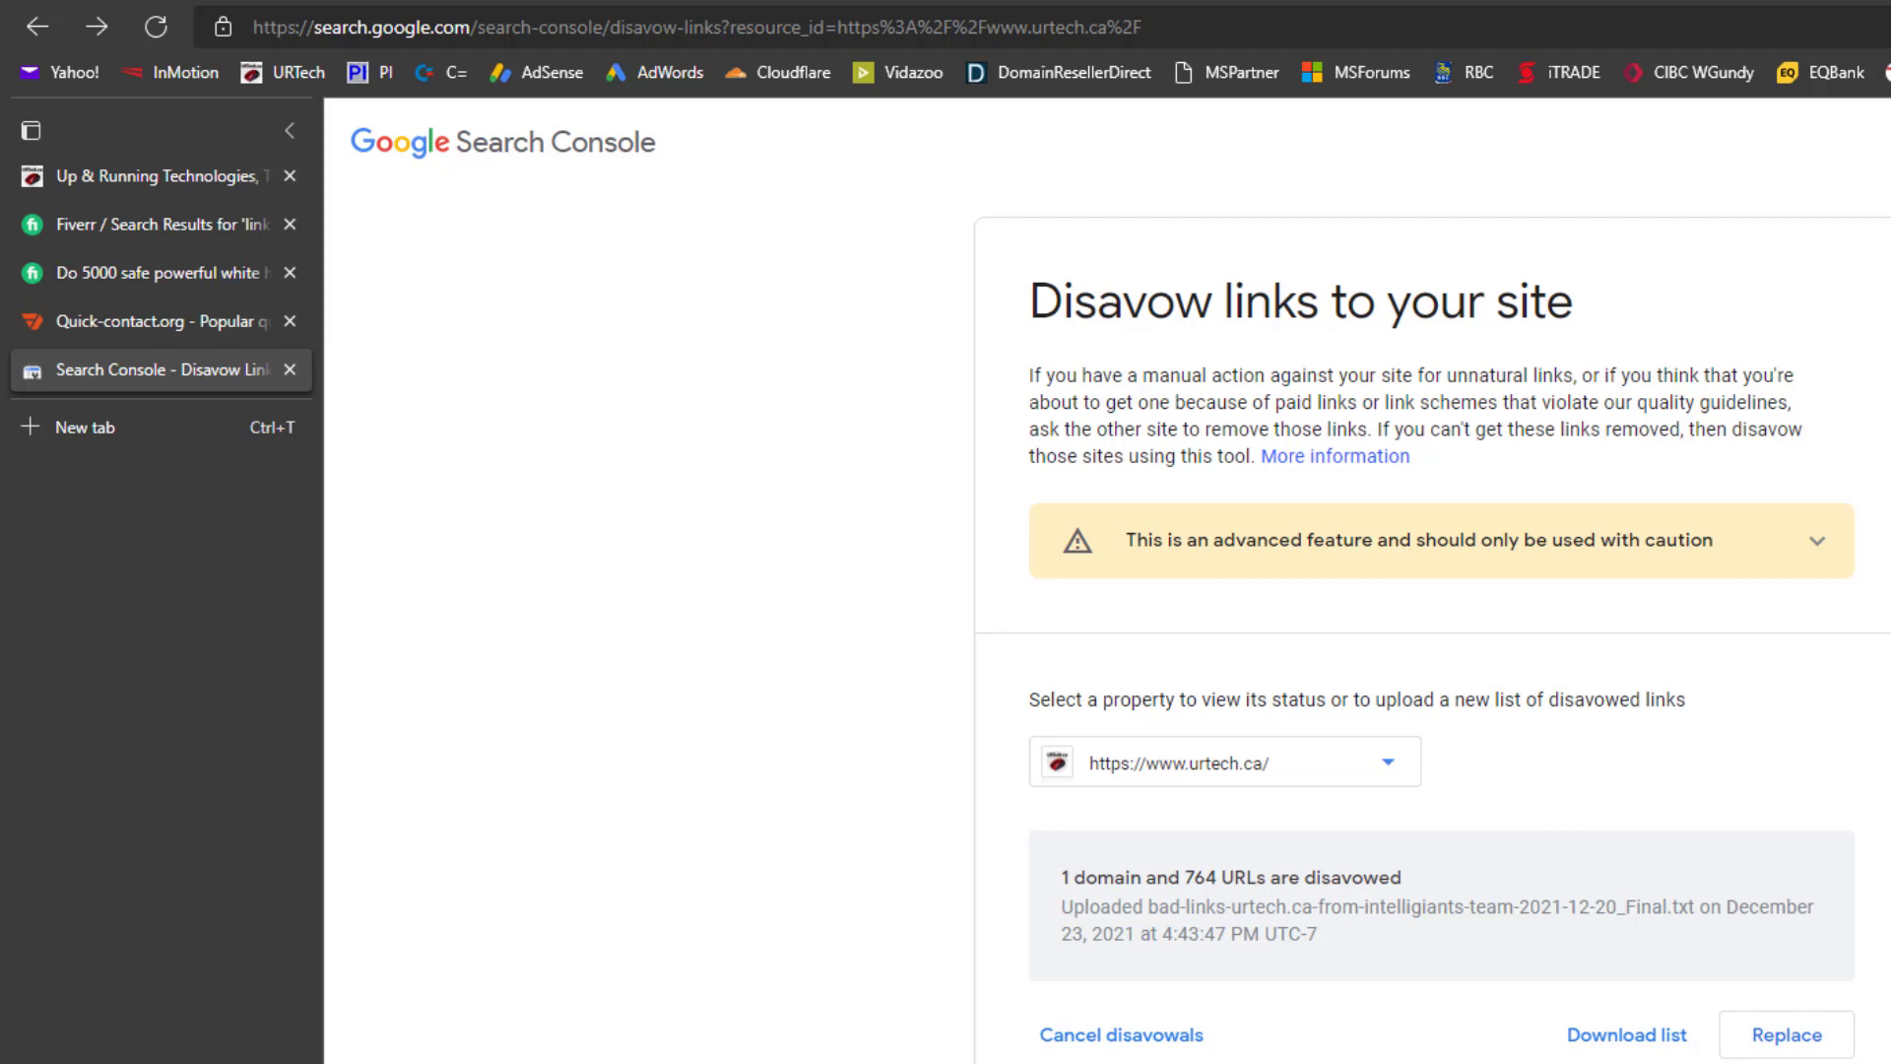
# Switch to the URTech.ca tab and go to its homepage.
pyautogui.click(154, 177)
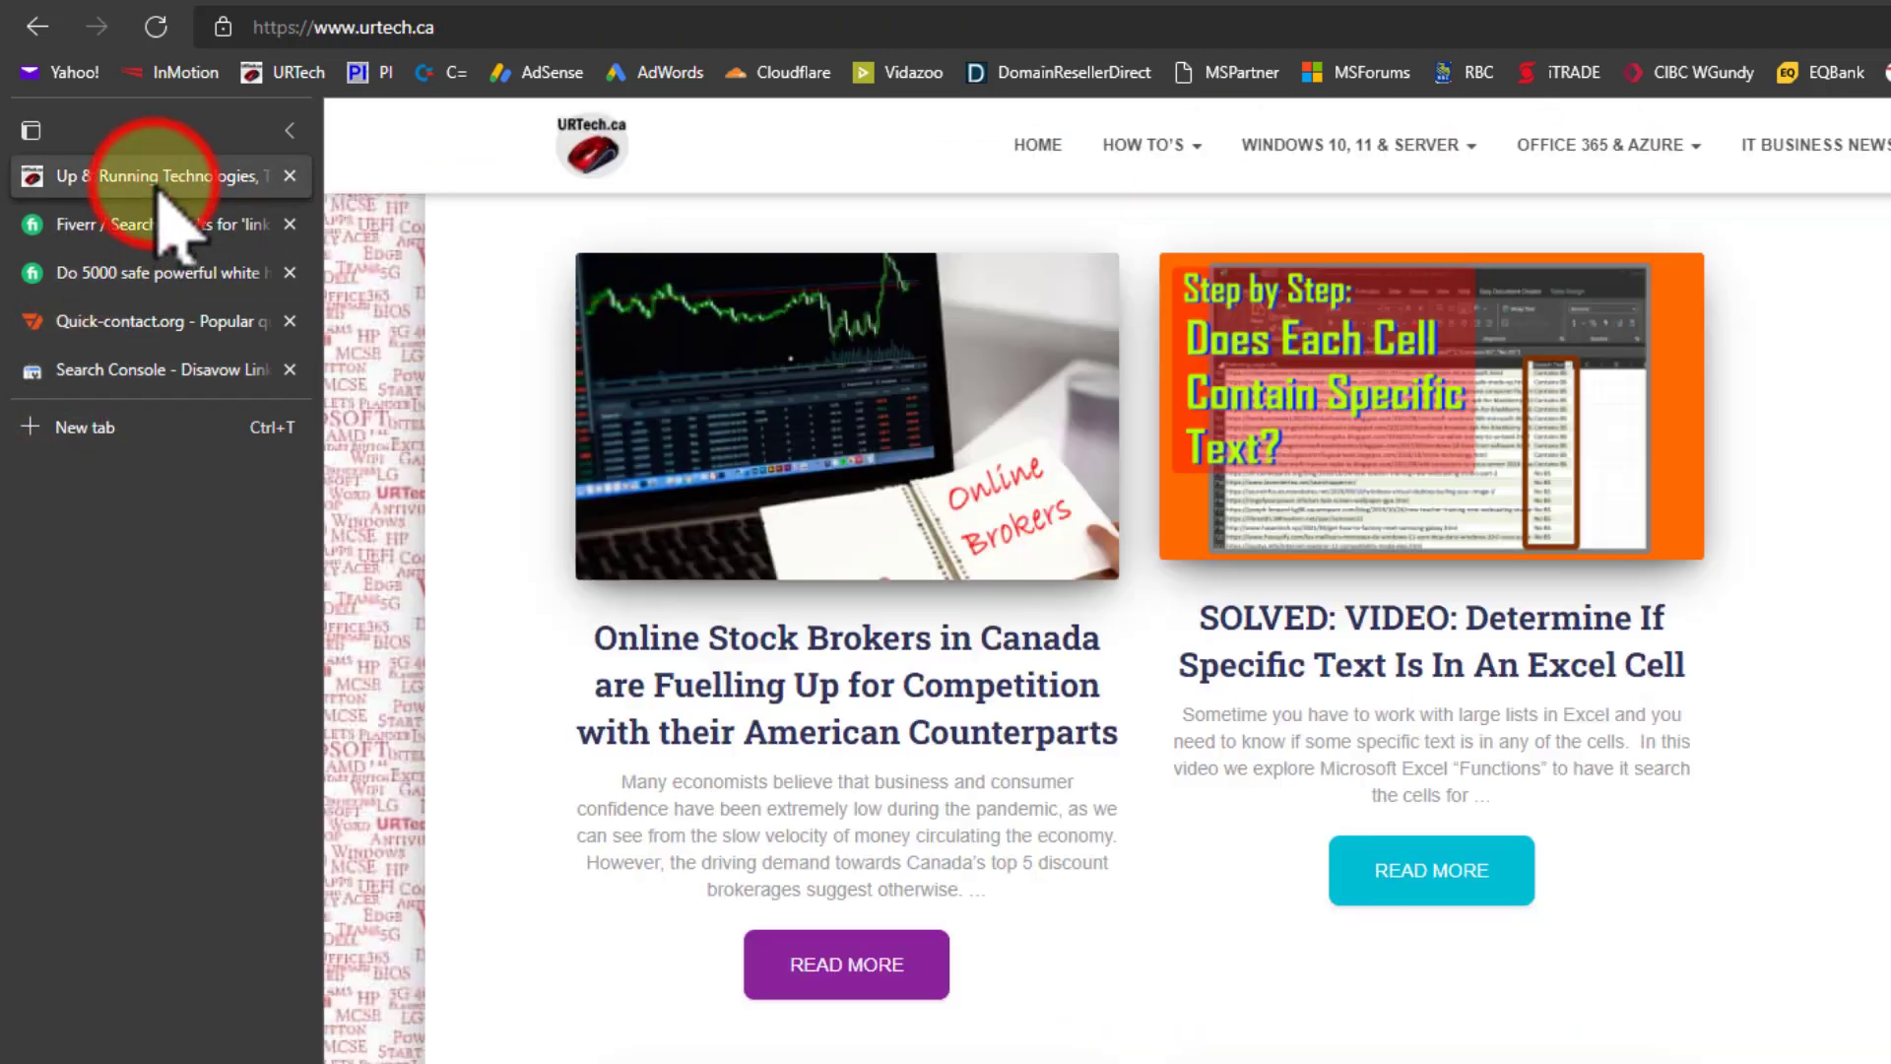
pyautogui.click(591, 148)
pyautogui.scroll(-6, 591, 926)
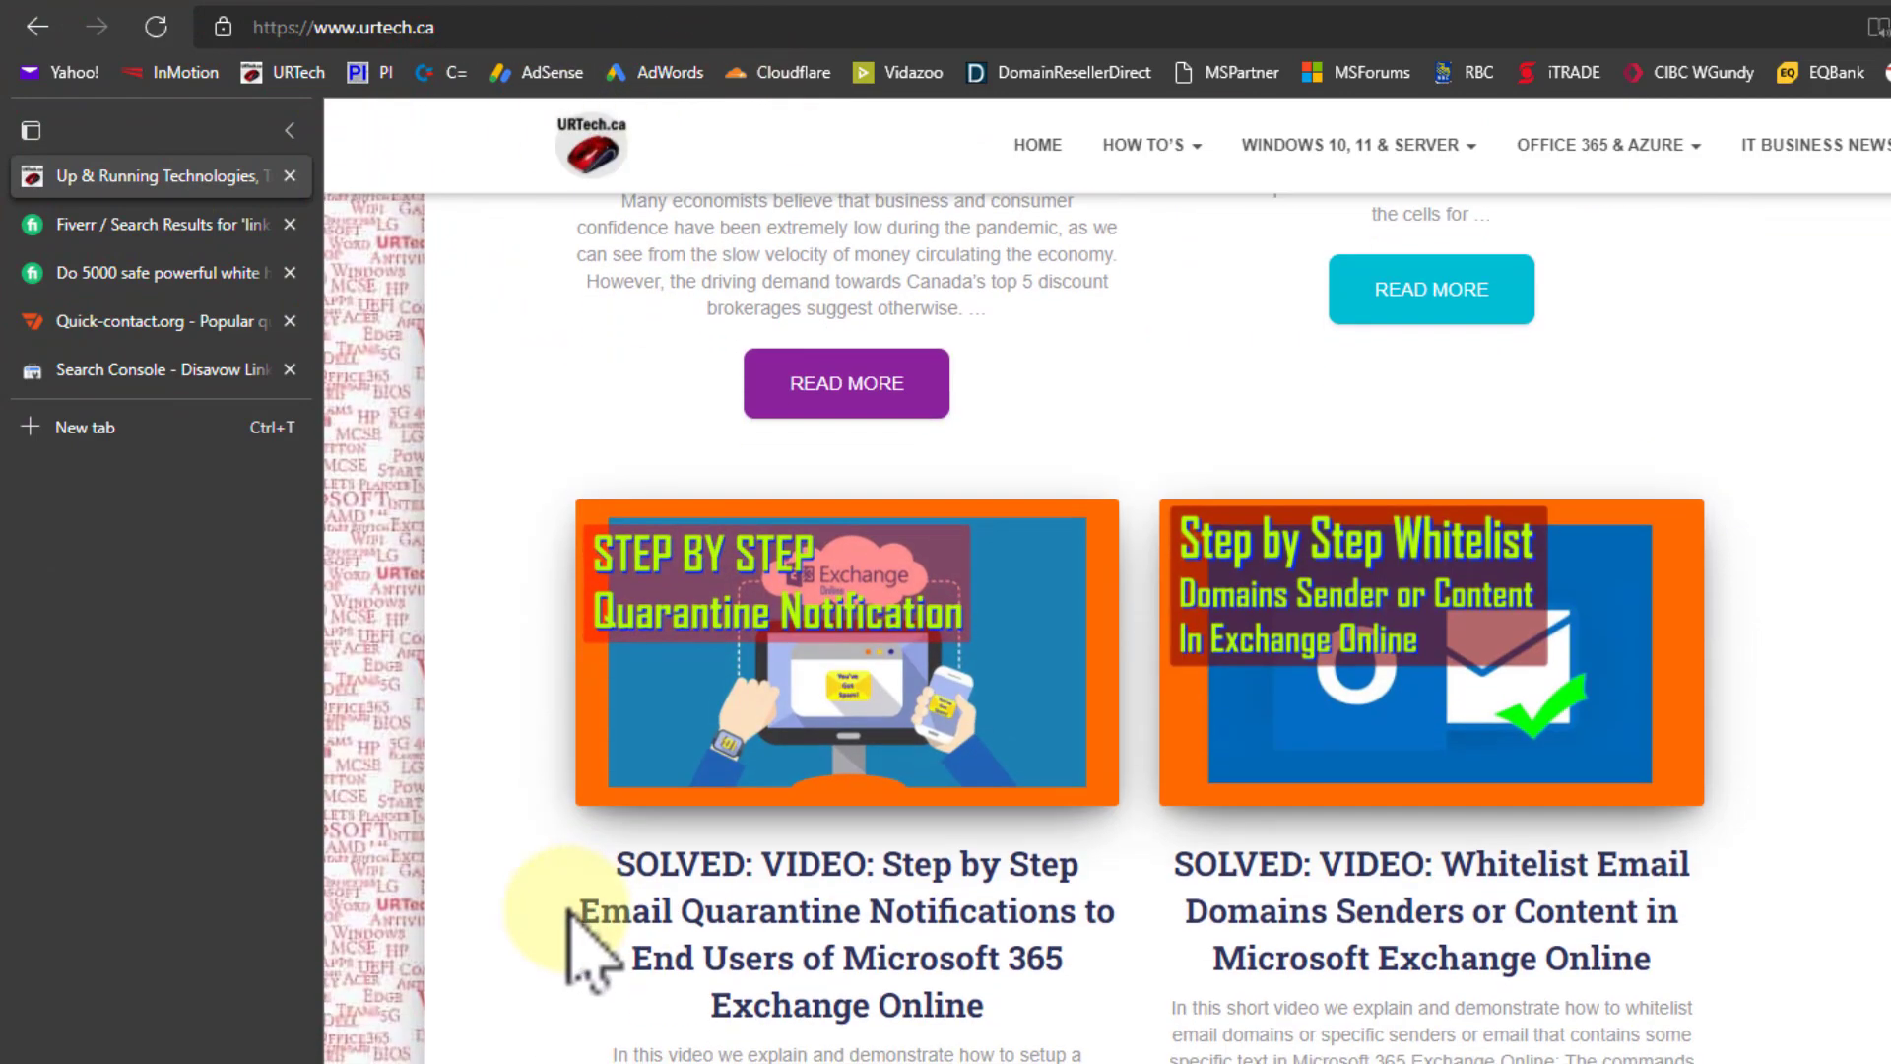
# Search the site for 'uninstall' and scroll through the results.
pyautogui.moveTo(1465, 157)
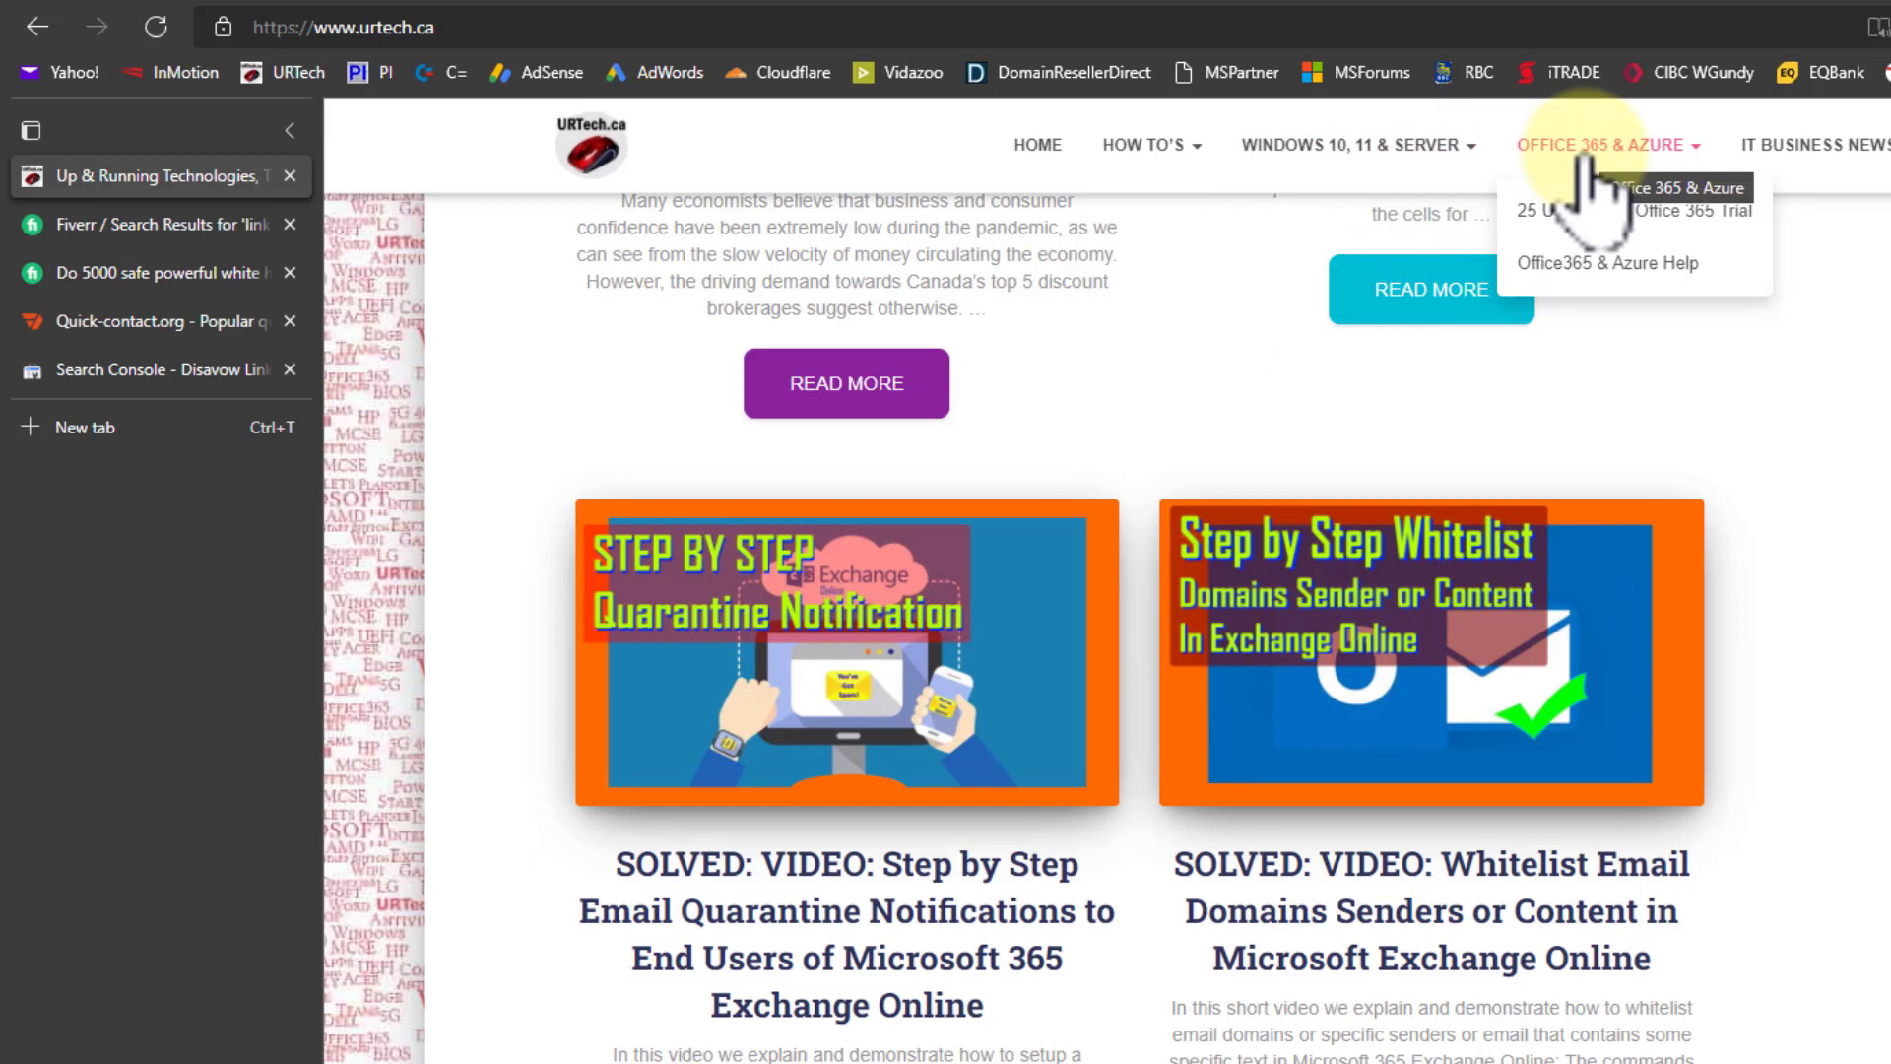
pyautogui.moveTo(1162, 172)
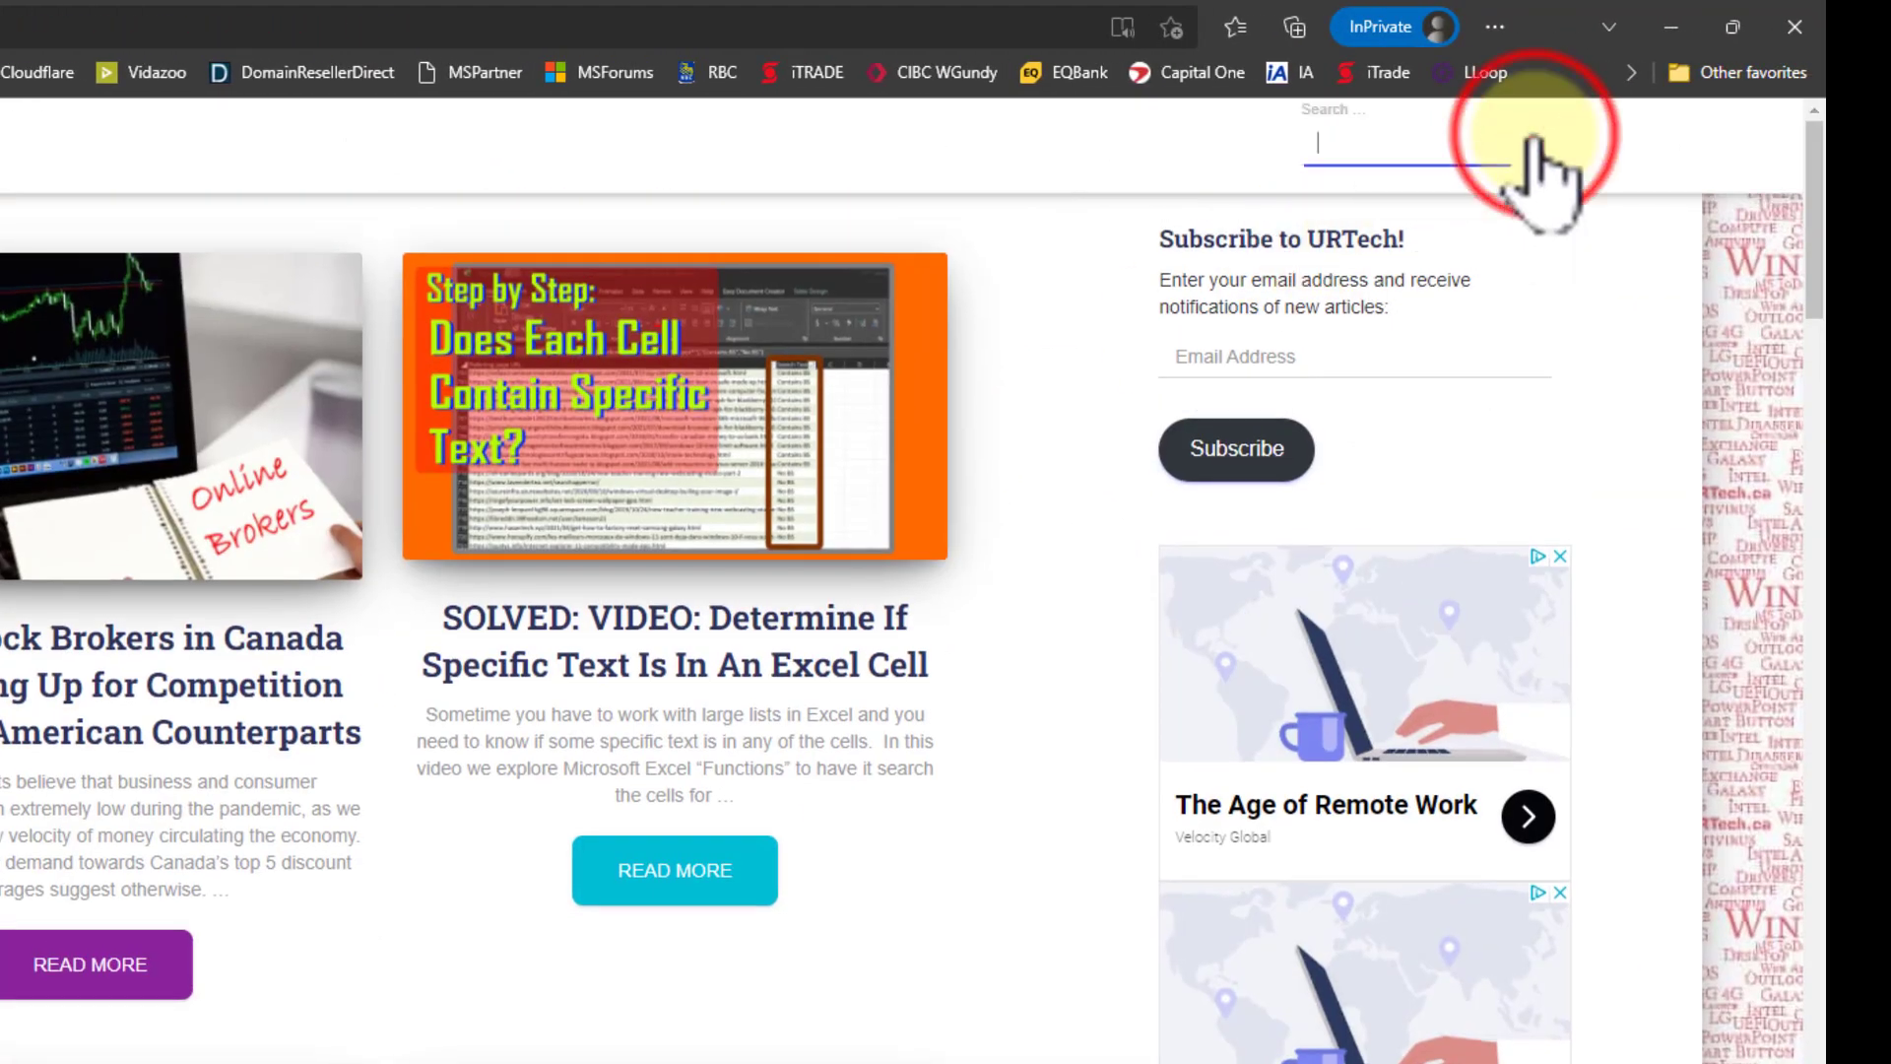
pyautogui.write('ninstall')
pyautogui.press('Return')
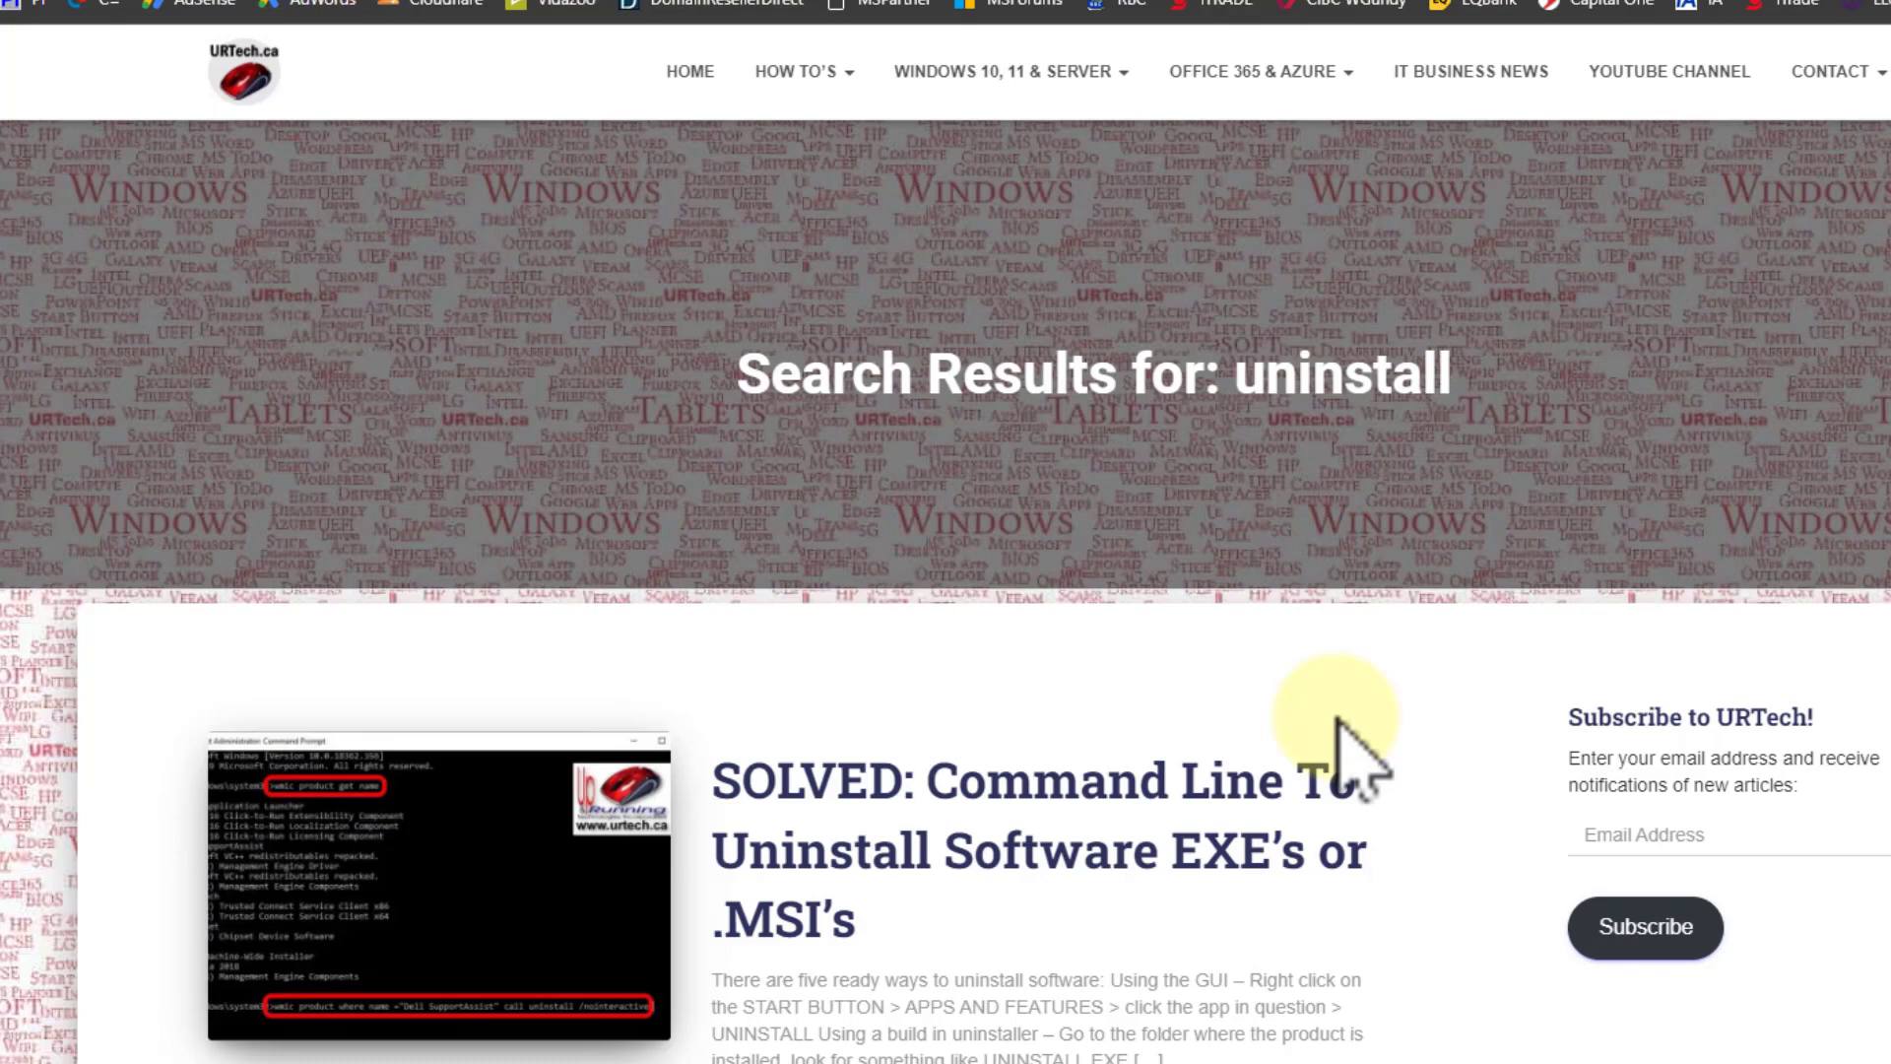
pyautogui.scroll(-10, 1414, 778)
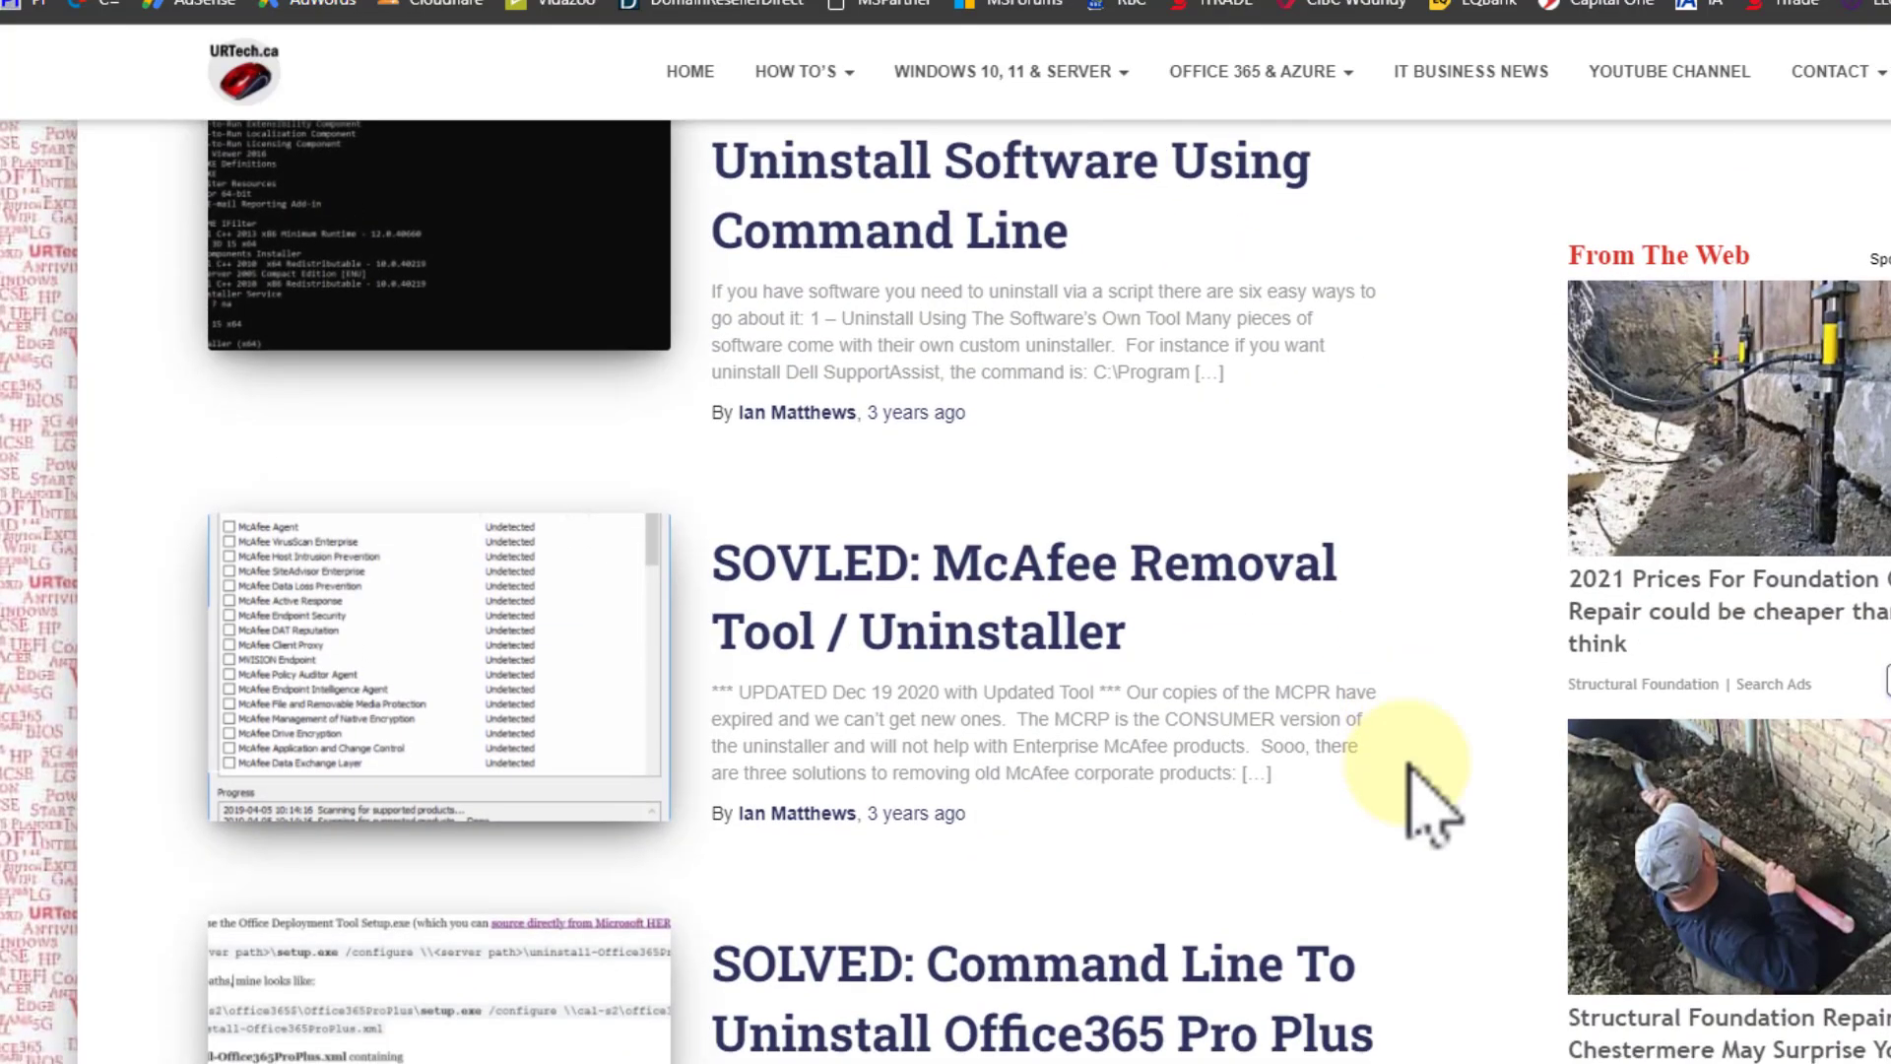
pyautogui.scroll(-12, 1413, 778)
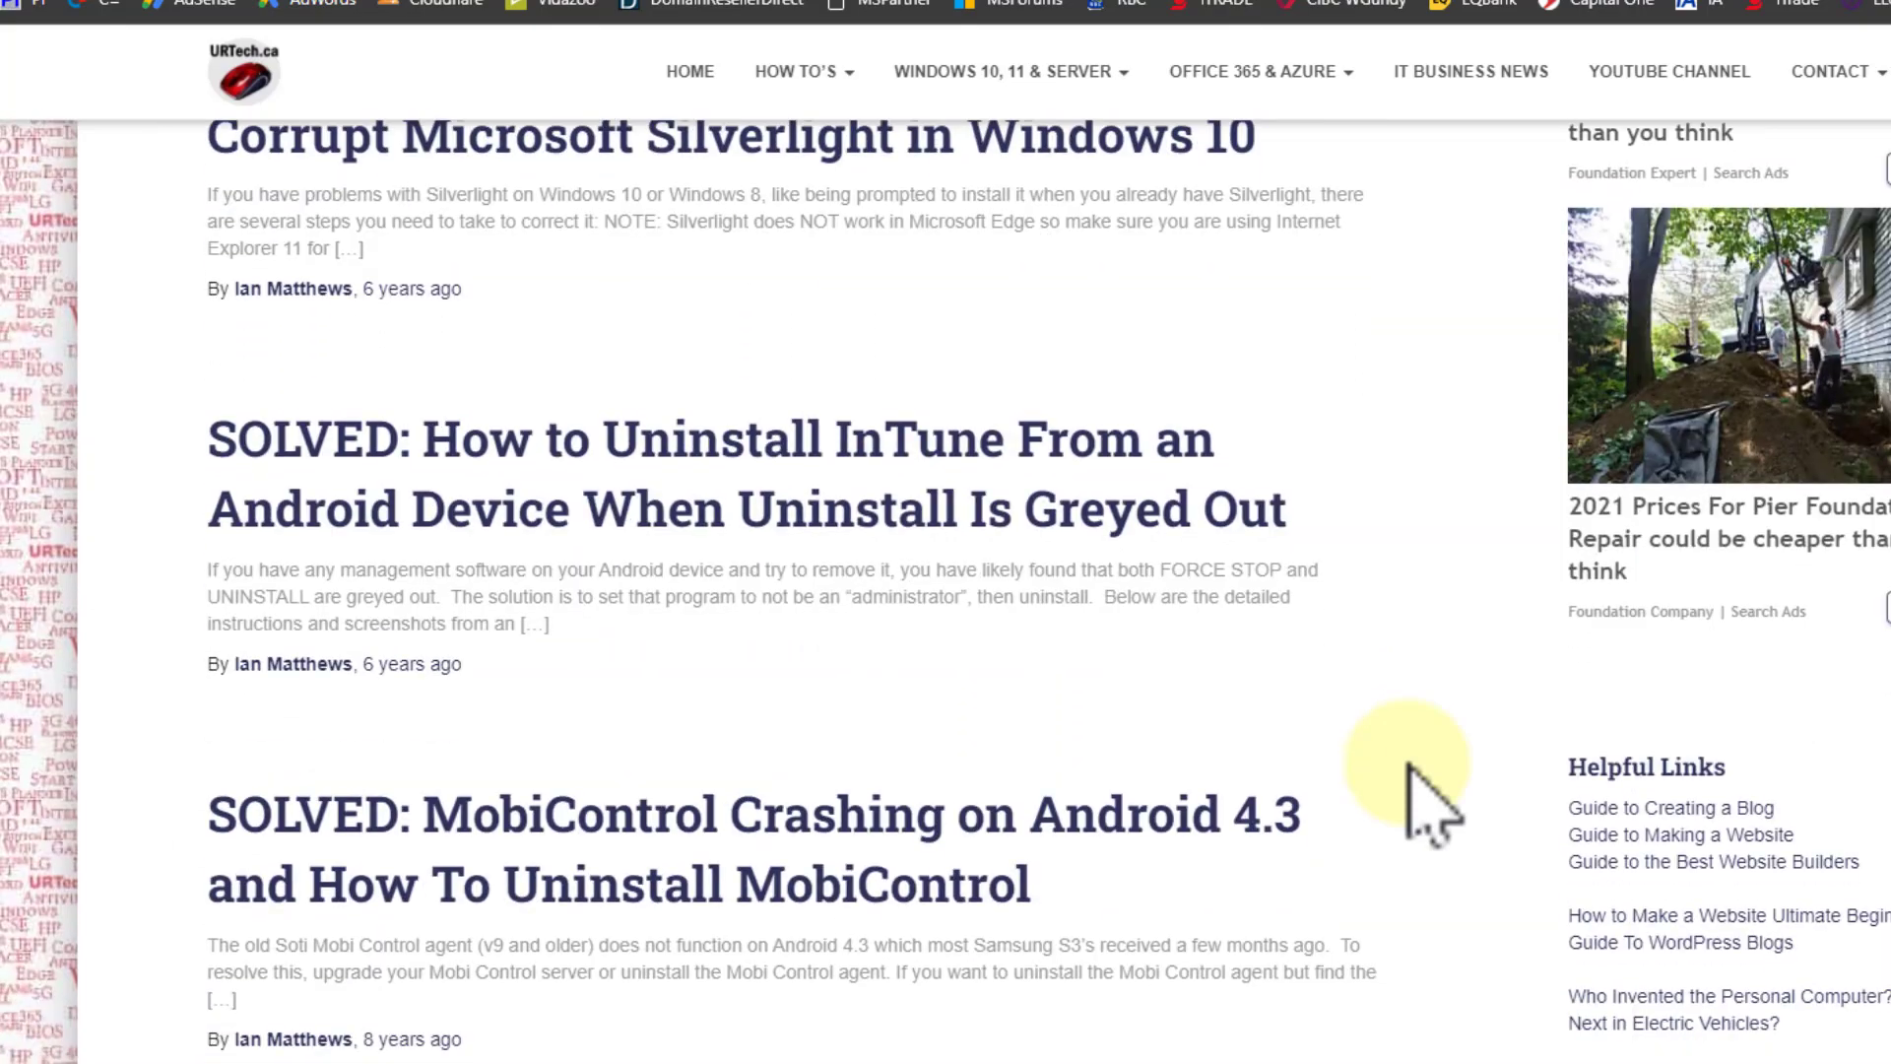
pyautogui.scroll(-10, 1413, 779)
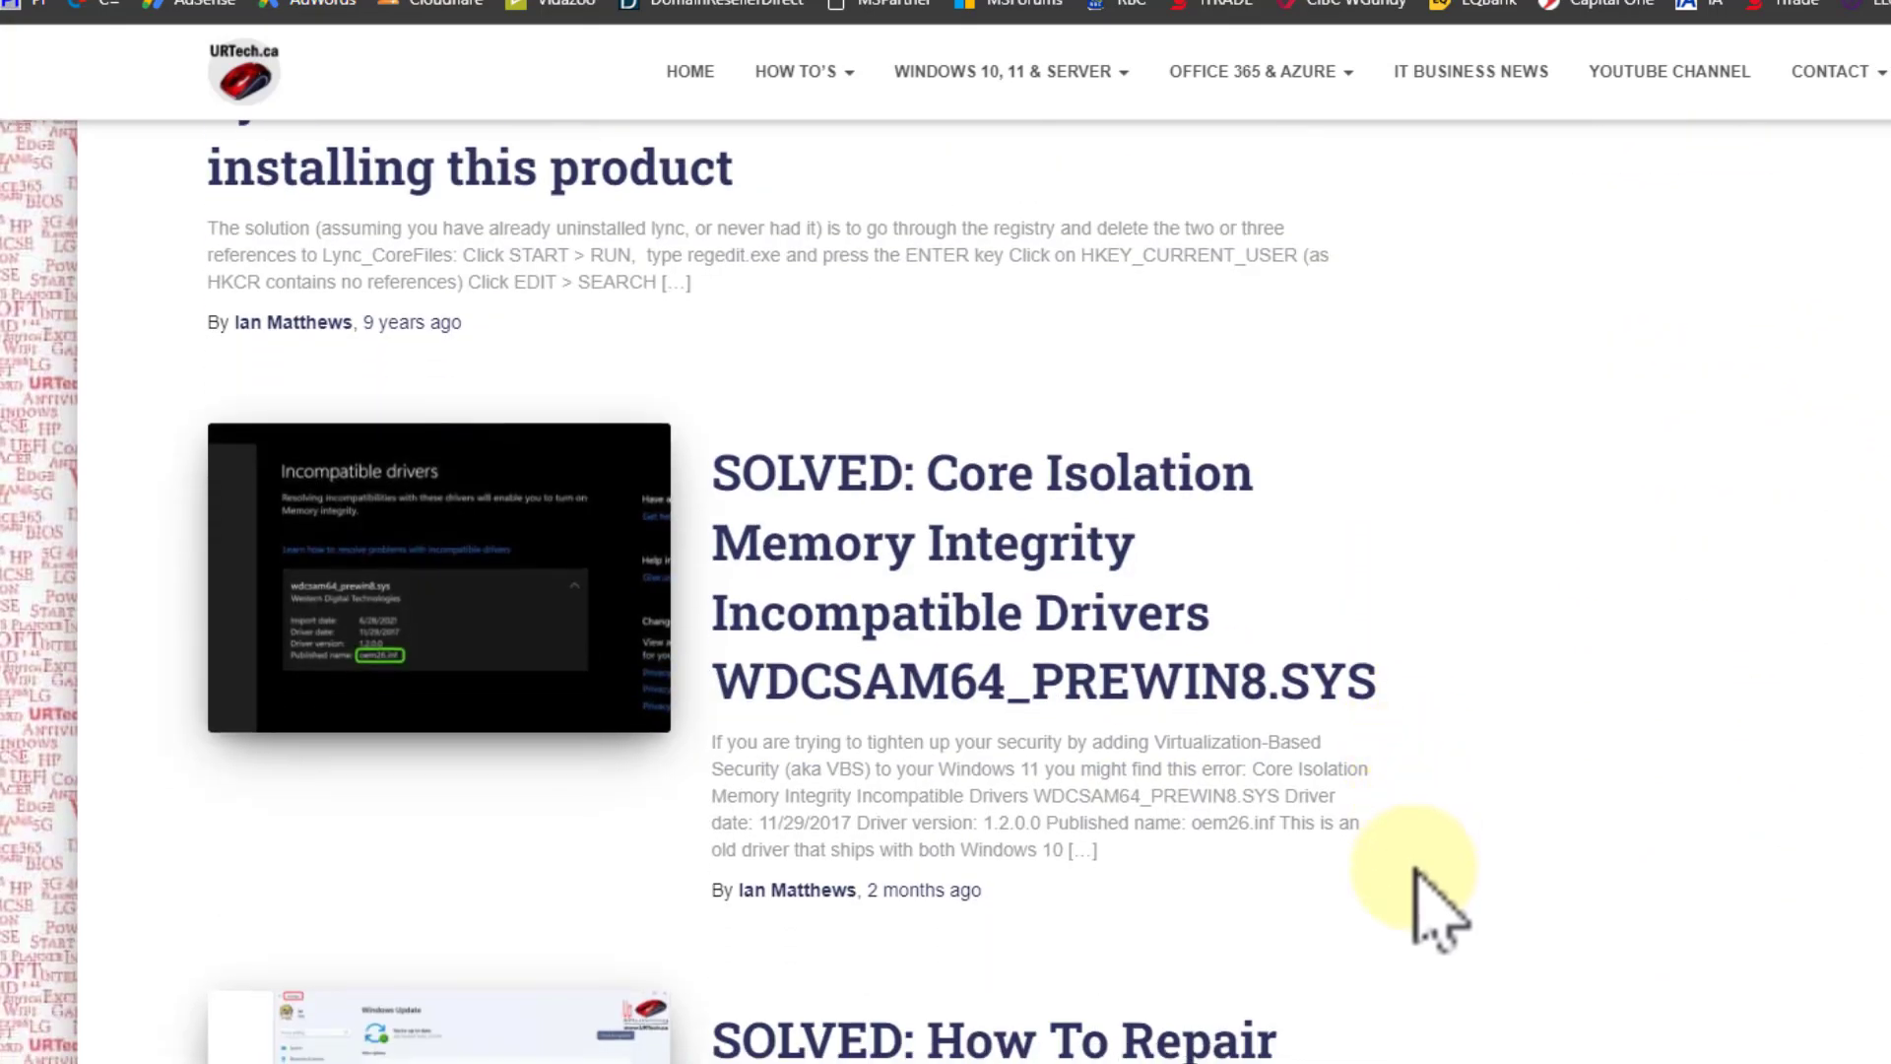
pyautogui.scroll(-10, 1415, 871)
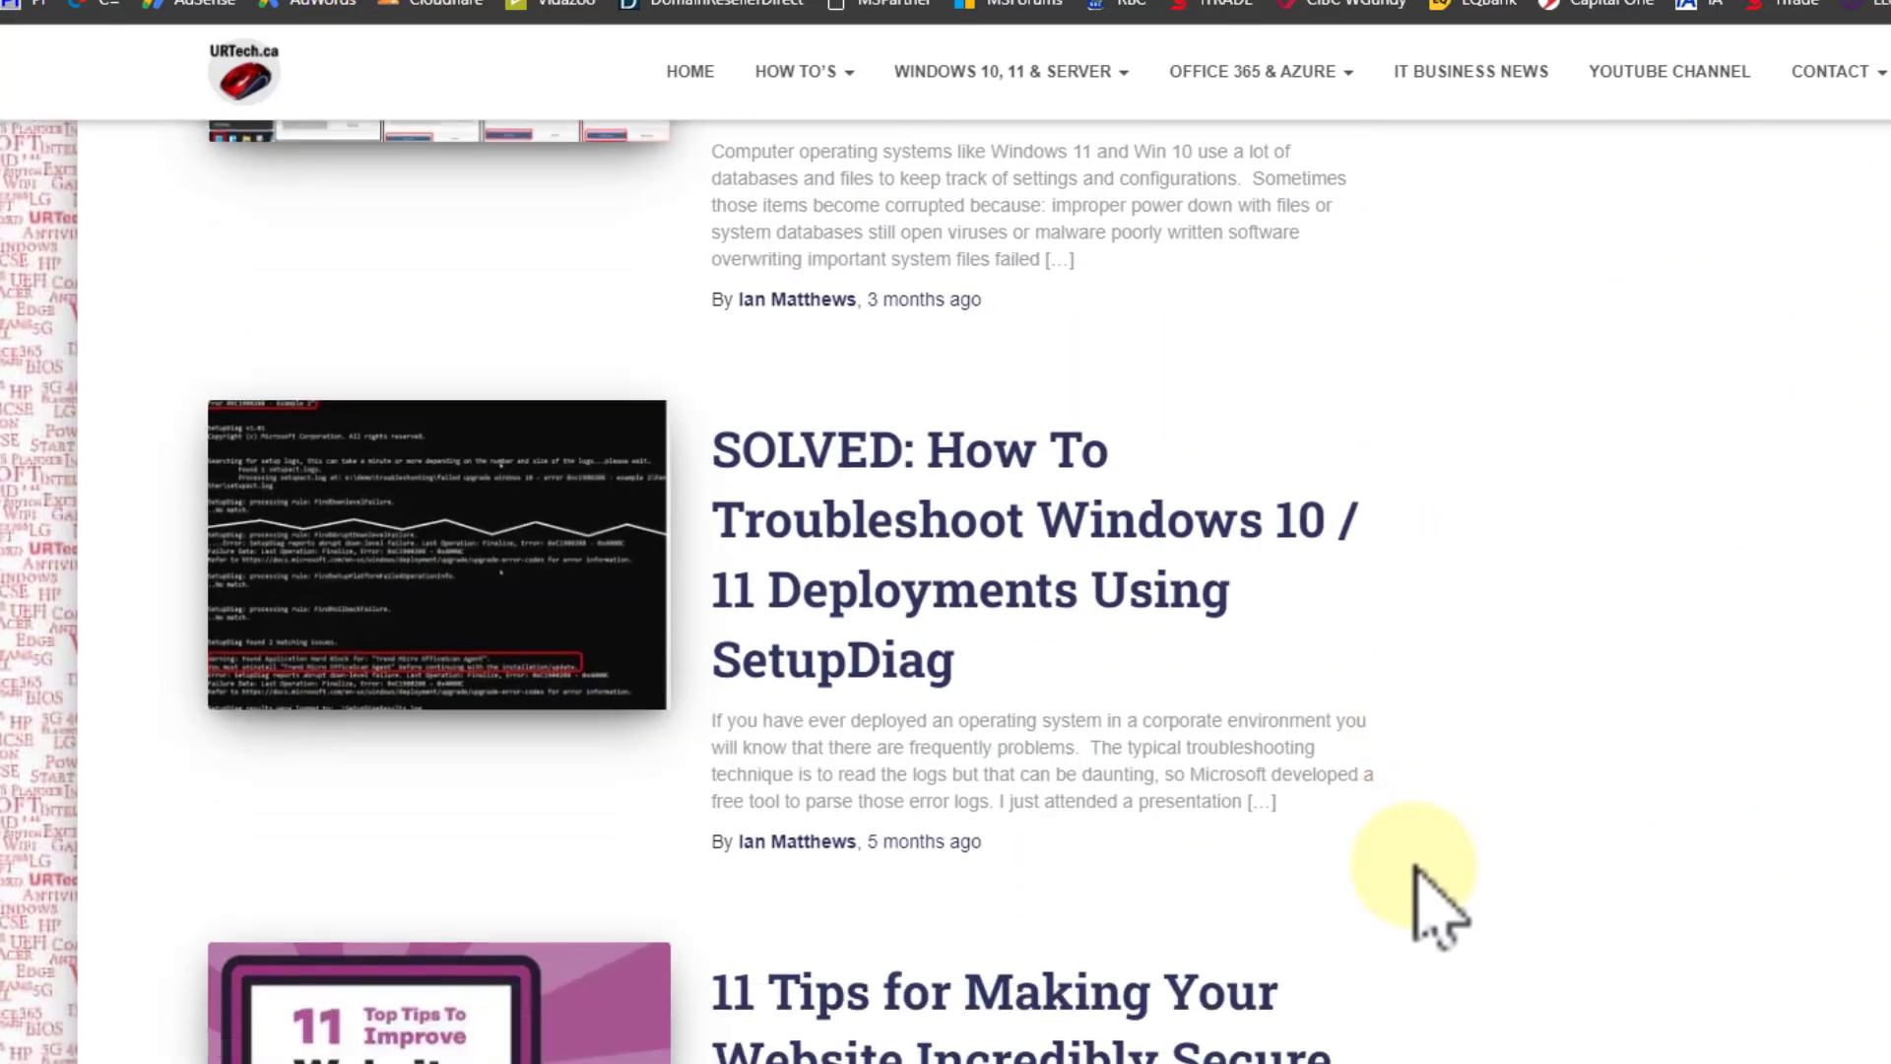
pyautogui.scroll(-5, 1416, 871)
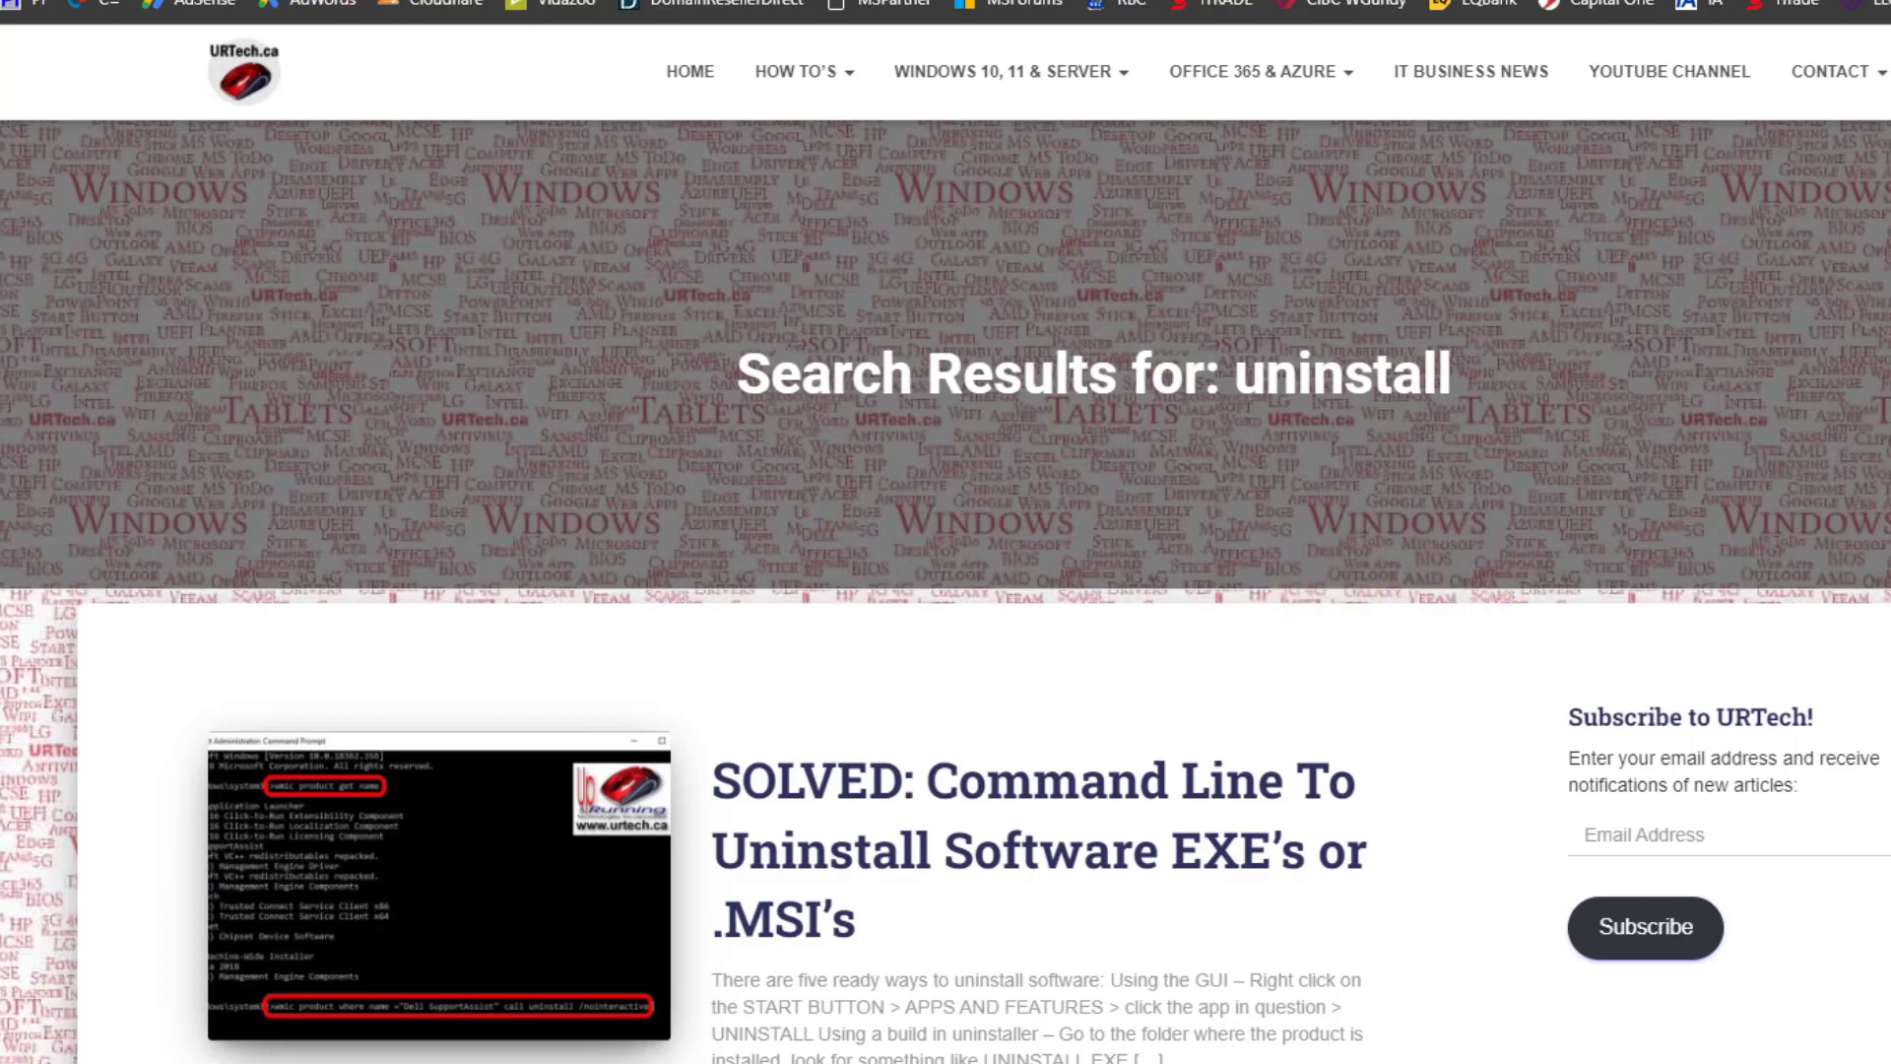